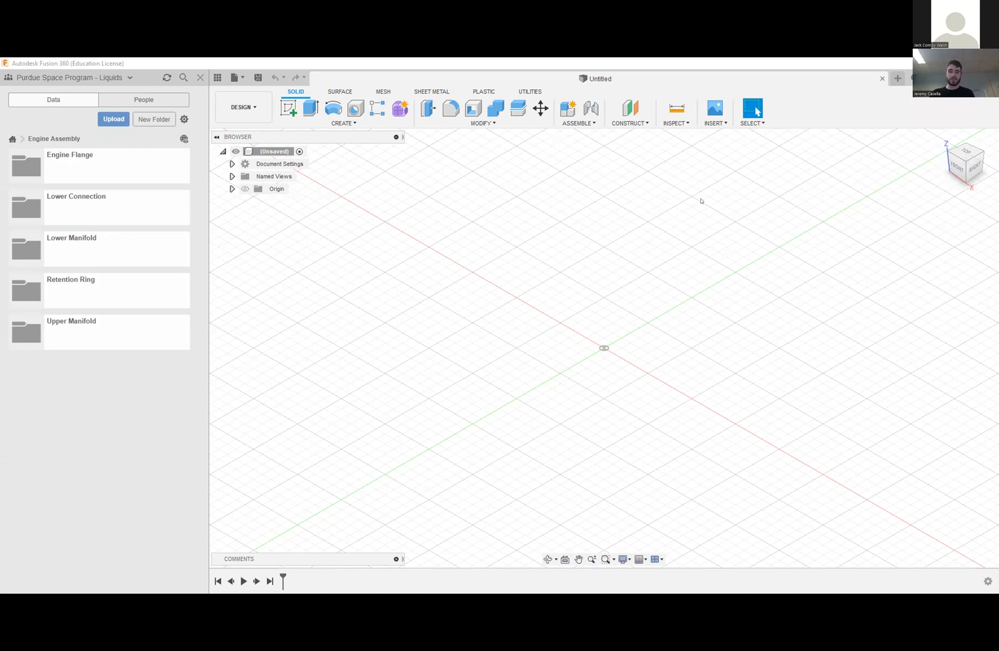
- Switch the data source from the team hub to the personal single-user storage and show its project list
{"action": "left_click", "coordinate": [128, 79]}
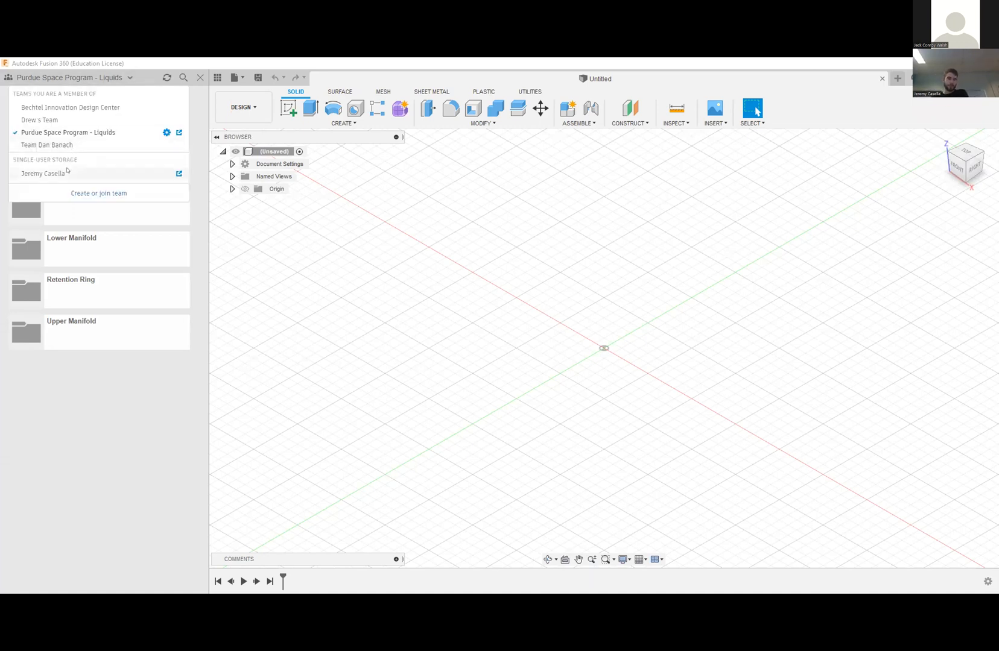
{"action": "left_click", "coordinate": [67, 170]}
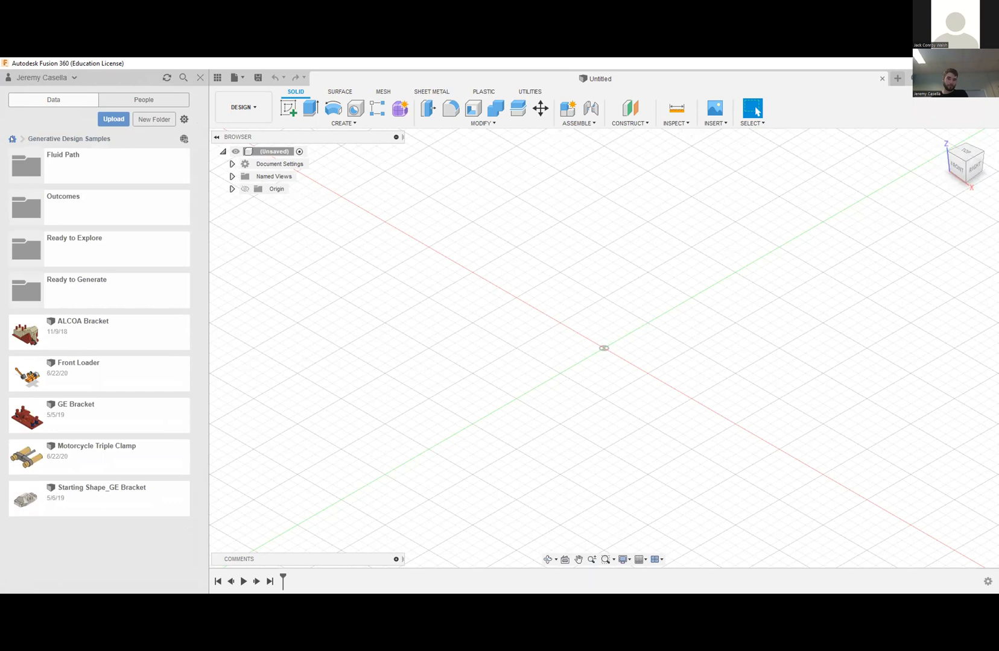
{"action": "left_click", "coordinate": [12, 138]}
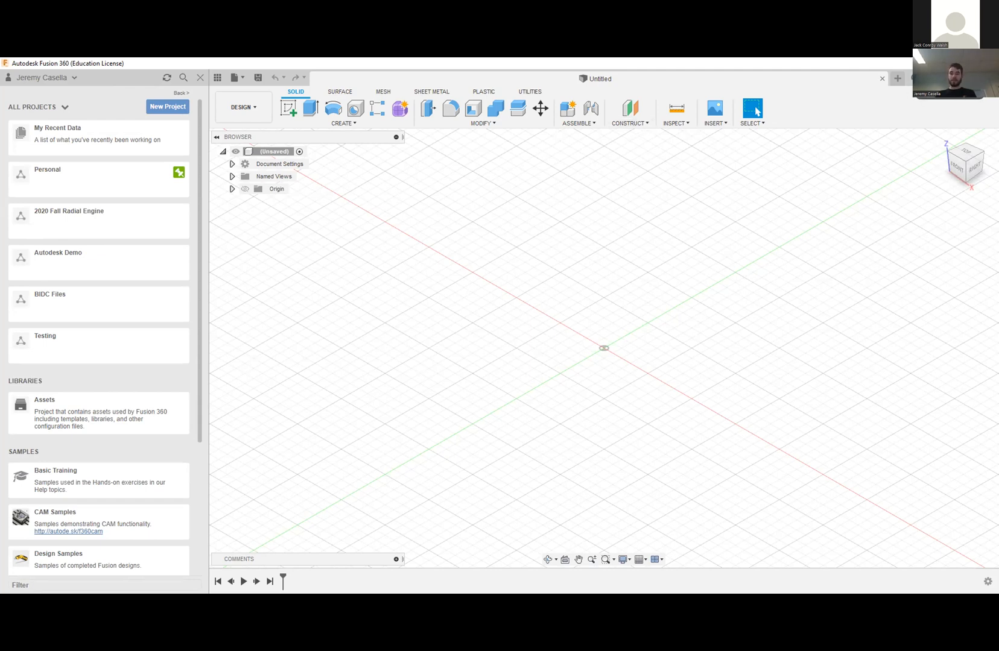
- Open the application preferences and review the General, Design and Manufacture behavior settings
{"action": "left_click", "coordinate": [983, 78]}
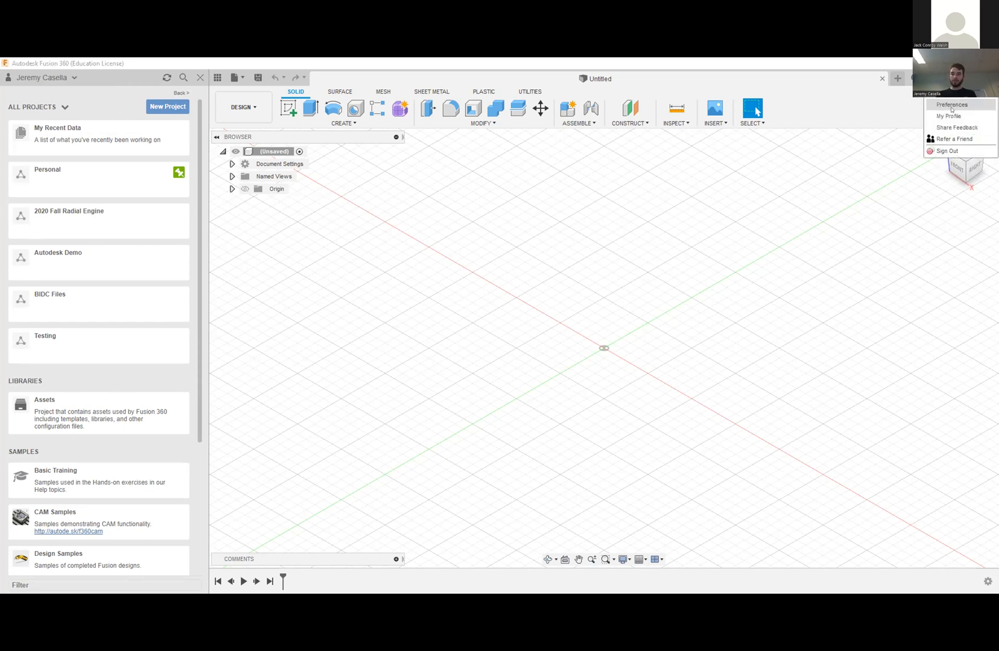
{"action": "left_click", "coordinate": [950, 106]}
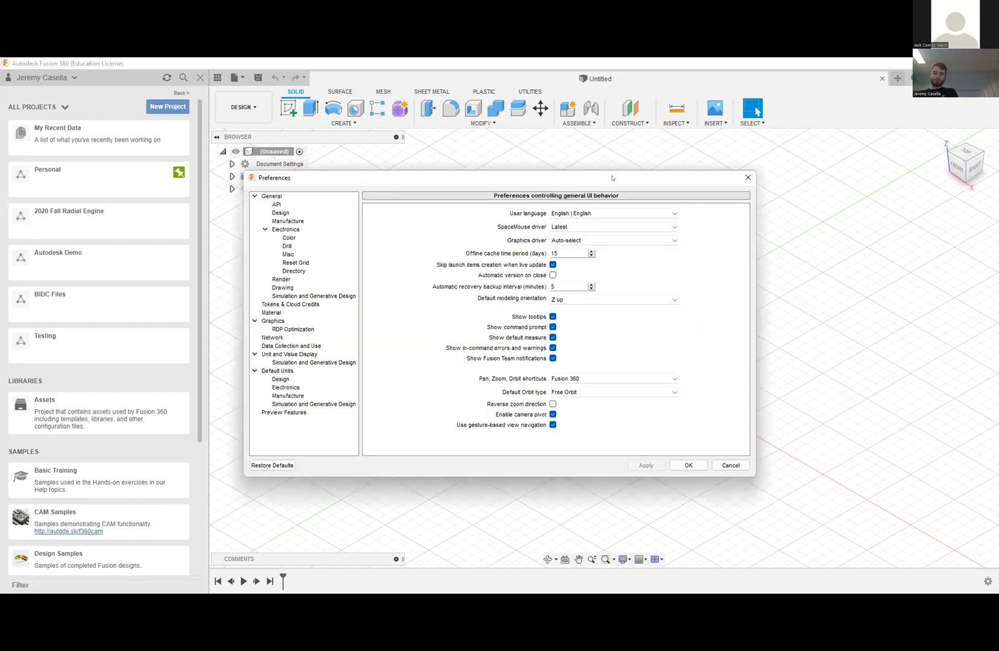
{"action": "left_click", "coordinate": [275, 197]}
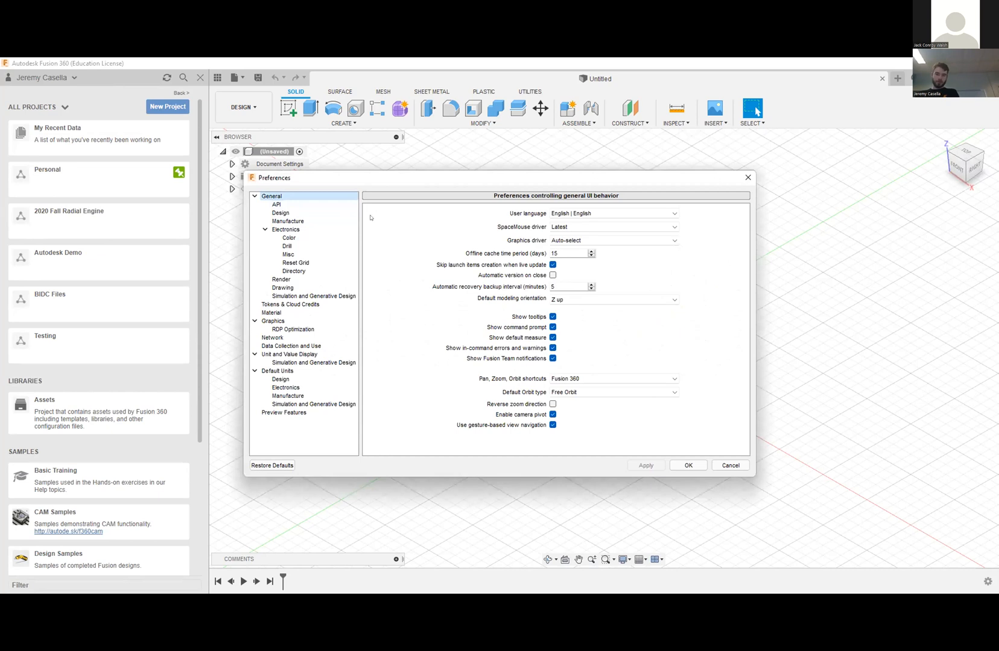
{"action": "left_click", "coordinate": [289, 205]}
{"action": "left_click", "coordinate": [291, 213]}
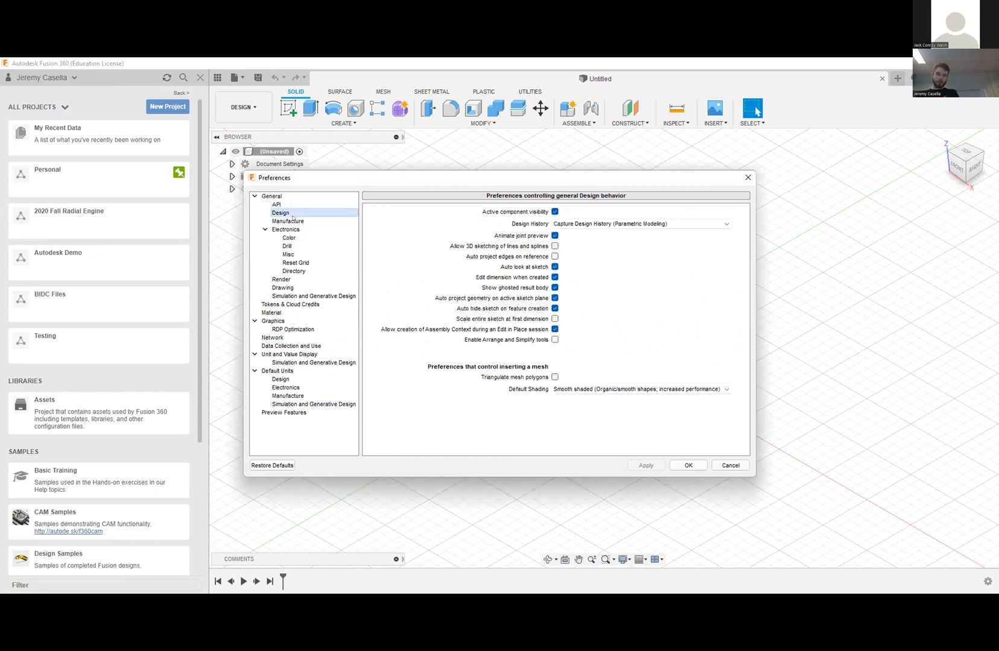
{"action": "left_click", "coordinate": [294, 221]}
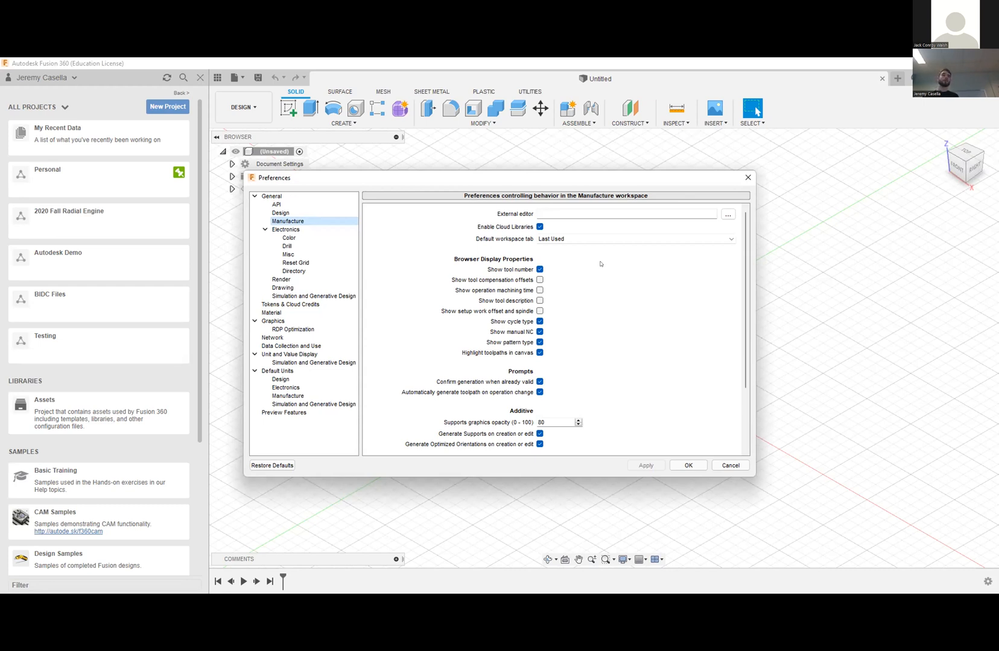
{"action": "scroll", "coordinate": [627, 301], "scroll_direction": "down", "scroll_amount": 3}
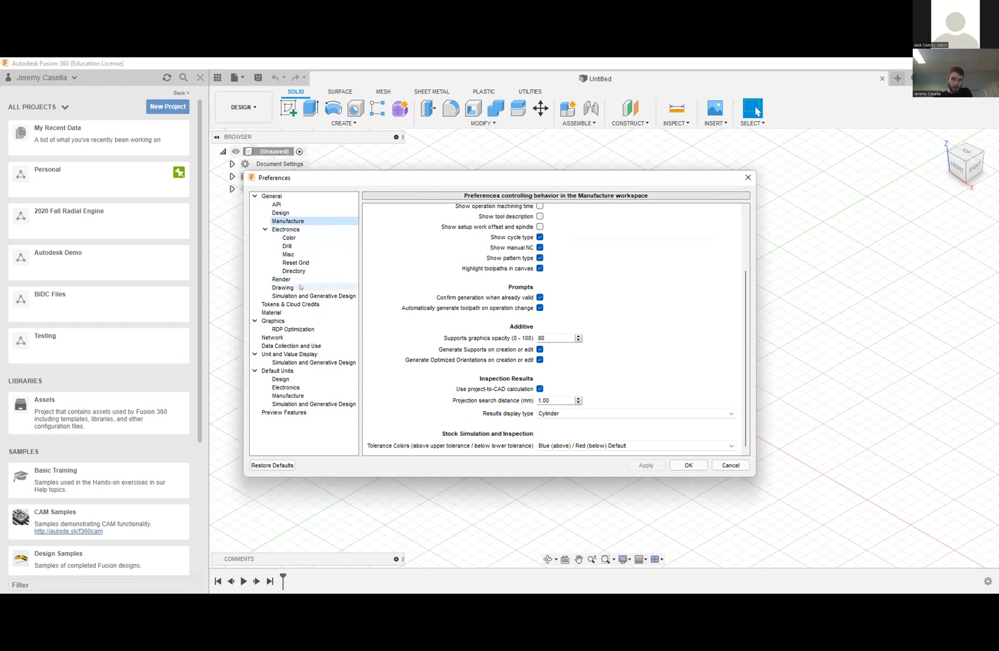
- Set the default units for new designs to inches (in) in the preferences
{"action": "left_click", "coordinate": [303, 371]}
{"action": "left_click", "coordinate": [304, 378]}
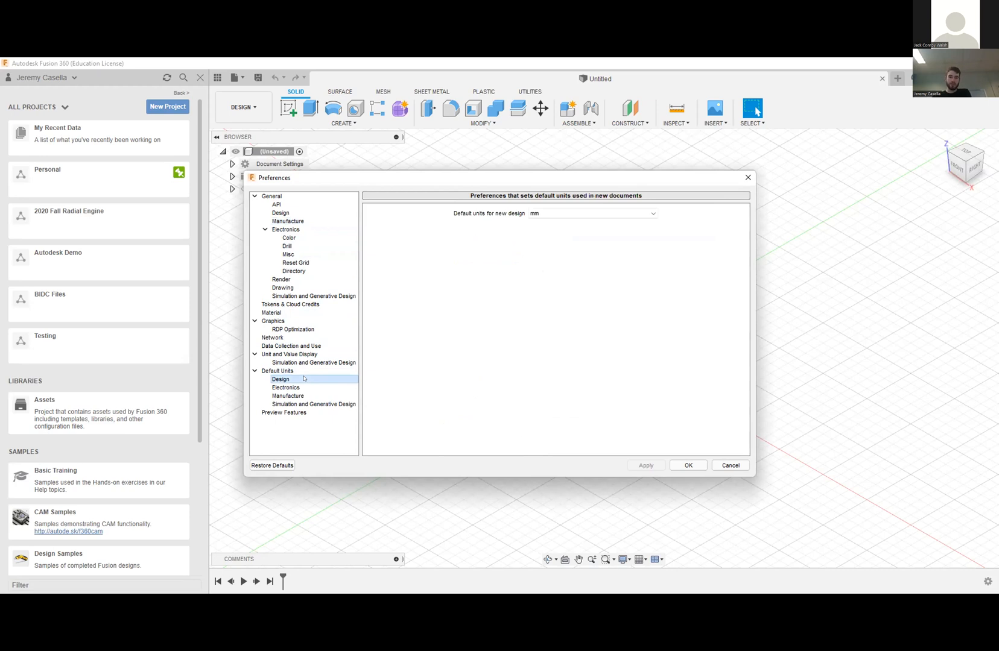
{"action": "left_click", "coordinate": [541, 215]}
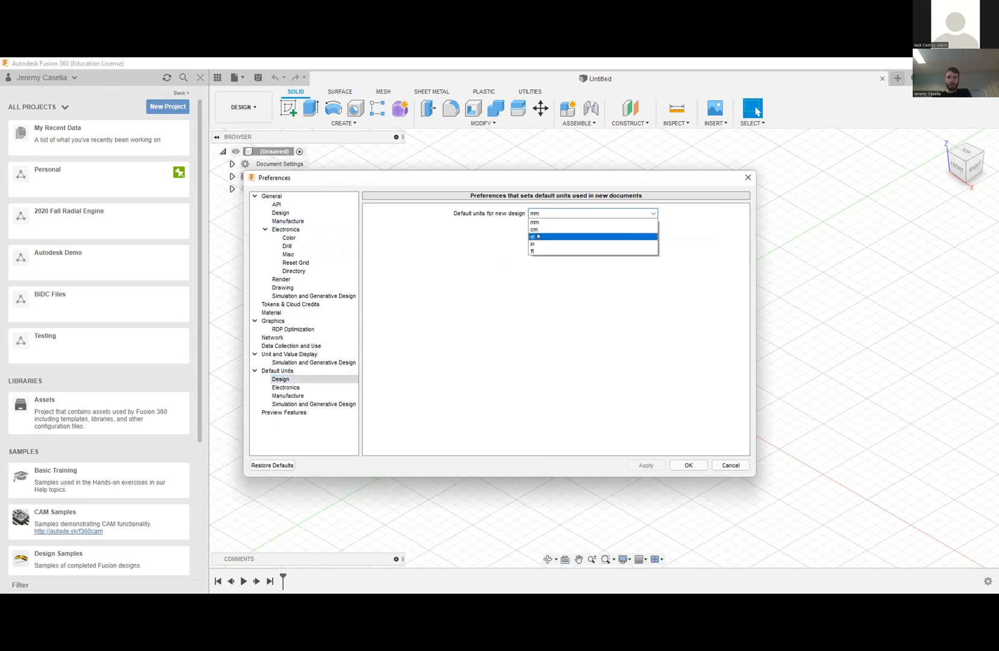
{"action": "left_click", "coordinate": [533, 244]}
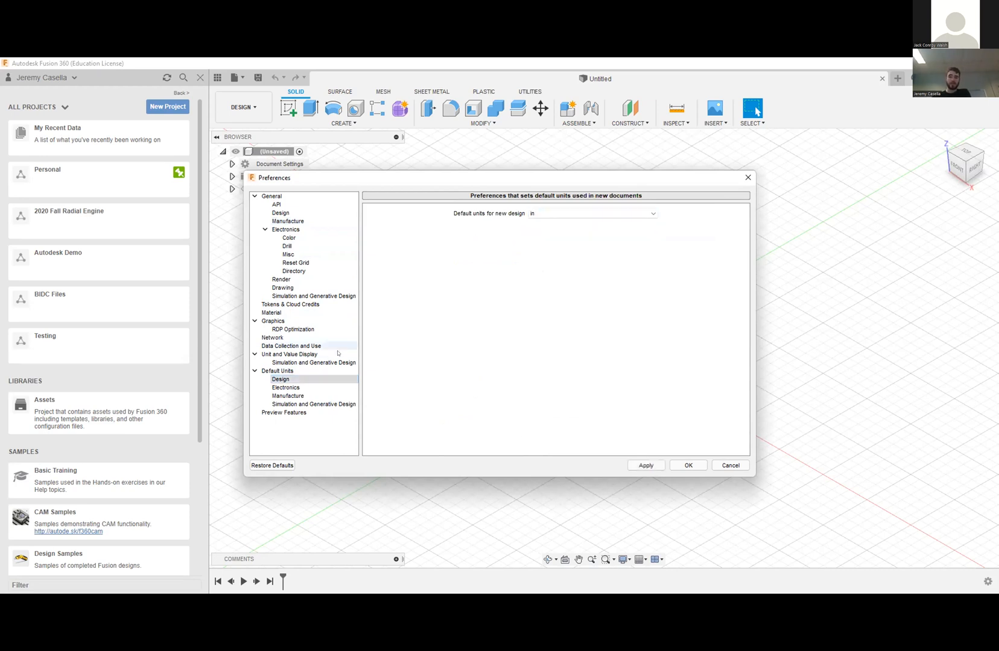
- Set the default units for new Manufacture documents to inches (in) and apply the preference changes
{"action": "left_click", "coordinate": [285, 387]}
{"action": "left_click", "coordinate": [294, 395]}
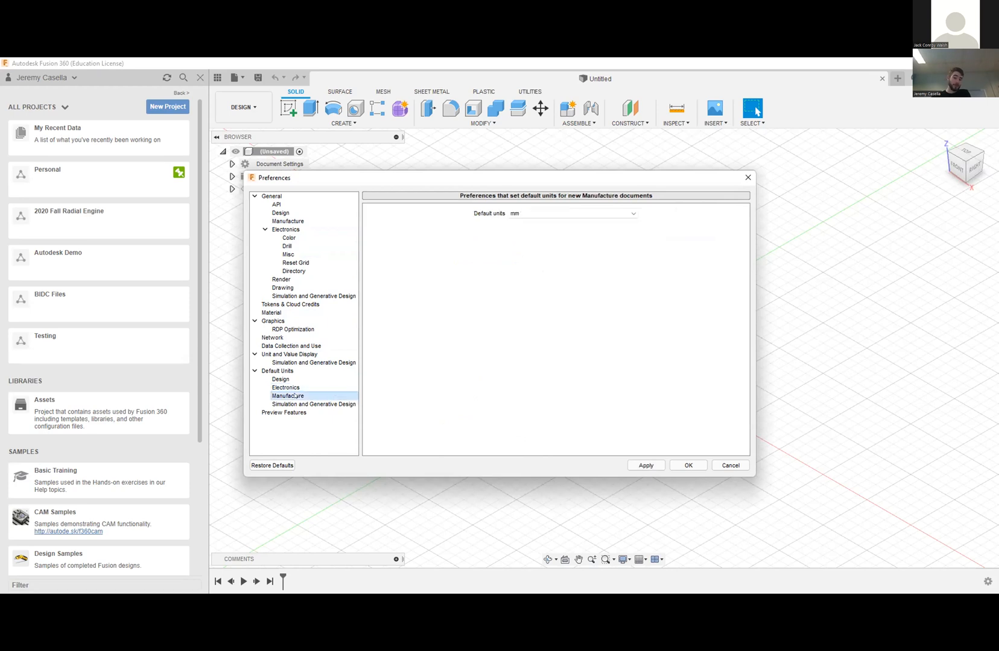
{"action": "left_click", "coordinate": [519, 213]}
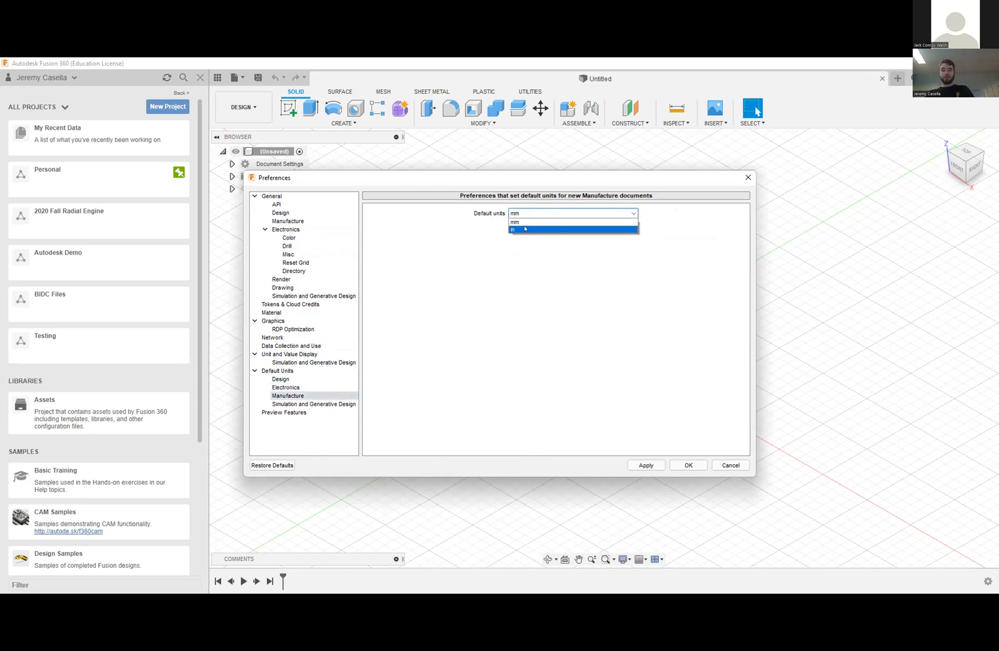
{"action": "left_click", "coordinate": [524, 229]}
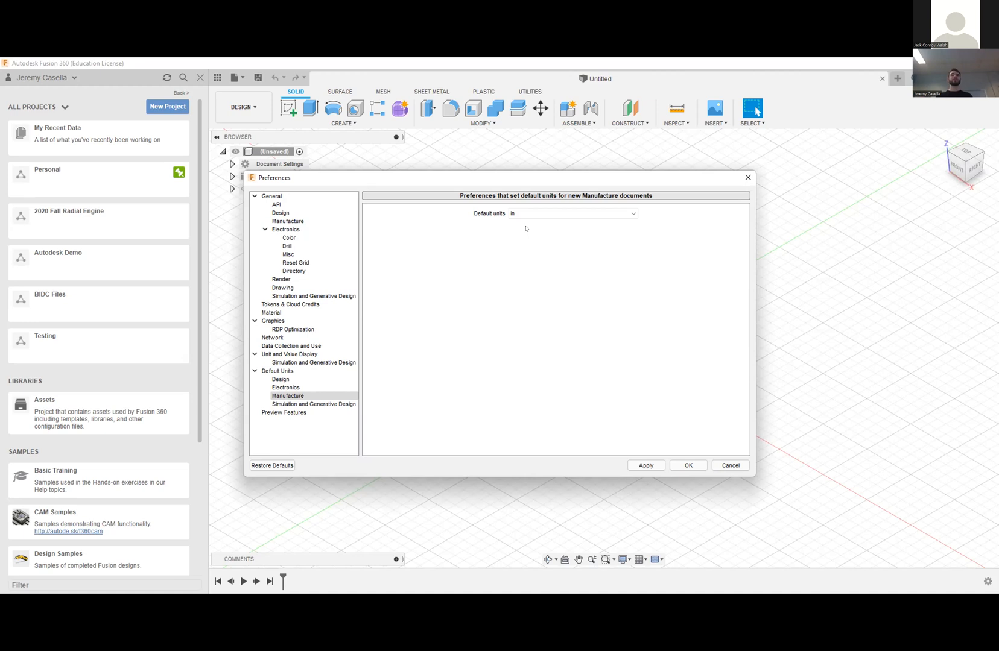
{"action": "left_click", "coordinate": [644, 465]}
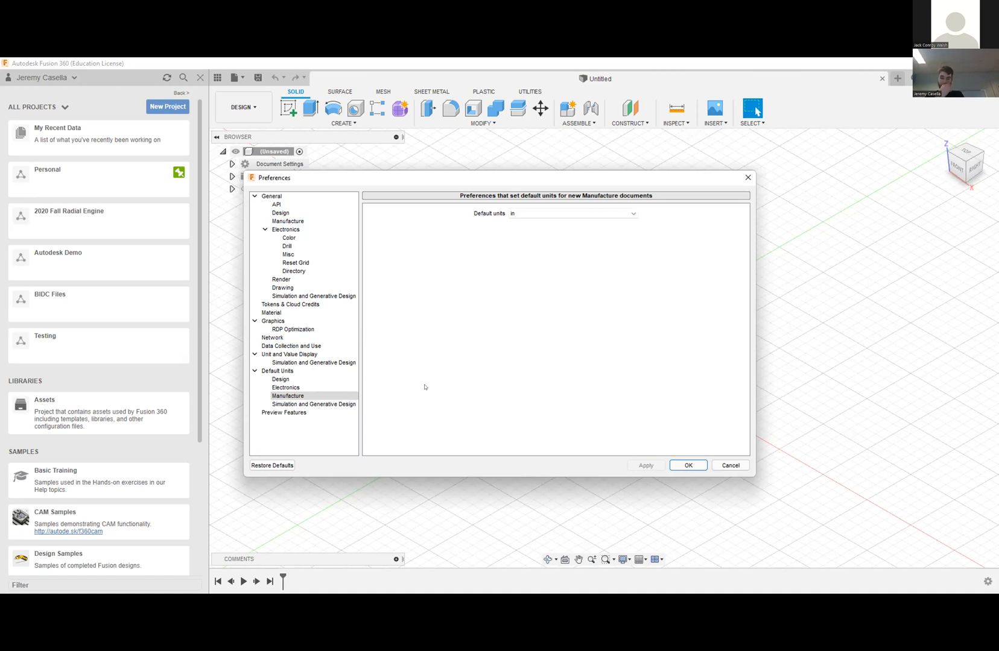
- Look through the available preview features for Design, General and Manufacture, and close the preferences
{"action": "left_click", "coordinate": [276, 412]}
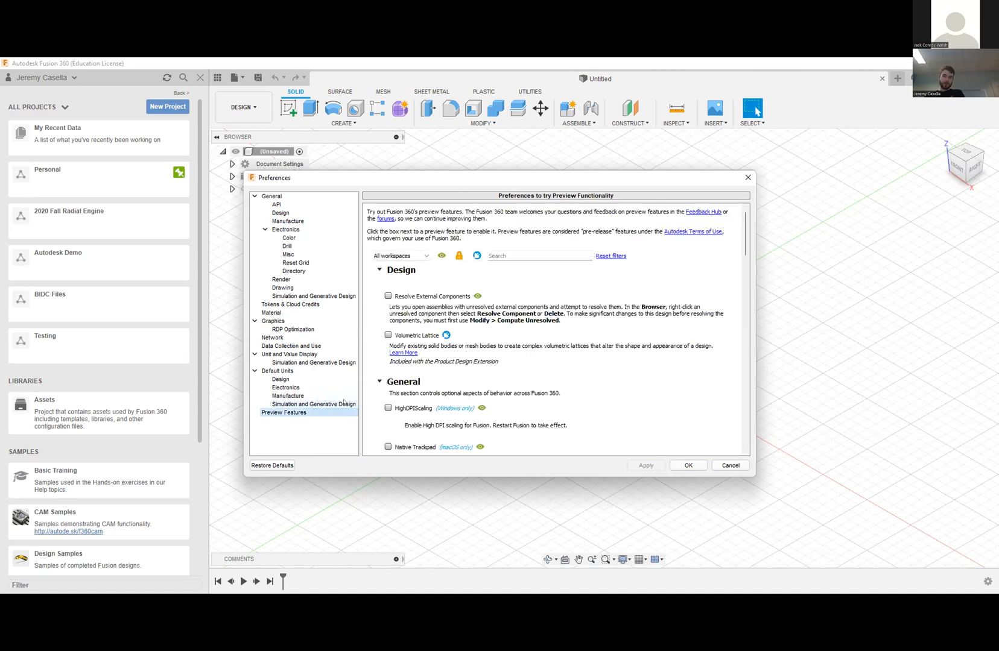
{"action": "scroll", "coordinate": [529, 345], "scroll_direction": "down", "scroll_amount": 12}
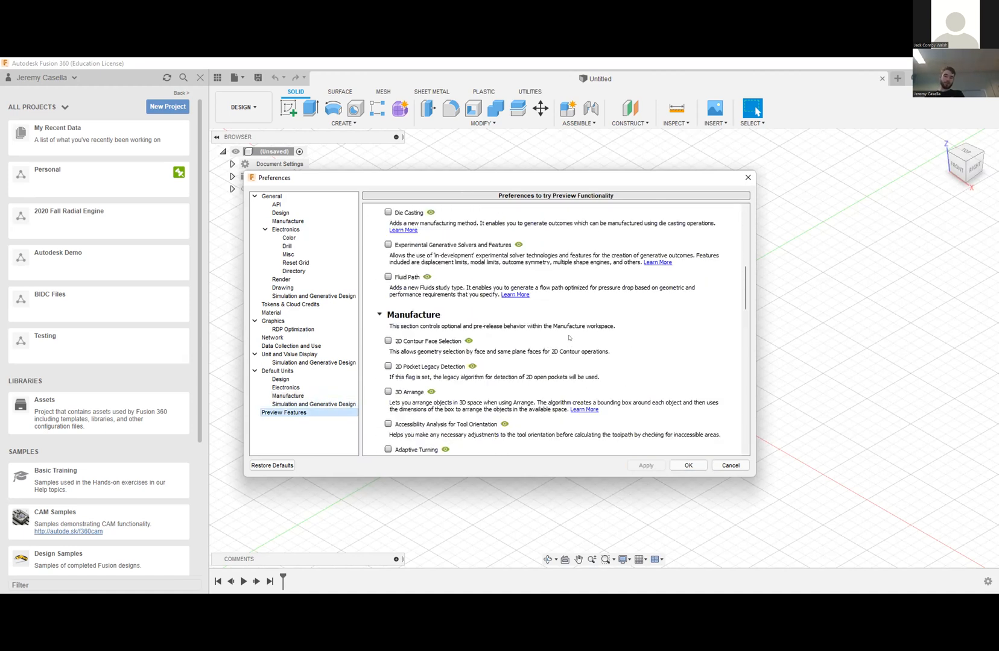
{"action": "scroll", "coordinate": [568, 338], "scroll_direction": "down", "scroll_amount": 10}
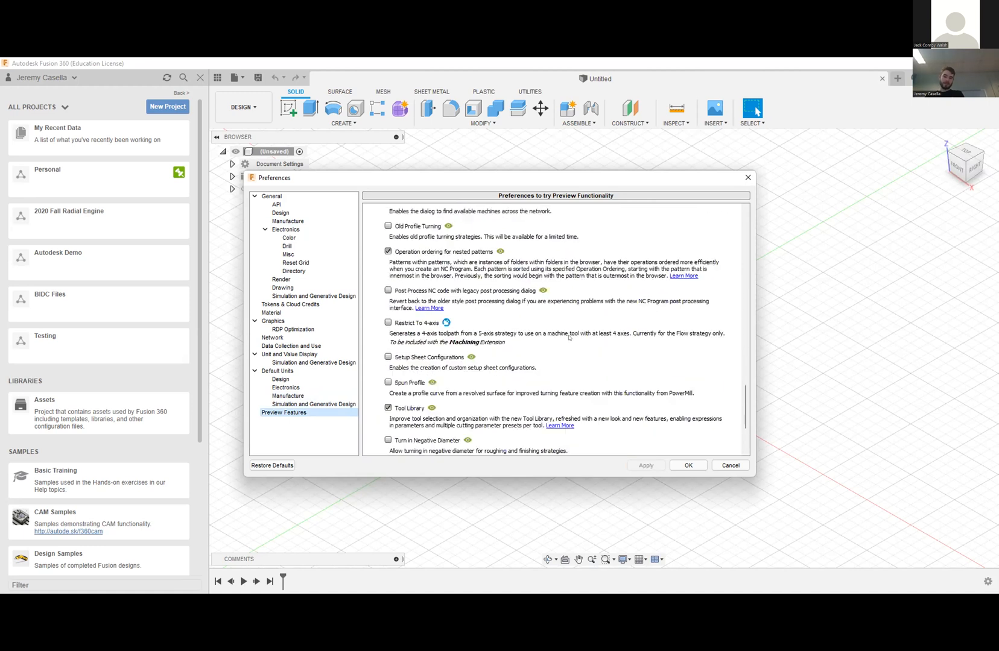
{"action": "scroll", "coordinate": [568, 338], "scroll_direction": "up", "scroll_amount": 20}
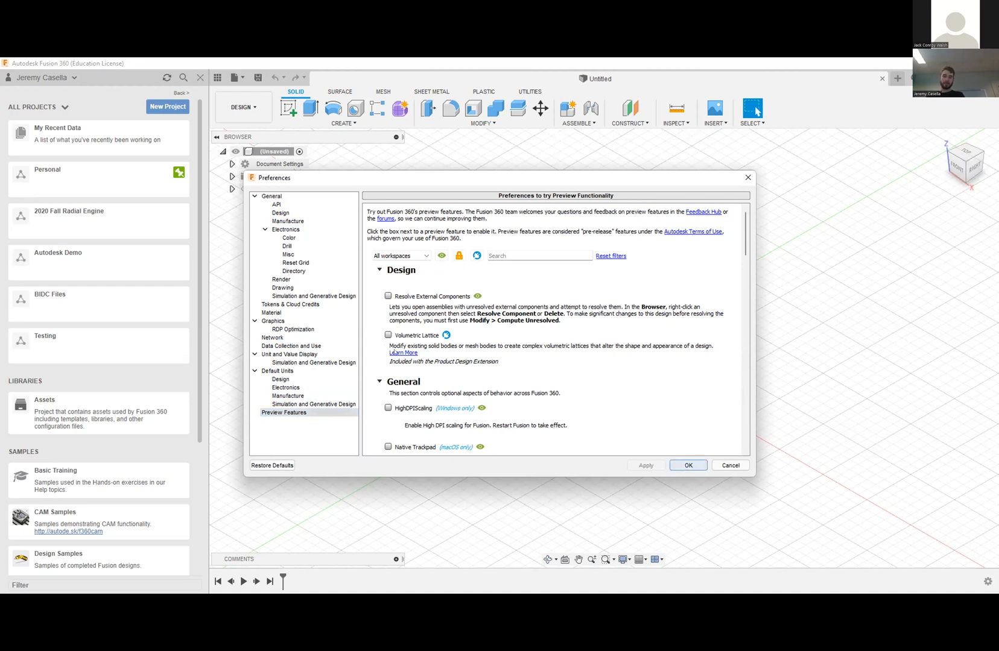
{"action": "key", "text": "Return"}
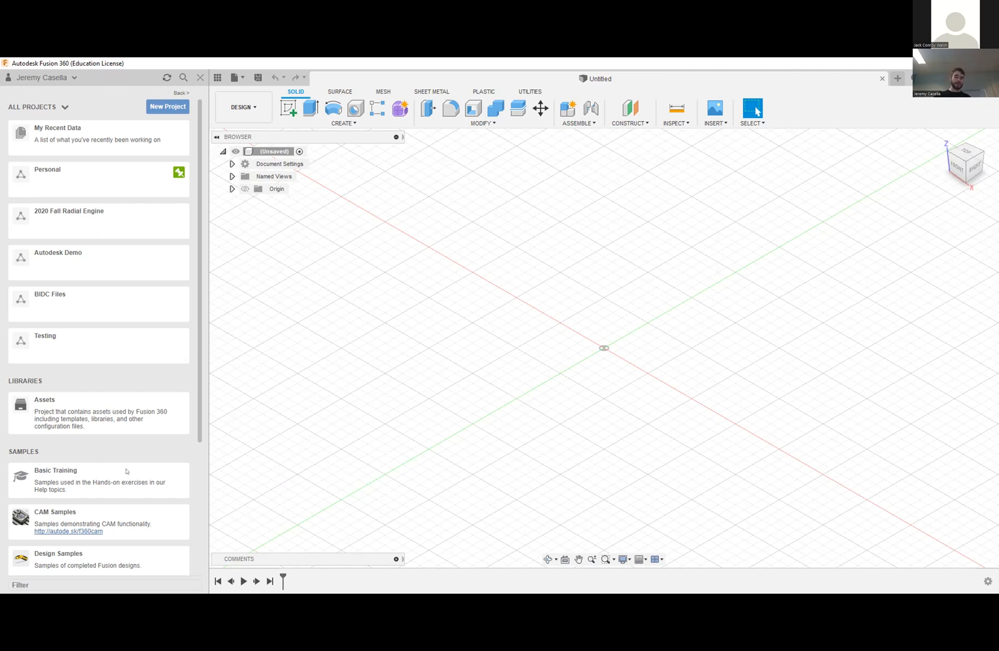
- Open the CAM Samples project and browse its folders and milling, turning and probing sample designs
{"action": "scroll", "coordinate": [121, 470], "scroll_direction": "down", "scroll_amount": 3}
{"action": "scroll", "coordinate": [121, 464], "scroll_direction": "down", "scroll_amount": 3}
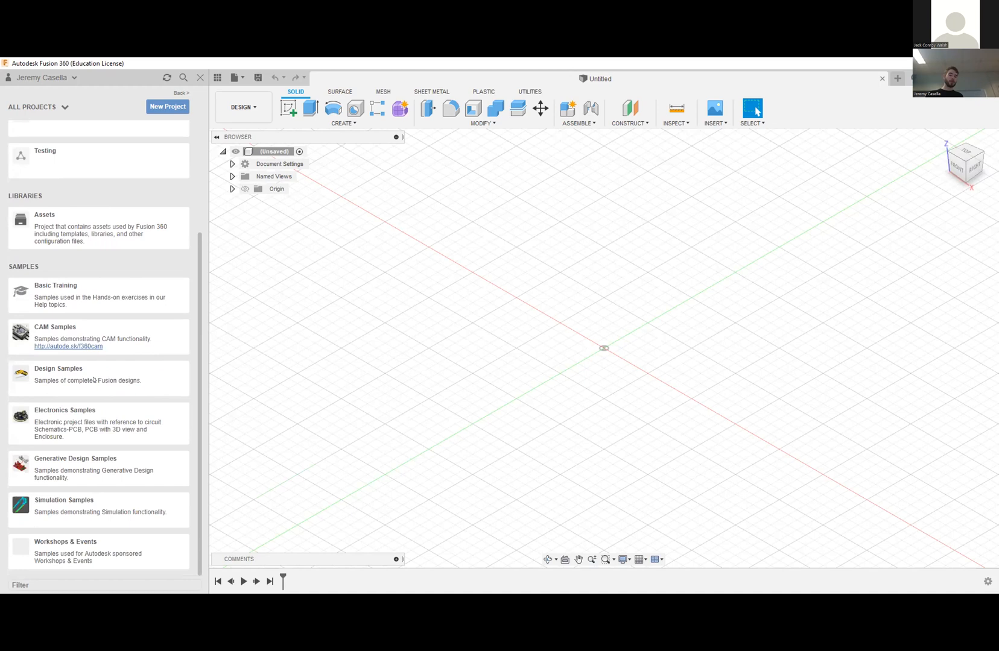
{"action": "left_click", "coordinate": [135, 345]}
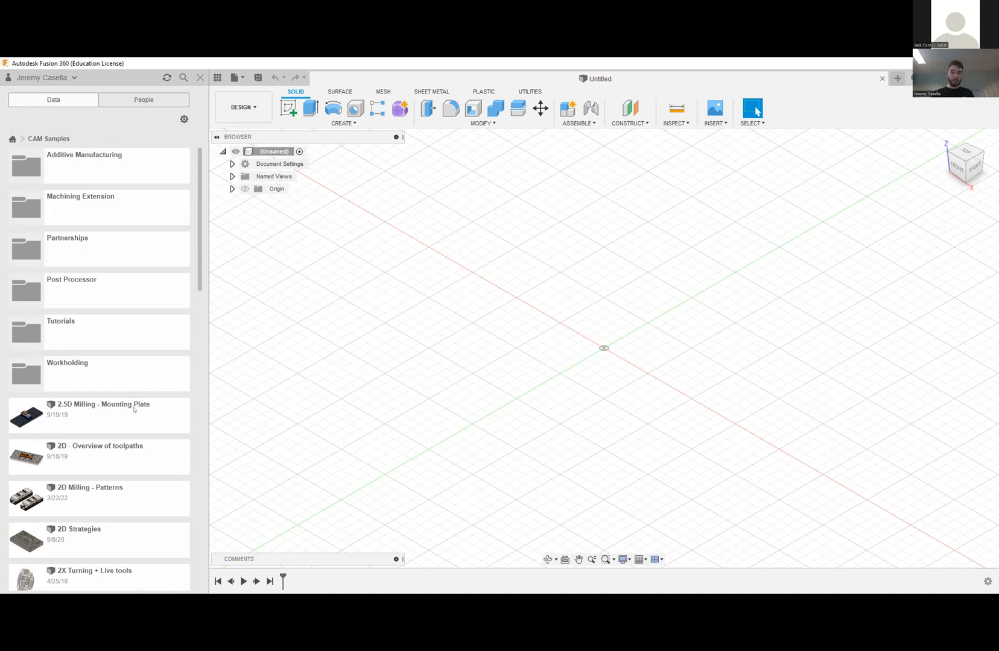
{"action": "scroll", "coordinate": [134, 409], "scroll_direction": "down", "scroll_amount": 4}
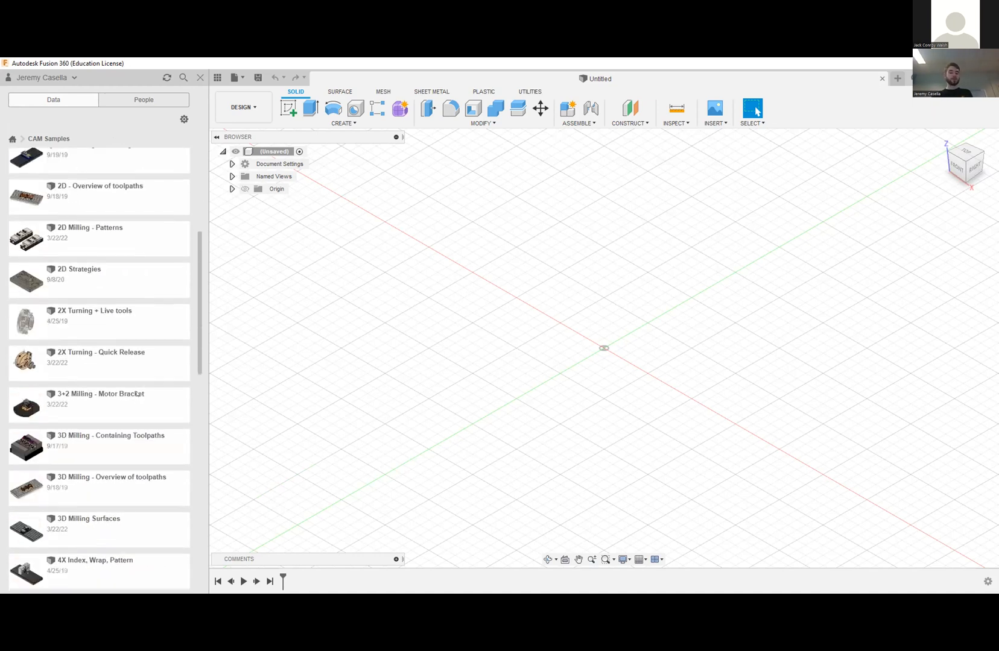
{"action": "scroll", "coordinate": [137, 394], "scroll_direction": "down", "scroll_amount": 4}
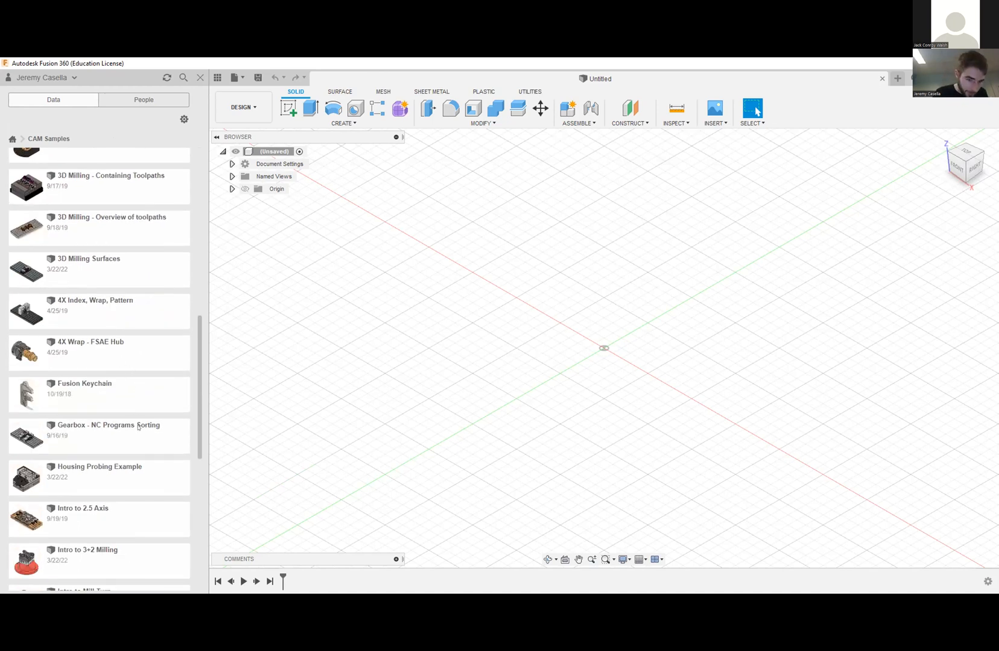
{"action": "scroll", "coordinate": [143, 436], "scroll_direction": "down", "scroll_amount": 2}
{"action": "scroll", "coordinate": [143, 436], "scroll_direction": "down", "scroll_amount": 3}
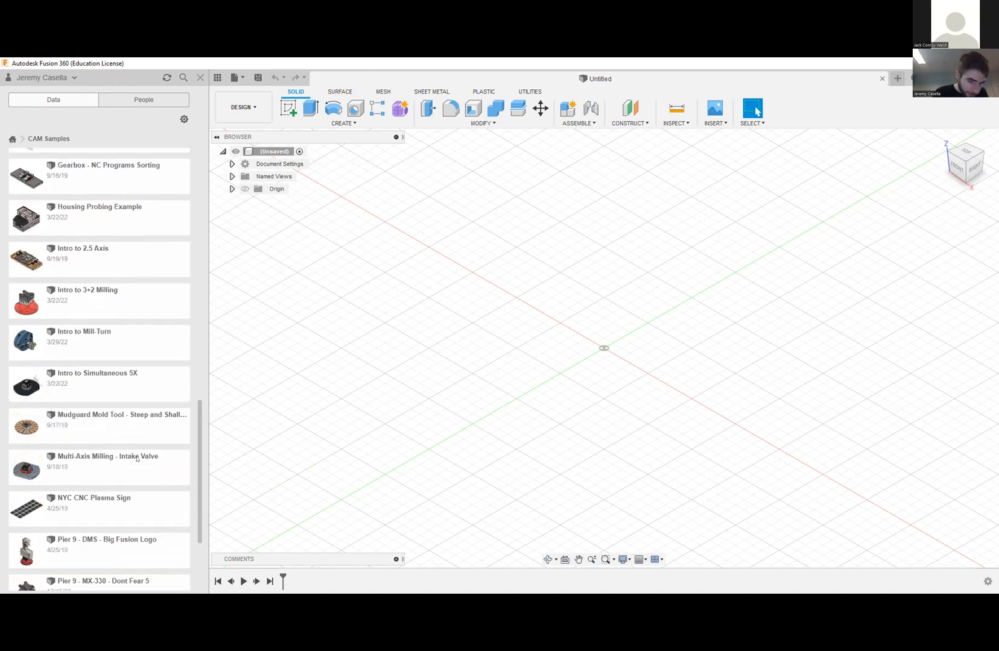
{"action": "scroll", "coordinate": [136, 459], "scroll_direction": "up", "scroll_amount": 5}
{"action": "scroll", "coordinate": [137, 459], "scroll_direction": "up", "scroll_amount": 4}
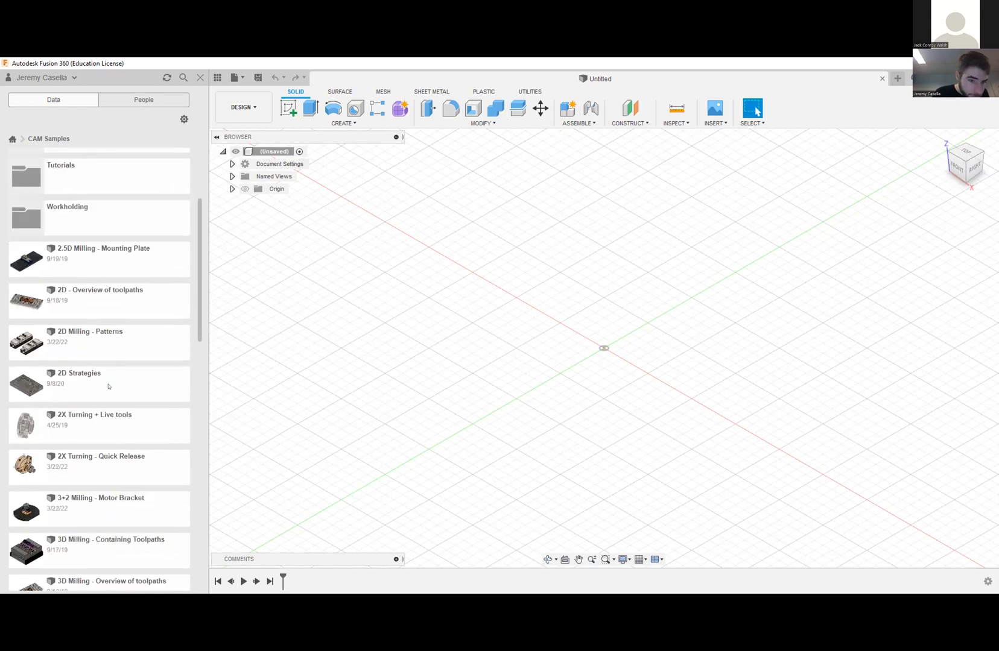
{"action": "scroll", "coordinate": [109, 388], "scroll_direction": "up", "scroll_amount": 1}
{"action": "scroll", "coordinate": [109, 388], "scroll_direction": "down", "scroll_amount": 1}
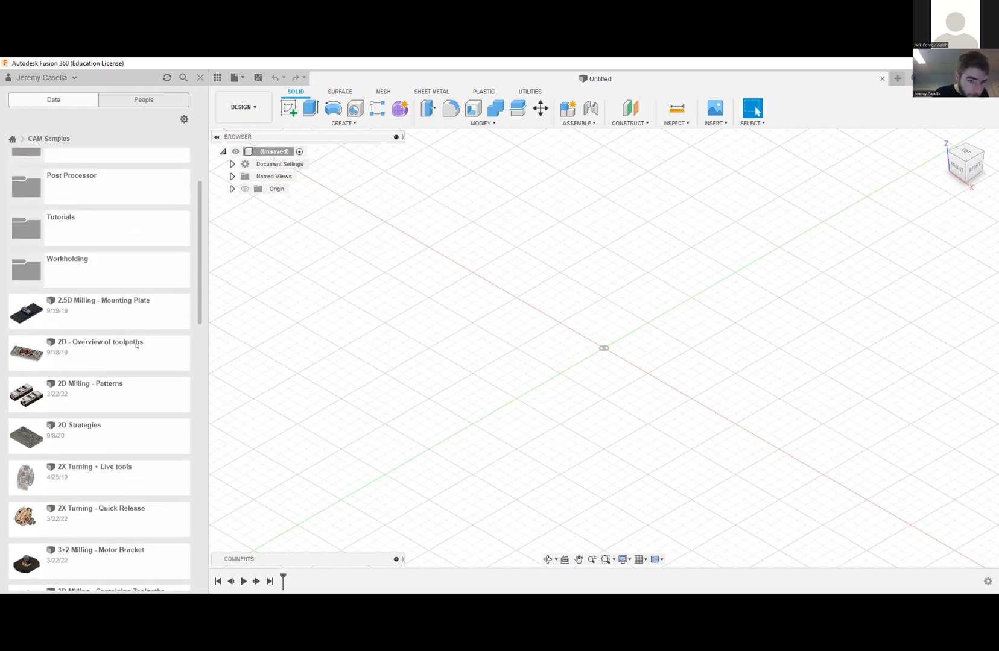
{"action": "scroll", "coordinate": [137, 345], "scroll_direction": "up", "scroll_amount": 3}
{"action": "scroll", "coordinate": [128, 376], "scroll_direction": "down", "scroll_amount": 10}
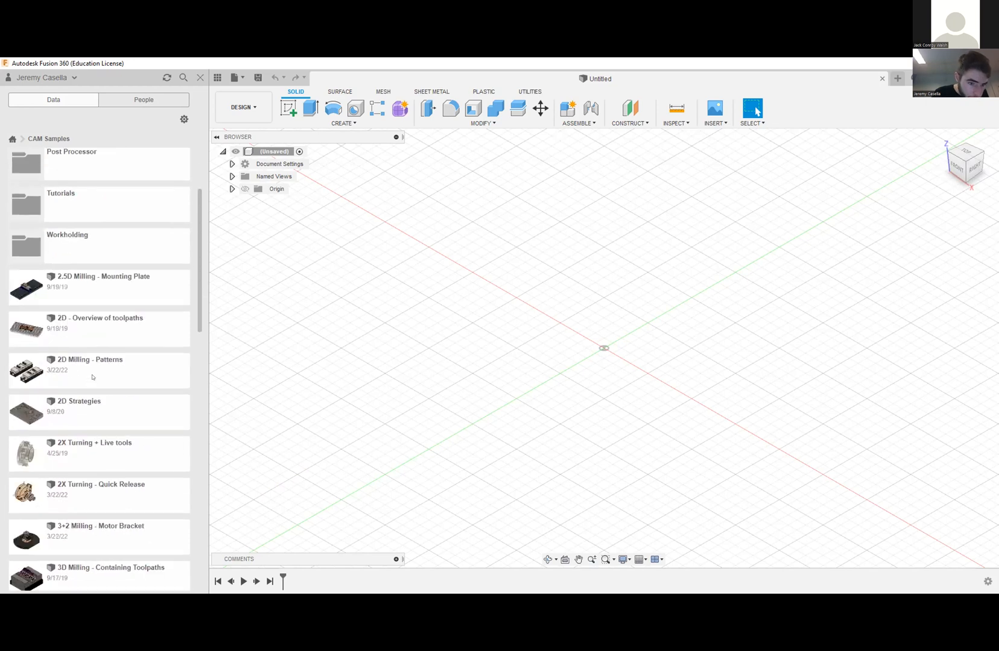
{"action": "scroll", "coordinate": [128, 376], "scroll_direction": "down", "scroll_amount": 8}
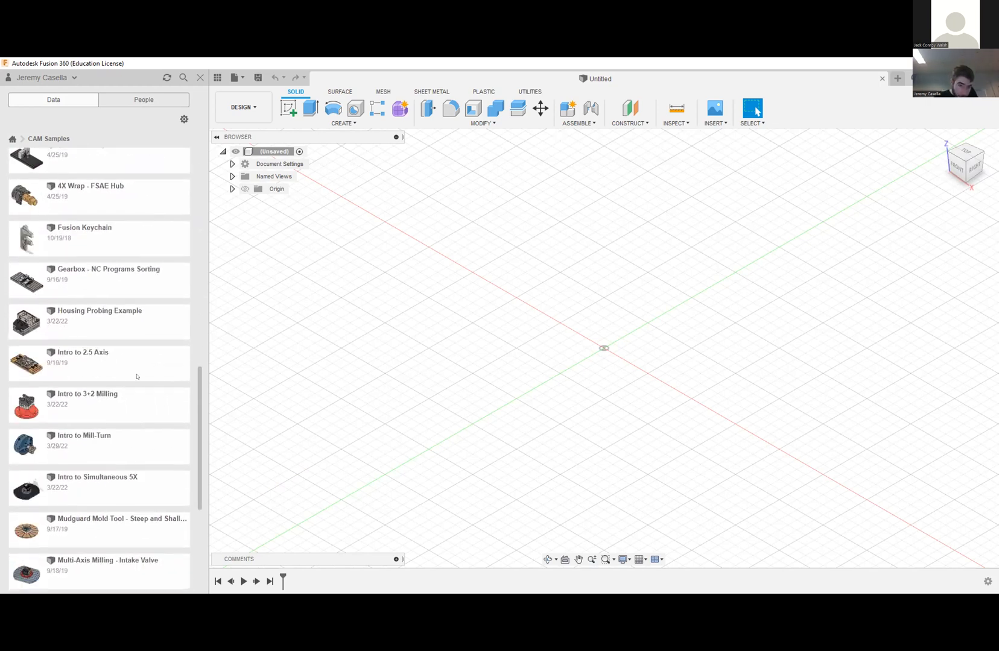
{"action": "scroll", "coordinate": [135, 377], "scroll_direction": "down", "scroll_amount": 4}
{"action": "scroll", "coordinate": [135, 377], "scroll_direction": "down", "scroll_amount": 2}
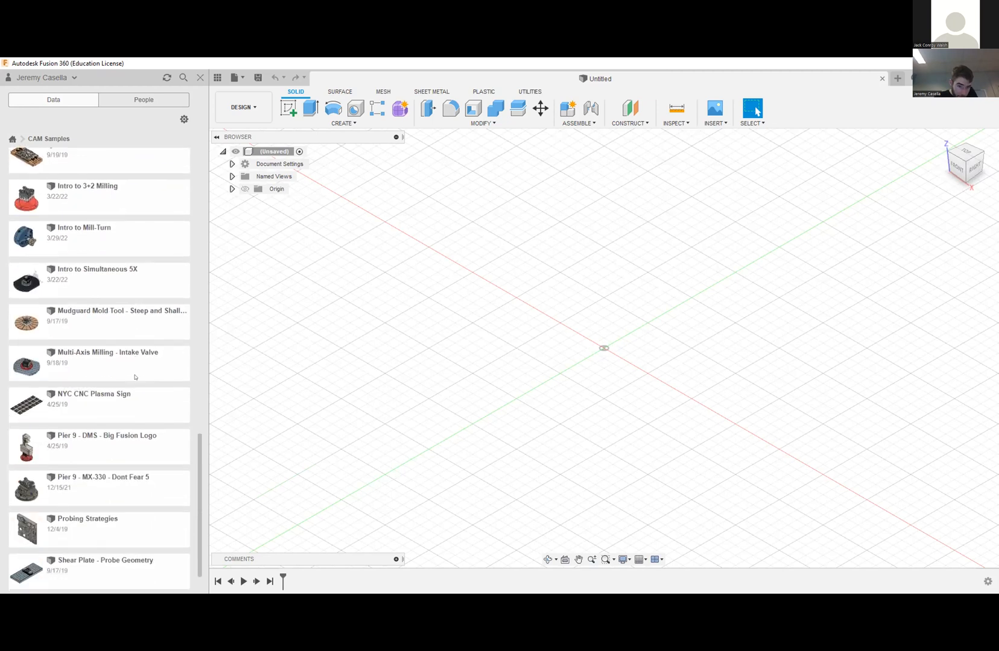
{"action": "scroll", "coordinate": [108, 231], "scroll_direction": "up", "scroll_amount": 20}
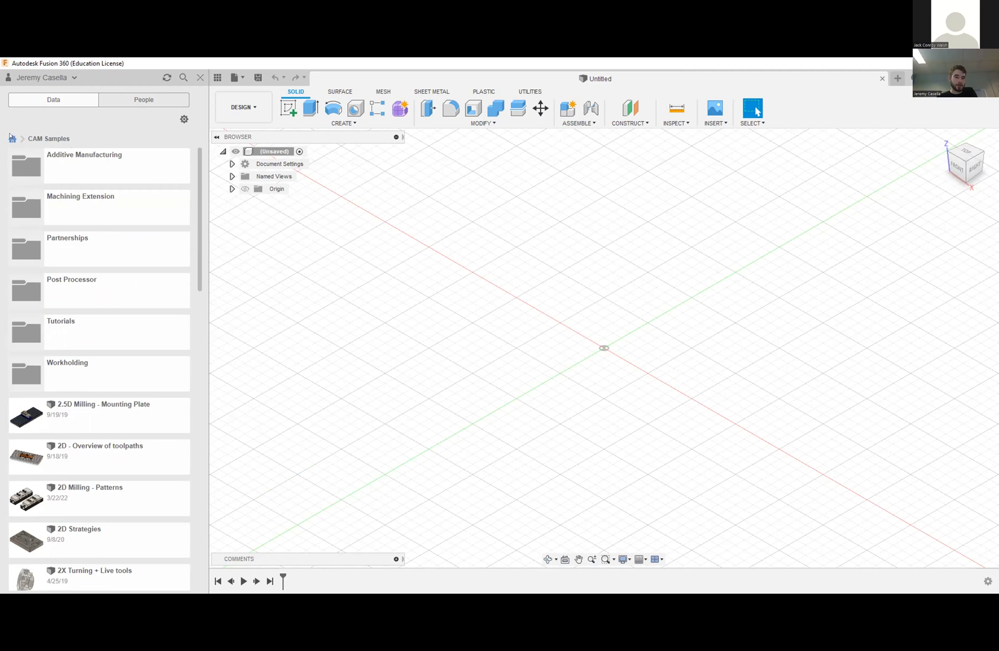
- View the lesson folders in the Basic Training samples and return to the project list
{"action": "left_click", "coordinate": [12, 139]}
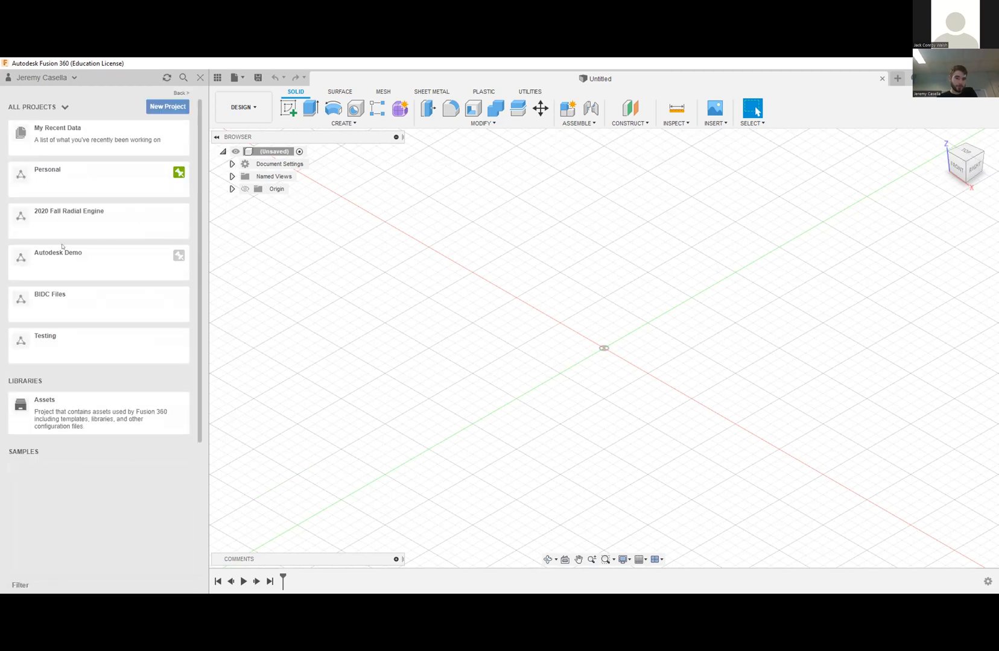
{"action": "left_click", "coordinate": [38, 479]}
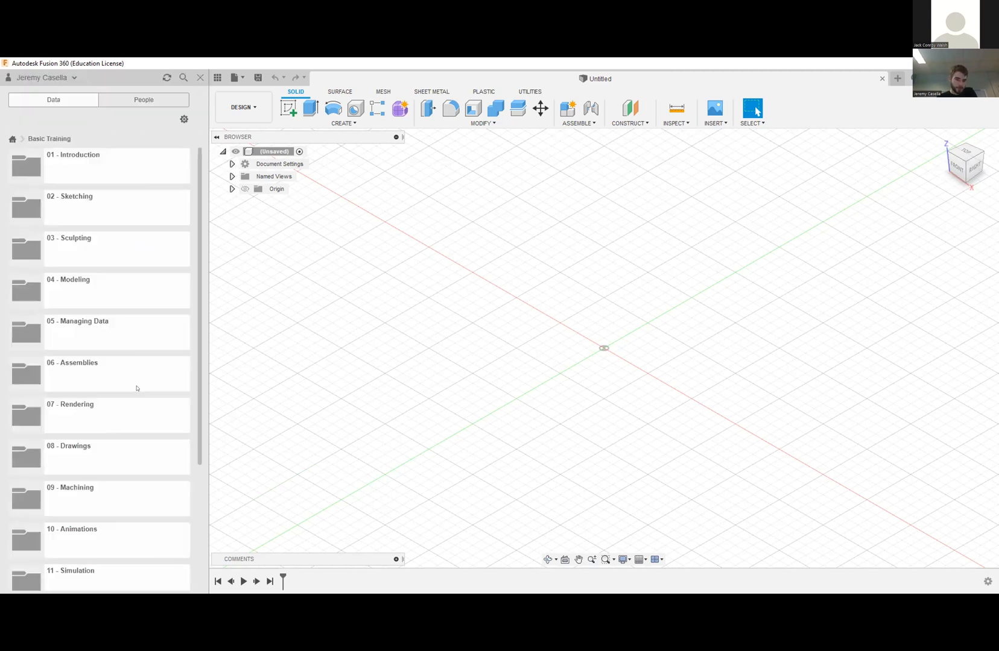
{"action": "left_click", "coordinate": [12, 139]}
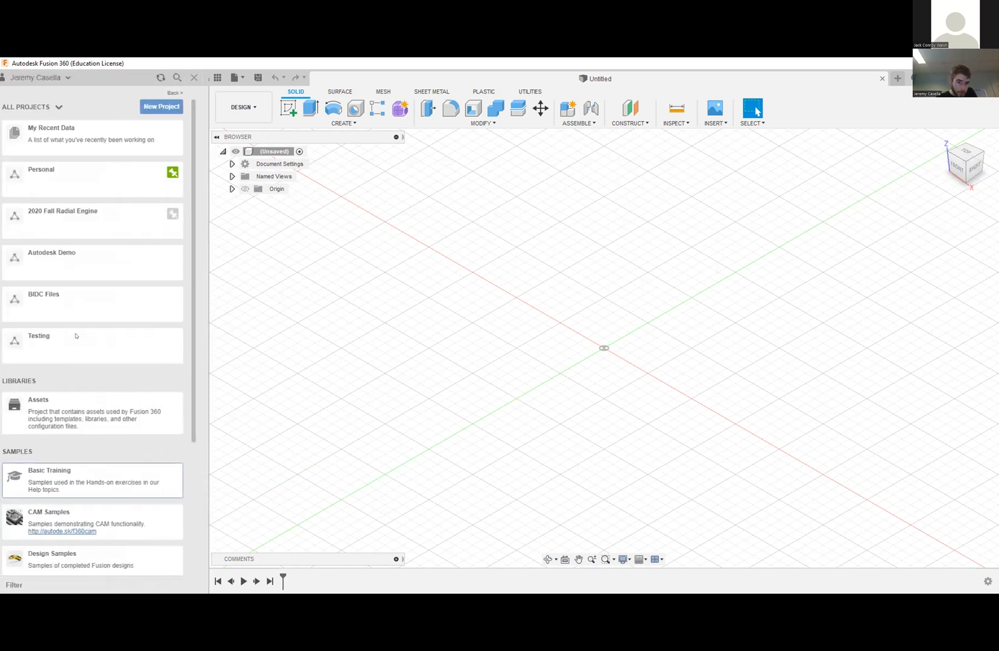
- View the contents of the Workshops & Events samples and return to the project list
{"action": "scroll", "coordinate": [100, 422], "scroll_direction": "down", "scroll_amount": 5}
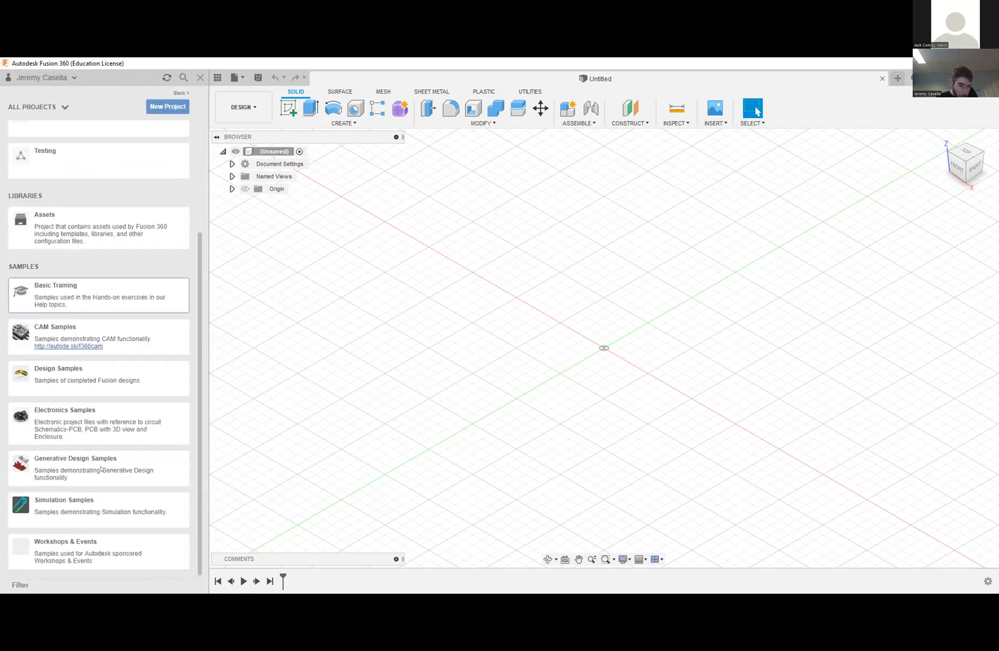
{"action": "left_click", "coordinate": [79, 559]}
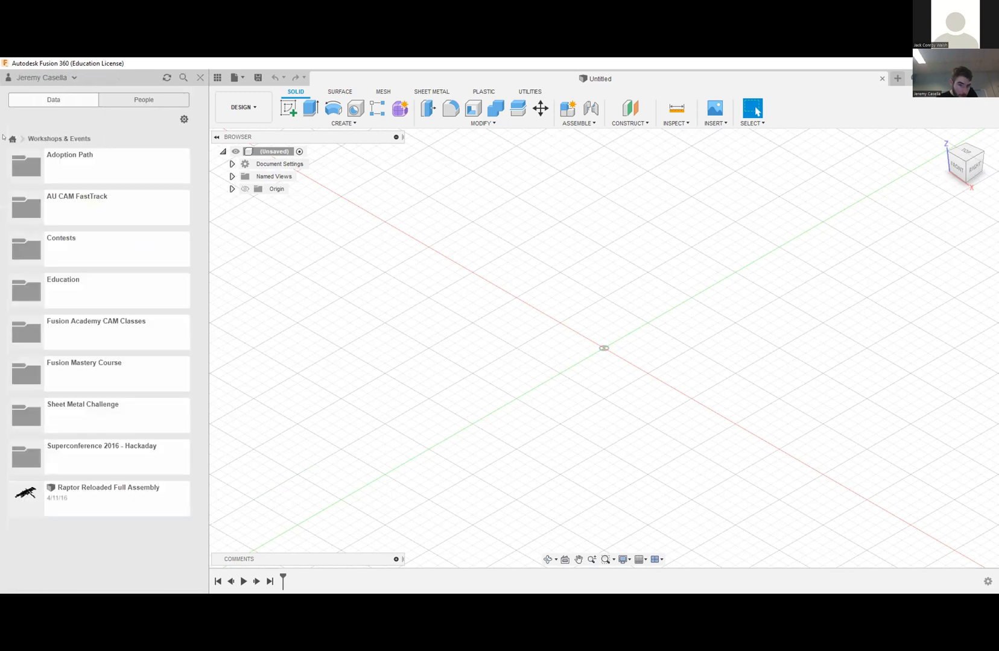
{"action": "left_click", "coordinate": [13, 138]}
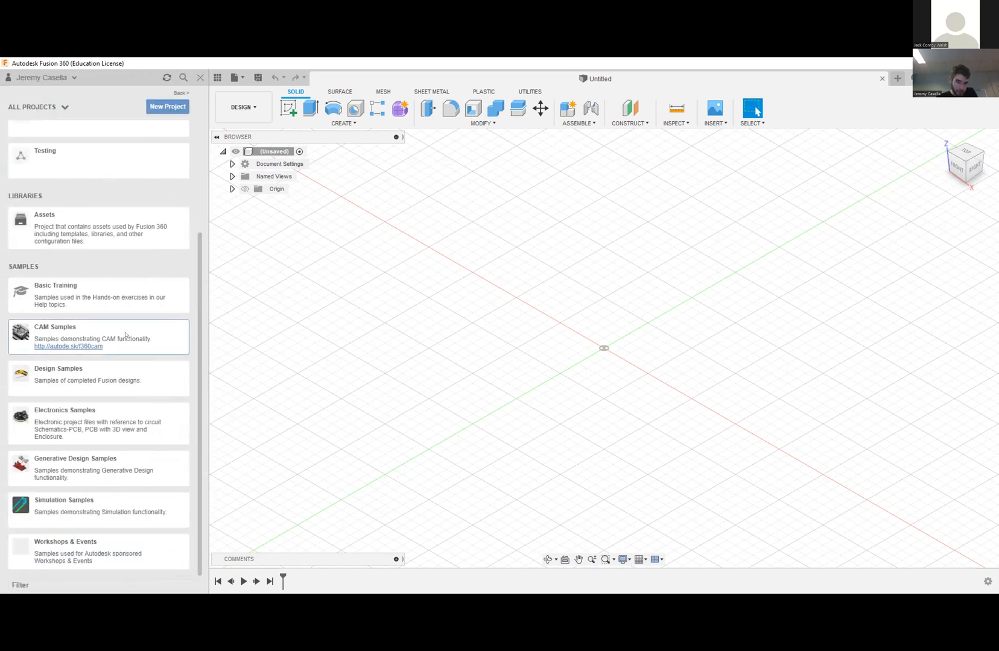
- Open the 2D Adaptive Milling Tutorial from the CAM Samples' Tutorials folder and save a copy under the same name in the Personal project
{"action": "left_click", "coordinate": [125, 335]}
{"action": "left_click", "coordinate": [87, 341]}
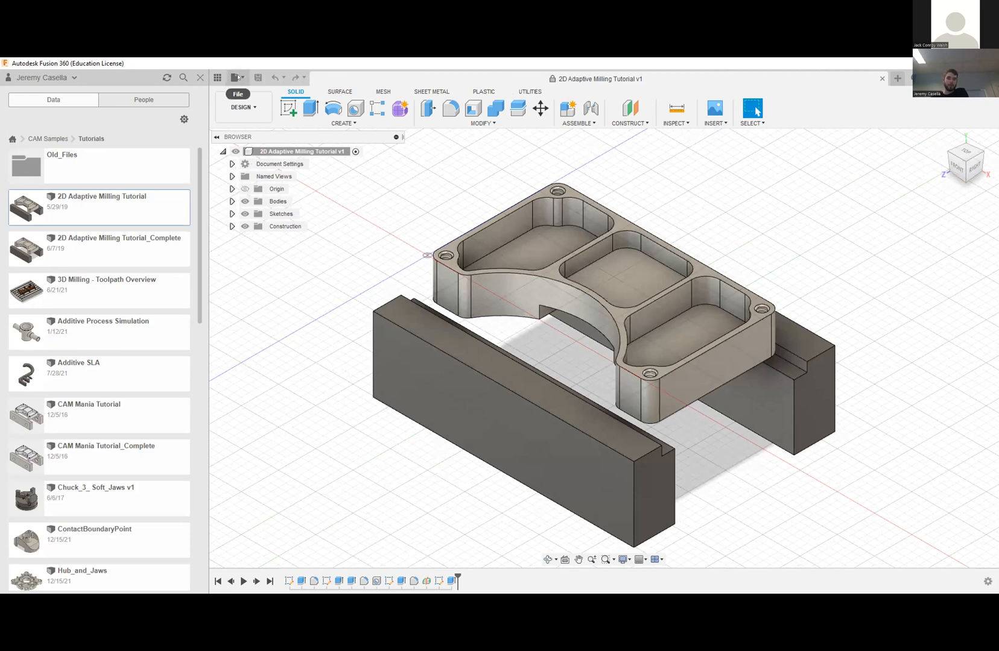
{"action": "left_click", "coordinate": [238, 77]}
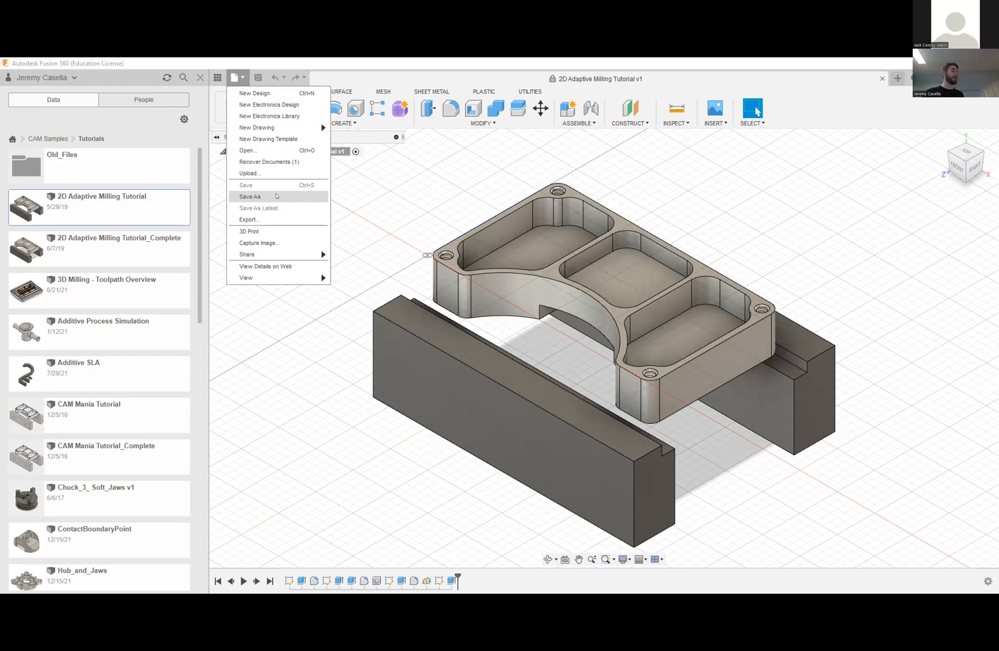
{"action": "left_click", "coordinate": [314, 196]}
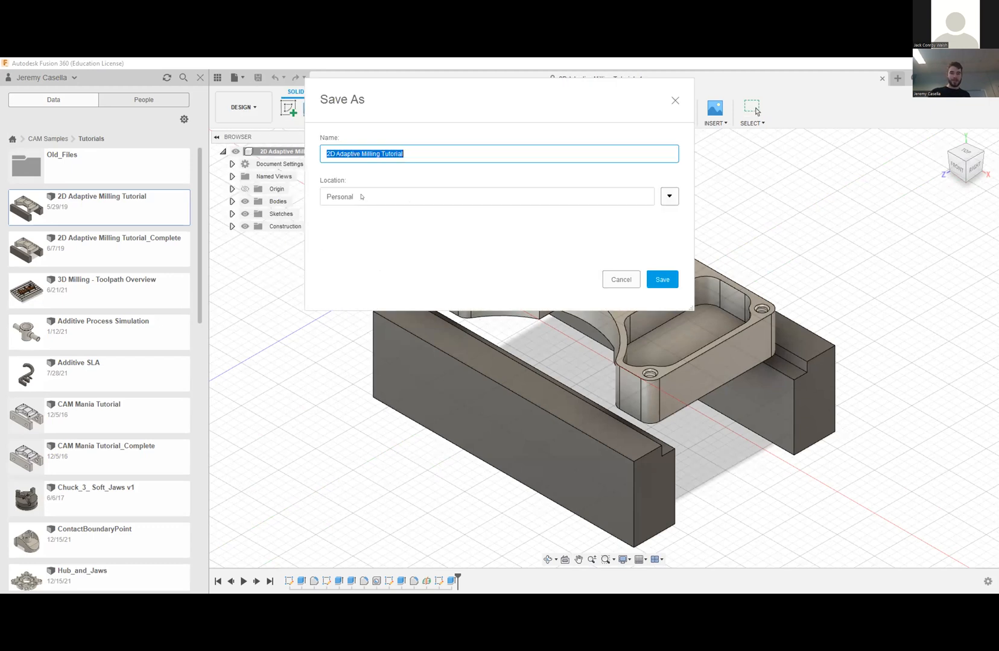
{"action": "left_click", "coordinate": [428, 153]}
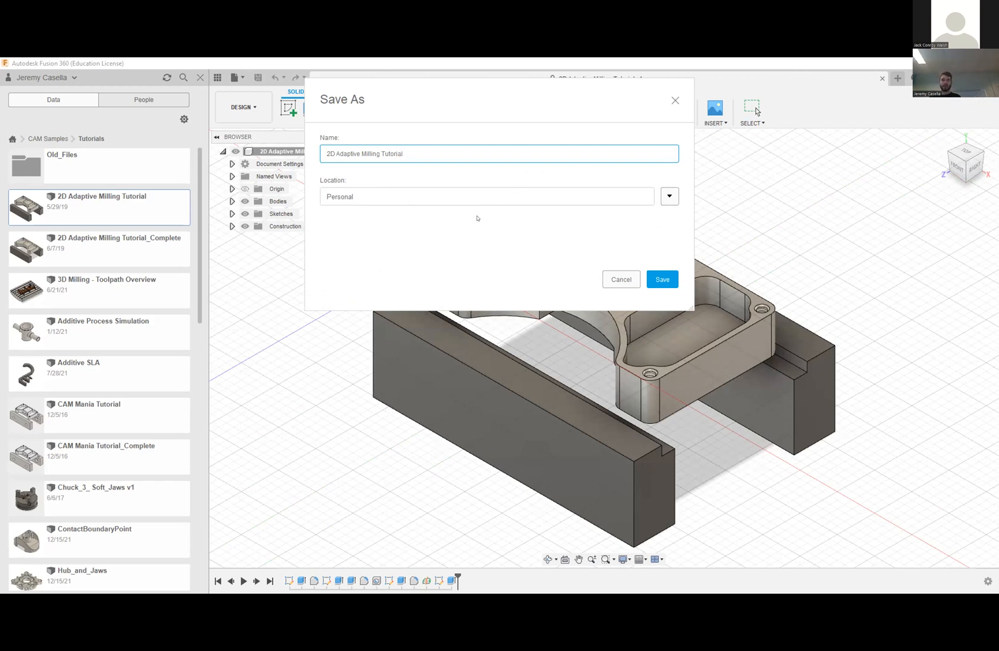
{"action": "left_click", "coordinate": [662, 279]}
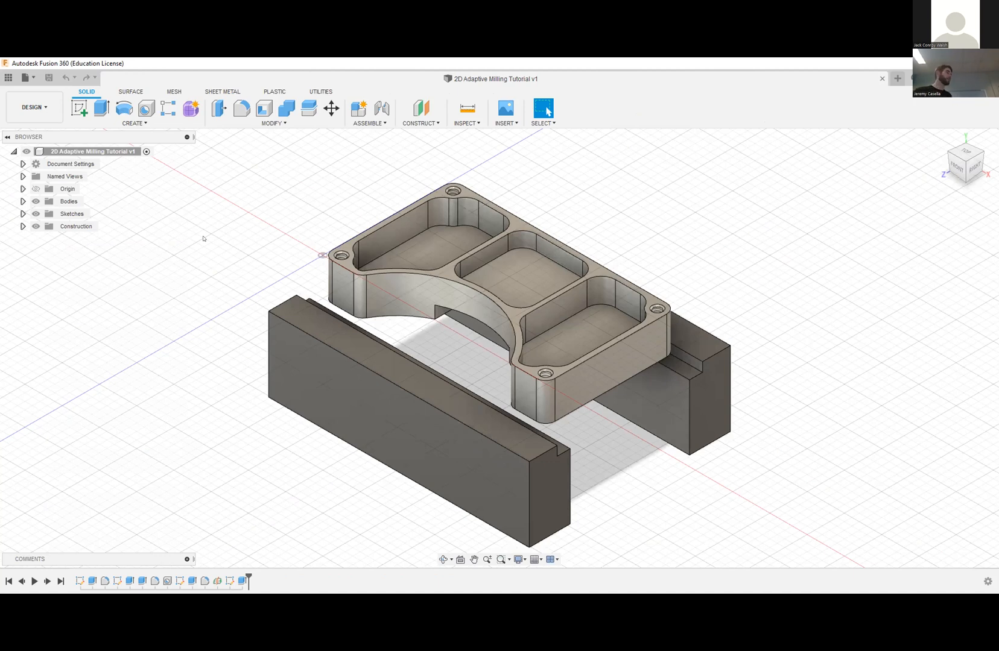
- In the Manufacture workspace, change the document units to inches and save the design
{"action": "left_click", "coordinate": [13, 110]}
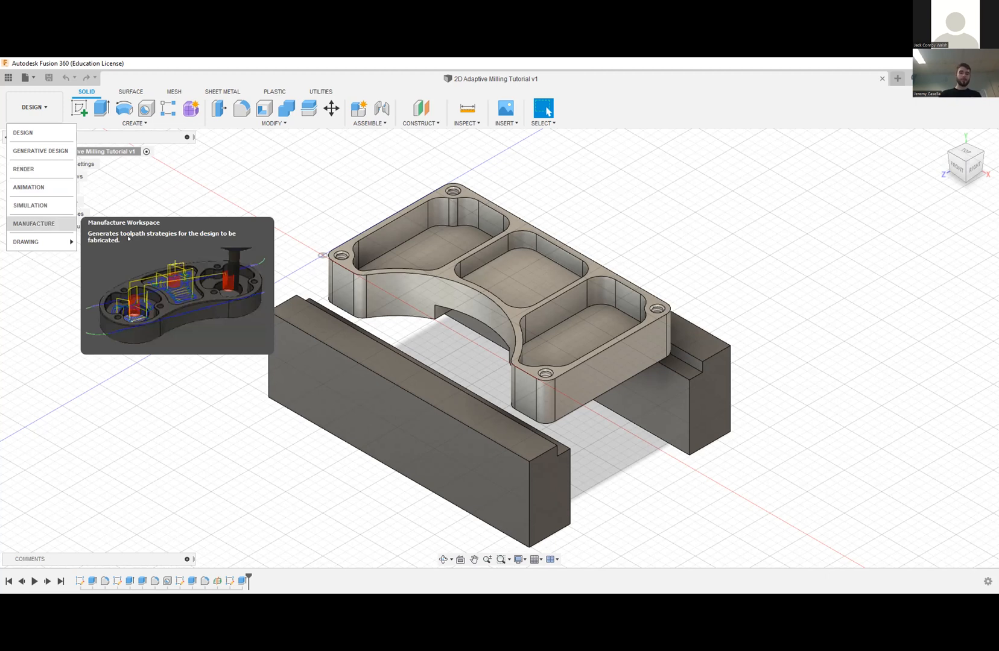
{"action": "left_click", "coordinate": [36, 224]}
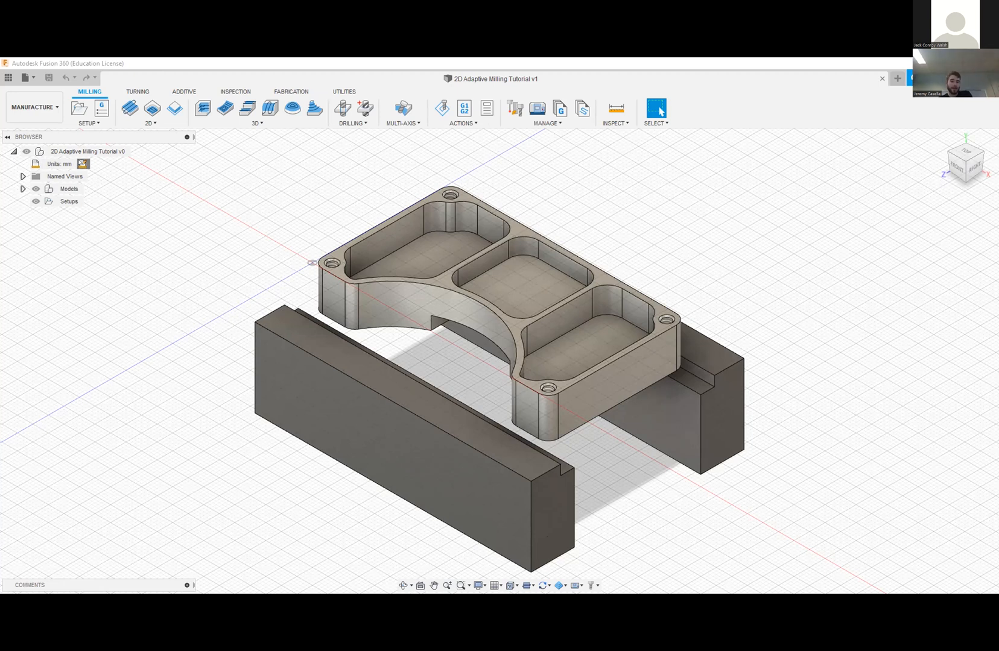
{"action": "left_click", "coordinate": [83, 164]}
{"action": "left_click", "coordinate": [946, 214]}
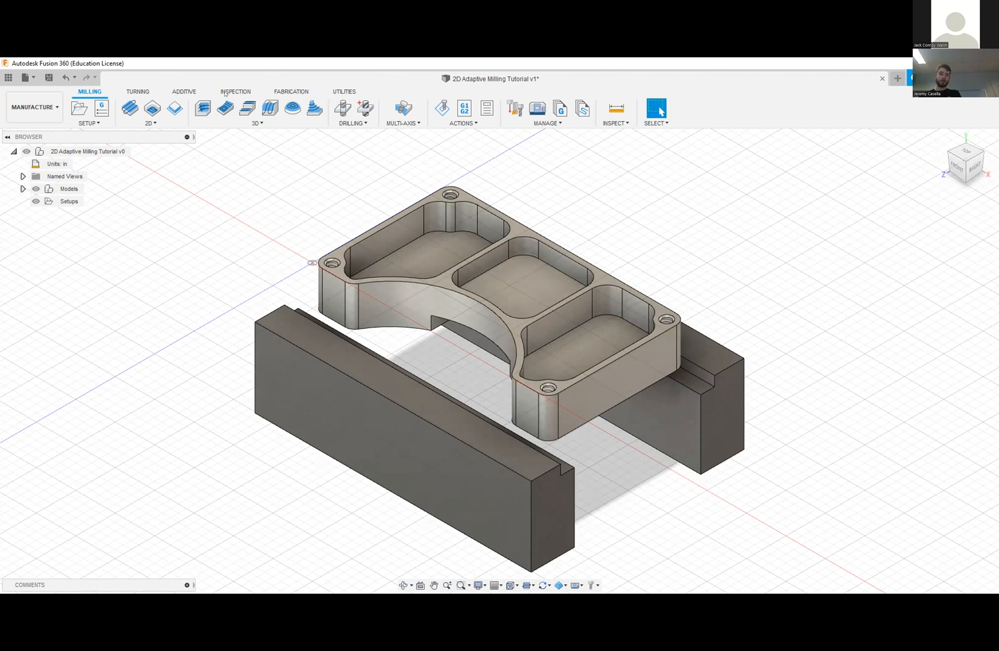
{"action": "left_click", "coordinate": [50, 77]}
{"action": "left_click", "coordinate": [497, 346]}
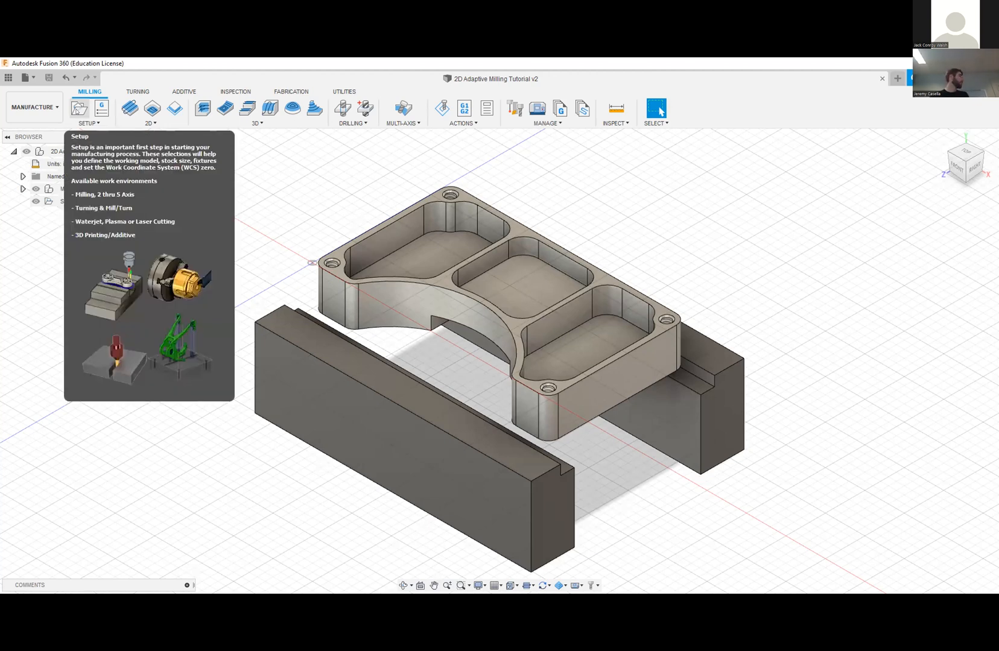
- Start a new manufacturing setup with Milling as the operation type
{"action": "left_click", "coordinate": [79, 108]}
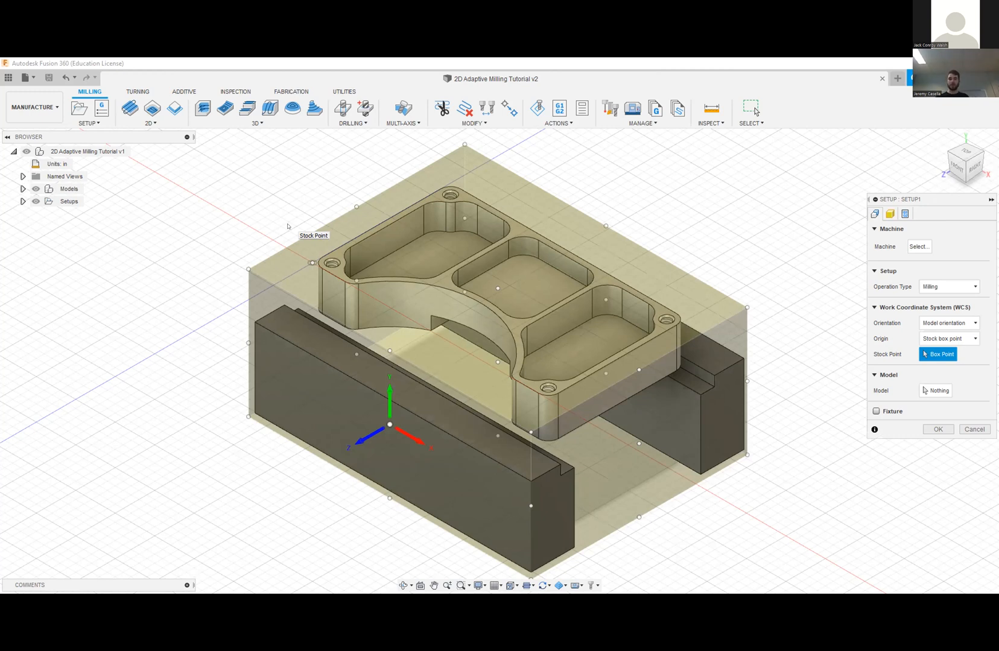
{"action": "left_click", "coordinate": [933, 287]}
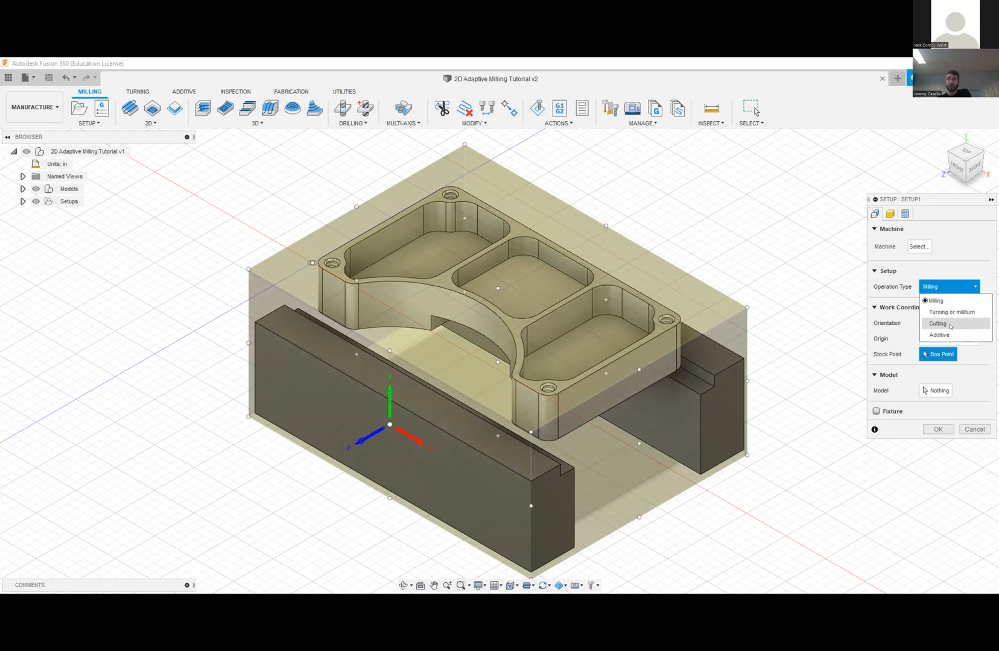
{"action": "left_click", "coordinate": [948, 287]}
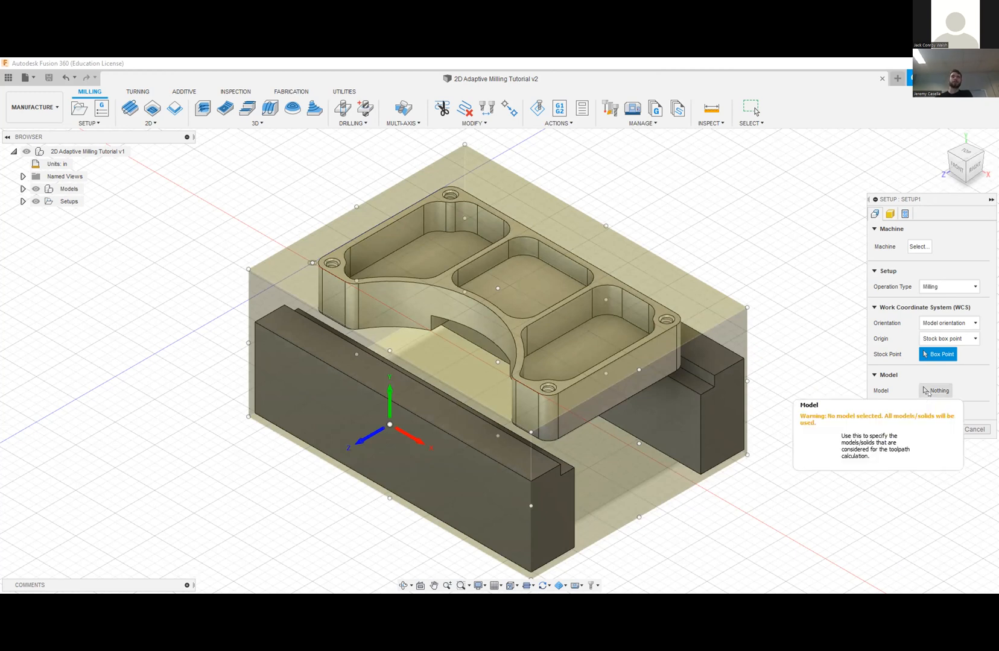
- Select the pocketed plate, Body1, as the setup's model and enable the fixture with the two vise jaws as its bodies
{"action": "left_click", "coordinate": [927, 391]}
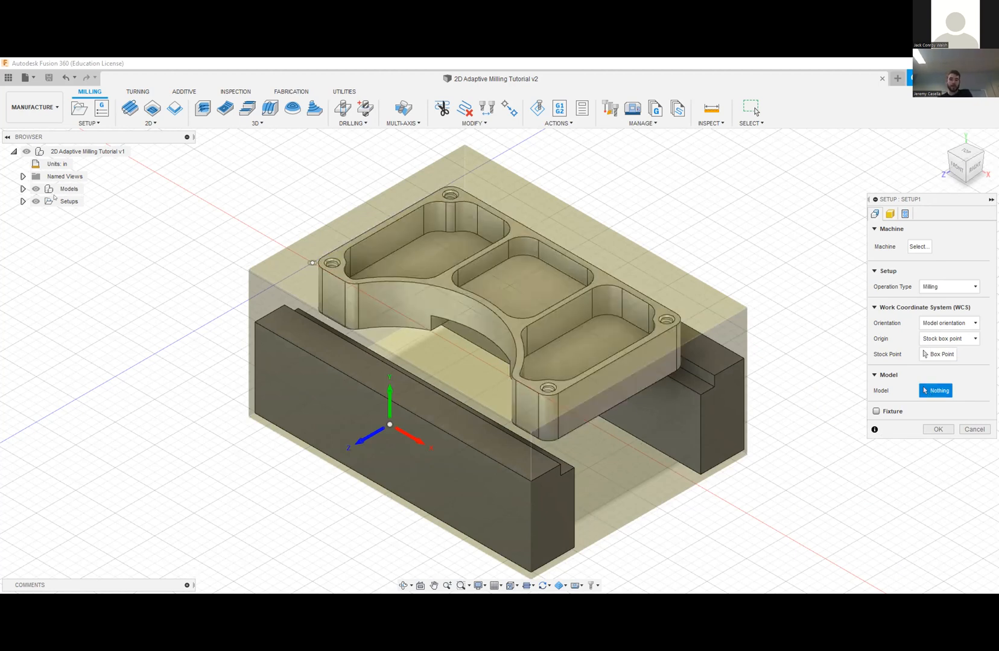
{"action": "left_click", "coordinate": [23, 188]}
{"action": "left_click", "coordinate": [31, 201]}
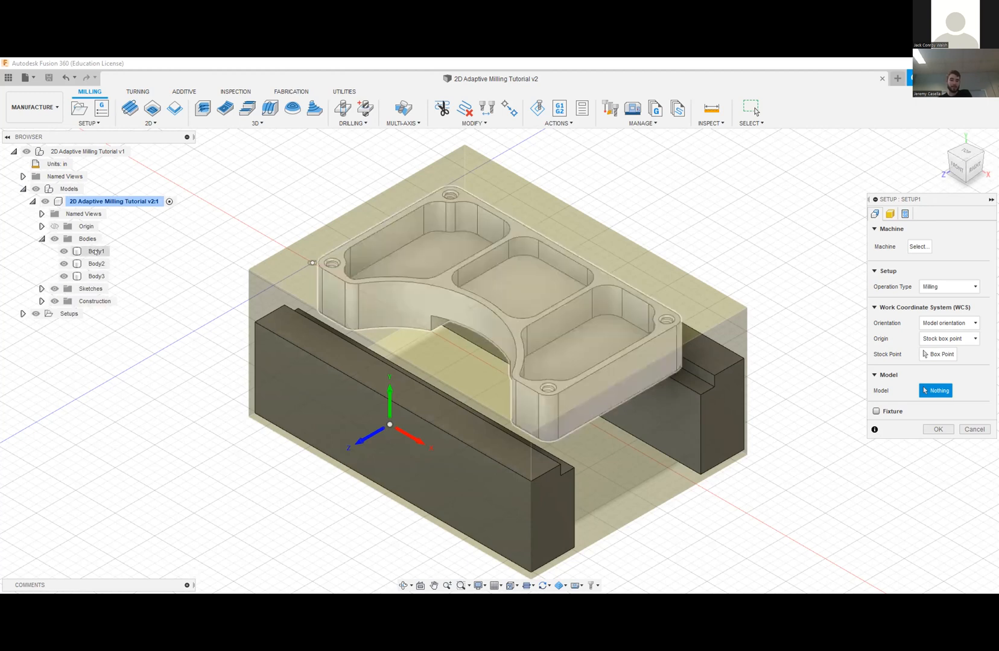
{"action": "left_click", "coordinate": [95, 251]}
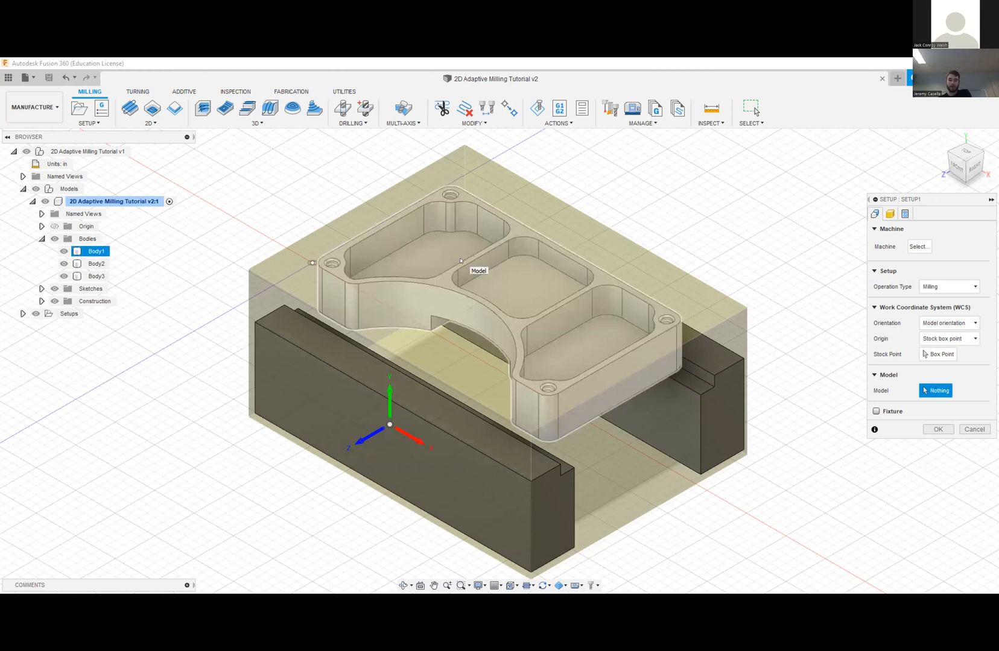
{"action": "left_click", "coordinate": [409, 271]}
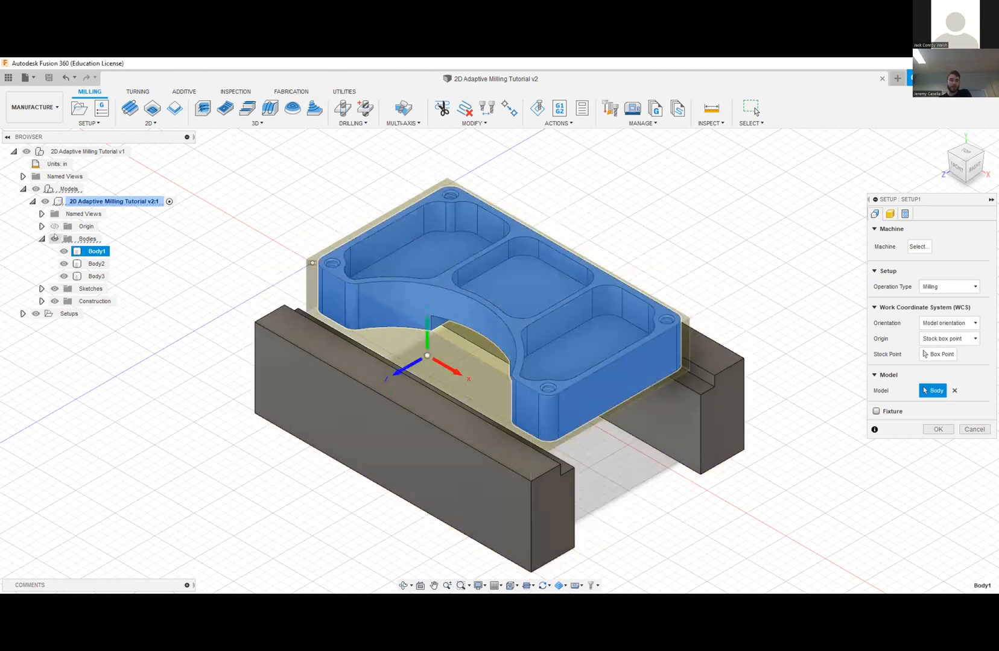
{"action": "left_click", "coordinate": [32, 202]}
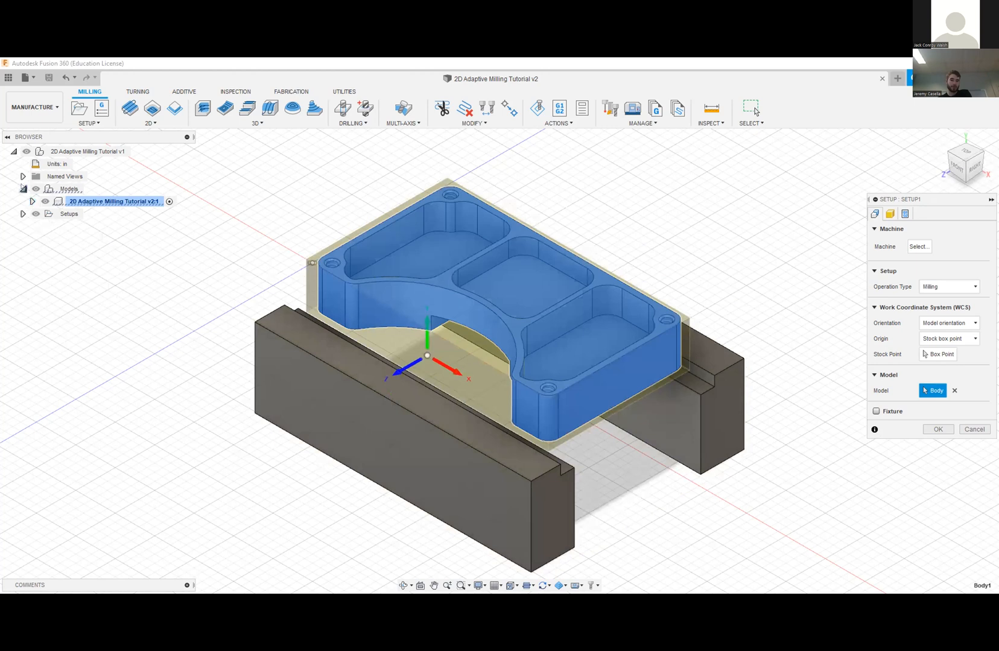
{"action": "left_click", "coordinate": [23, 189]}
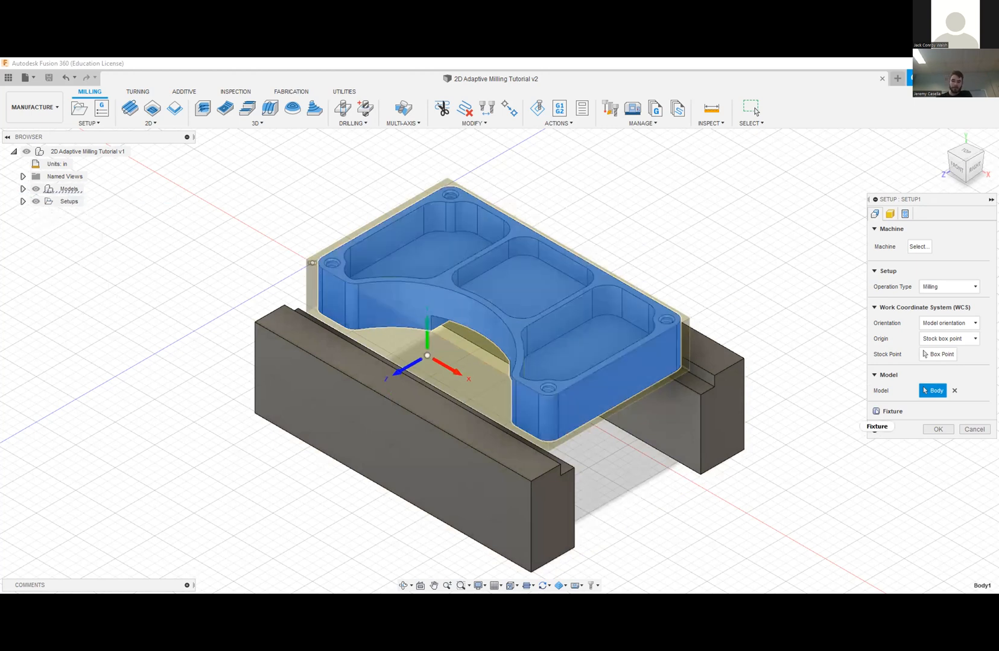
{"action": "left_click", "coordinate": [876, 411]}
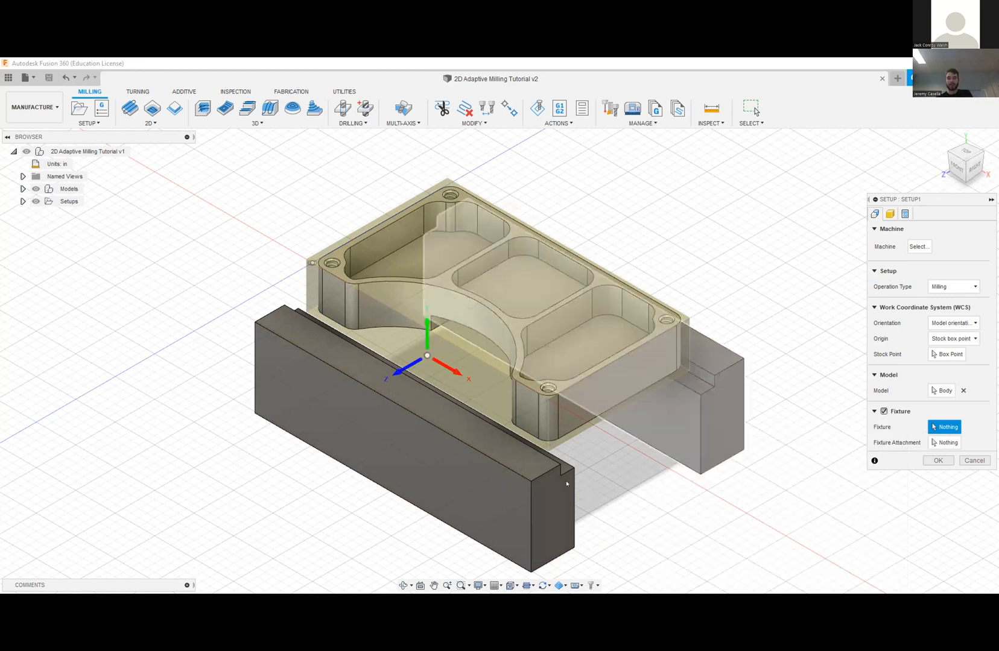
{"action": "left_click", "coordinate": [666, 427]}
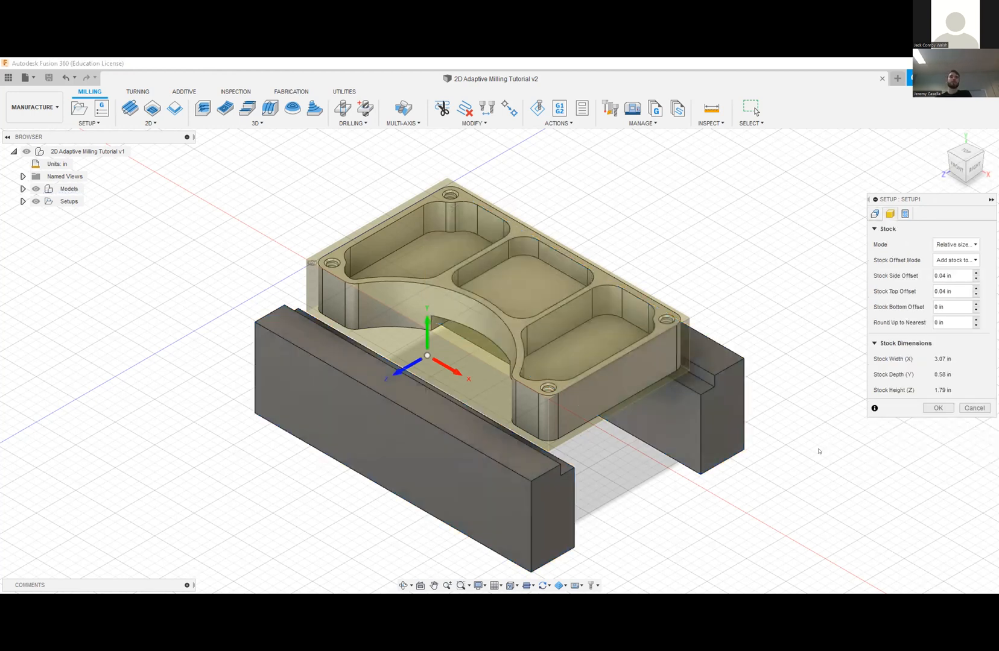
- Set the setup's stock mode to Fixed size box and complete the setup
{"action": "middle_click_drag", "start_coordinate": [778, 423], "coordinate": [445, 387], "text": "shift"}
{"action": "scroll", "coordinate": [445, 387], "scroll_direction": "up", "scroll_amount": 2}
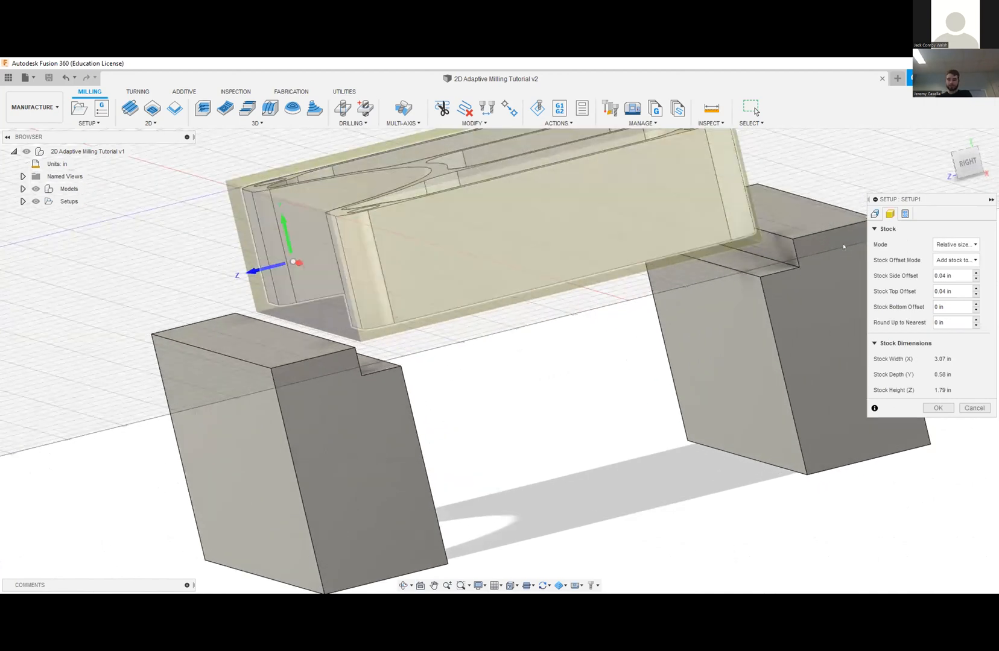
{"action": "left_click", "coordinate": [941, 244]}
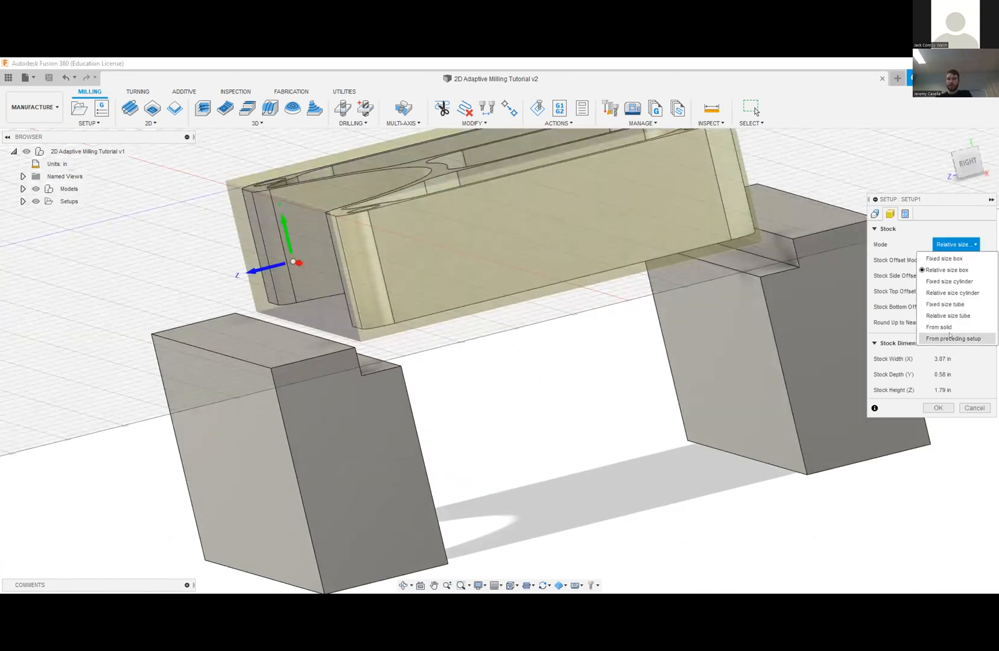
{"action": "left_click", "coordinate": [940, 326]}
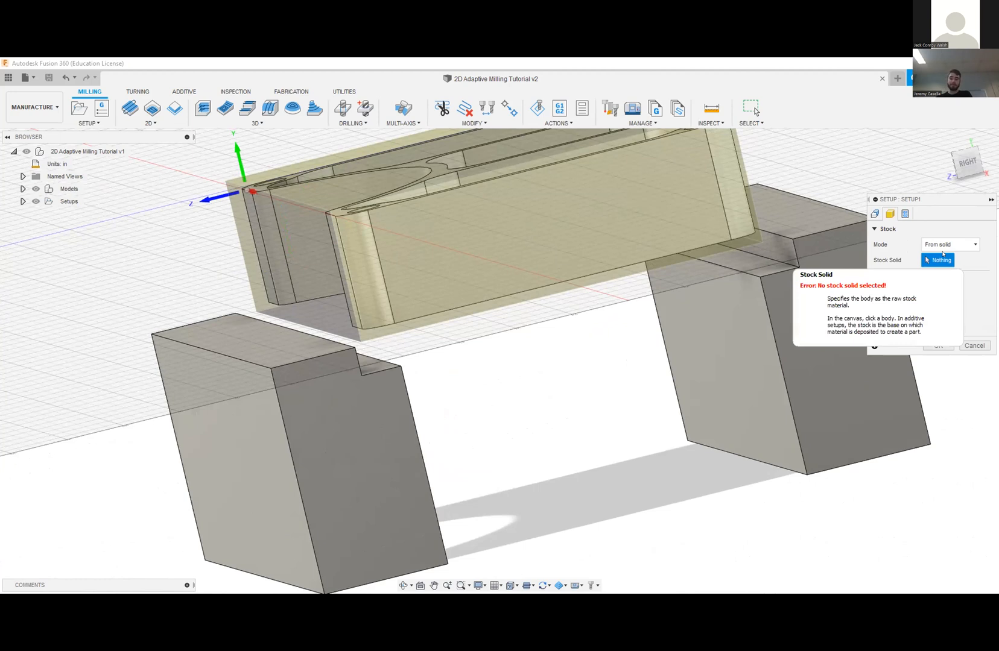
{"action": "left_click", "coordinate": [944, 245]}
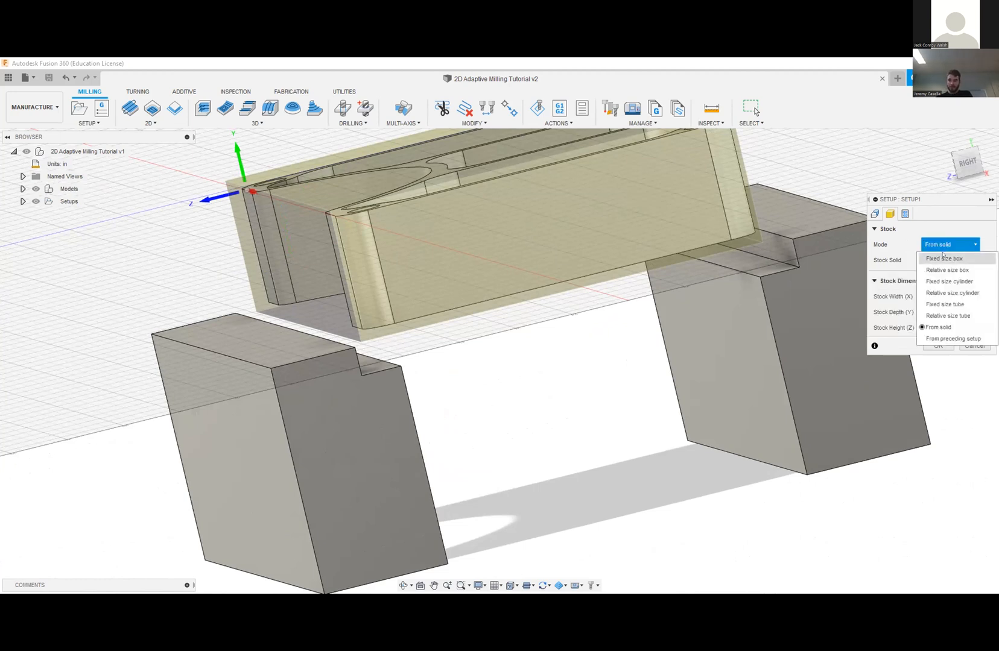
{"action": "left_click", "coordinate": [936, 260]}
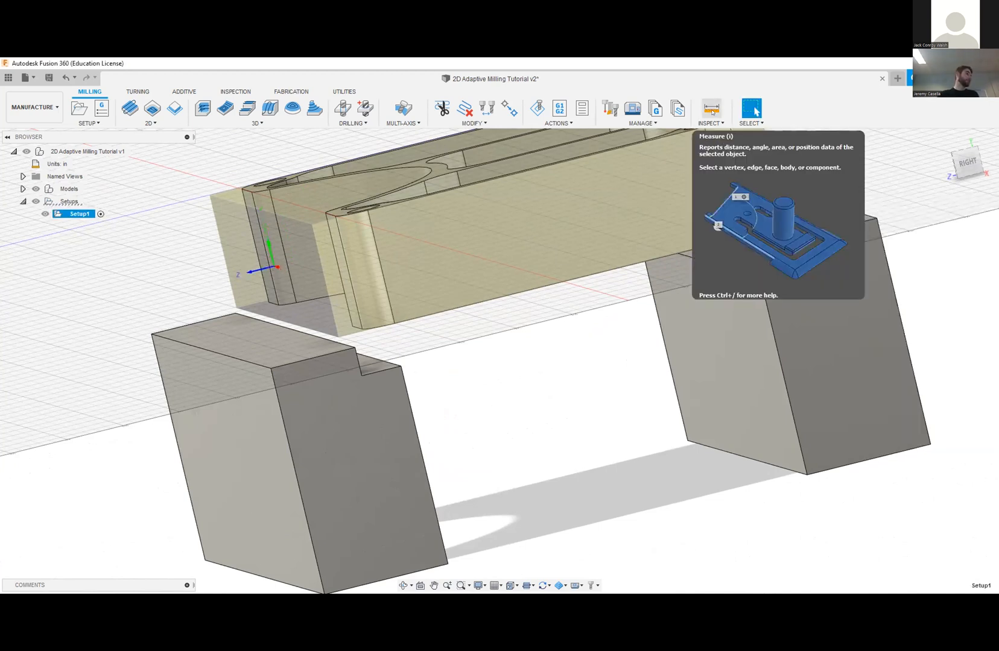
- Measure the distance between the vise jaws' inner step faces and the height between the part's underside and the jaw ledge
{"action": "left_click", "coordinate": [711, 110]}
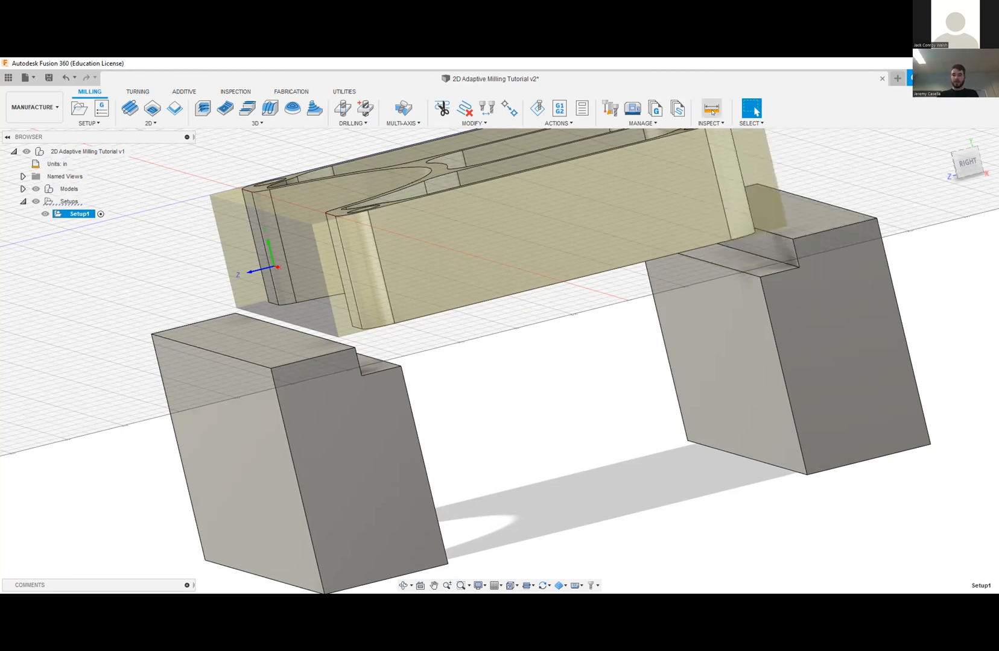
{"action": "left_click", "coordinate": [352, 360]}
{"action": "left_click", "coordinate": [359, 359]}
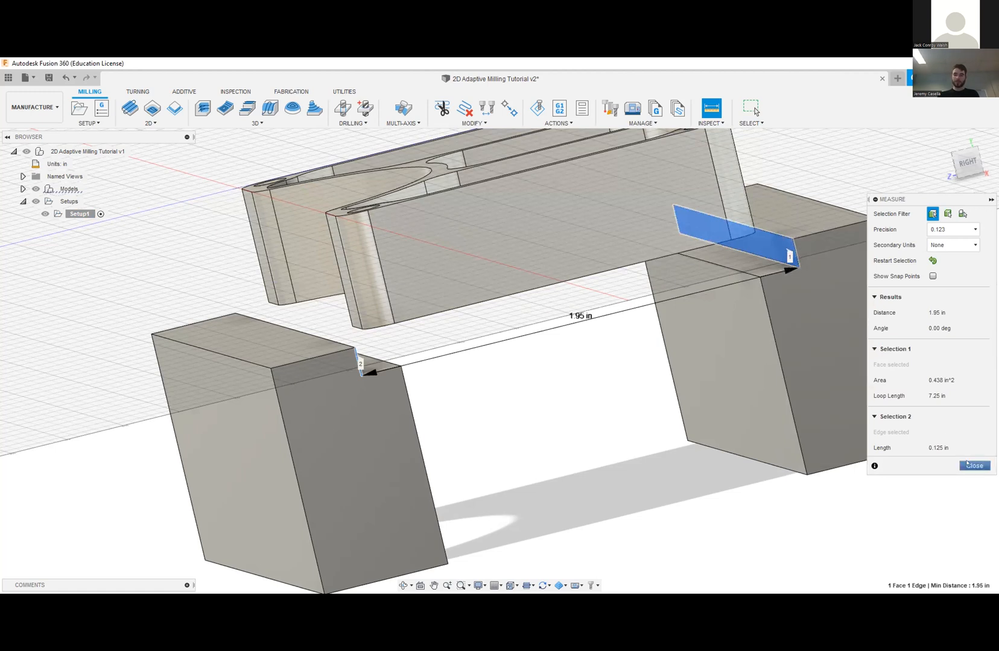
{"action": "key", "text": "Escape"}
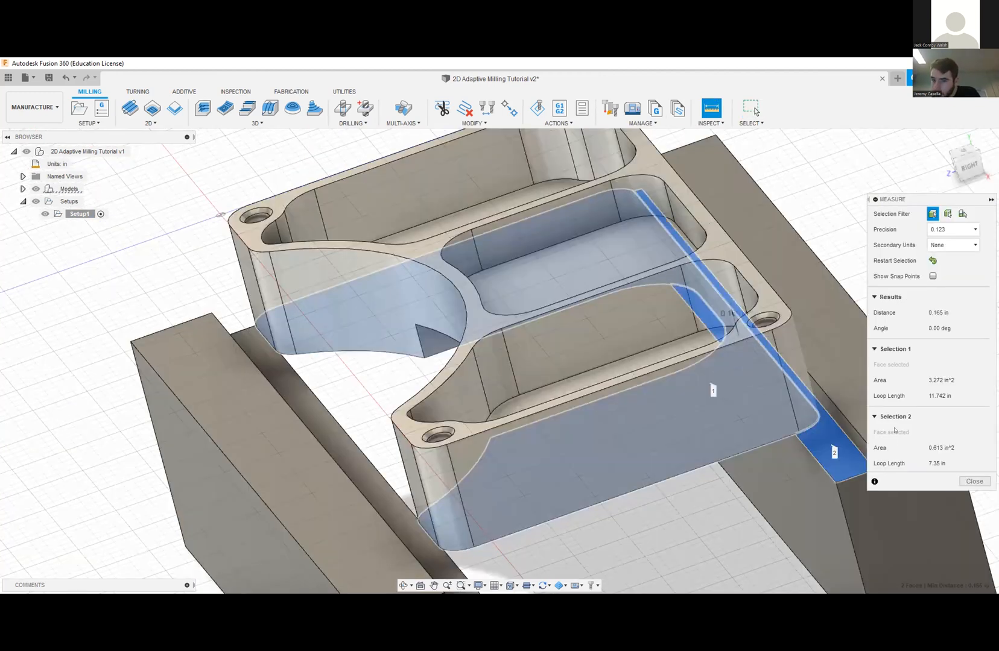
{"action": "key", "text": "Escape"}
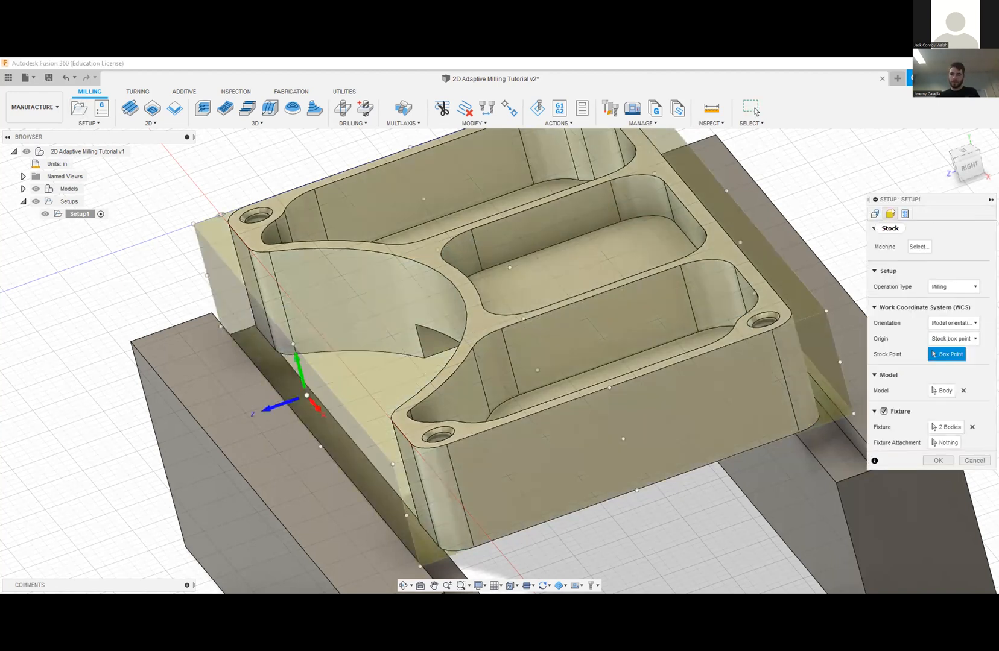
- Set the fixed-size stock's depth (Y) to 1.95 in
{"action": "left_click", "coordinate": [890, 214]}
{"action": "left_click", "coordinate": [947, 276]}
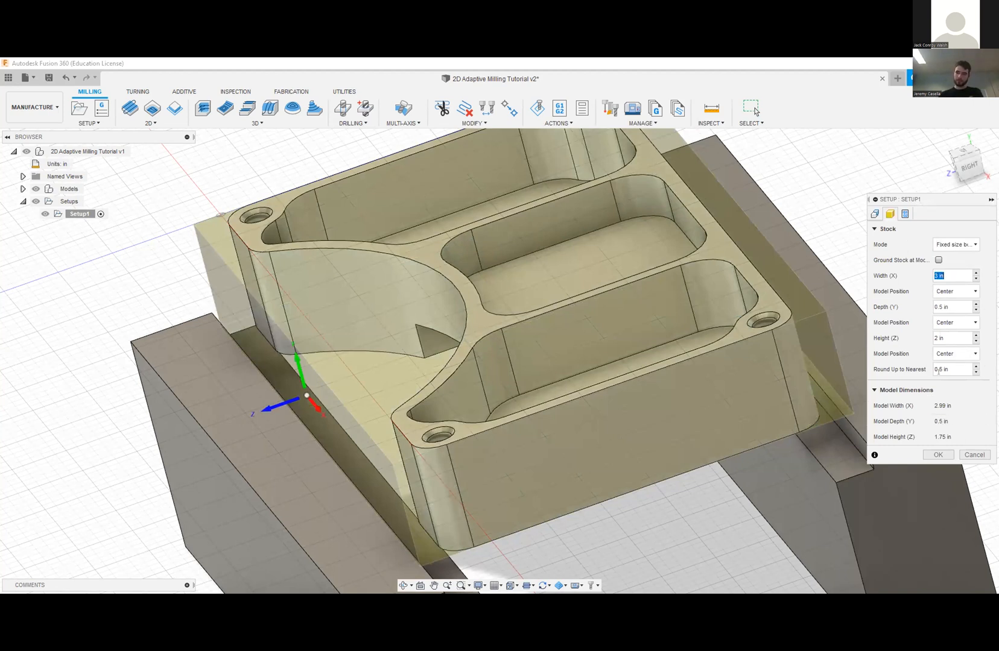
{"action": "left_click", "coordinate": [936, 307]}
{"action": "type", "text": "1.95"}
{"action": "key", "text": "Tab"}
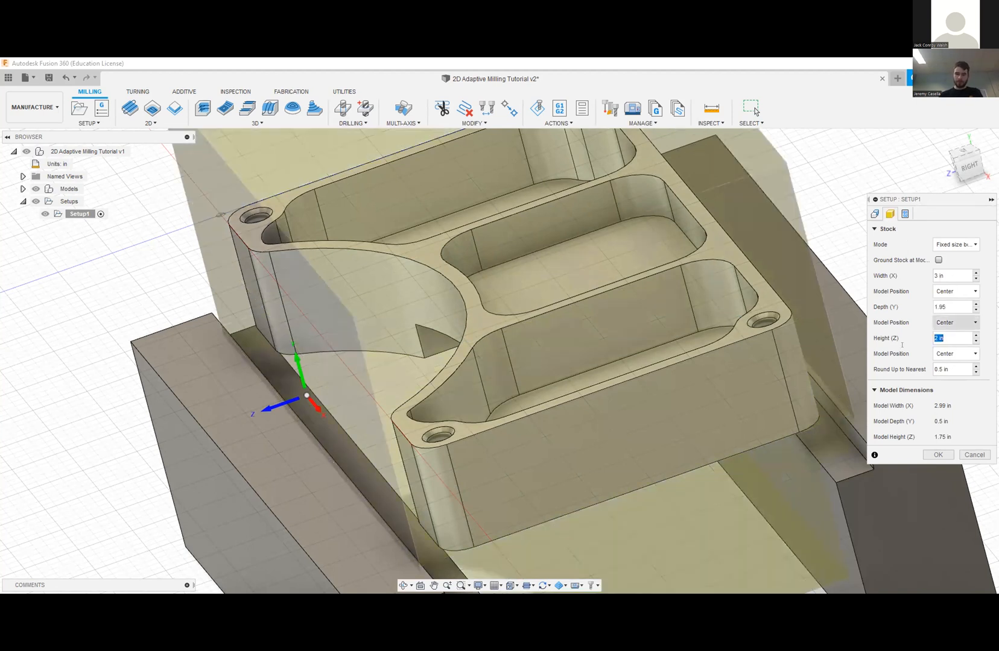
- Position the model in the stock's height direction with Offset from bottom (-Z) and an offset of 0.165 in
{"action": "left_click", "coordinate": [962, 354]}
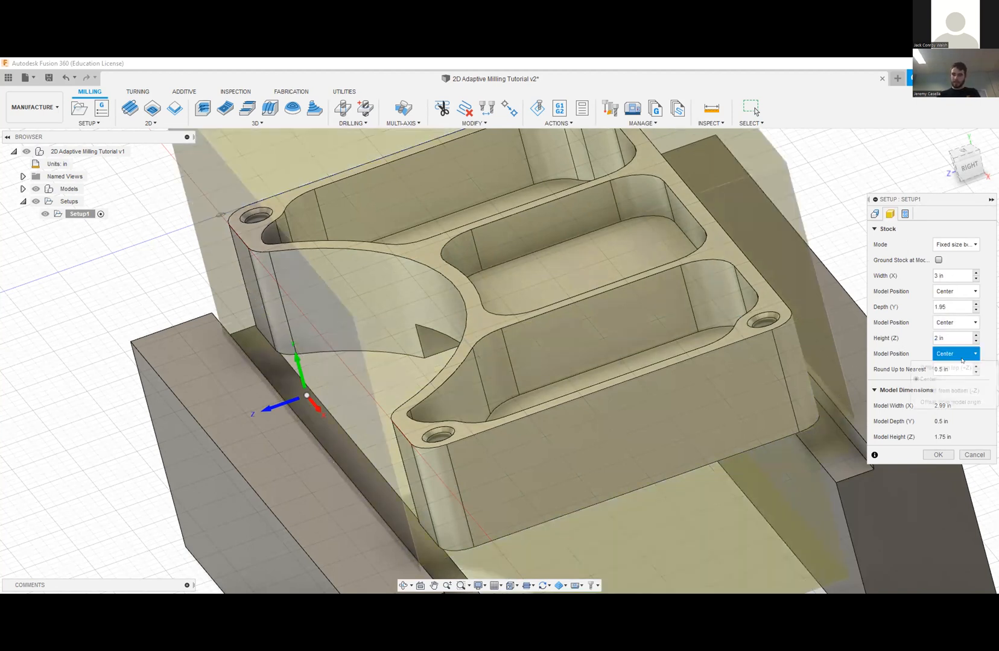
{"action": "left_click", "coordinate": [953, 391]}
{"action": "double_click", "coordinate": [955, 369]}
{"action": "type", "text": ".185"}
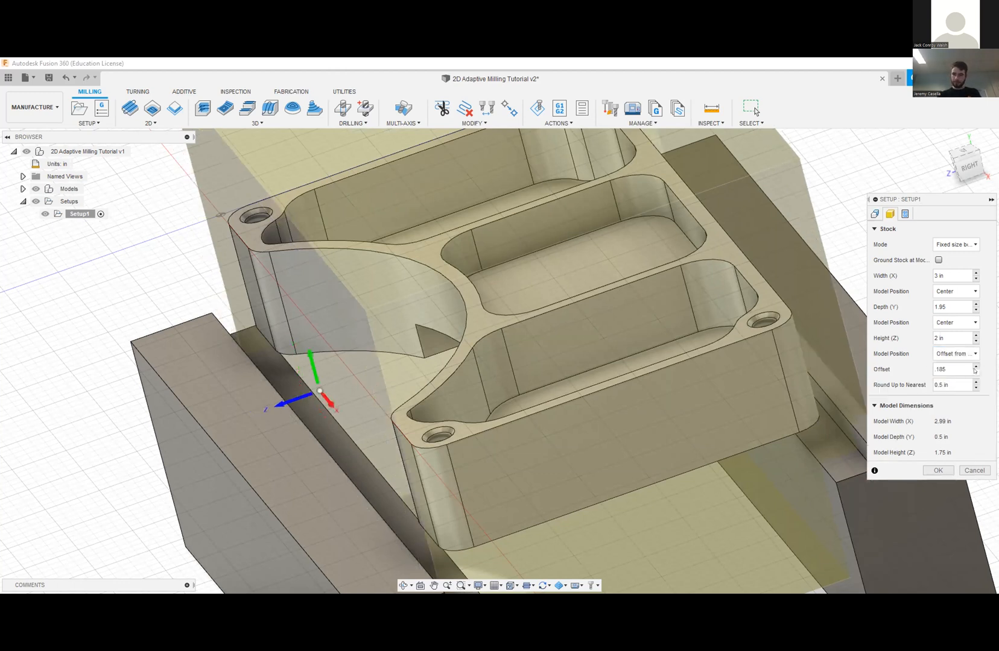
{"action": "key", "text": "BackSpace"}
{"action": "key", "text": "BackSpace"}
{"action": "type", "text": "65"}
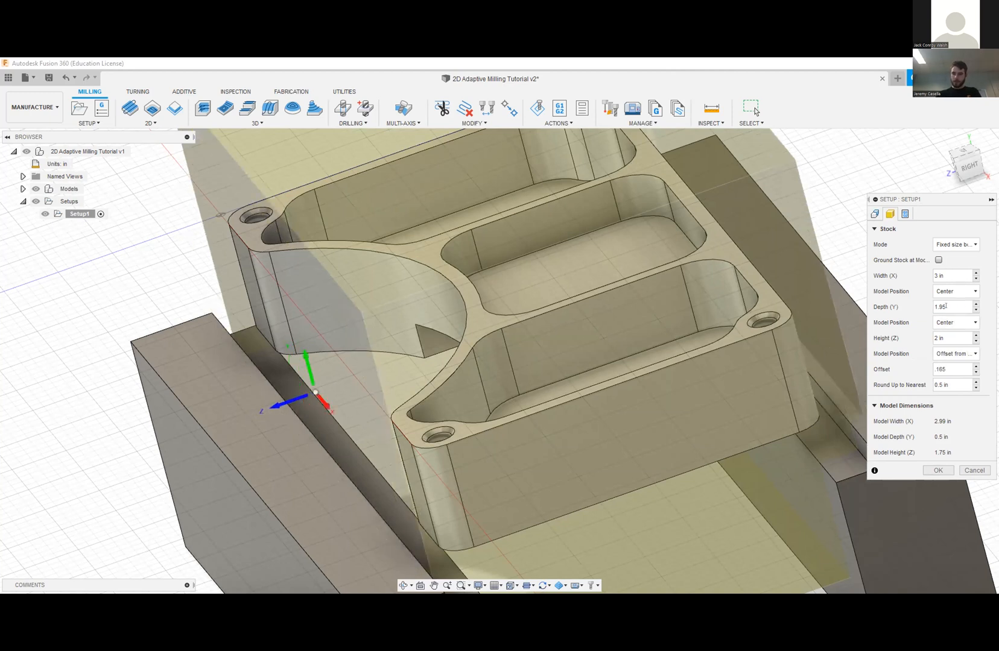
- Set the stock's height (Z) to 4 in and complete the setup edit
{"action": "double_click", "coordinate": [939, 338]}
{"action": "type", "text": "4"}
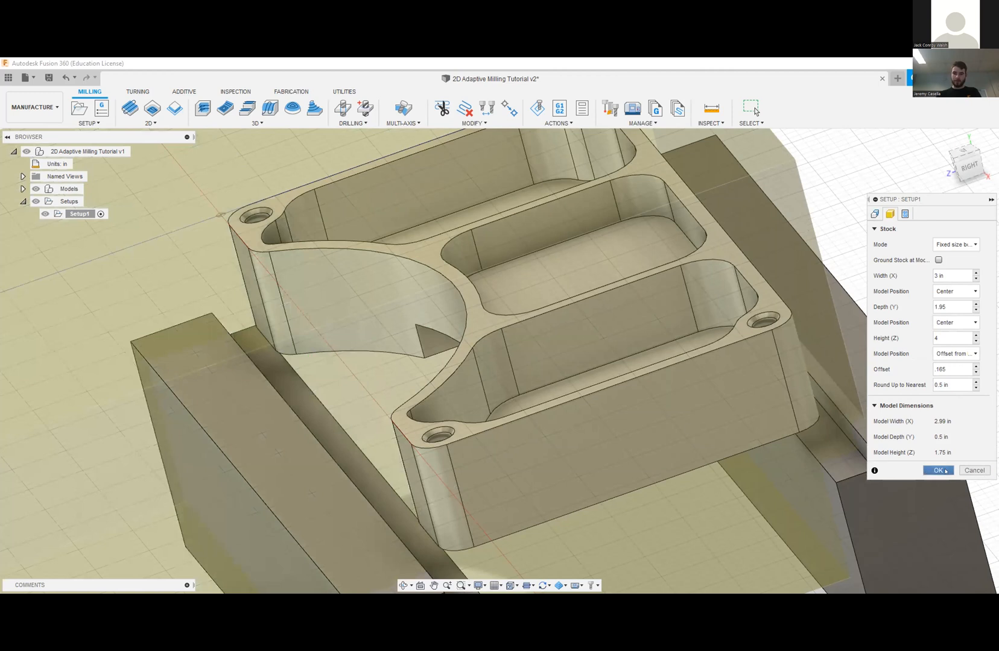
{"action": "scroll", "coordinate": [686, 435], "scroll_direction": "down", "scroll_amount": 4}
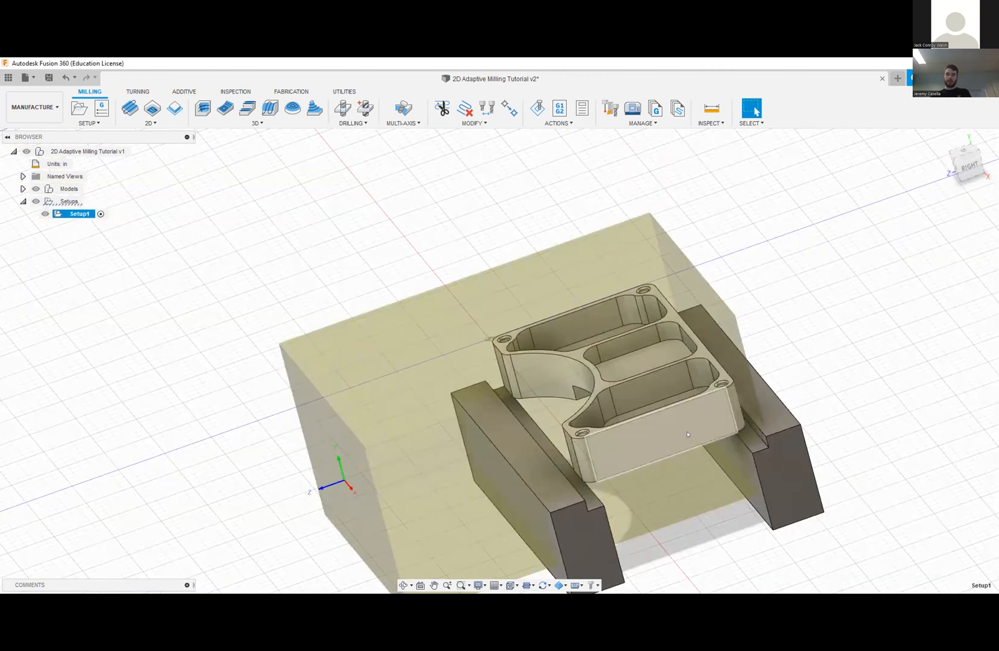
{"action": "scroll", "coordinate": [687, 434], "scroll_direction": "down", "scroll_amount": 2}
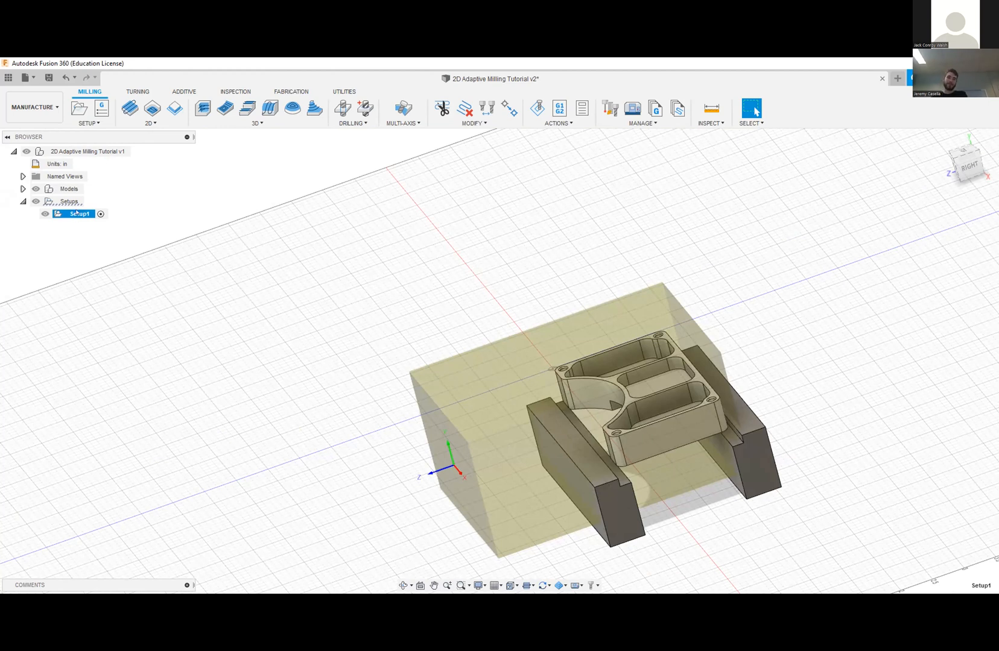
- Orient Setup1 by Z axis/plane & X axis, using the middle pocket's floor for Z and the jaw's long top edge for X, and flip X
{"action": "right_click", "coordinate": [77, 213]}
{"action": "left_click", "coordinate": [93, 220]}
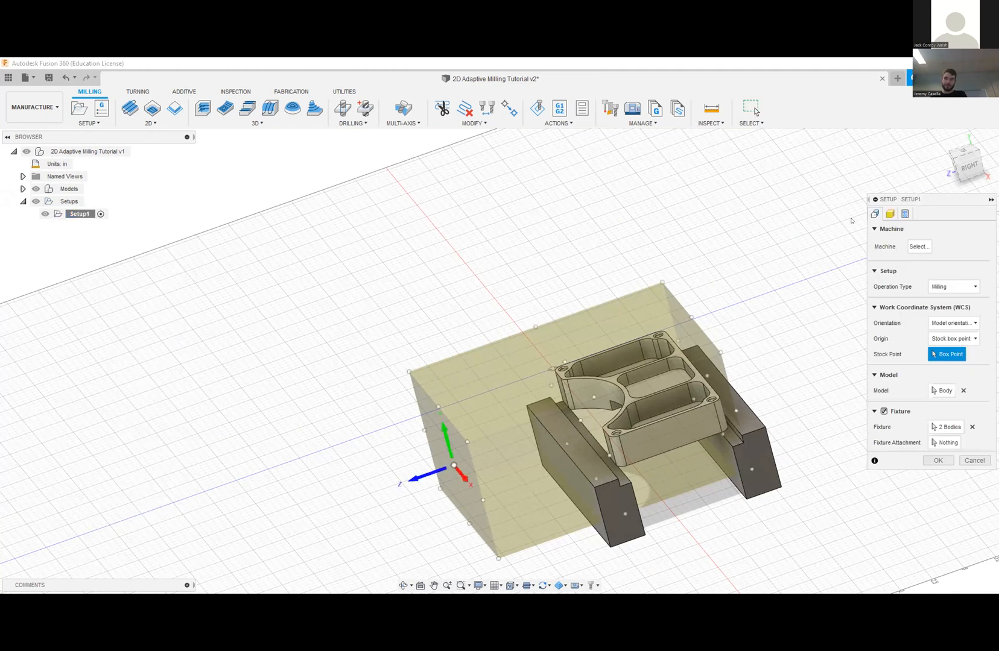
{"action": "left_click", "coordinate": [959, 324]}
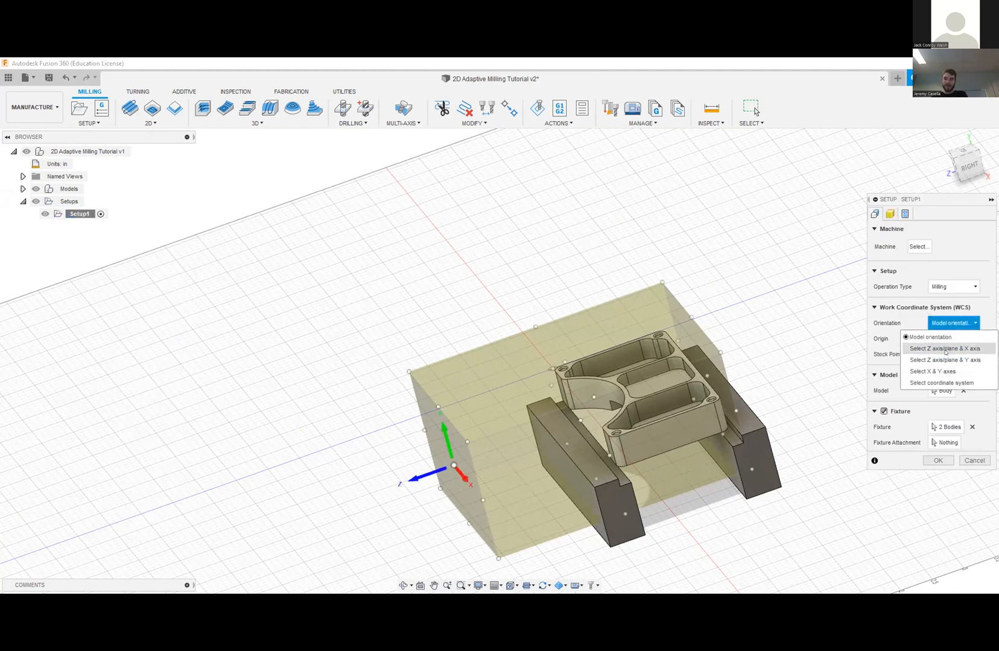
{"action": "left_click", "coordinate": [944, 349]}
{"action": "scroll", "coordinate": [669, 470], "scroll_direction": "up", "scroll_amount": 3}
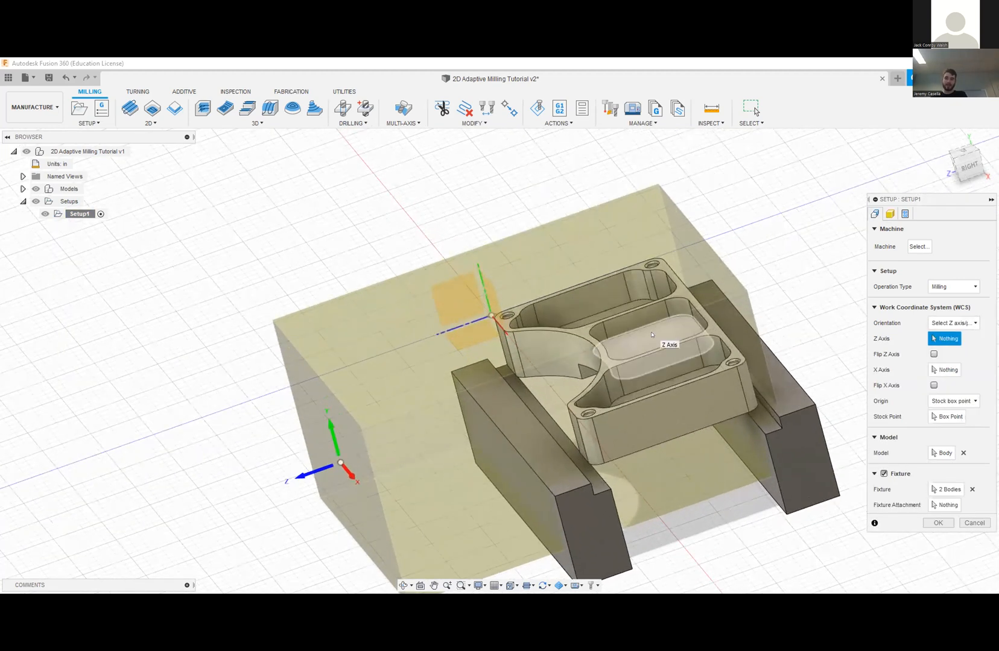
{"action": "left_click", "coordinate": [945, 368]}
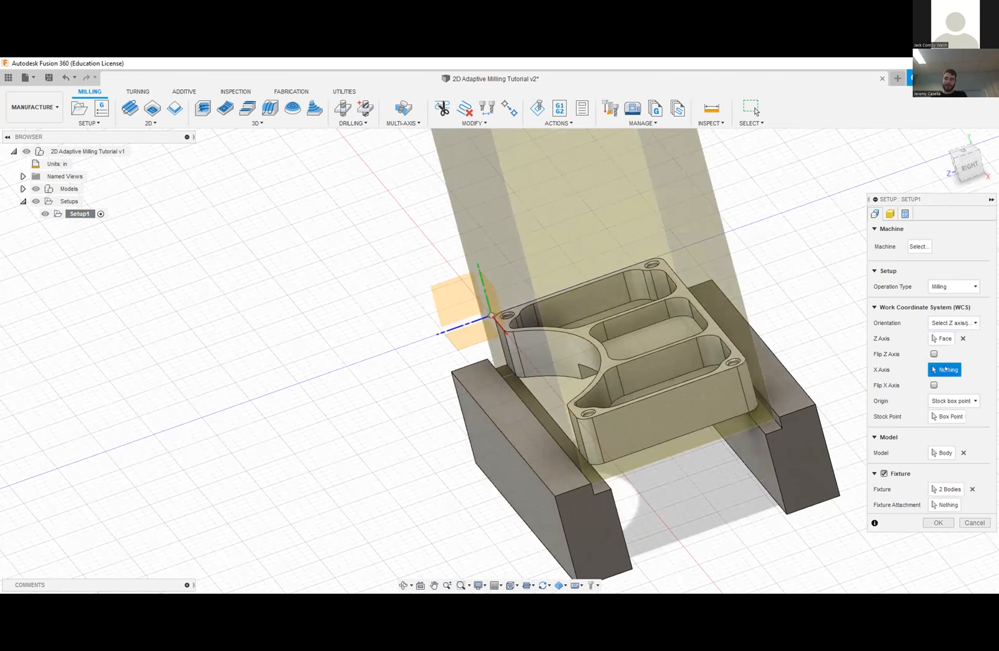
{"action": "middle_click_drag", "start_coordinate": [667, 445], "coordinate": [669, 410], "text": "shift"}
{"action": "left_click", "coordinate": [675, 404]}
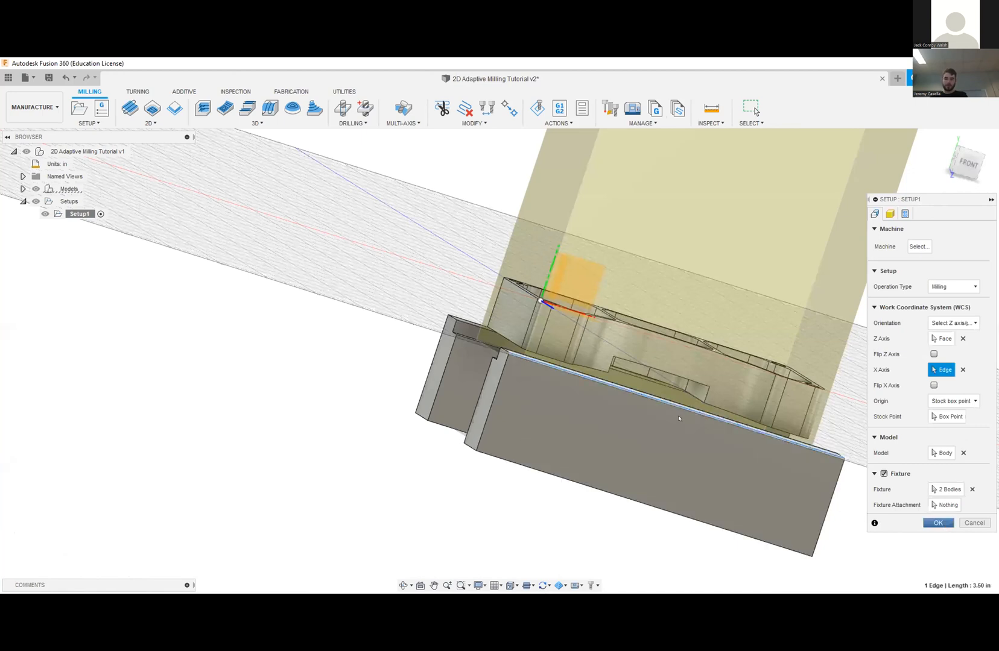
{"action": "key", "text": "Return"}
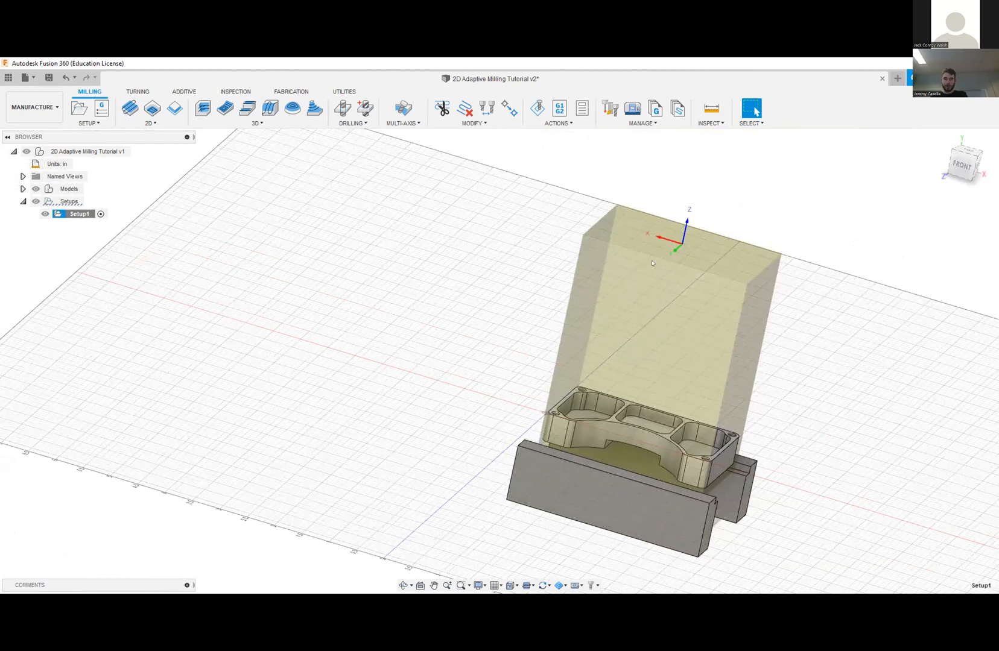
{"action": "double_click", "coordinate": [79, 214]}
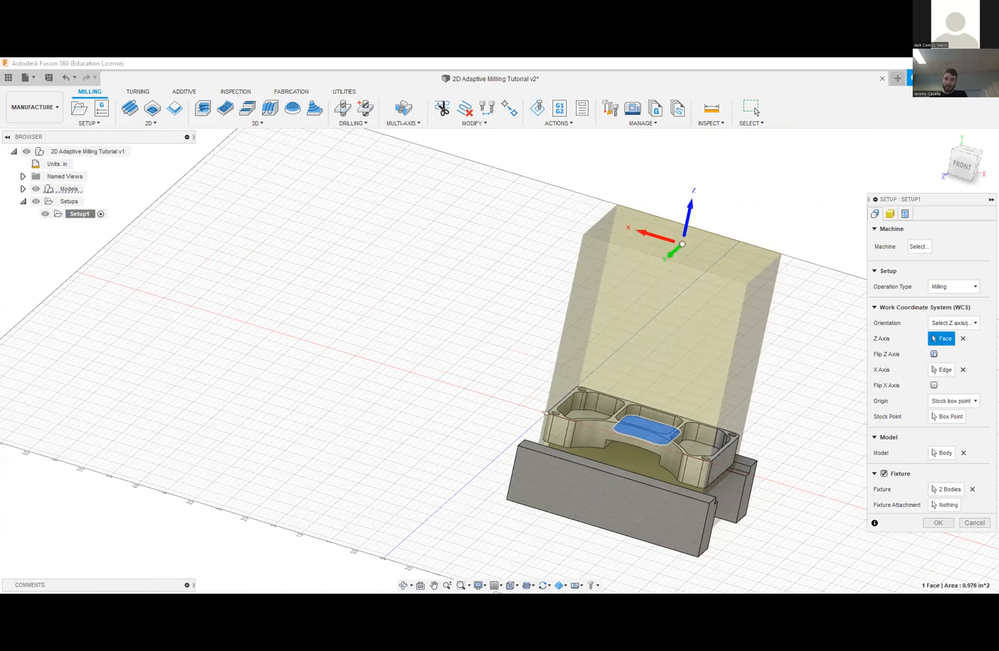
{"action": "left_click", "coordinate": [933, 385]}
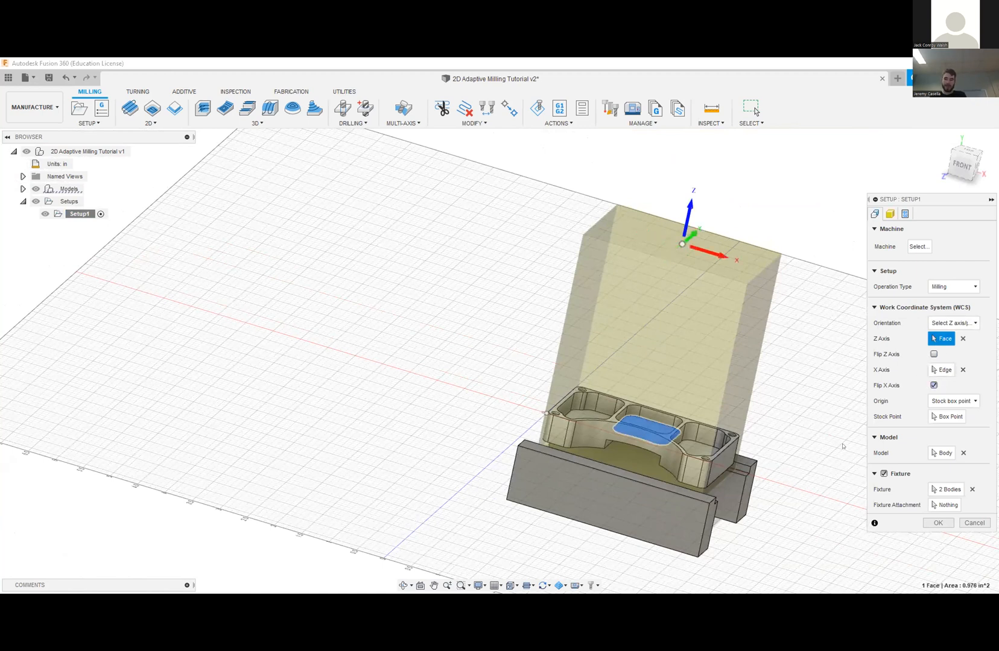
- Reduce the stock's height (Z) to 0.75 in
{"action": "left_click", "coordinate": [885, 215]}
{"action": "triple_click", "coordinate": [939, 337]}
{"action": "type", "text": "1"}
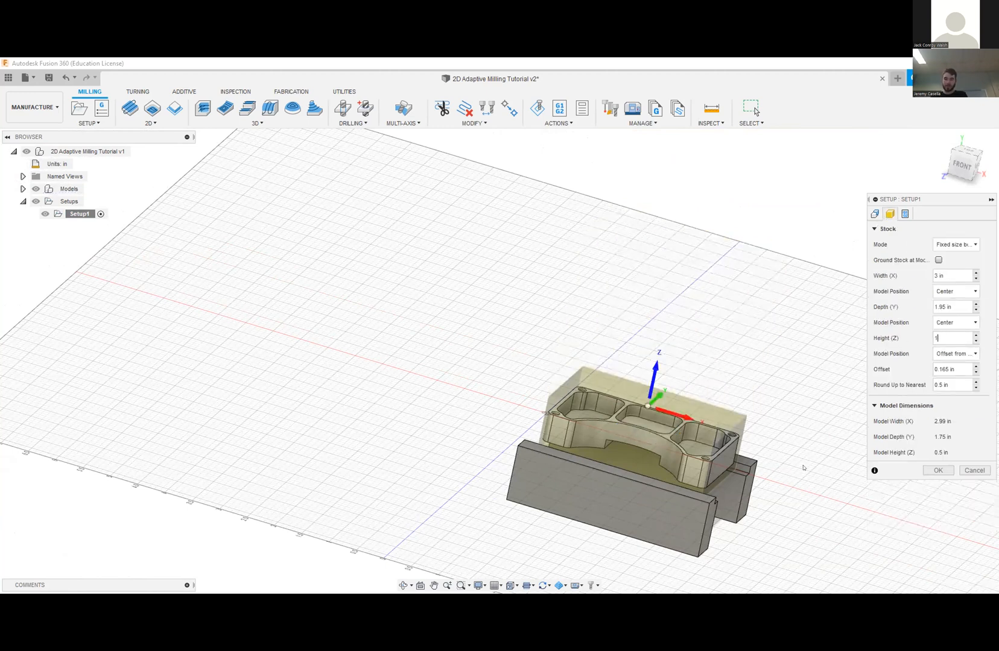
{"action": "scroll", "coordinate": [803, 468], "scroll_direction": "up", "scroll_amount": 1}
{"action": "double_click", "coordinate": [936, 339]}
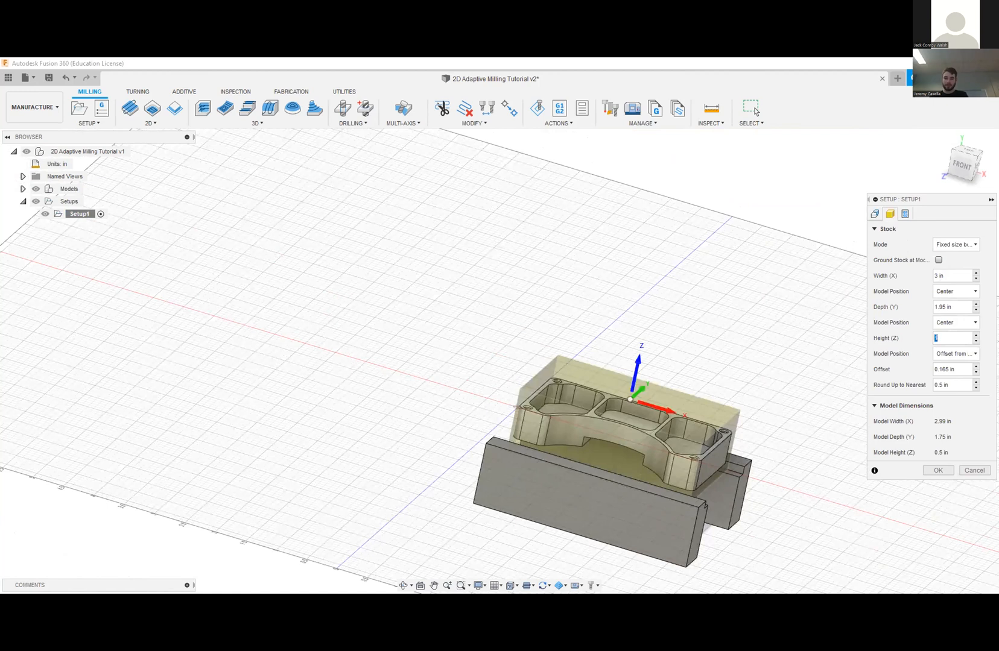
{"action": "type", "text": ".75"}
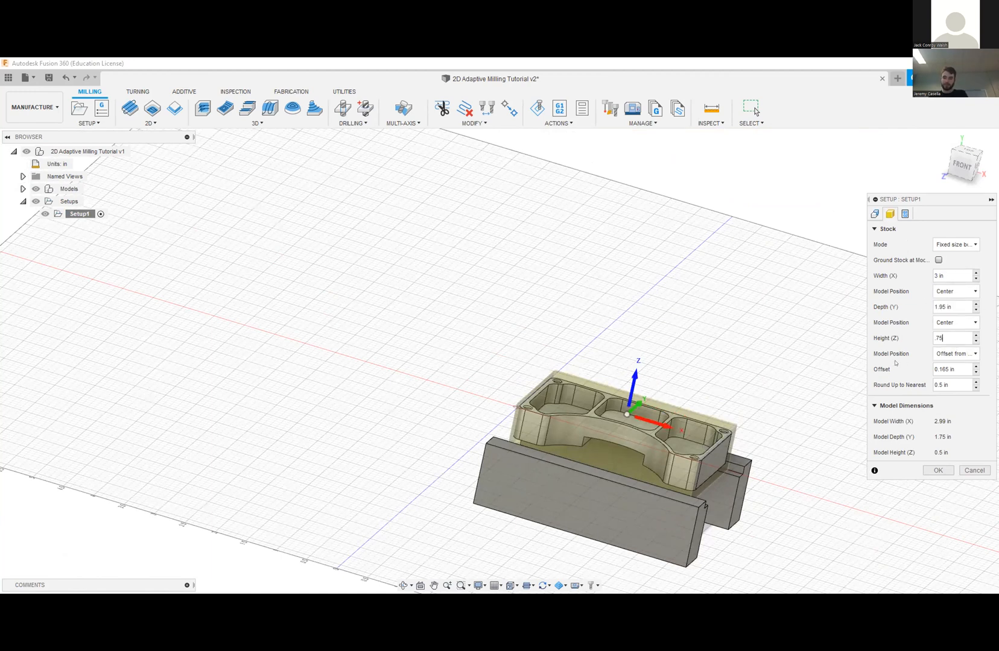
- Try the Relative size box stock mode and return the mode to Fixed size box
{"action": "left_click", "coordinate": [874, 215]}
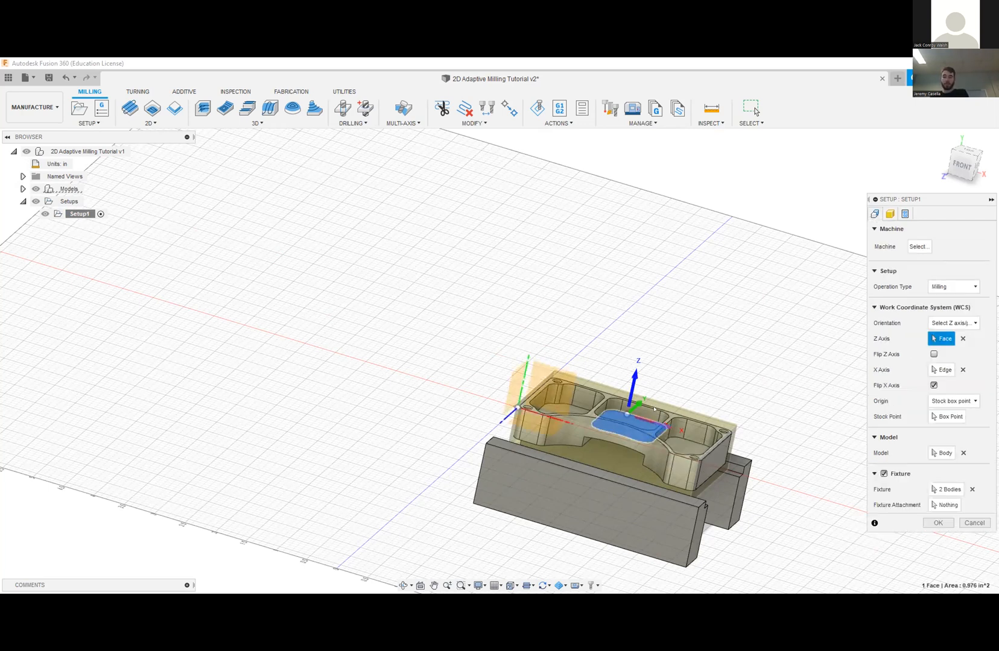
{"action": "left_click", "coordinate": [890, 215]}
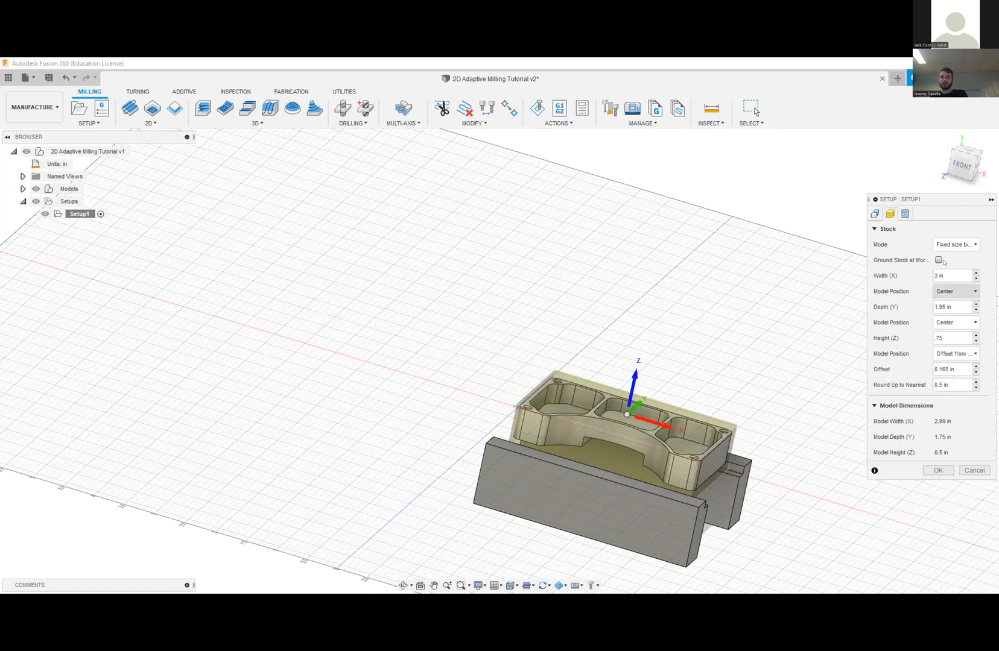
{"action": "left_click", "coordinate": [936, 470]}
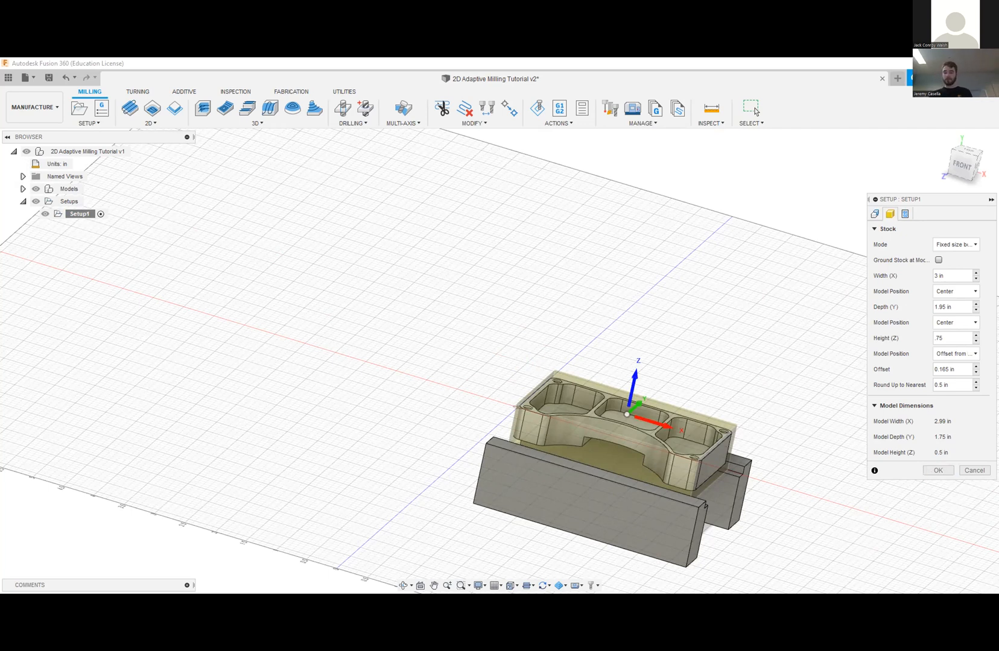
{"action": "left_click", "coordinate": [951, 244]}
{"action": "left_click", "coordinate": [956, 258]}
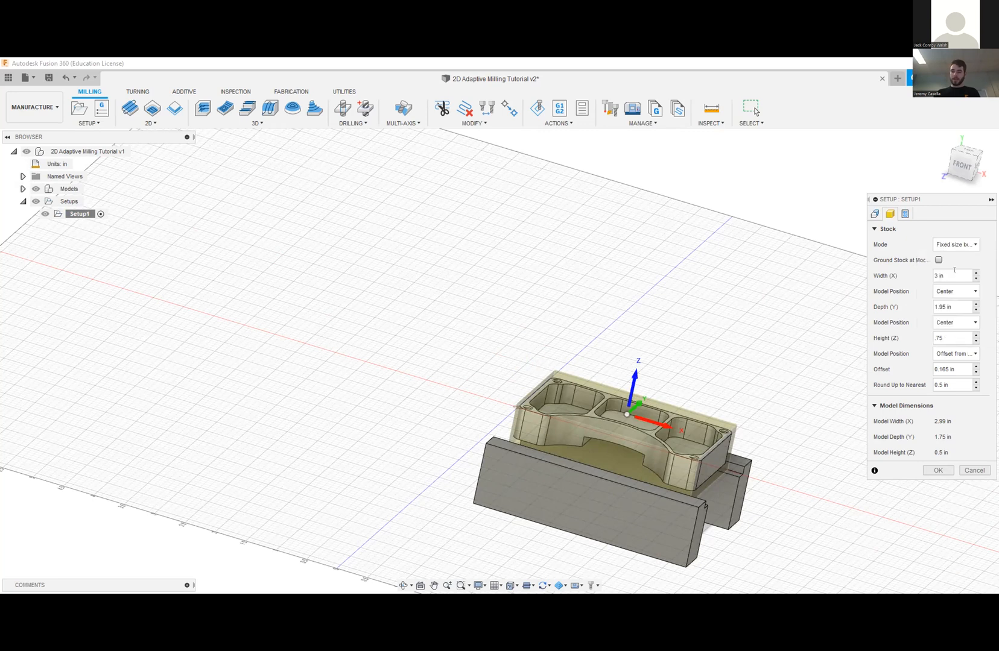
{"action": "left_click", "coordinate": [952, 250]}
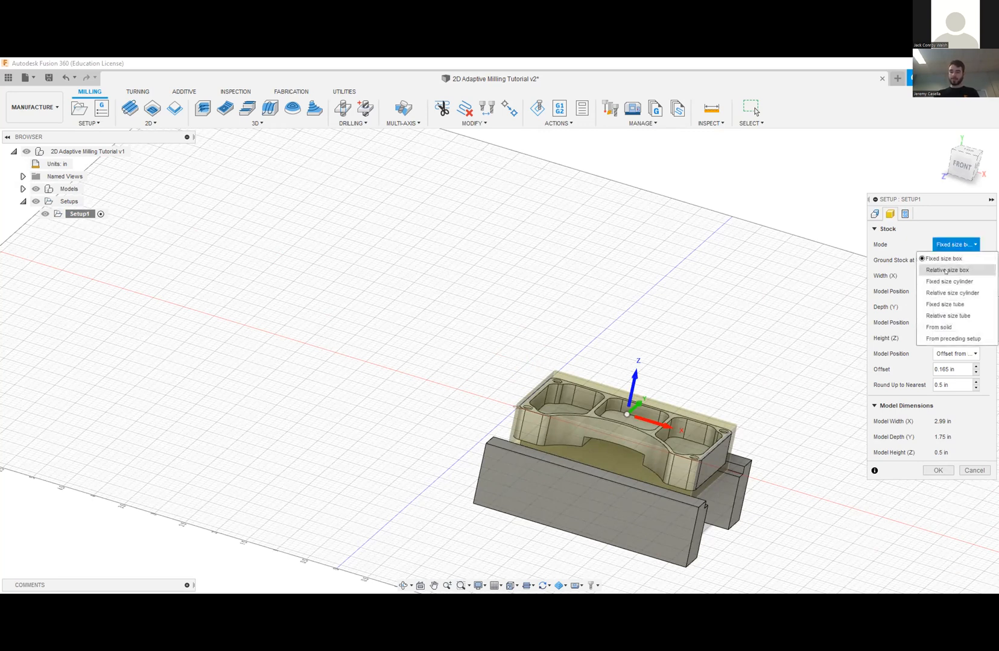
{"action": "left_click", "coordinate": [947, 270]}
{"action": "left_click", "coordinate": [946, 243]}
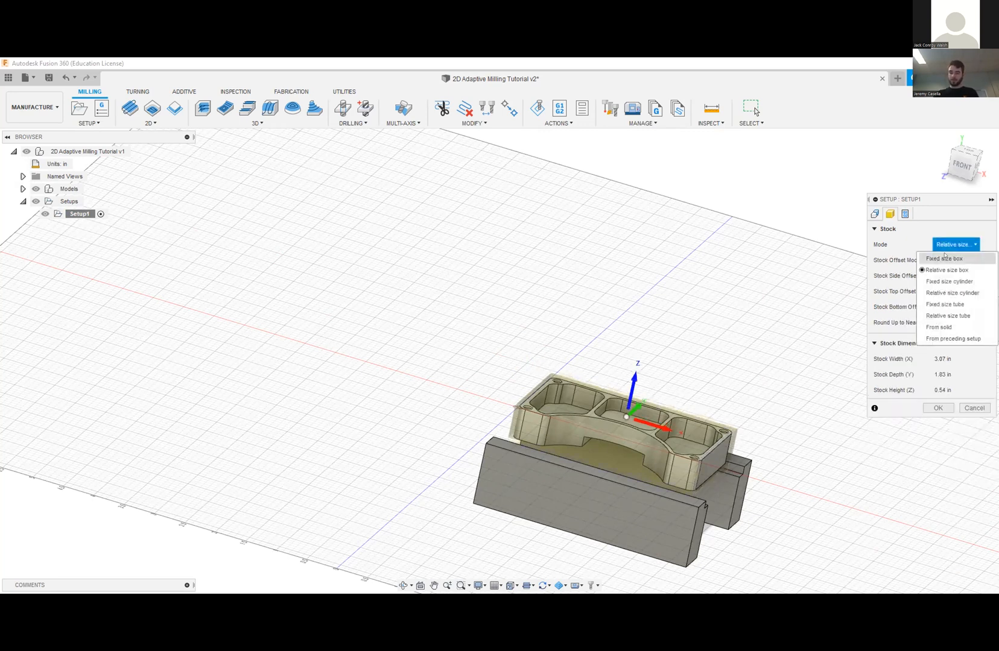
- Clear the Z and X axis selections and return the work coordinate system to Model orientation
{"action": "left_click", "coordinate": [874, 214]}
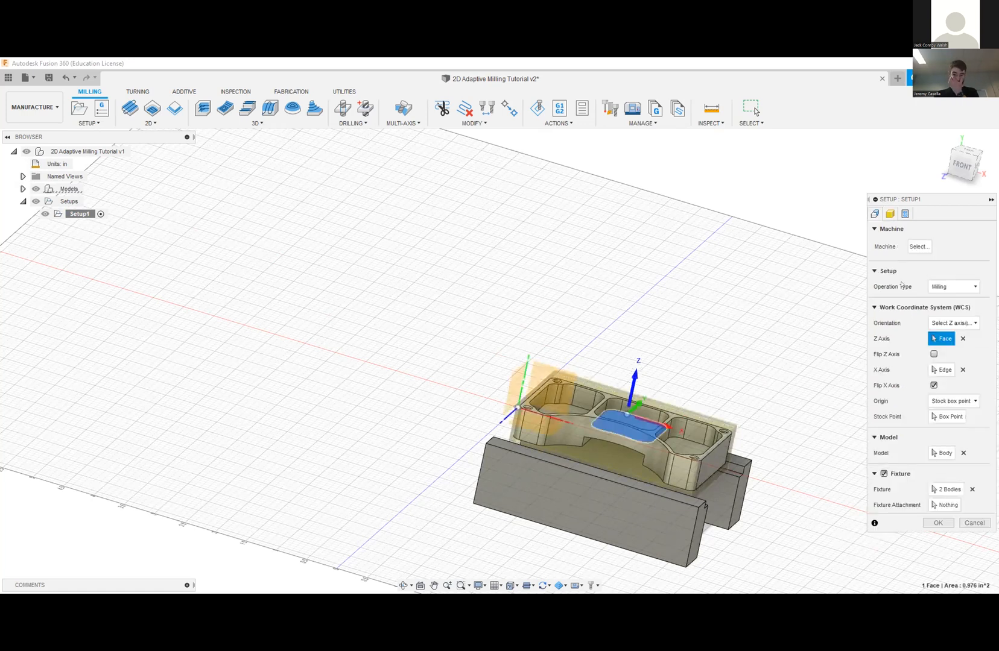
{"action": "left_click", "coordinate": [962, 369]}
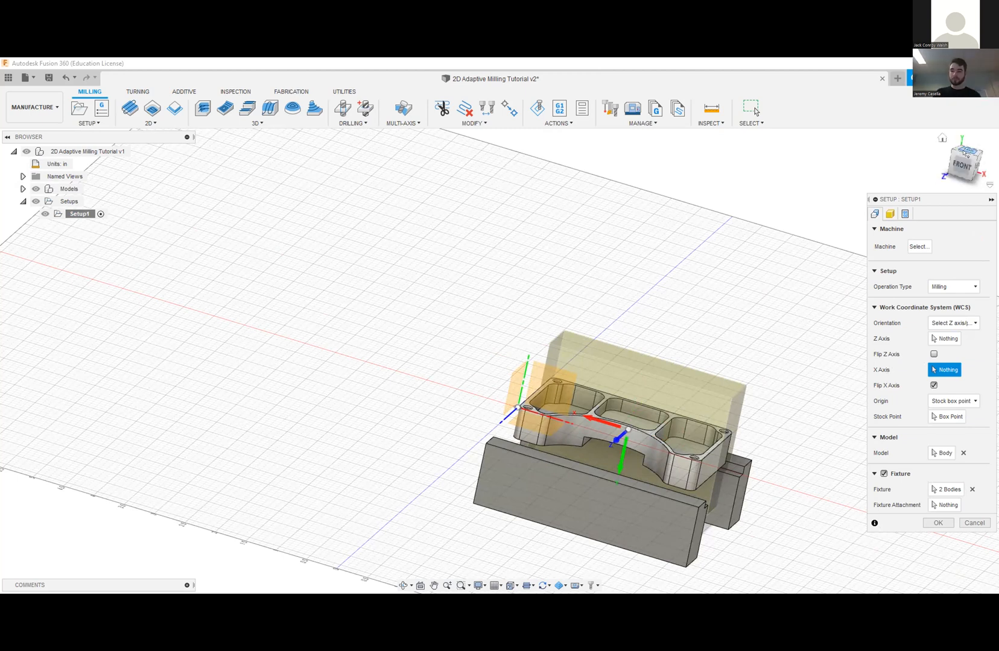
{"action": "left_click", "coordinate": [987, 184]}
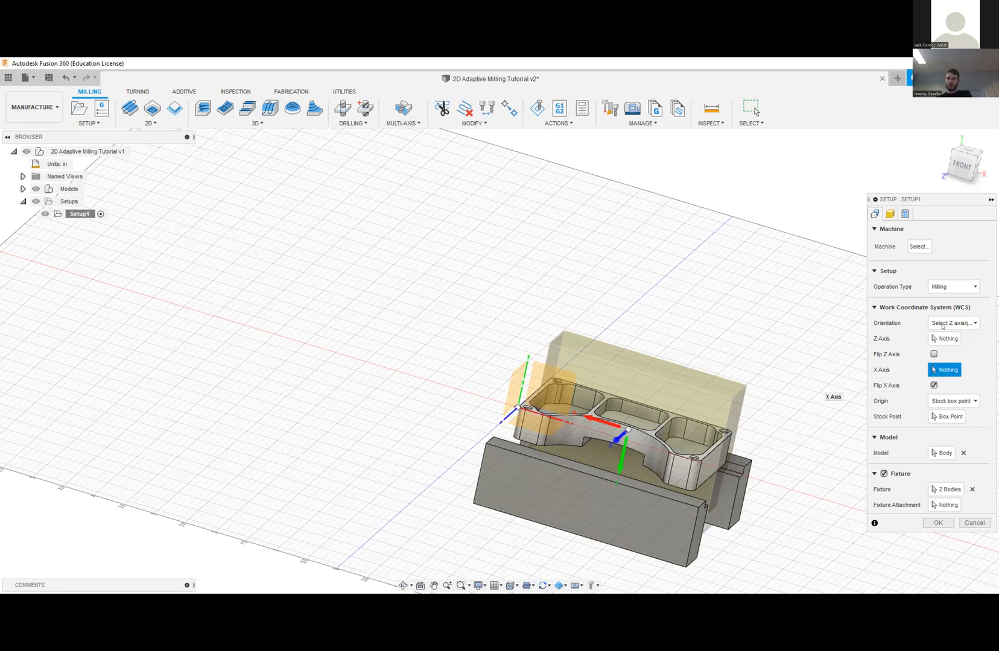
{"action": "left_click", "coordinate": [942, 338]}
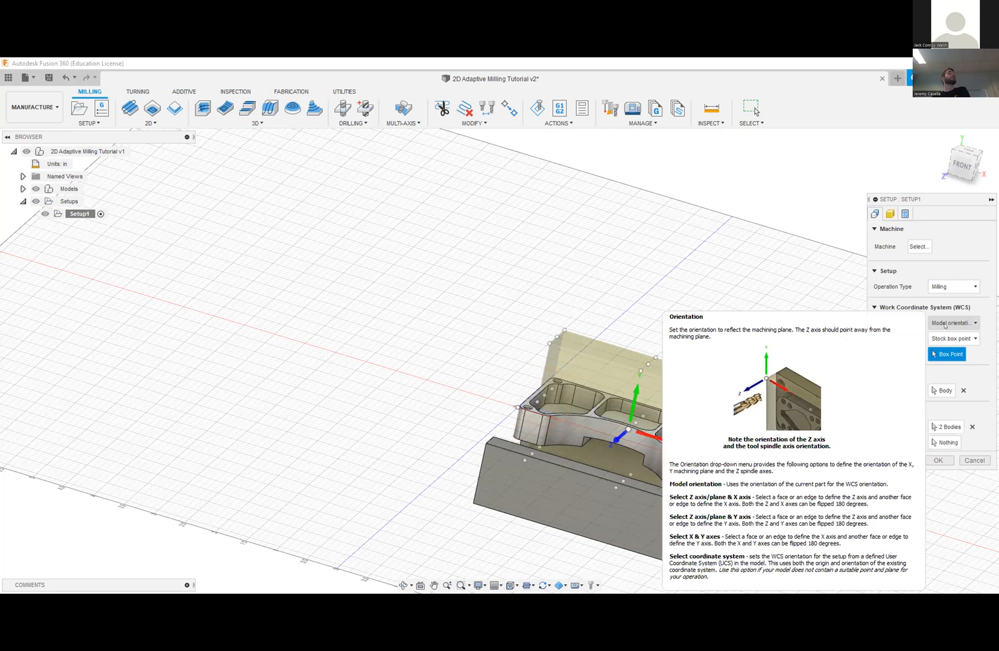
- Reselect Z axis/plane & X axis orientation with the middle pocket's floor as Z and the front jaw's top edge as X, and toggle the X flip
{"action": "left_click", "coordinate": [944, 324]}
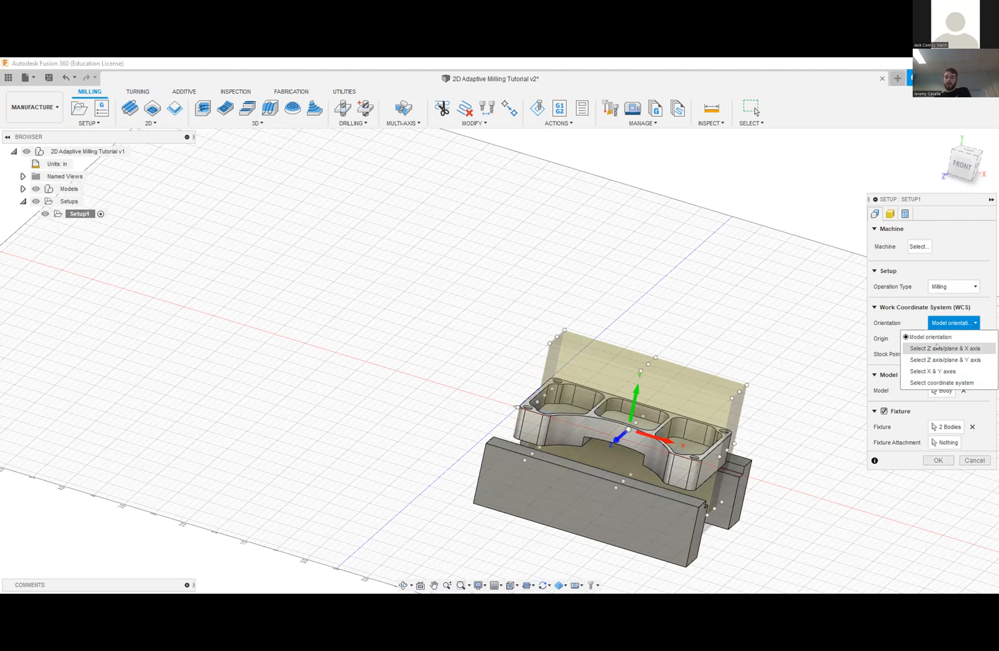
{"action": "left_click", "coordinate": [944, 348]}
{"action": "scroll", "coordinate": [619, 431], "scroll_direction": "up", "scroll_amount": 5}
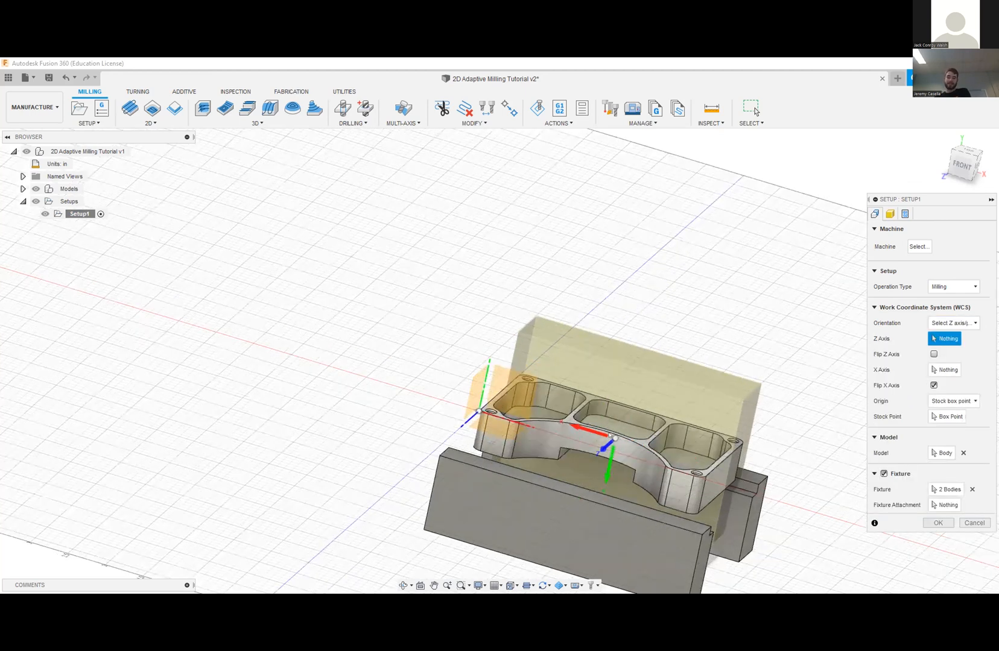
{"action": "scroll", "coordinate": [605, 435], "scroll_direction": "up", "scroll_amount": 2}
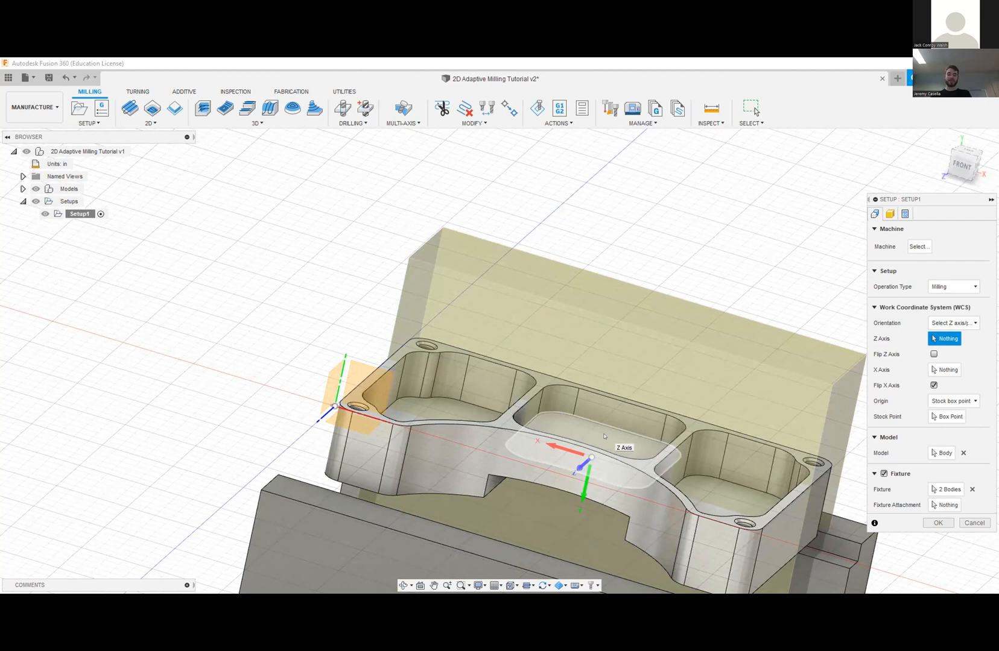
{"action": "left_click", "coordinate": [605, 436]}
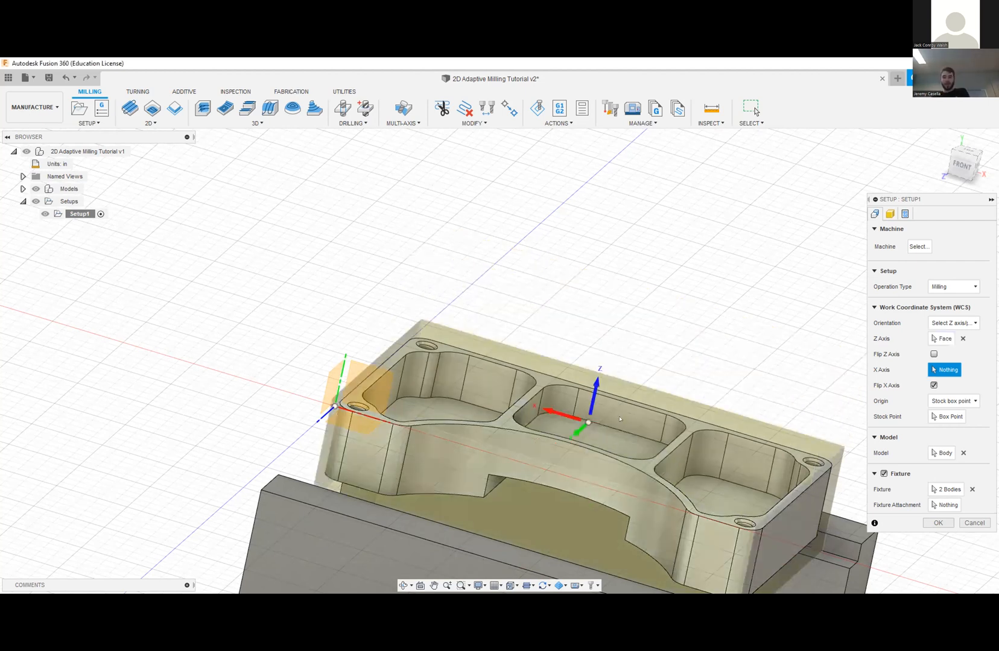
{"action": "left_click", "coordinate": [933, 385]}
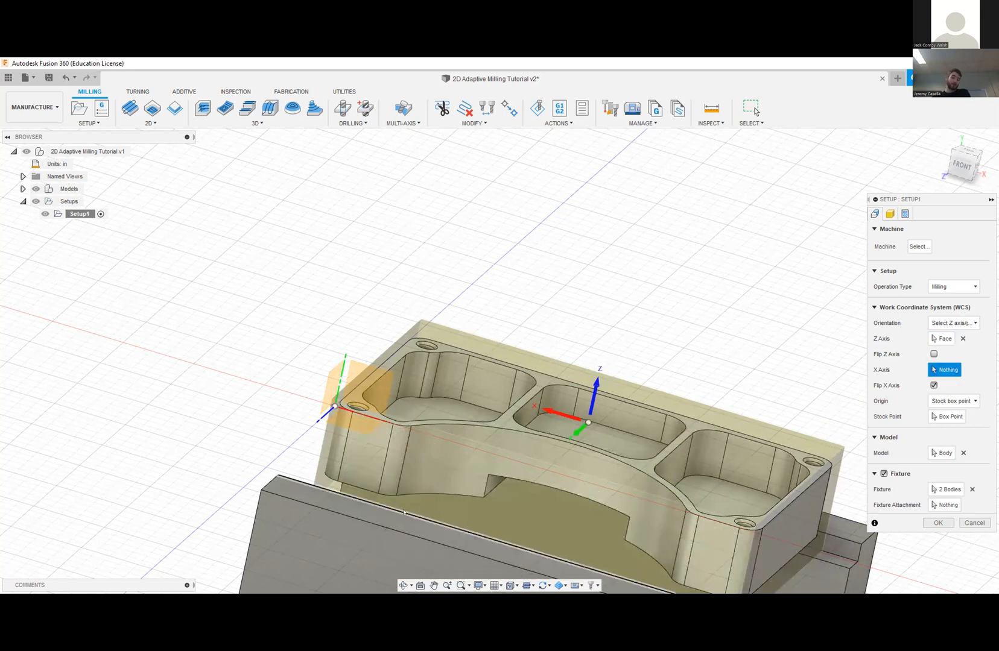
{"action": "left_click", "coordinate": [933, 385]}
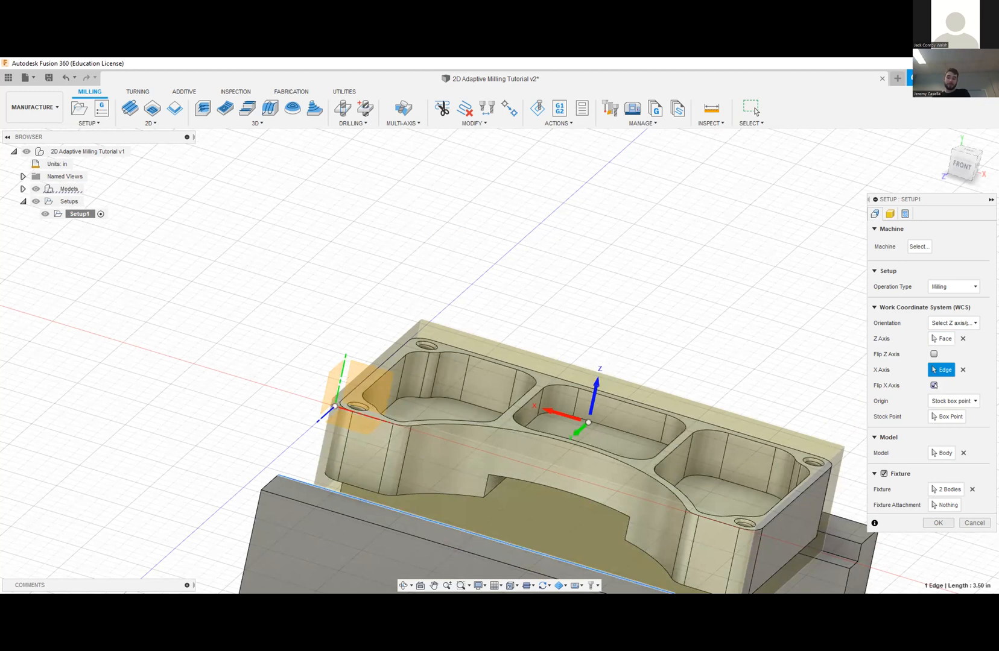
- Leave the X axis unflipped in the setup's work coordinate system and confirm the setup
{"action": "scroll", "coordinate": [770, 464], "scroll_direction": "down", "scroll_amount": 1}
{"action": "middle_click_drag", "start_coordinate": [603, 462], "coordinate": [716, 485], "text": "shift"}
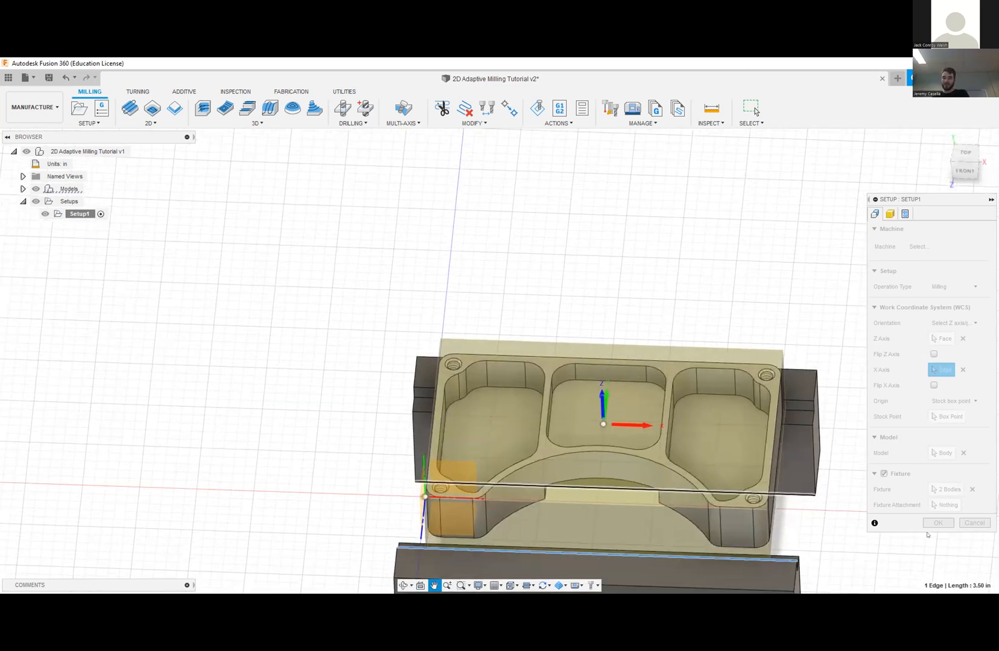
{"action": "left_click", "coordinate": [938, 523]}
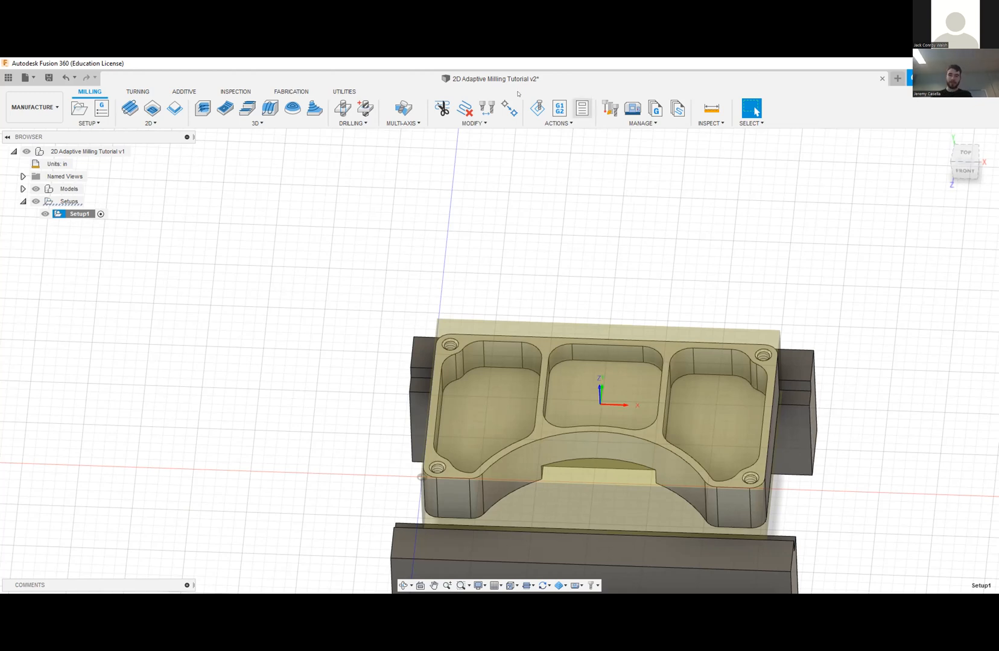
- Reopen Setup1 for editing and set the fixed size box stock's width (X) to 3.5 in
{"action": "right_click", "coordinate": [93, 212]}
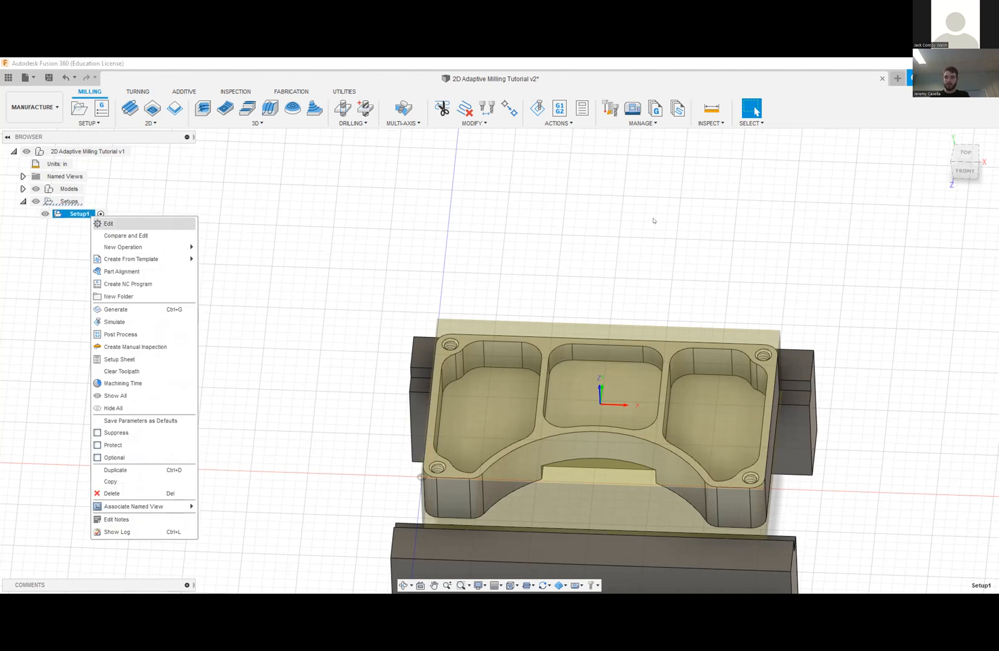
{"action": "left_click", "coordinate": [890, 214]}
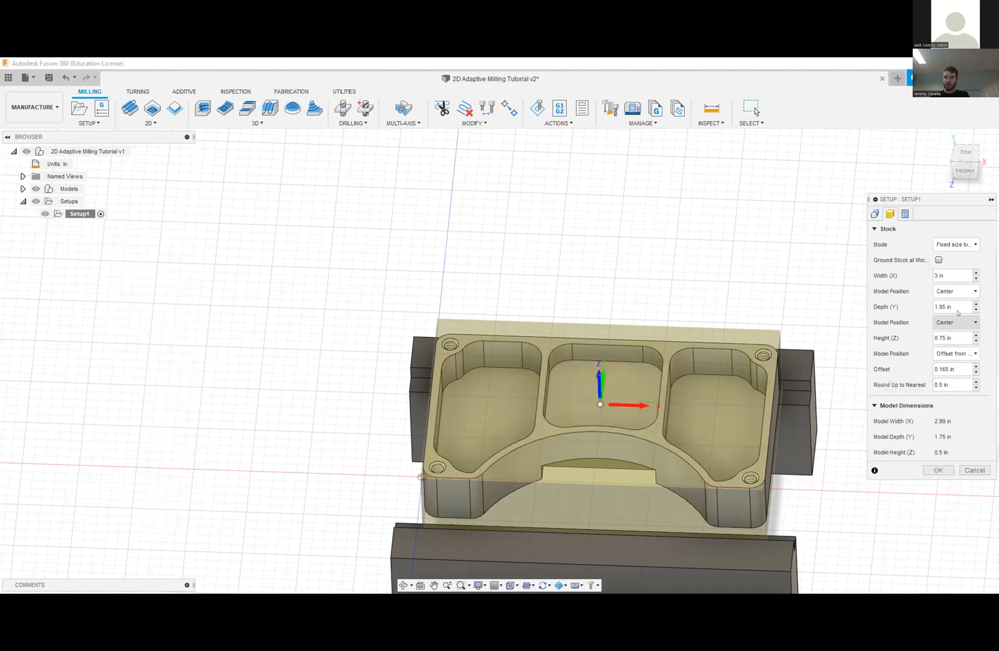
{"action": "double_click", "coordinate": [940, 276]}
{"action": "type", "text": "4"}
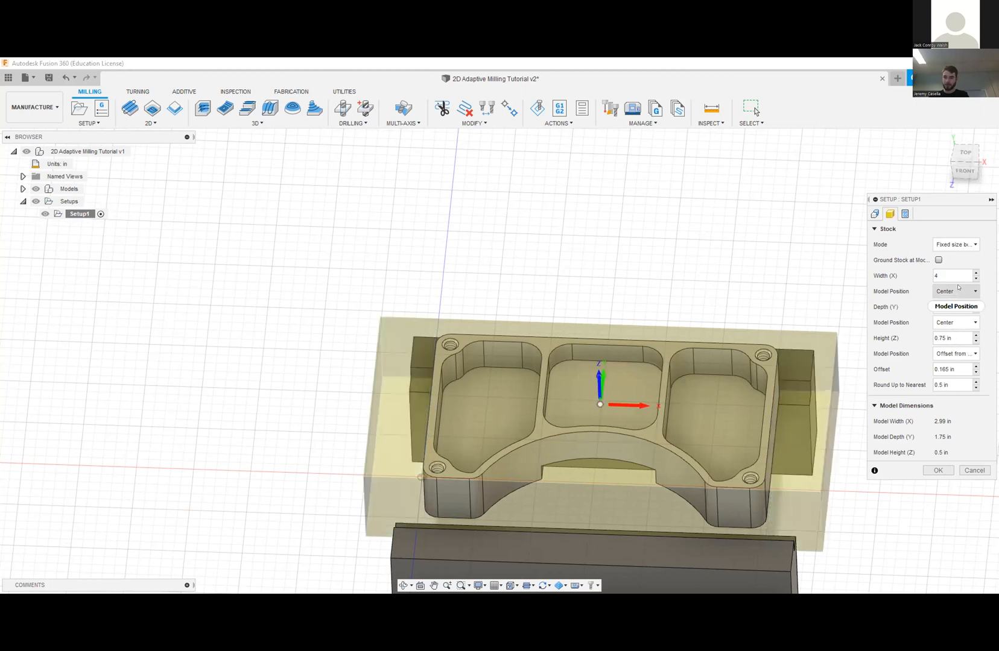
{"action": "key", "text": "BackSpace"}
{"action": "type", "text": "3.5"}
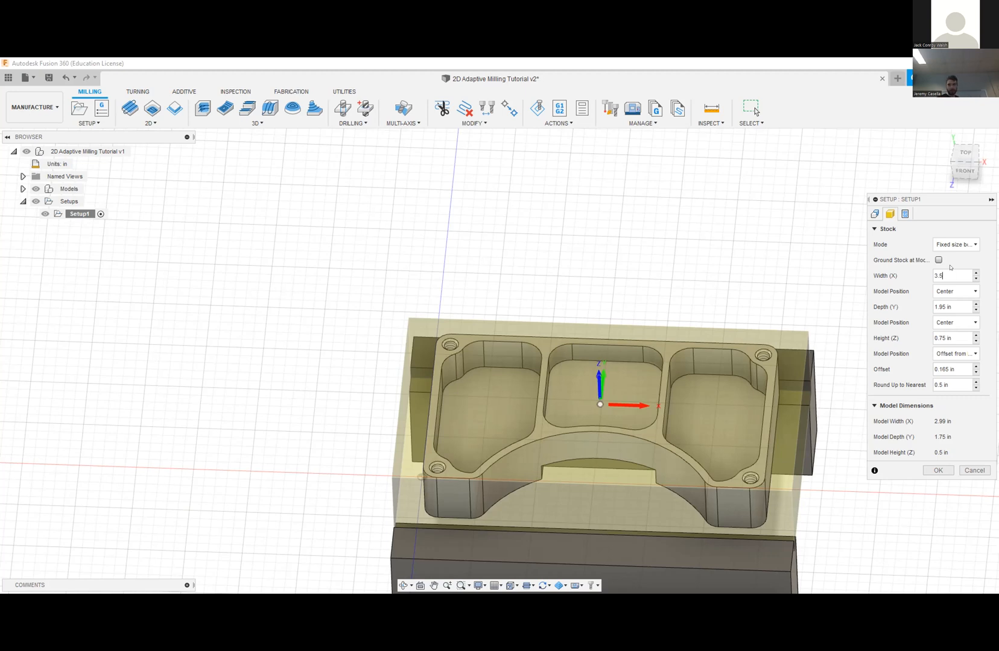
- Keep the stock height's model position as Offset from bottom (-Z), check the stock from the side and accept the edited setup
{"action": "left_click", "coordinate": [955, 355]}
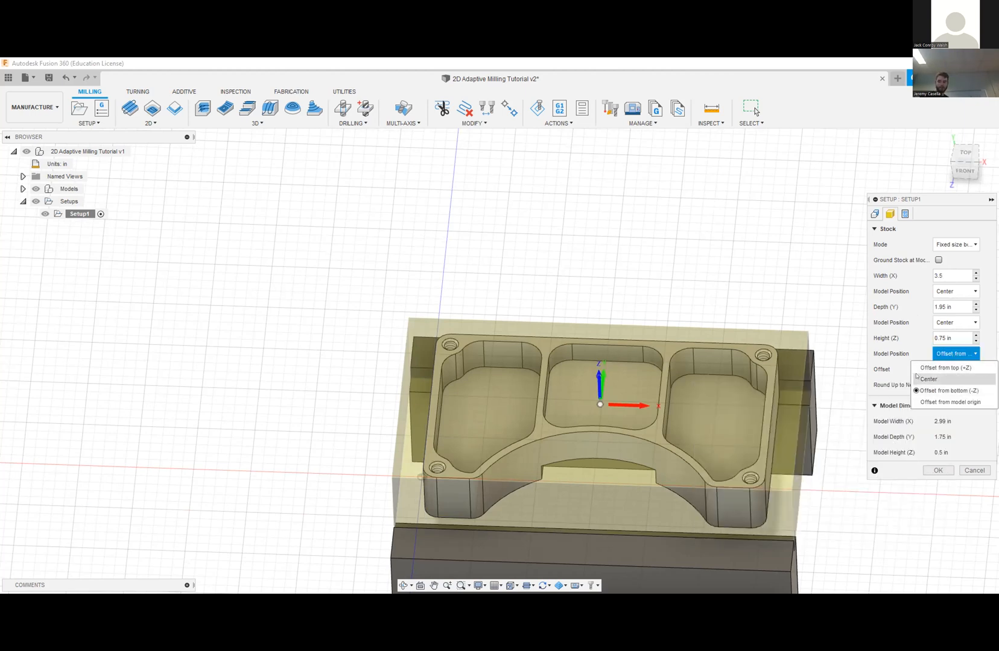
{"action": "left_click", "coordinate": [906, 374]}
{"action": "left_click", "coordinate": [954, 369]}
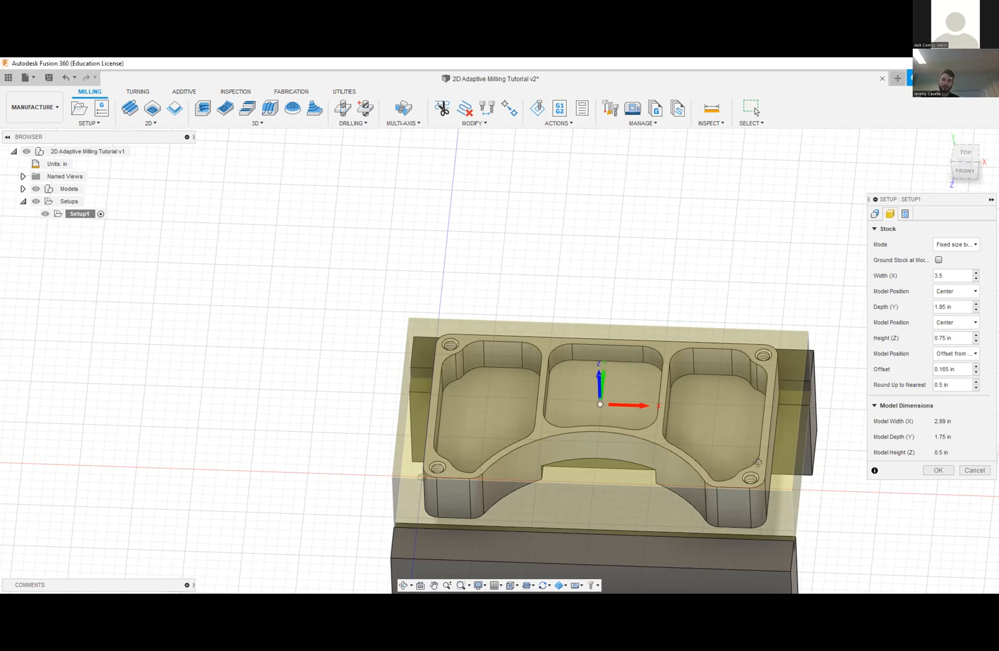
{"action": "middle_click_drag", "start_coordinate": [758, 462], "coordinate": [670, 428], "text": "shift"}
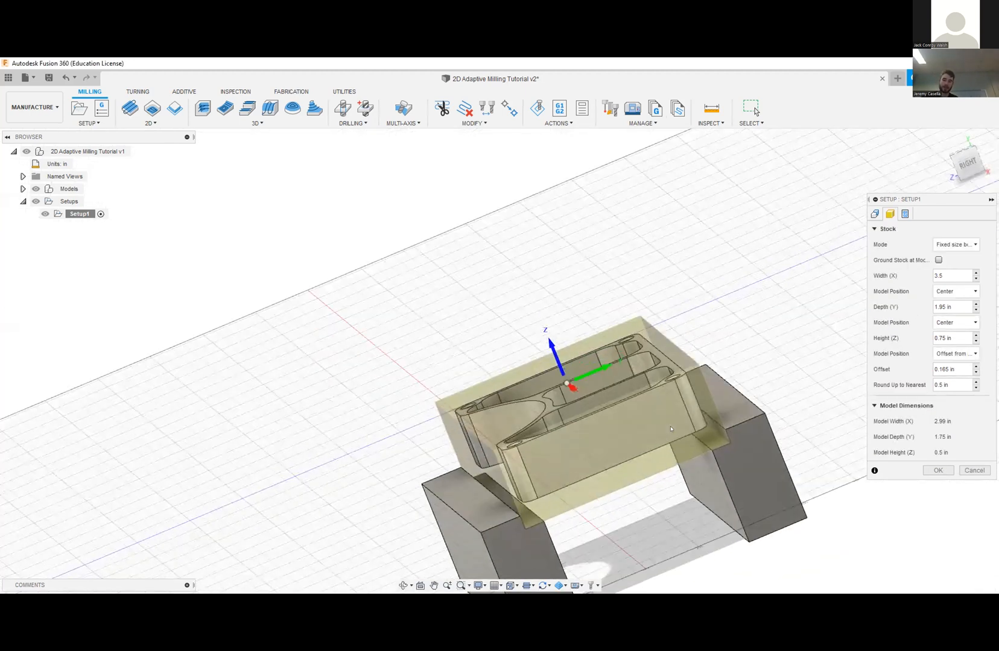
{"action": "scroll", "coordinate": [671, 428], "scroll_direction": "up", "scroll_amount": 4}
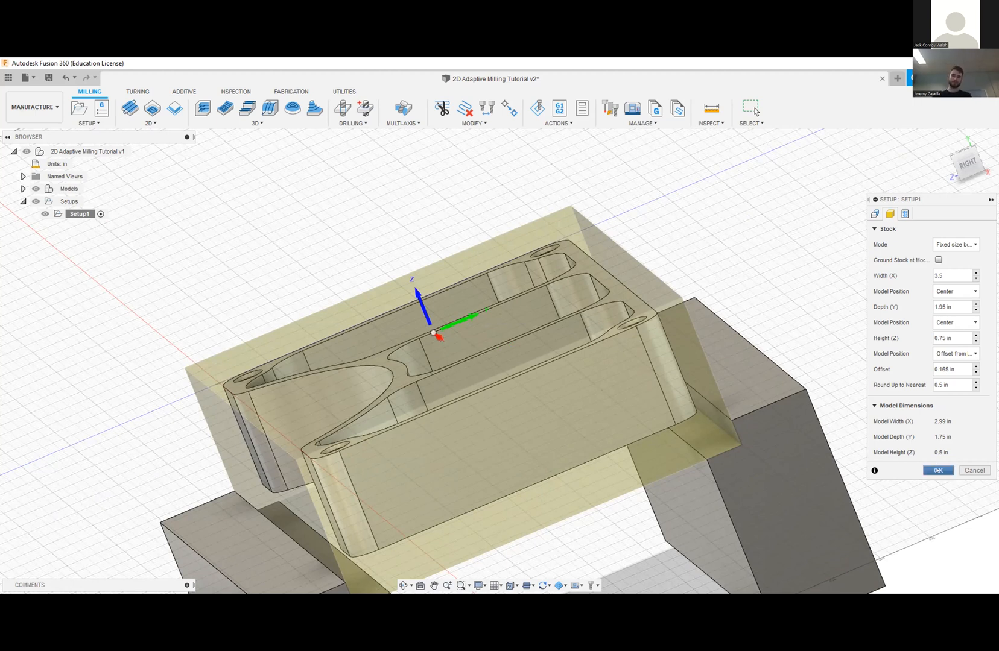
{"action": "left_click", "coordinate": [938, 470]}
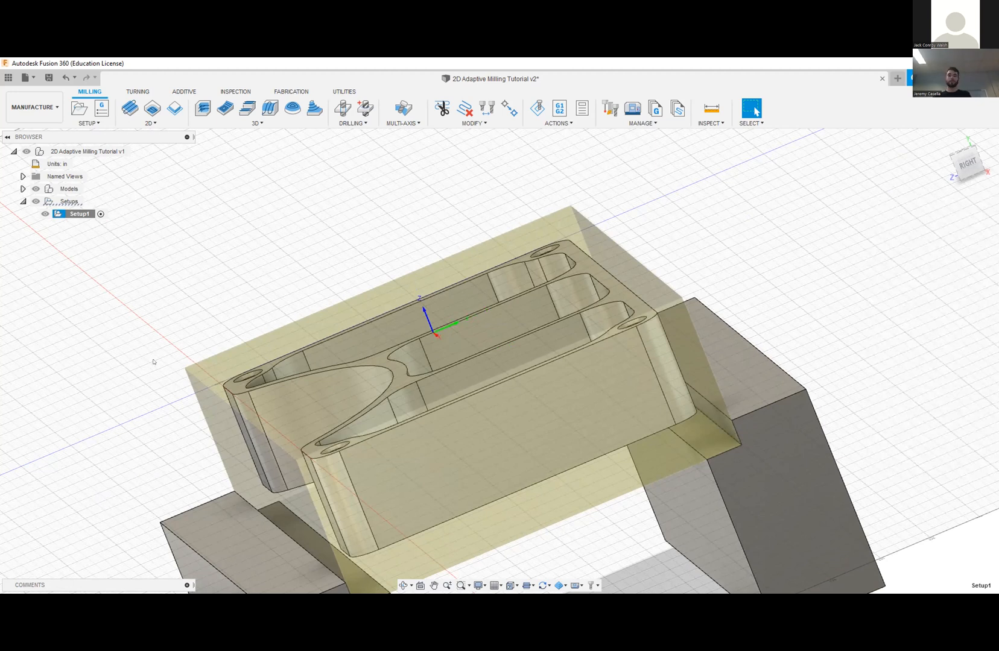
- Examine how the part sits in the stock and vise jaws from the front, above and the side
{"action": "scroll", "coordinate": [159, 384], "scroll_direction": "down", "scroll_amount": 1}
{"action": "middle_click_drag", "start_coordinate": [174, 379], "coordinate": [200, 361], "text": "shift"}
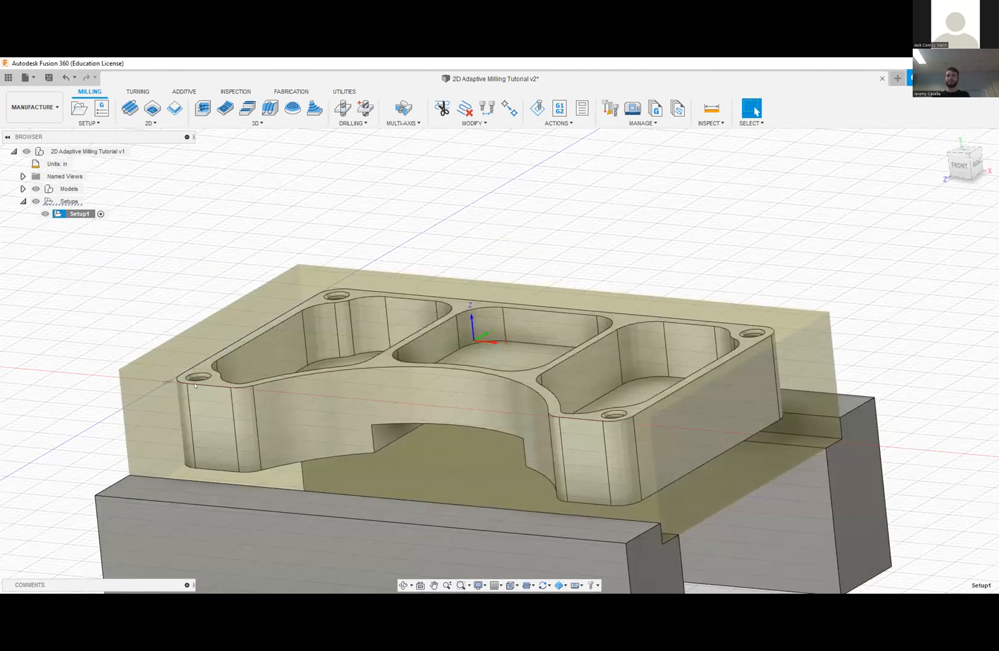
{"action": "middle_click_drag", "start_coordinate": [148, 403], "coordinate": [185, 421], "text": "shift"}
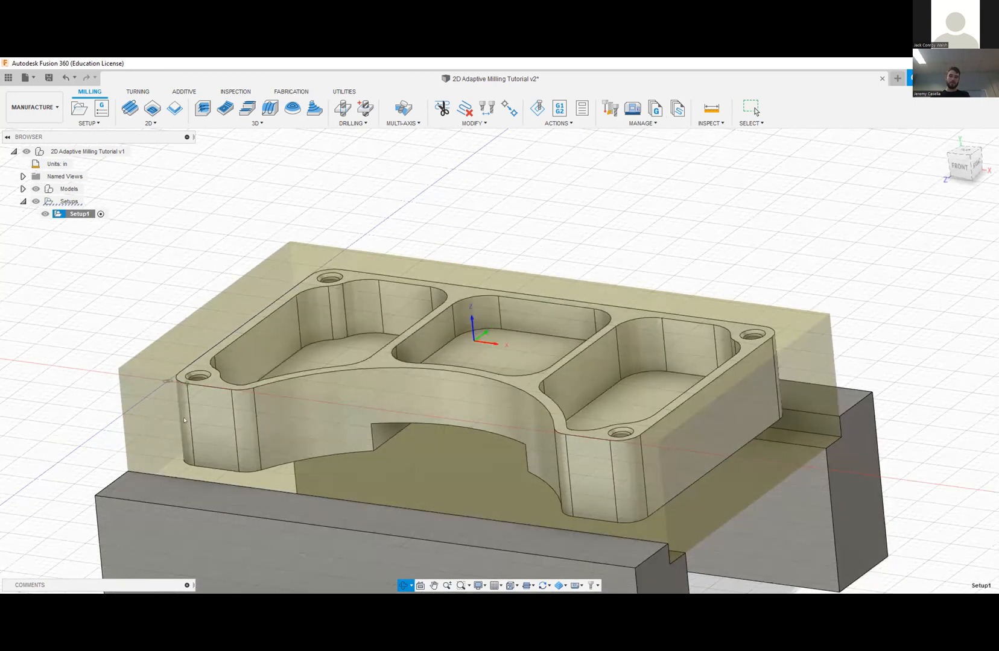
{"action": "middle_click_drag", "start_coordinate": [396, 370], "coordinate": [578, 264], "text": "shift"}
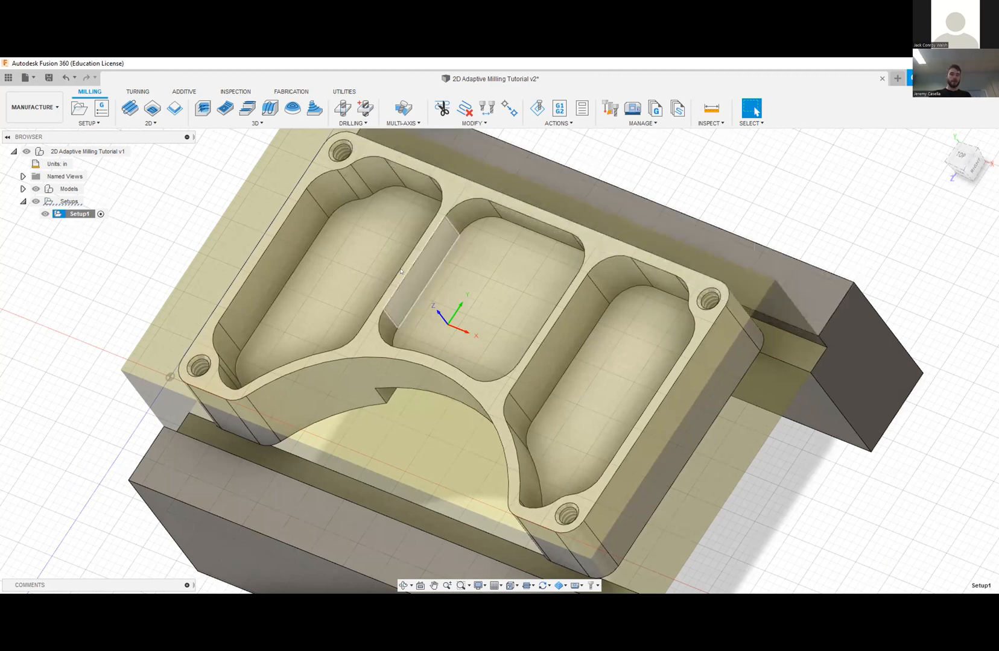
{"action": "scroll", "coordinate": [365, 328], "scroll_direction": "down", "scroll_amount": 1}
{"action": "scroll", "coordinate": [367, 292], "scroll_direction": "down", "scroll_amount": 1}
{"action": "middle_click_drag", "start_coordinate": [371, 282], "coordinate": [170, 408], "text": "shift"}
{"action": "left_click", "coordinate": [169, 408]}
{"action": "scroll", "coordinate": [159, 378], "scroll_direction": "down", "scroll_amount": 2}
{"action": "scroll", "coordinate": [160, 372], "scroll_direction": "down", "scroll_amount": 1}
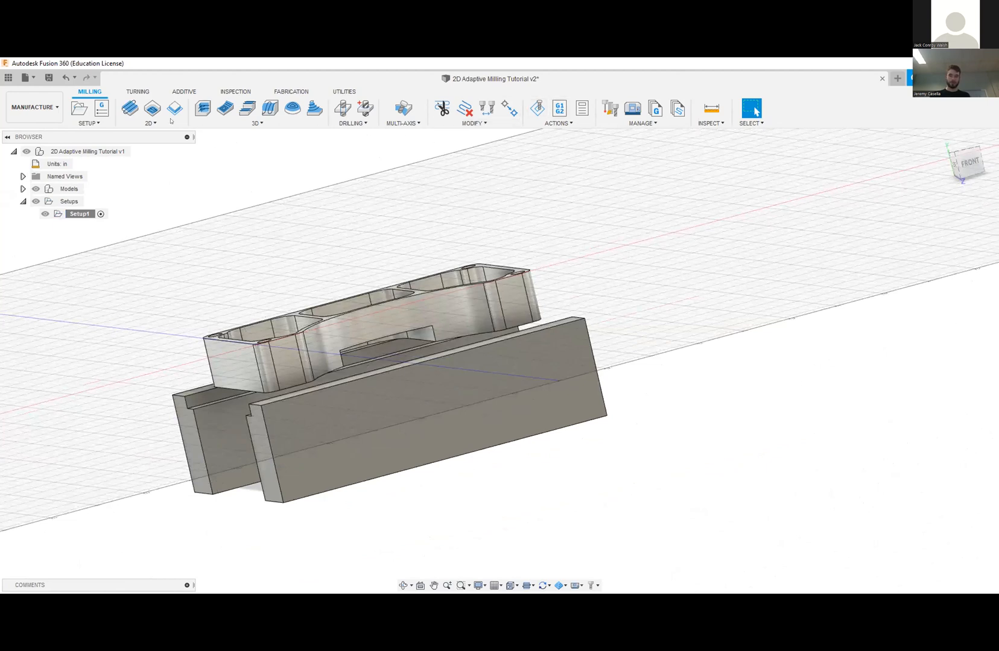
- Start a 2D Face operation and open the Sample Tools - Inch library for its tool selection
{"action": "left_click", "coordinate": [133, 111]}
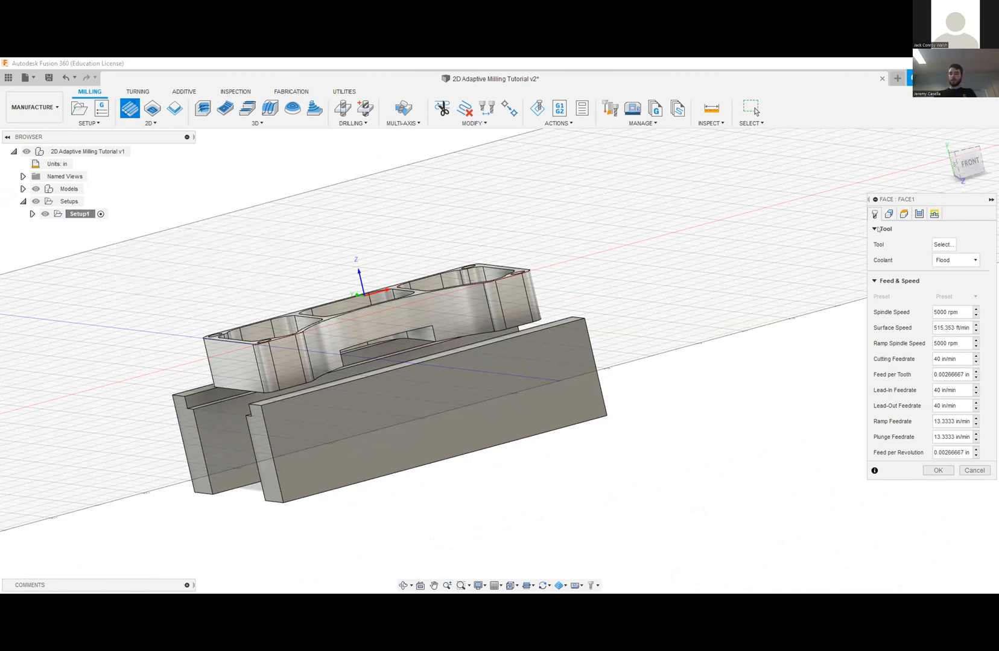
{"action": "left_click", "coordinate": [943, 244]}
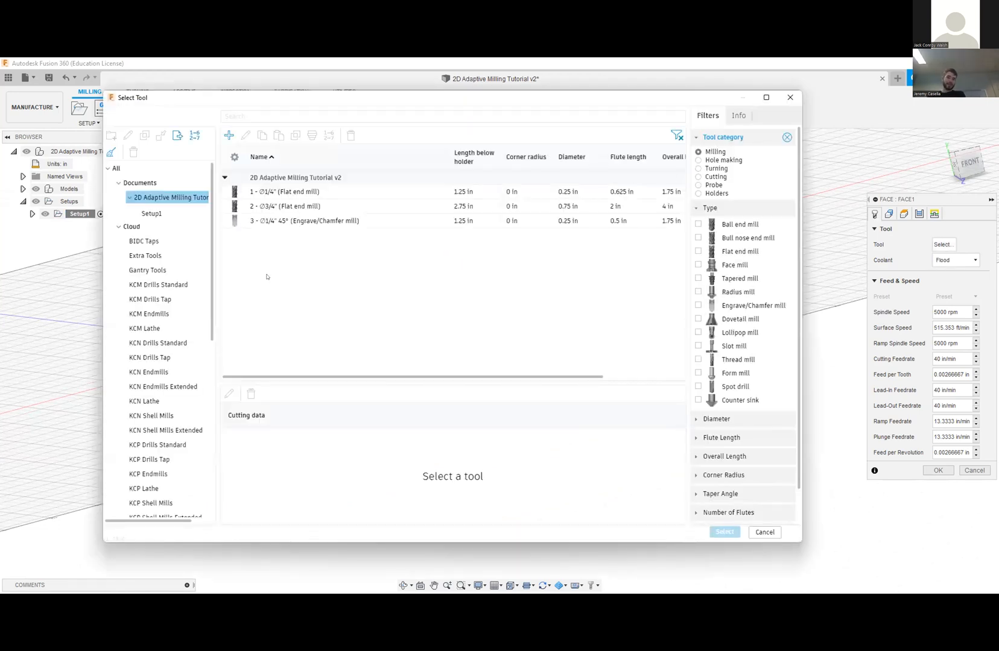
{"action": "left_click", "coordinate": [117, 227]}
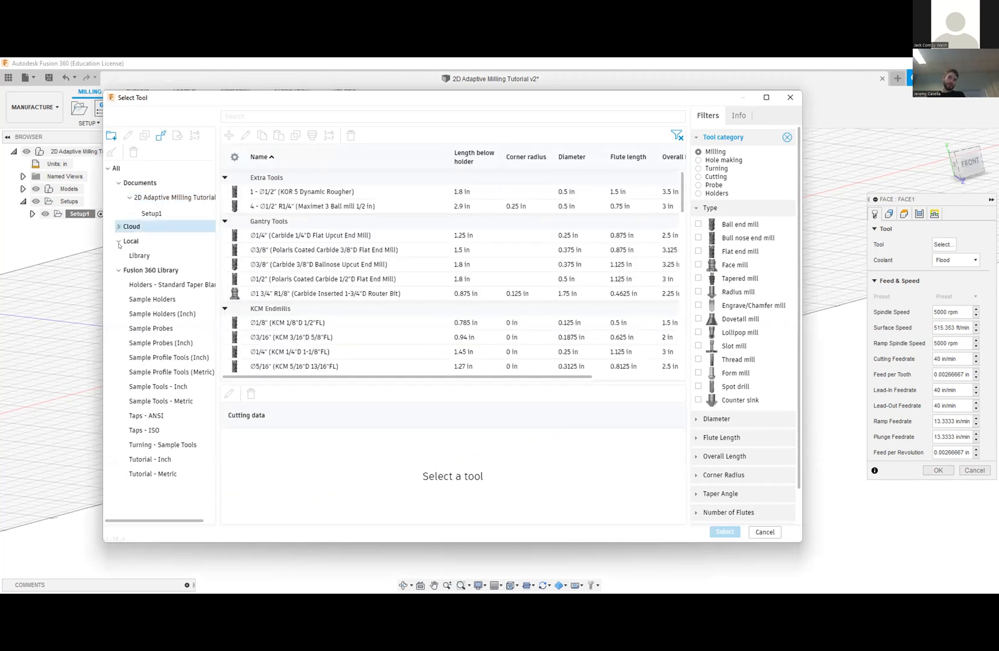
{"action": "left_click", "coordinate": [119, 243]}
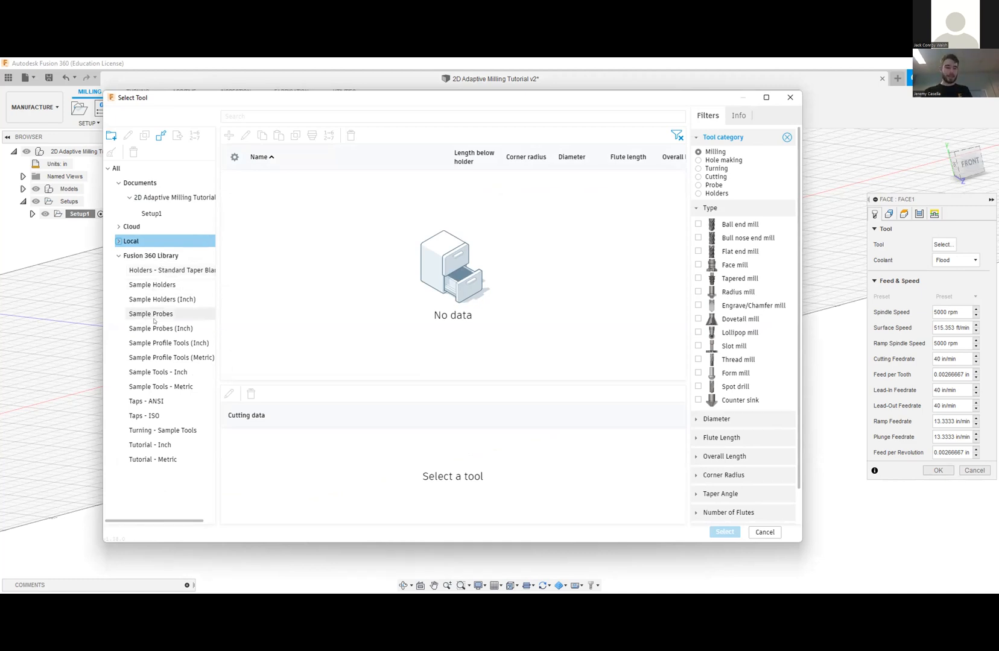
{"action": "left_click", "coordinate": [185, 372]}
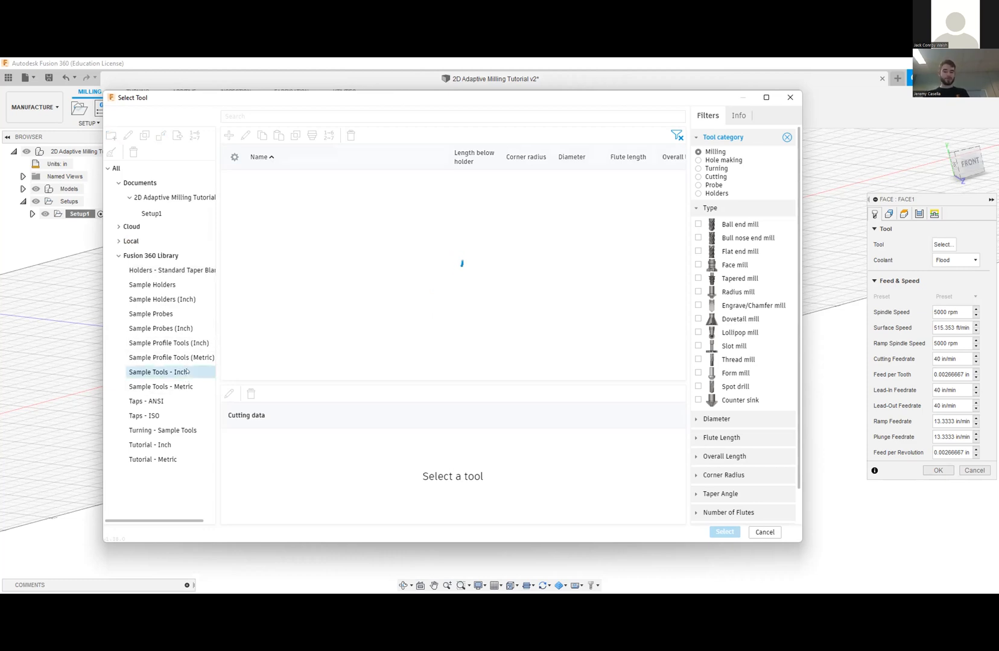
- Try the Face mill type filter, then restrict the tool list to the Flat end mill type instead
{"action": "left_click", "coordinate": [698, 265]}
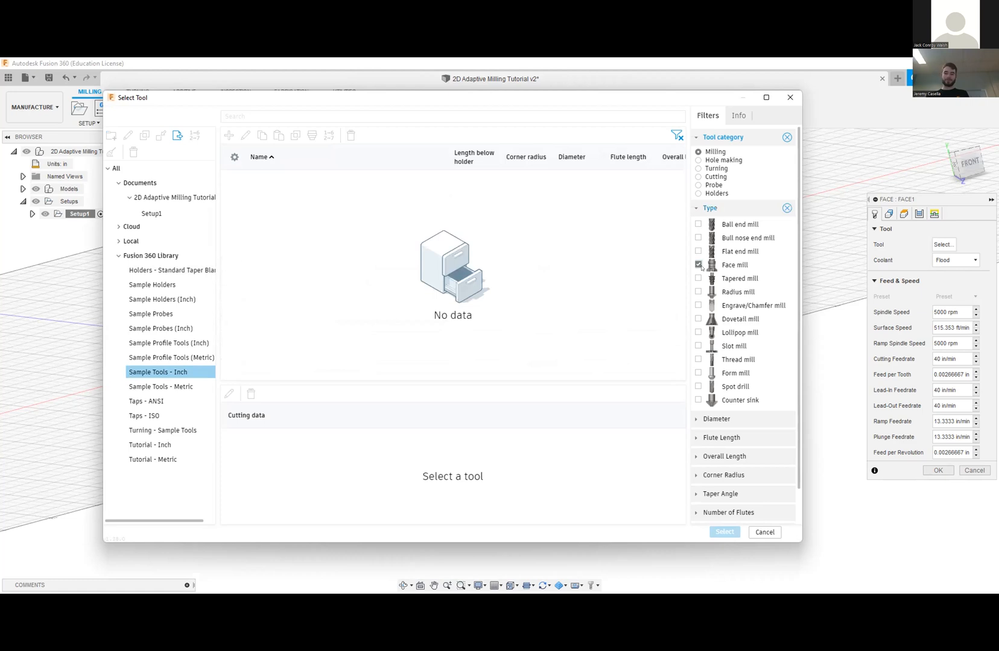
{"action": "left_click", "coordinate": [698, 264]}
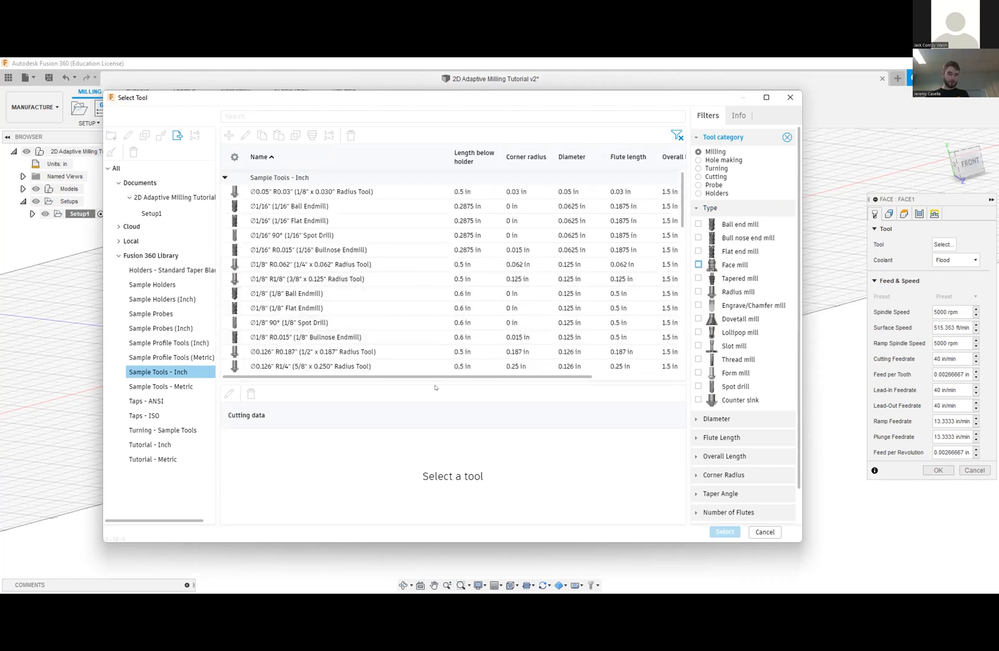
{"action": "left_click", "coordinate": [699, 251]}
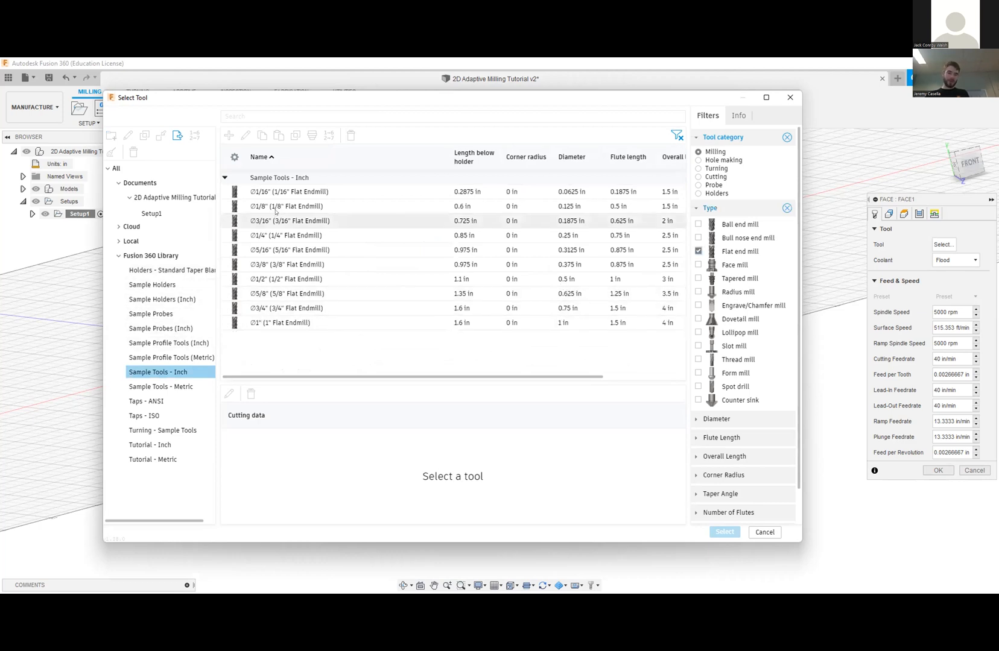
- Try the 1" Flat Endmill with the Aluminum - Finishing cutting data
{"action": "left_click", "coordinate": [359, 329]}
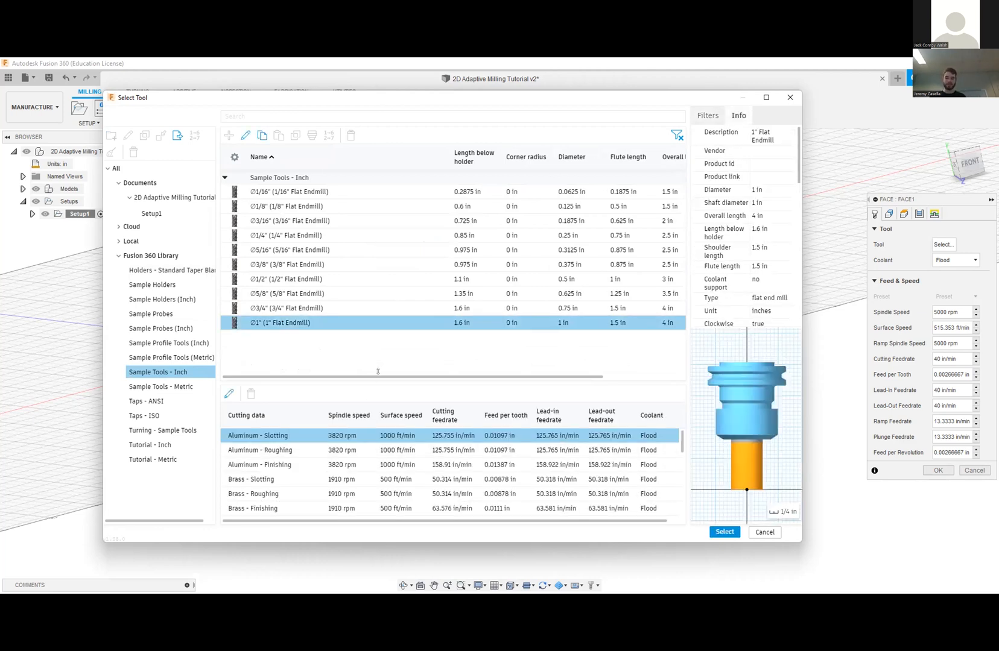
{"action": "left_click", "coordinate": [295, 464]}
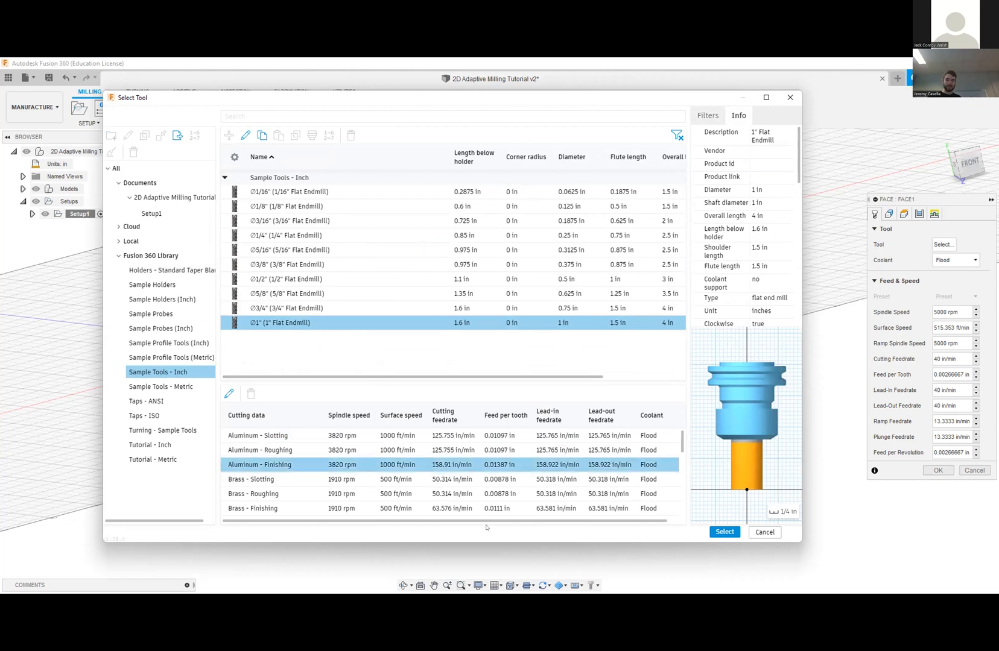
{"action": "key", "text": "Return"}
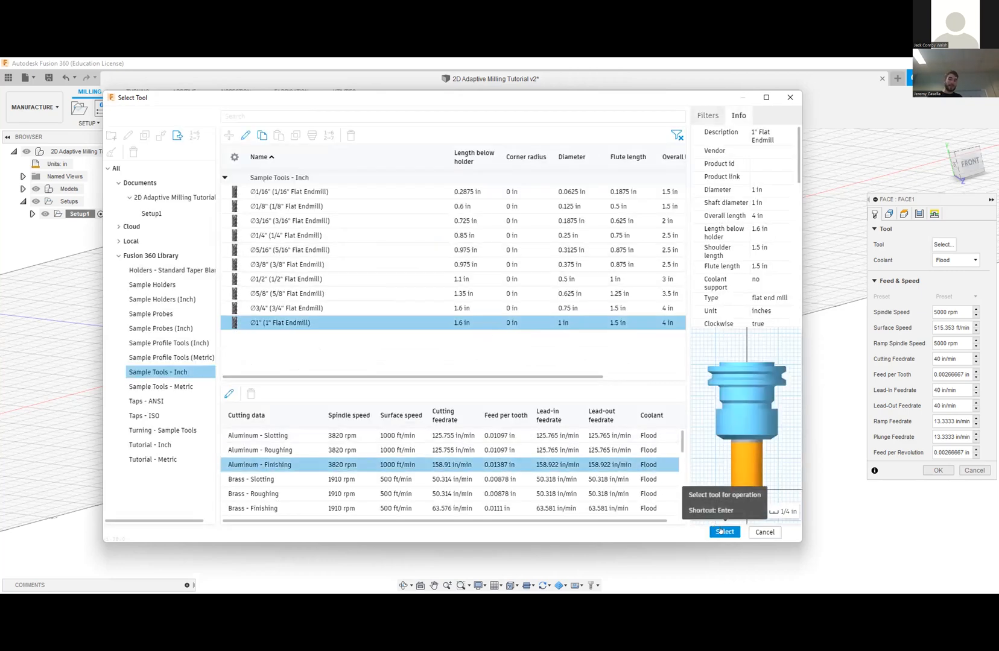
- Choose the 1/2" Flat Endmill with the Aluminum - Slotting cutting data as the Face operation's tool
{"action": "left_click", "coordinate": [287, 280]}
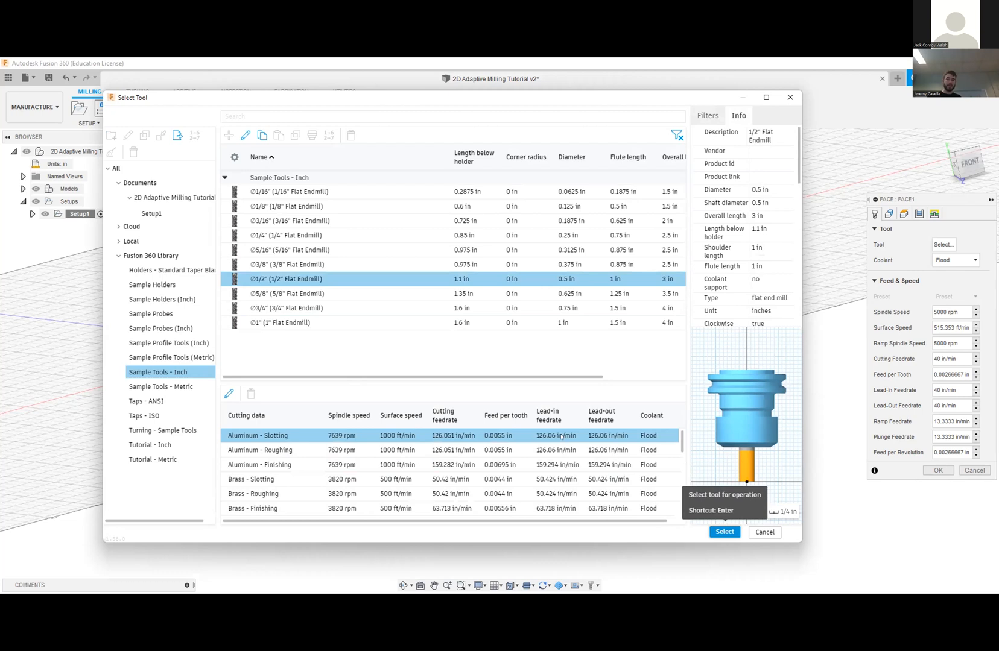
{"action": "left_click", "coordinate": [724, 532]}
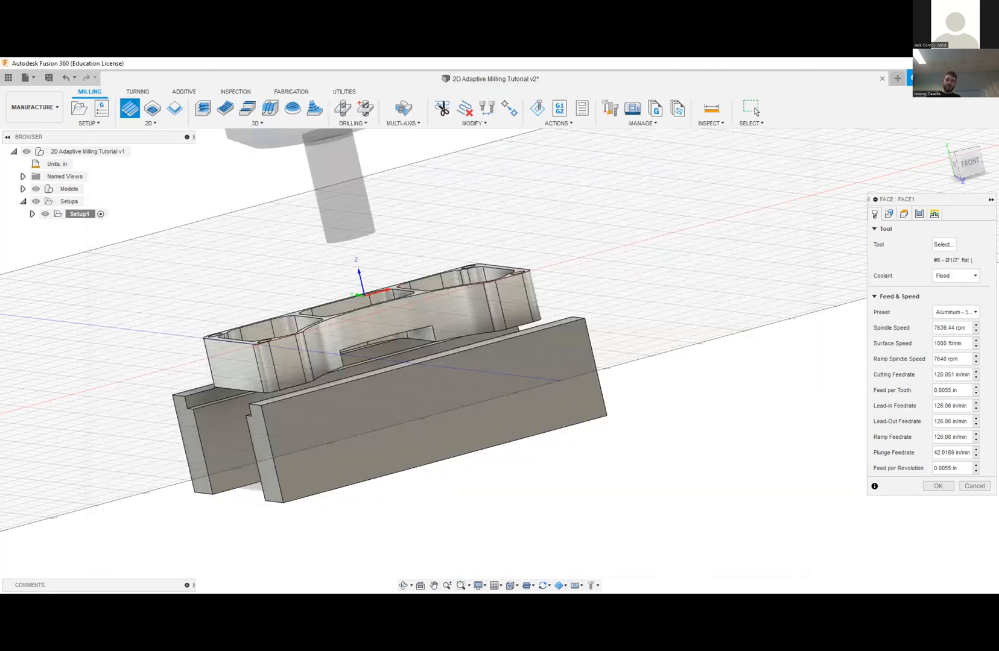
- Keep the Face operation's default stock boundary and set its clearance height offset to 0.5 in from the retract height
{"action": "left_click", "coordinate": [889, 213]}
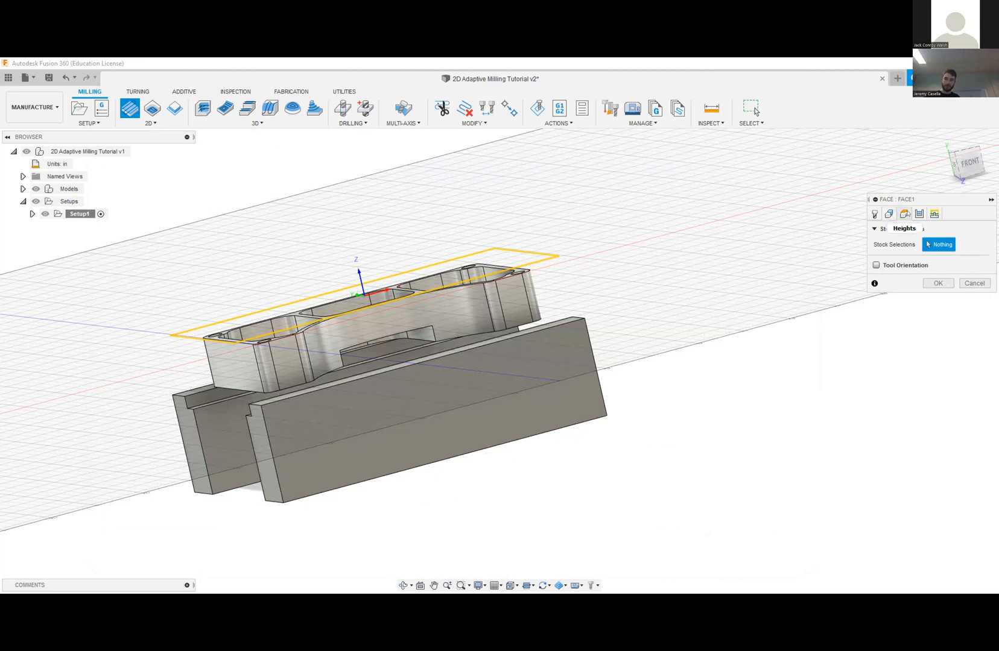
{"action": "left_click", "coordinate": [904, 214]}
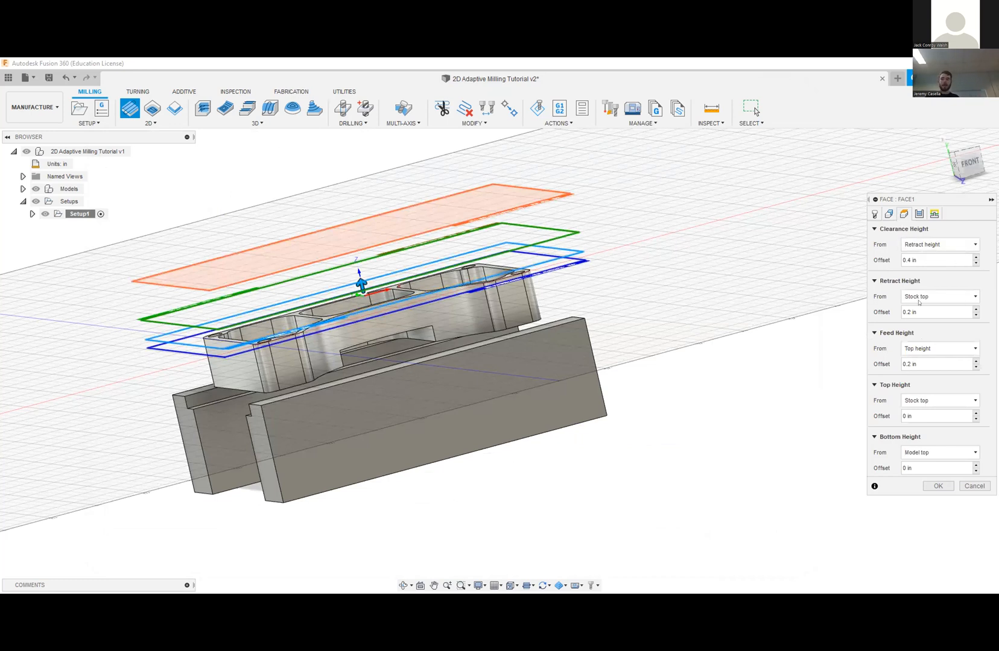
{"action": "triple_click", "coordinate": [906, 262]}
{"action": "key", "text": "BackSpace"}
{"action": "type", "text": "5"}
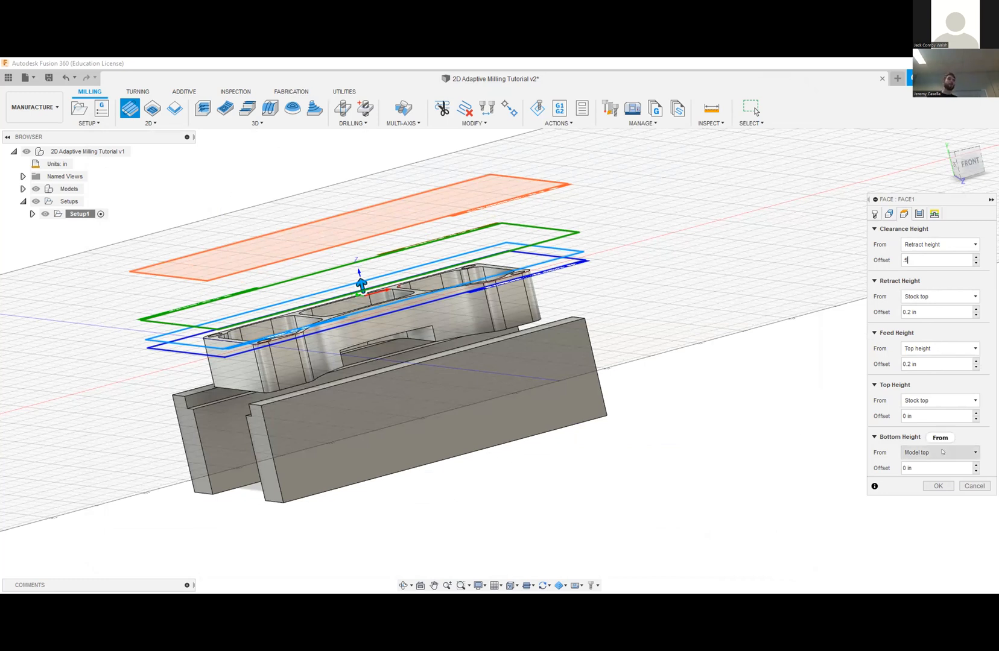
{"action": "mouse_move", "coordinate": [942, 450]}
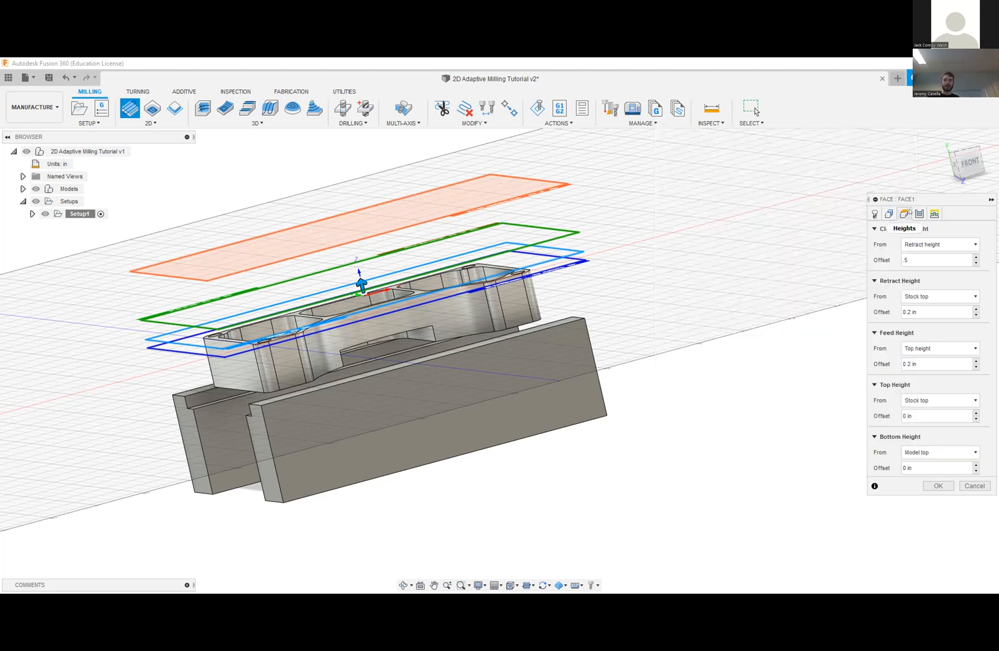
- Try a stepover of 2/3*.5 in the Face operation's pass settings, and clear the entry
{"action": "left_click", "coordinate": [904, 214]}
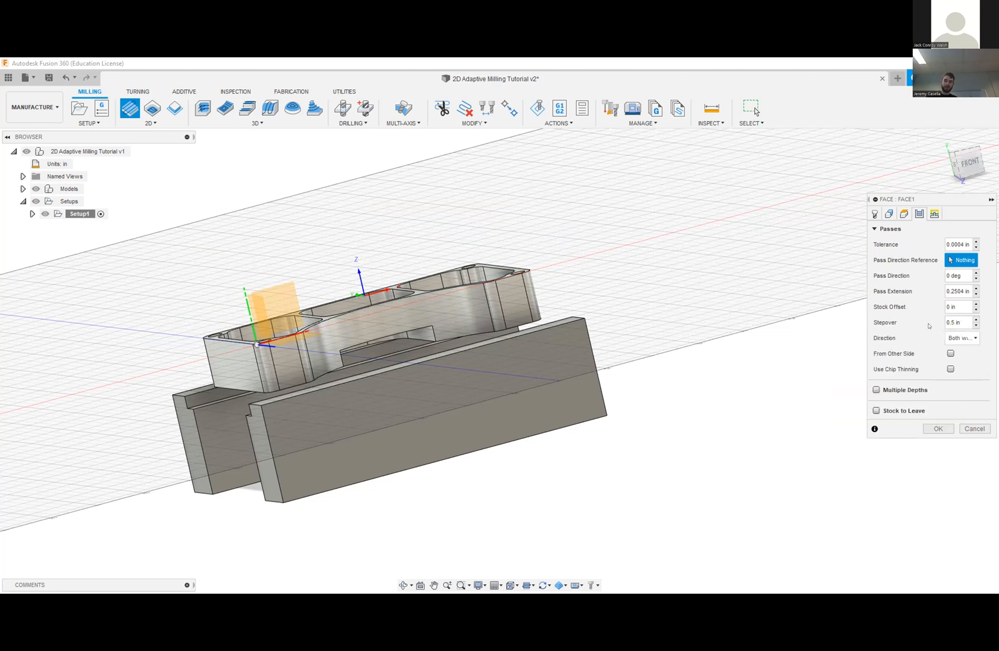
{"action": "left_click", "coordinate": [962, 321]}
{"action": "type", "text": "22"}
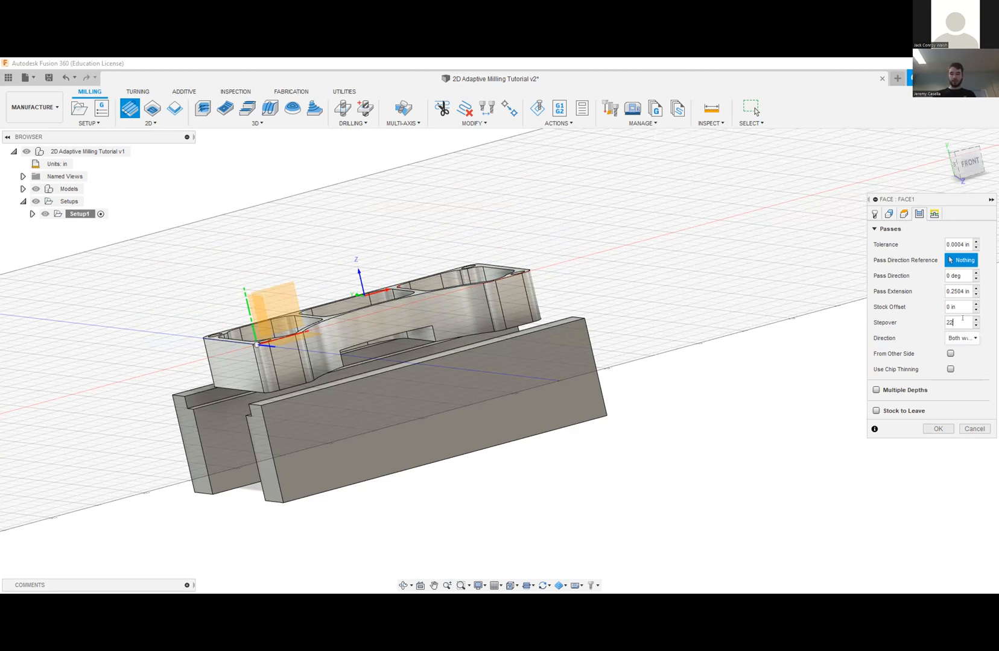
{"action": "type", "text": "/3*.5"}
{"action": "key", "text": "BackSpace"}
{"action": "key", "text": "BackSpace"}
{"action": "key", "text": "BackSpace"}
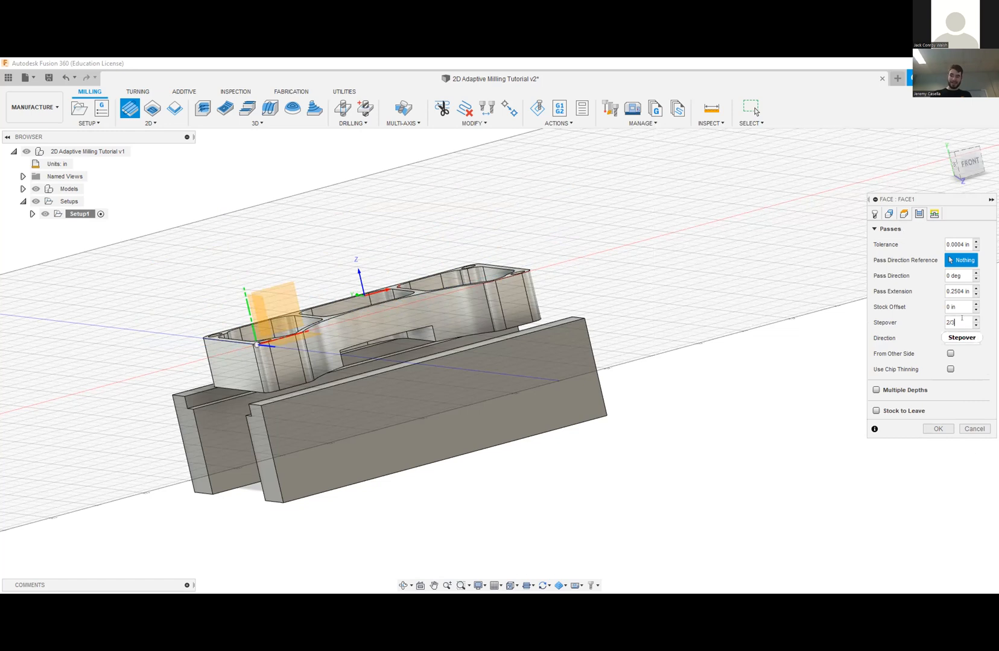
{"action": "key", "text": "BackSpace"}
{"action": "key", "text": "BackSpace"}
{"action": "key", "text": "BackSpace"}
- Define the Face operation's stepover with the expression 2/3*tool_fluteLength
{"action": "right_click", "coordinate": [962, 320]}
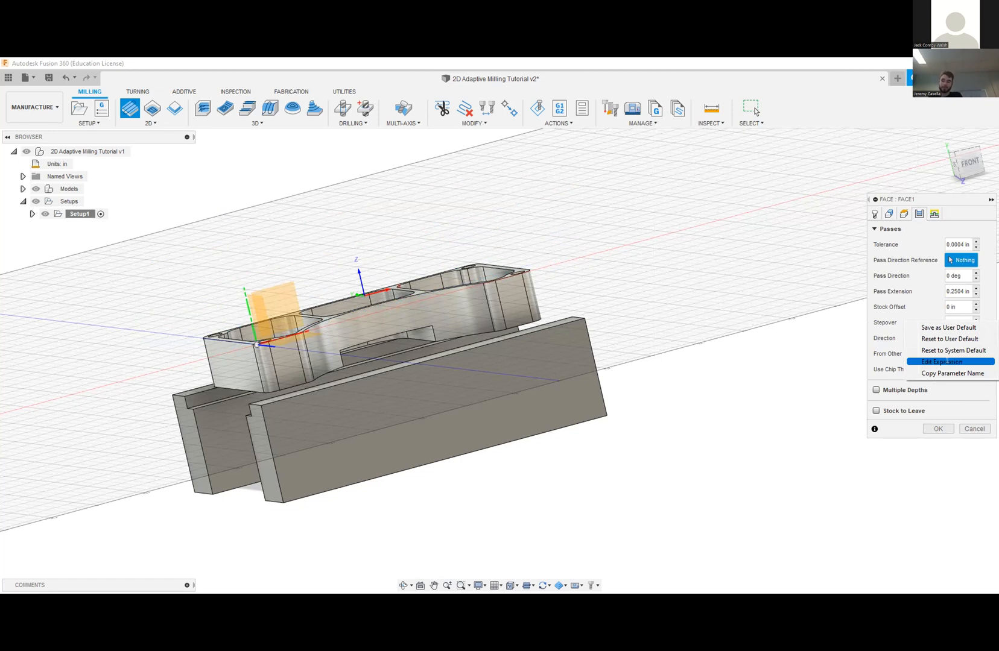
{"action": "left_click", "coordinate": [950, 362]}
{"action": "type", "text": "2"}
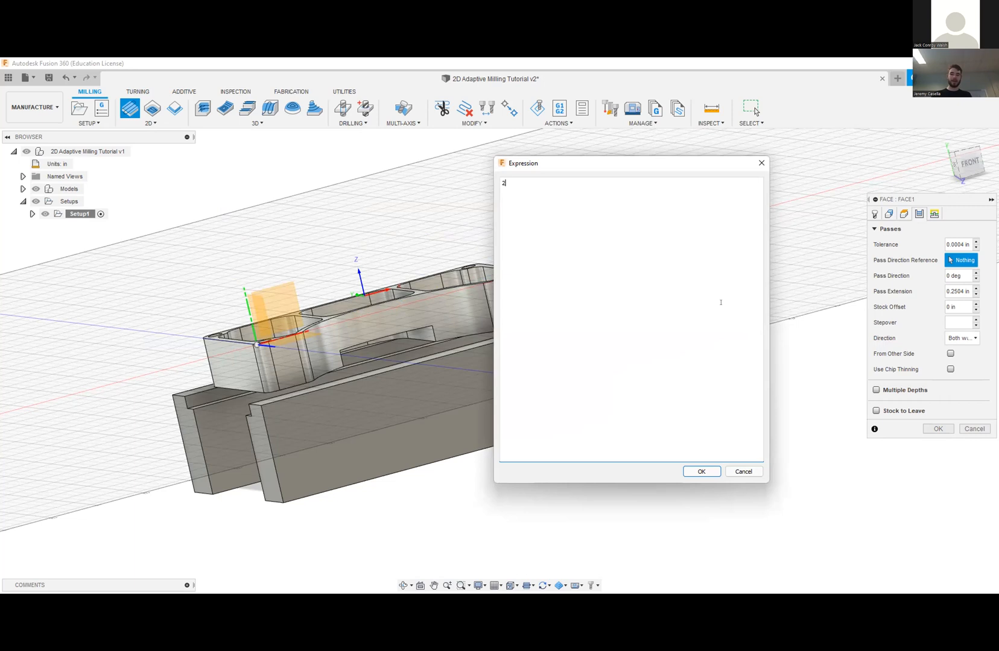
{"action": "type", "text": "/3*t"}
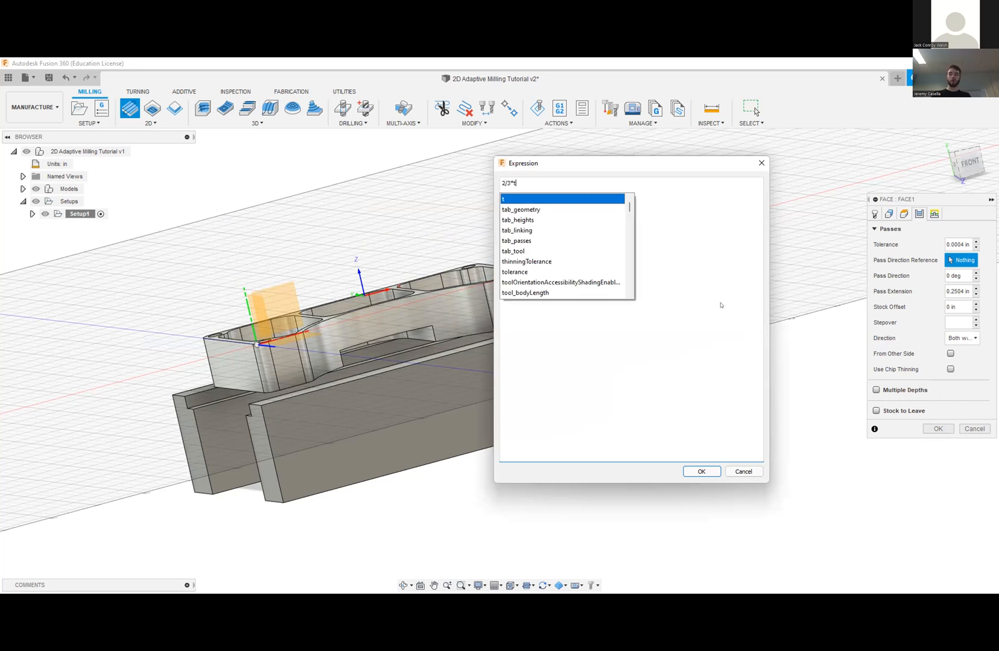
{"action": "type", "text": "ool_flu"}
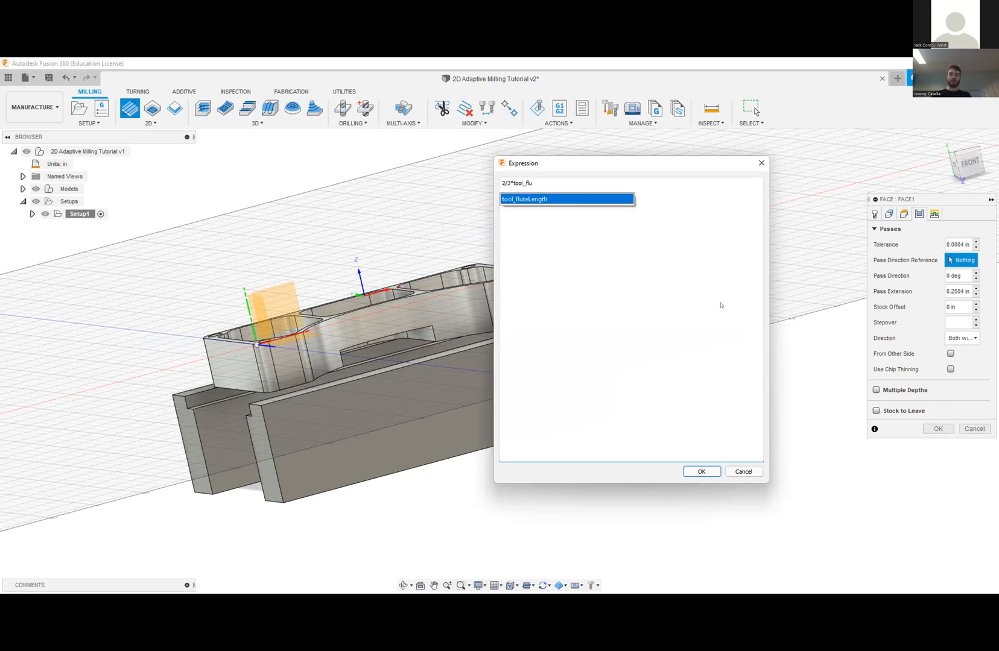
{"action": "left_click", "coordinate": [612, 201]}
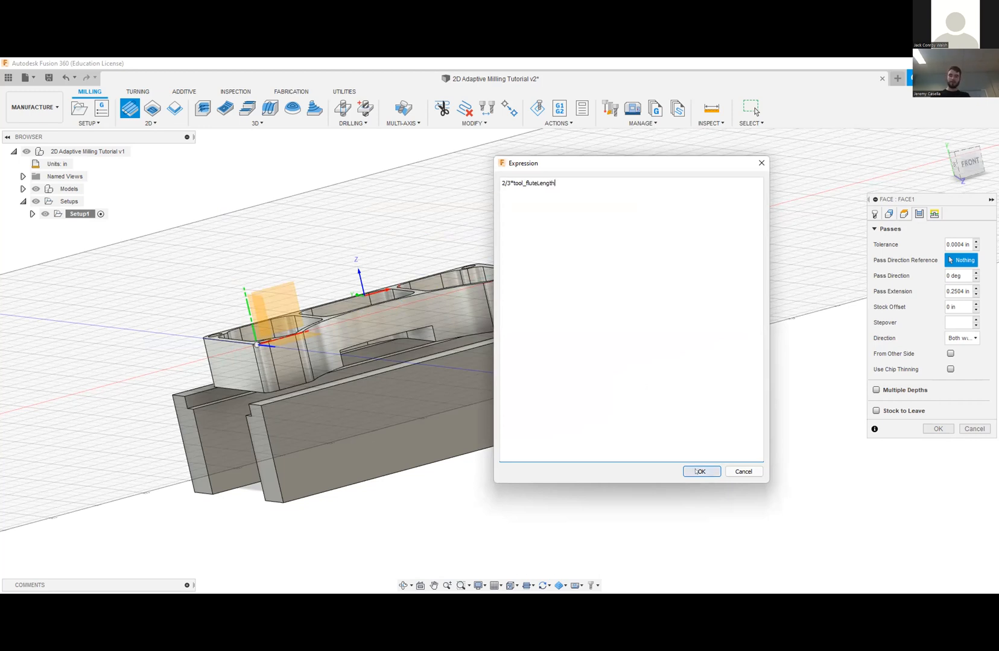
{"action": "key", "text": "Return"}
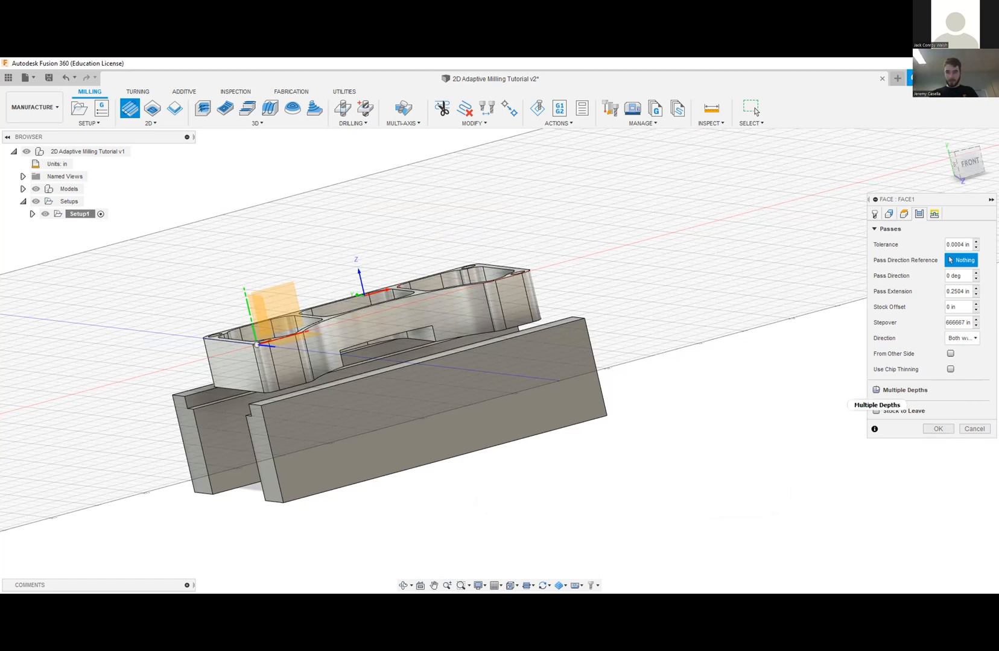
- Enable multiple depths with a maximum stepdown of 0.05 in, keep the default linking settings and generate the Face toolpath
{"action": "left_click", "coordinate": [884, 394]}
{"action": "left_click", "coordinate": [962, 406]}
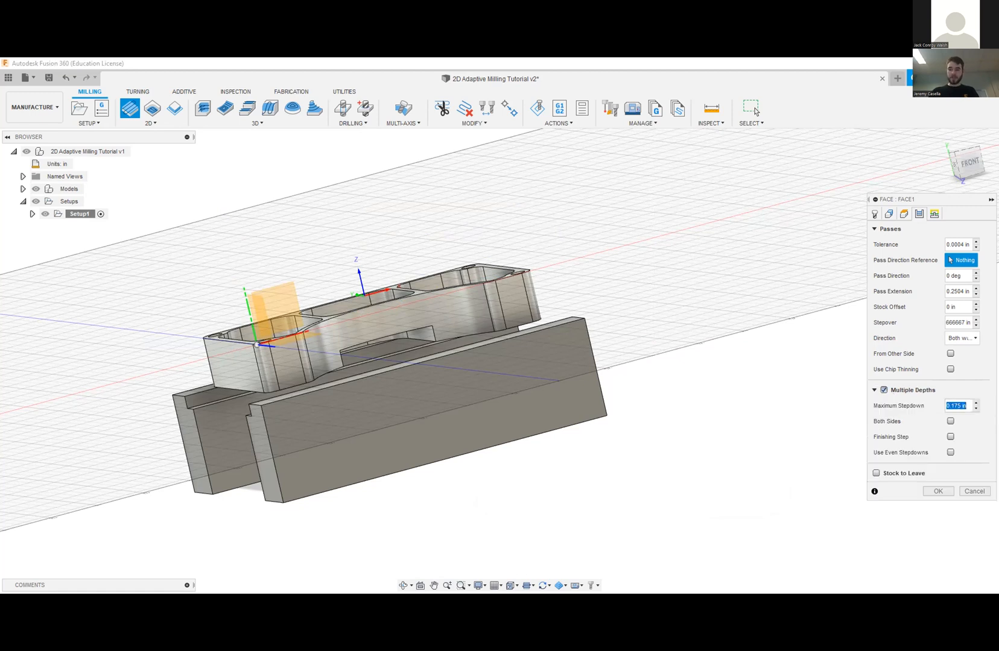
{"action": "type", "text": ".05"}
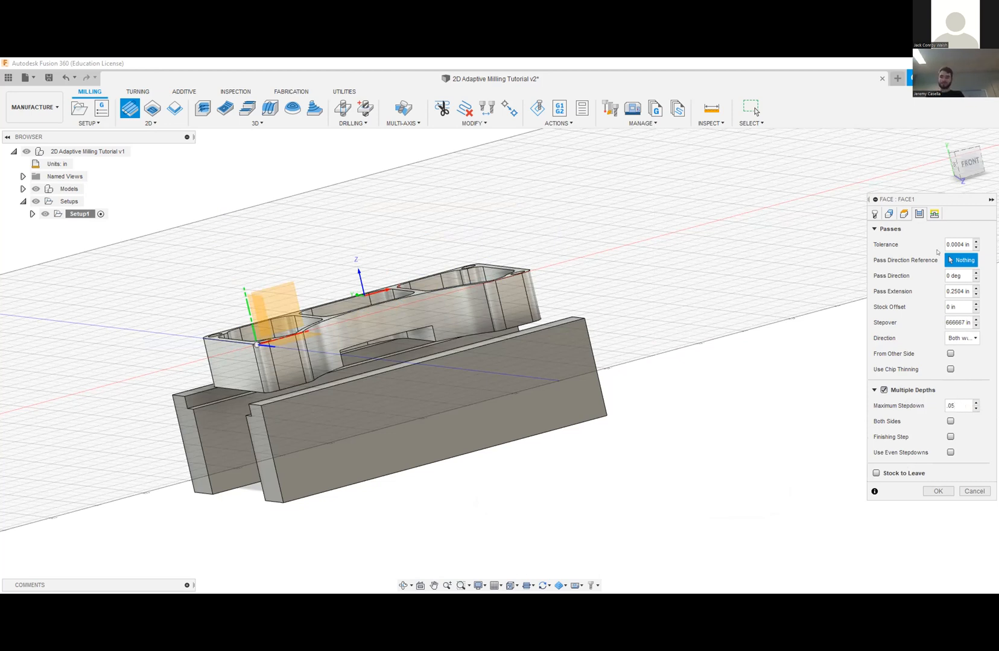
{"action": "left_click", "coordinate": [934, 213]}
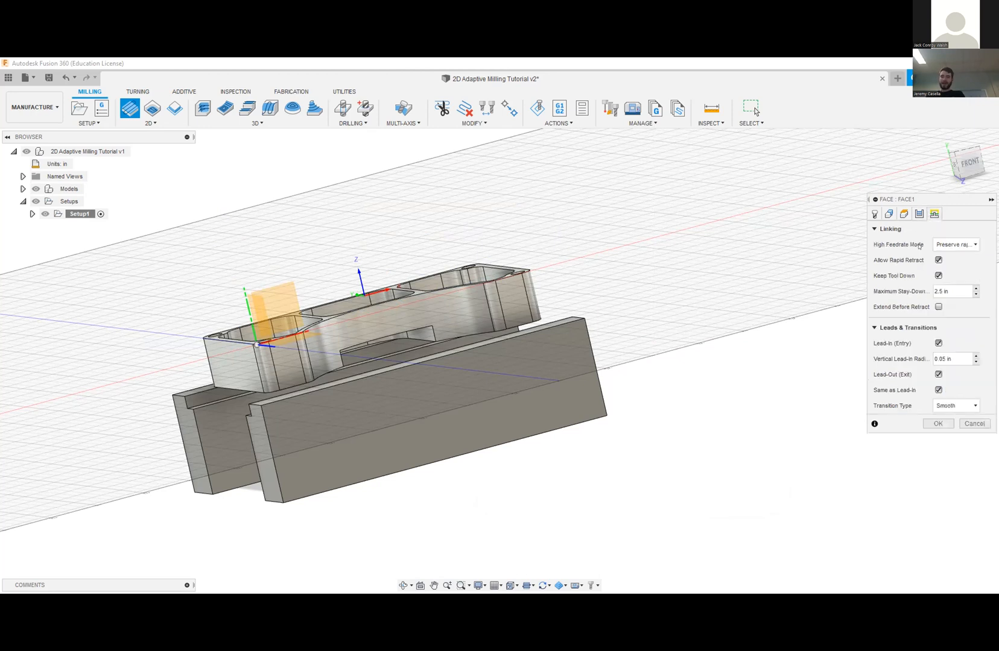
{"action": "left_click", "coordinate": [938, 424]}
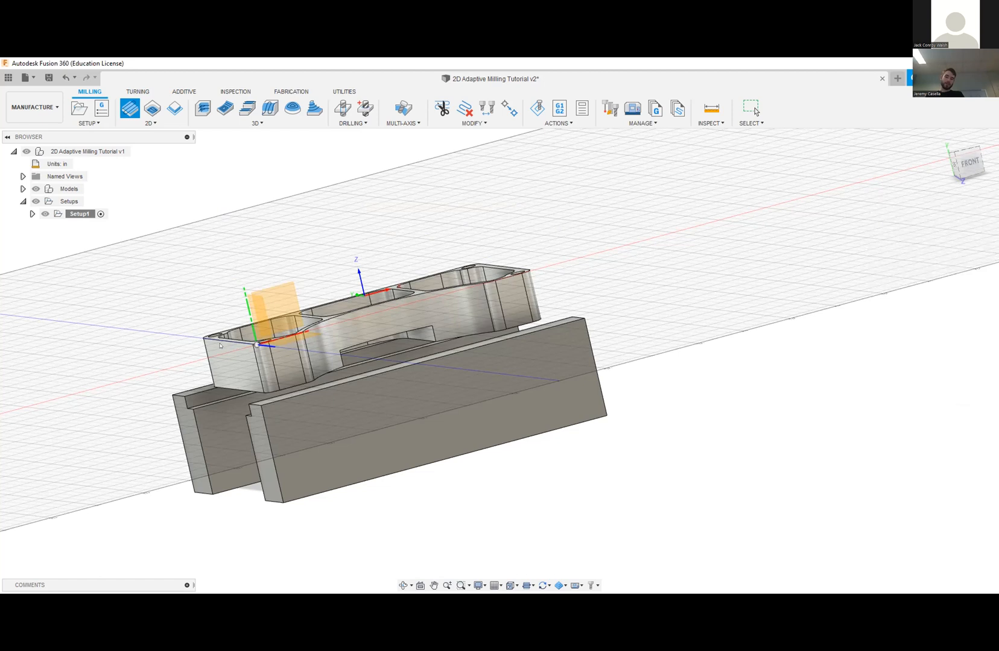
{"action": "middle_click_drag", "start_coordinate": [254, 363], "coordinate": [168, 253], "text": "shift"}
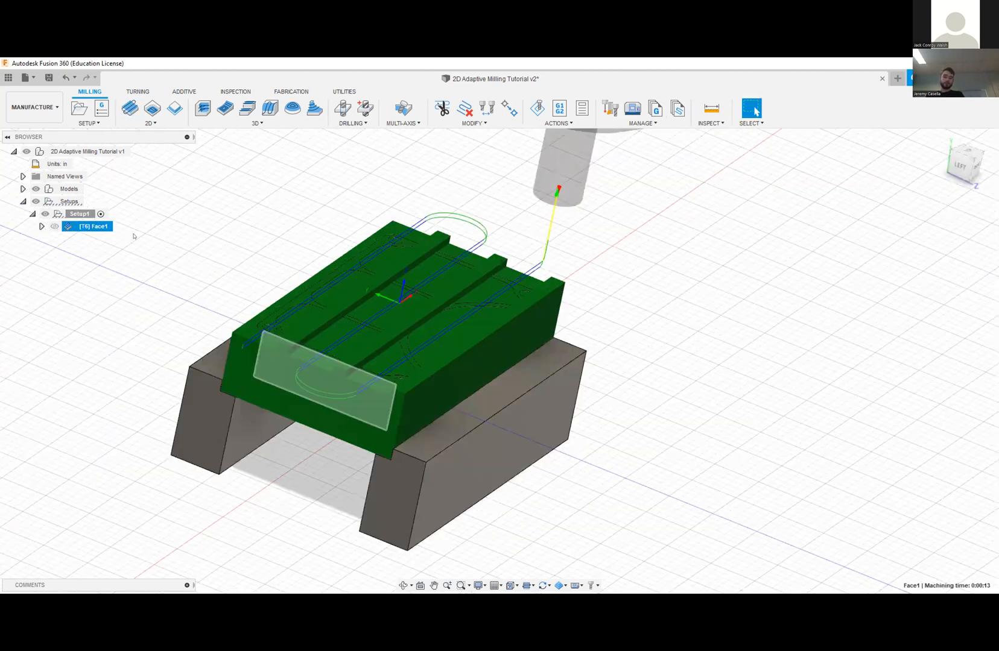
- Edit the Face operation's stepover expression to 2/3*tool_diameter and regenerate the toolpath
{"action": "right_click", "coordinate": [103, 234]}
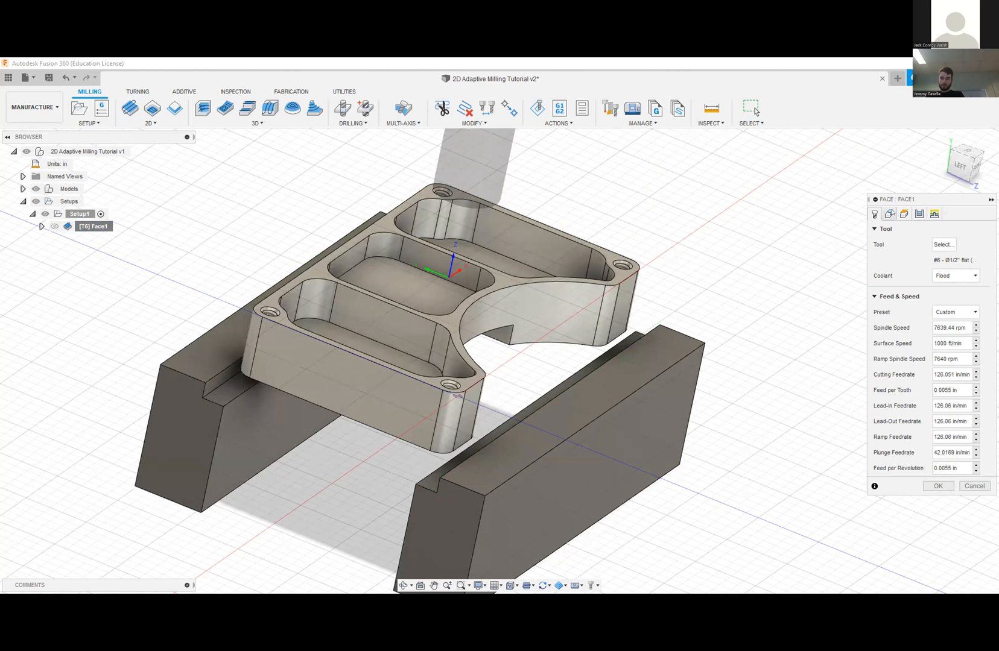
{"action": "left_click", "coordinate": [904, 213]}
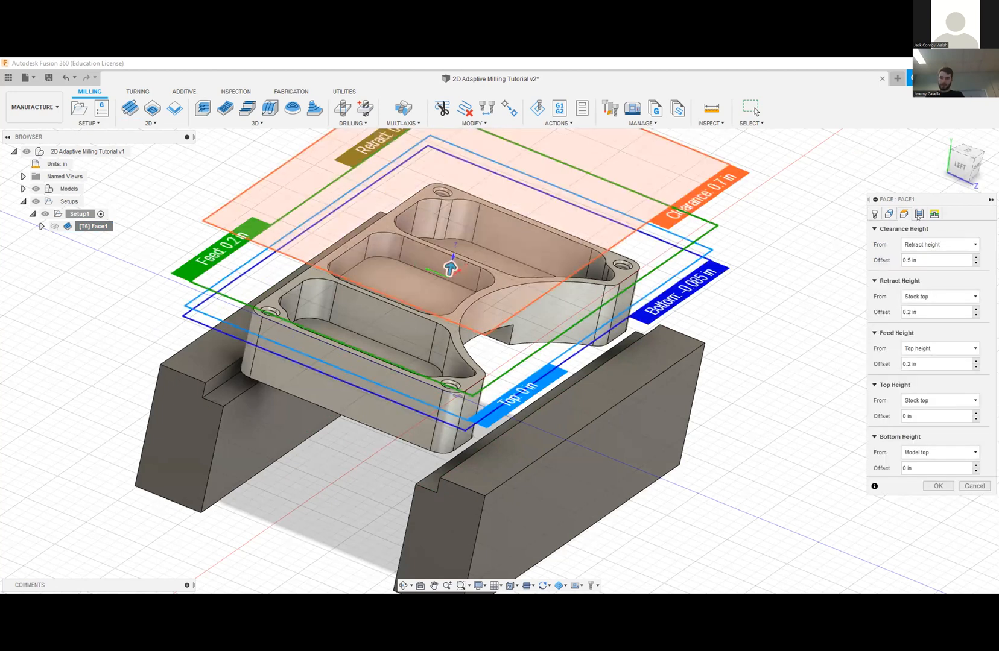
{"action": "left_click", "coordinate": [934, 214]}
{"action": "right_click", "coordinate": [959, 323]}
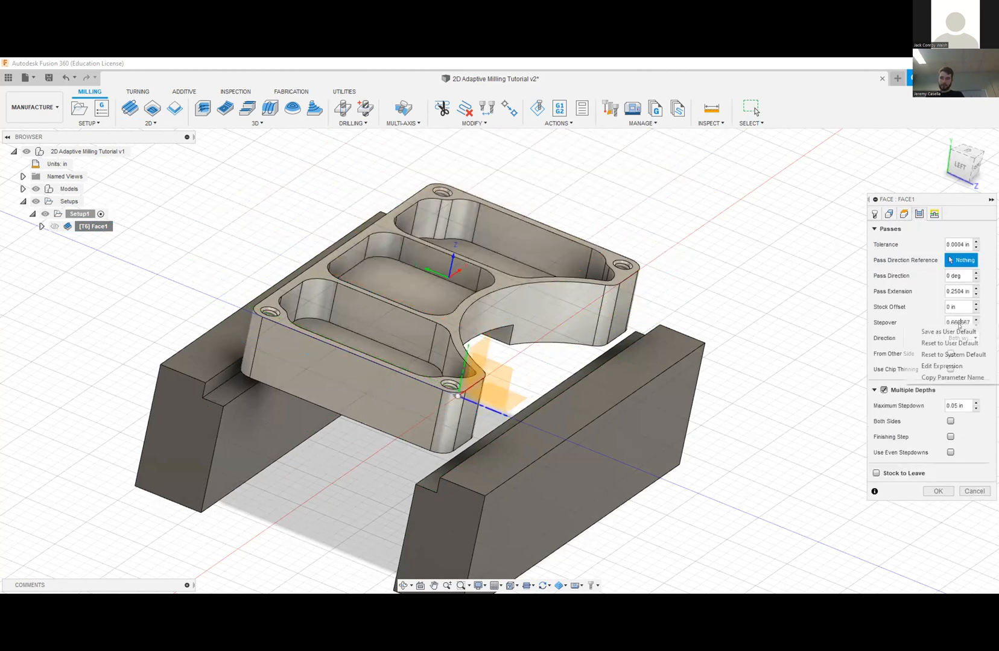
{"action": "left_click", "coordinate": [945, 365]}
{"action": "double_click", "coordinate": [539, 181]}
{"action": "left_click", "coordinate": [708, 201]}
{"action": "key", "text": "BackSpace"}
{"action": "key", "text": "BackSpace"}
{"action": "key", "text": "BackSpace"}
{"action": "key", "text": "BackSpace"}
{"action": "key", "text": "BackSpace"}
{"action": "key", "text": "BackSpace"}
{"action": "key", "text": "BackSpace"}
{"action": "key", "text": "BackSpace"}
{"action": "key", "text": "BackSpace"}
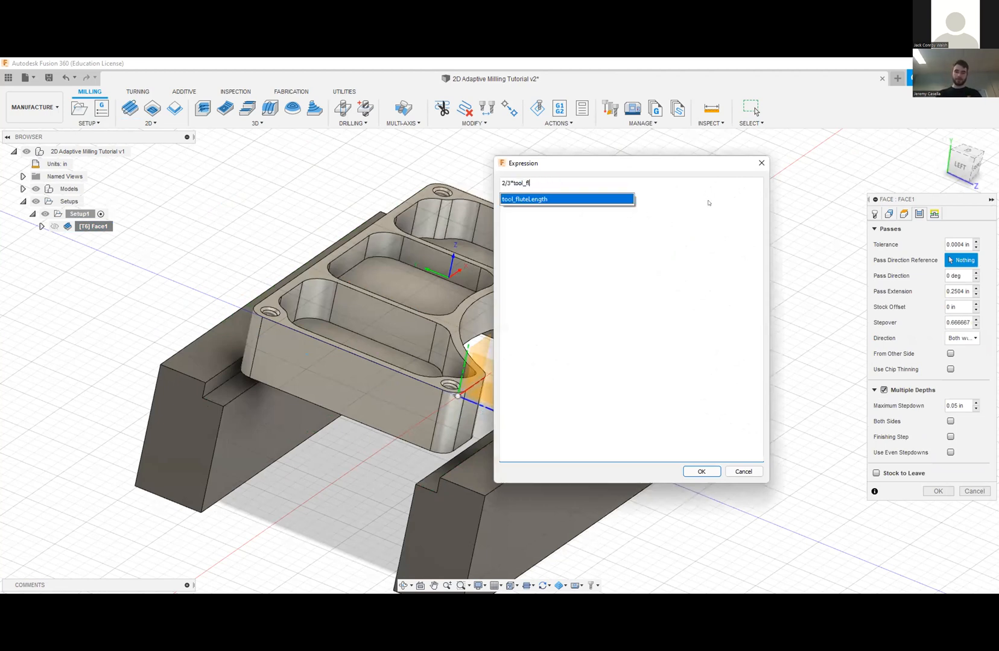
{"action": "key", "text": "BackSpace"}
{"action": "key", "text": "BackSpace"}
{"action": "type", "text": "diameter"}
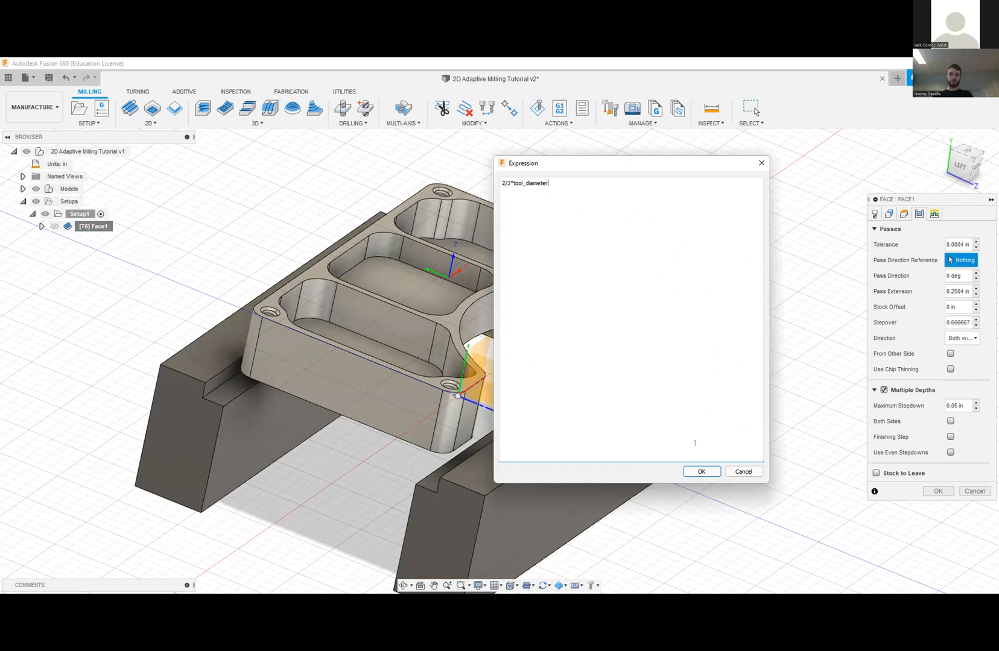
{"action": "left_click", "coordinate": [701, 471]}
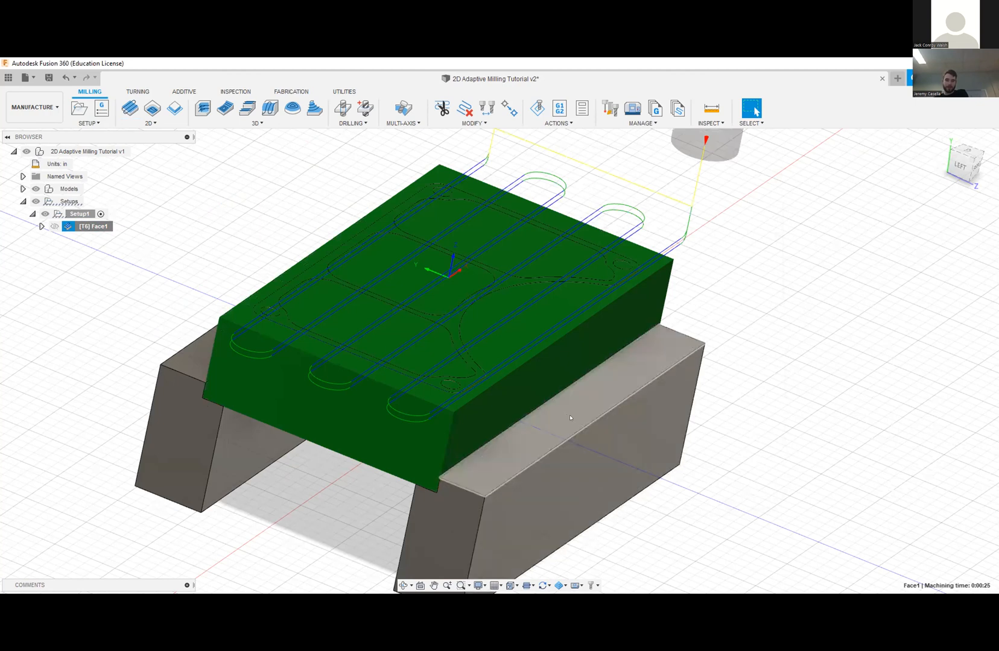
{"action": "middle_click_drag", "start_coordinate": [568, 403], "coordinate": [422, 249], "text": "shift"}
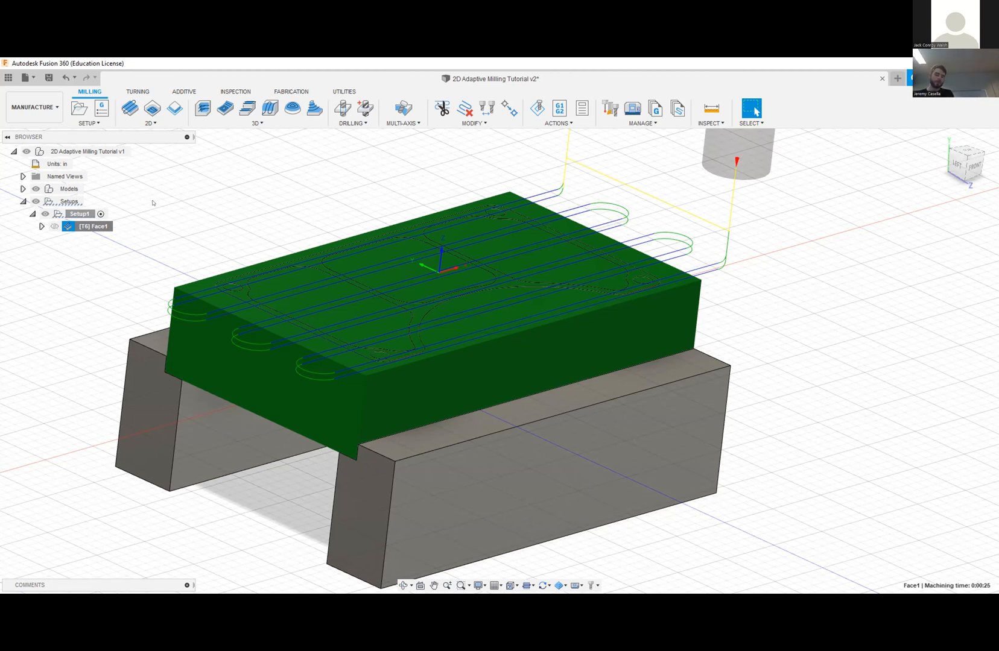
- Replace the Face operation's tool with the 2" Face Mill from the Tutorial - Inch library
{"action": "right_click", "coordinate": [86, 227]}
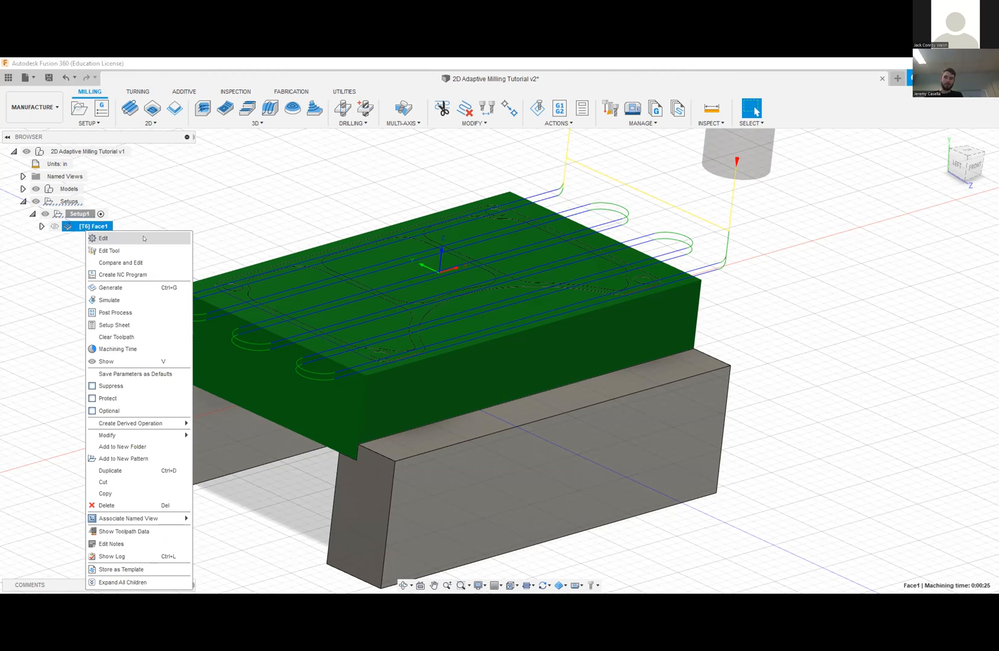
{"action": "left_click", "coordinate": [103, 238]}
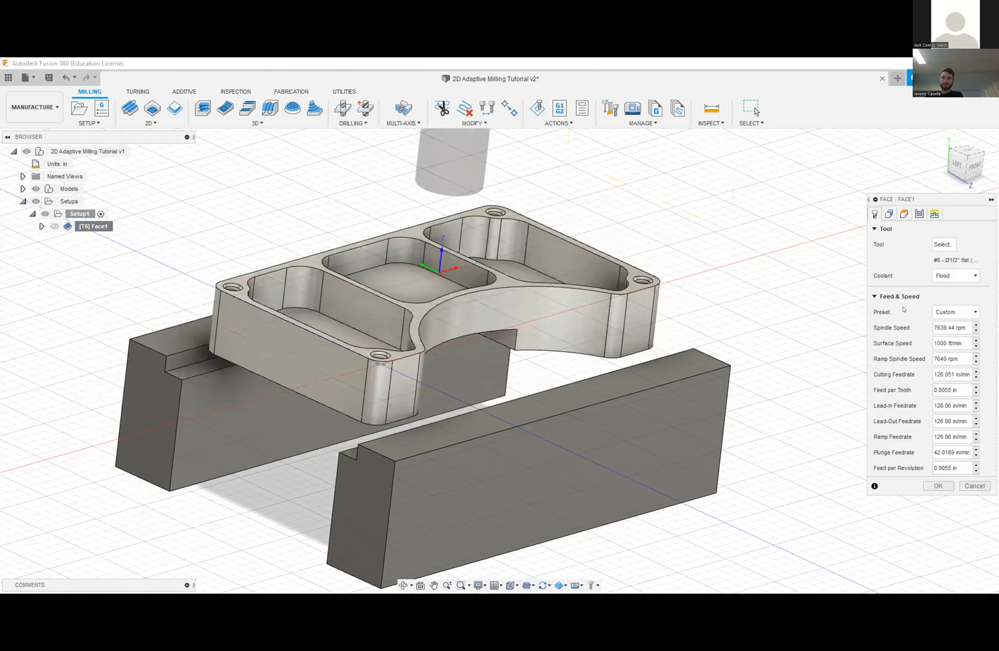
{"action": "left_click", "coordinate": [943, 244]}
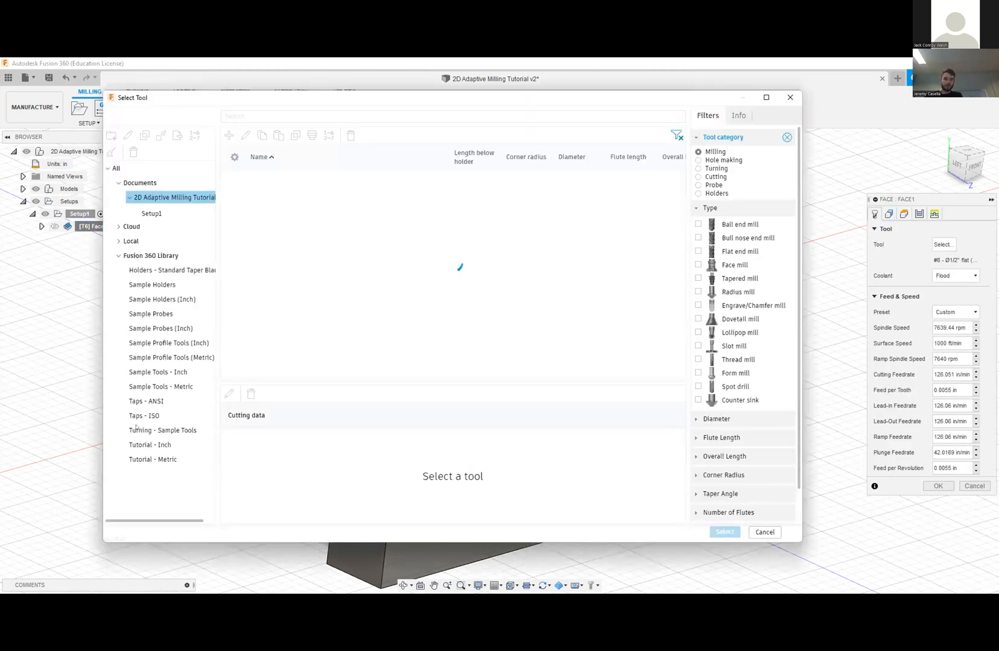
{"action": "left_click", "coordinate": [160, 448]}
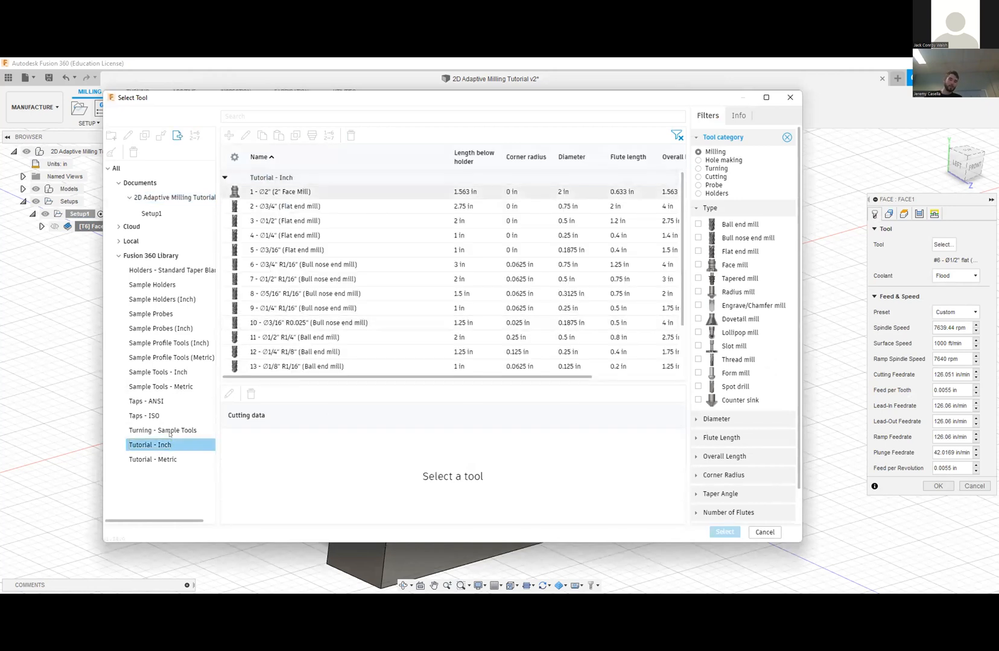
{"action": "left_click", "coordinate": [280, 191]}
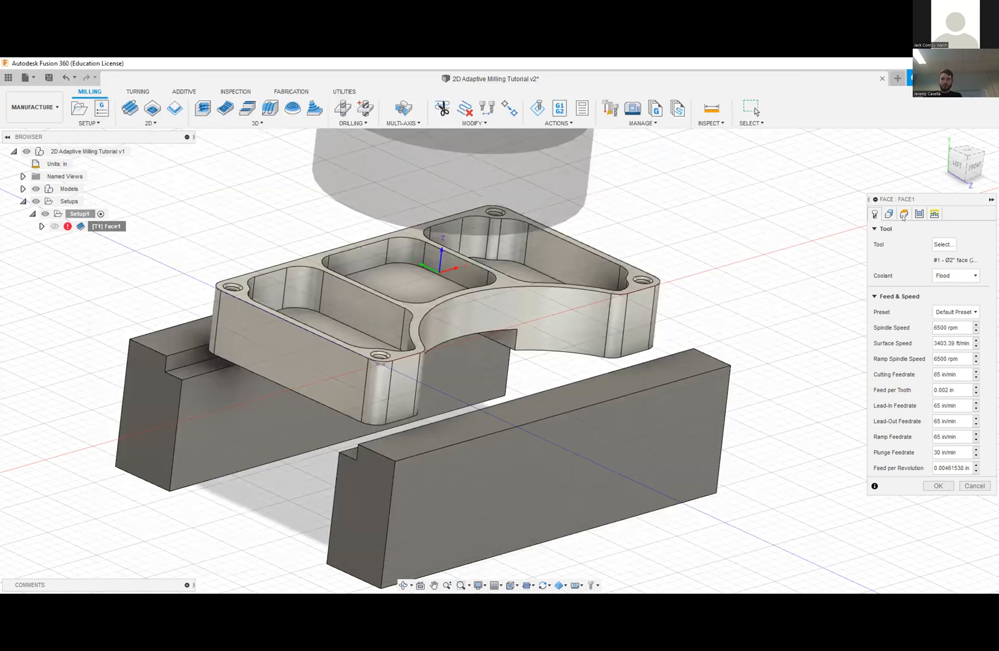
- Check the Face operation's stepover expression and regenerate the toolpath for the 2" face mill
{"action": "left_click", "coordinate": [903, 214]}
{"action": "left_click", "coordinate": [918, 213]}
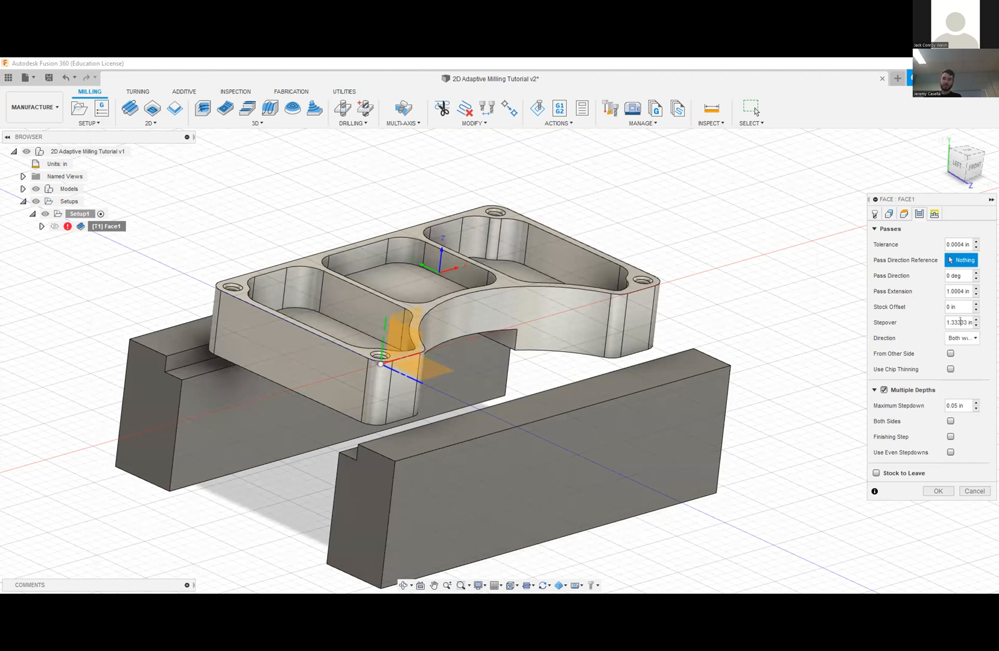
{"action": "right_click", "coordinate": [961, 322]}
{"action": "left_click", "coordinate": [928, 364]}
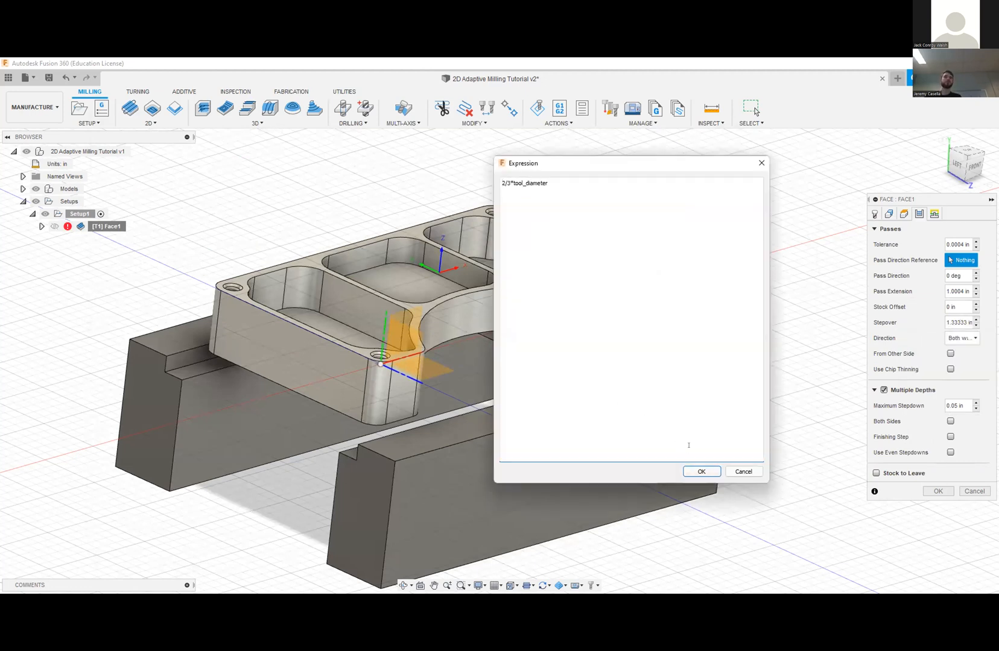
{"action": "left_click", "coordinate": [703, 471]}
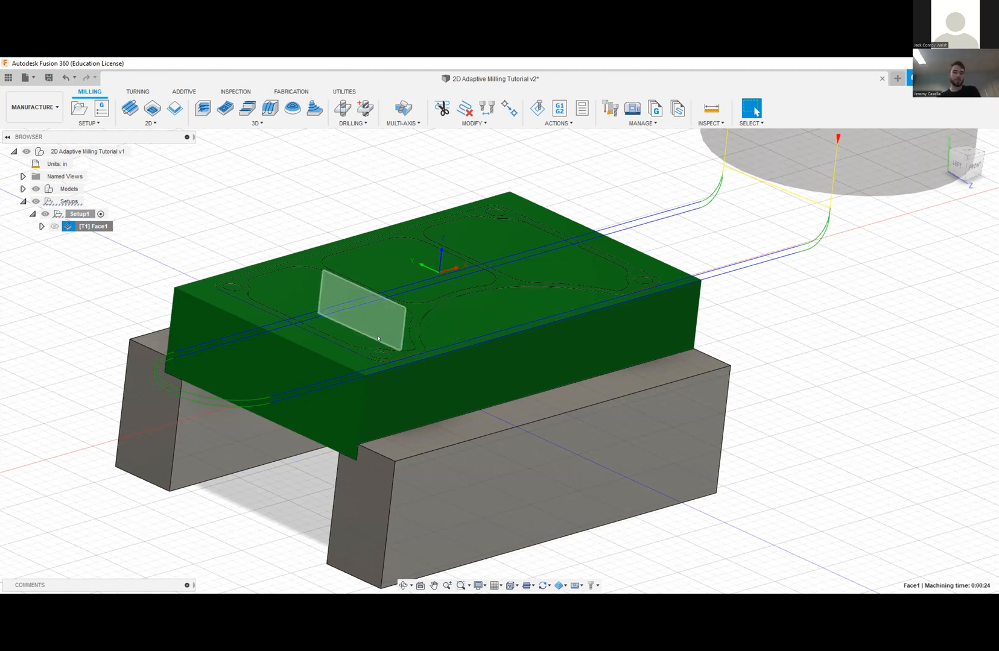
- Review the Face operation's pass settings and accept them as they are
{"action": "right_click", "coordinate": [78, 228]}
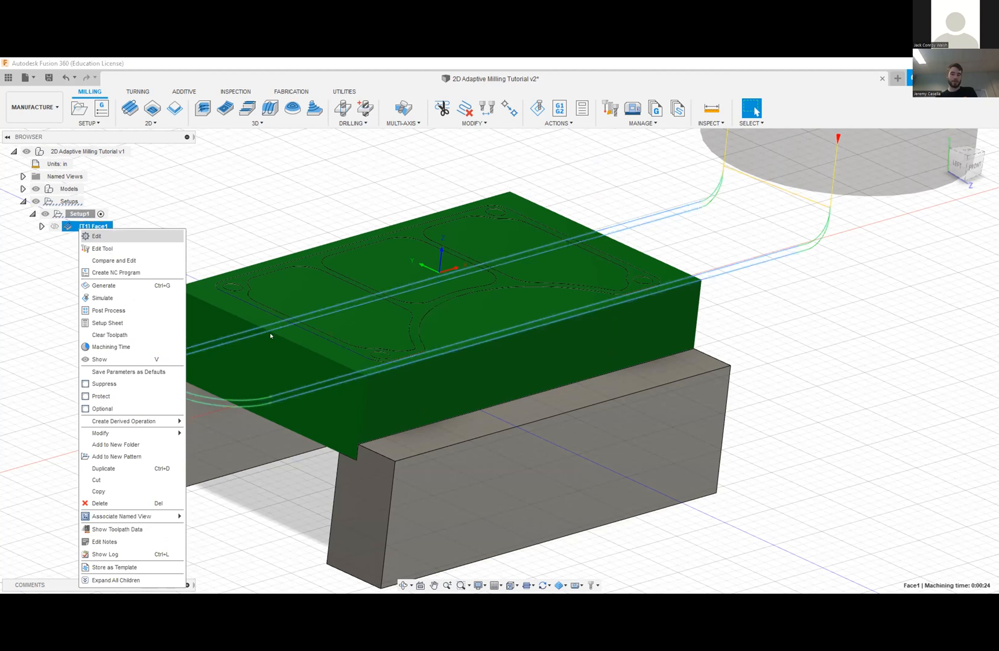
{"action": "left_click", "coordinate": [96, 236]}
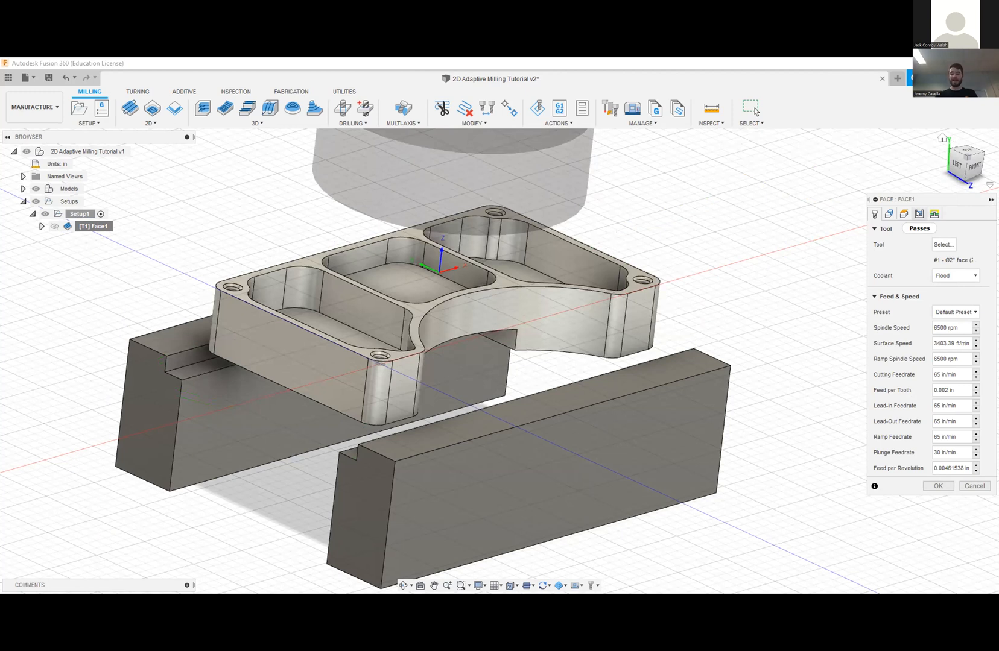
{"action": "left_click", "coordinate": [918, 214]}
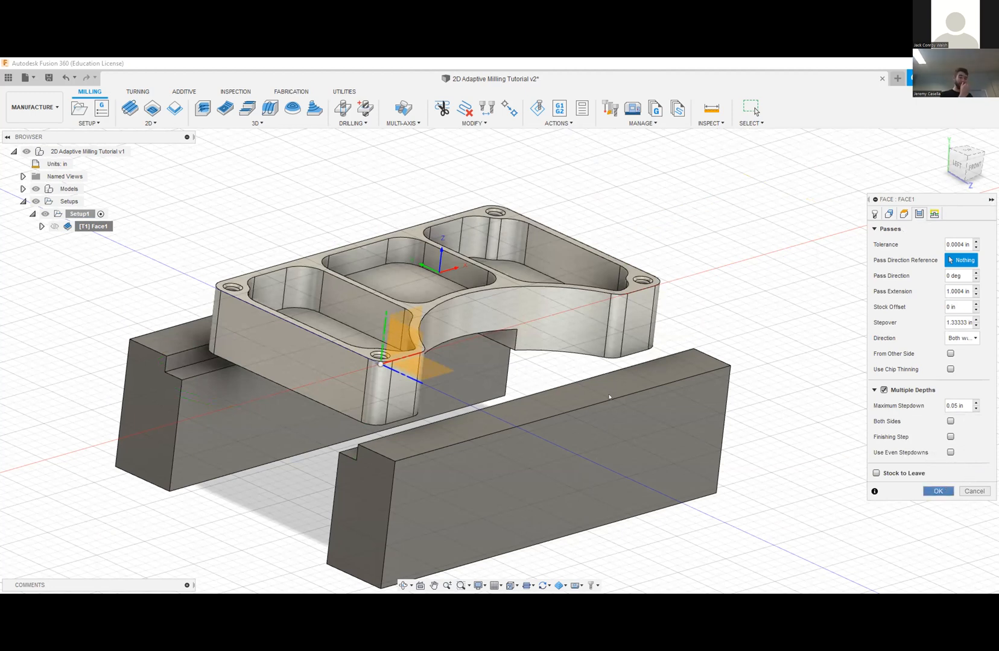
{"action": "key", "text": "Return"}
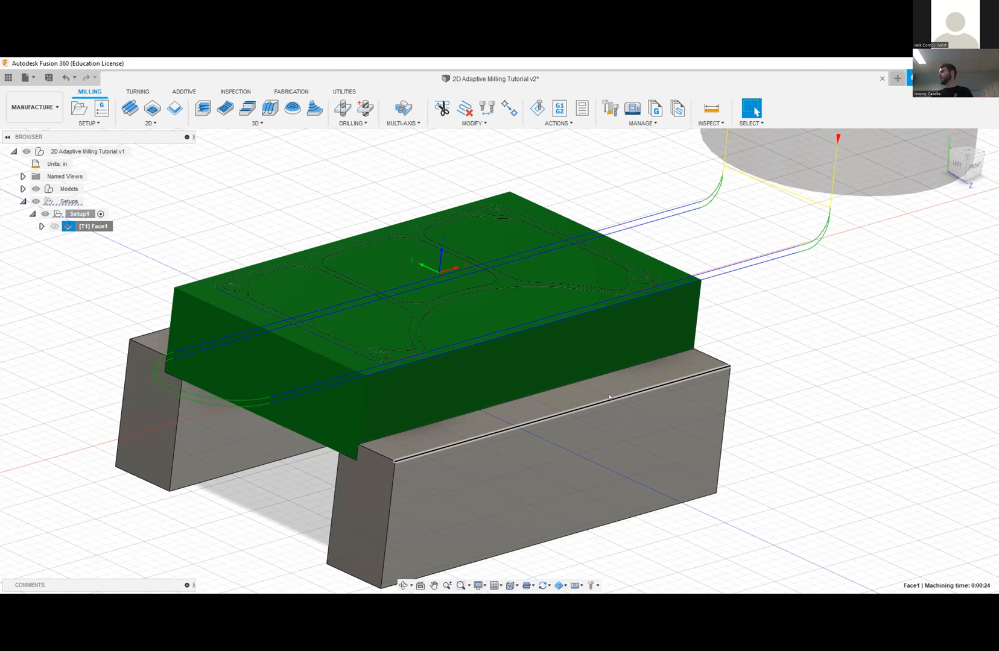
- Deselect the Face operation and save the design as a new version
{"action": "left_click", "coordinate": [311, 202]}
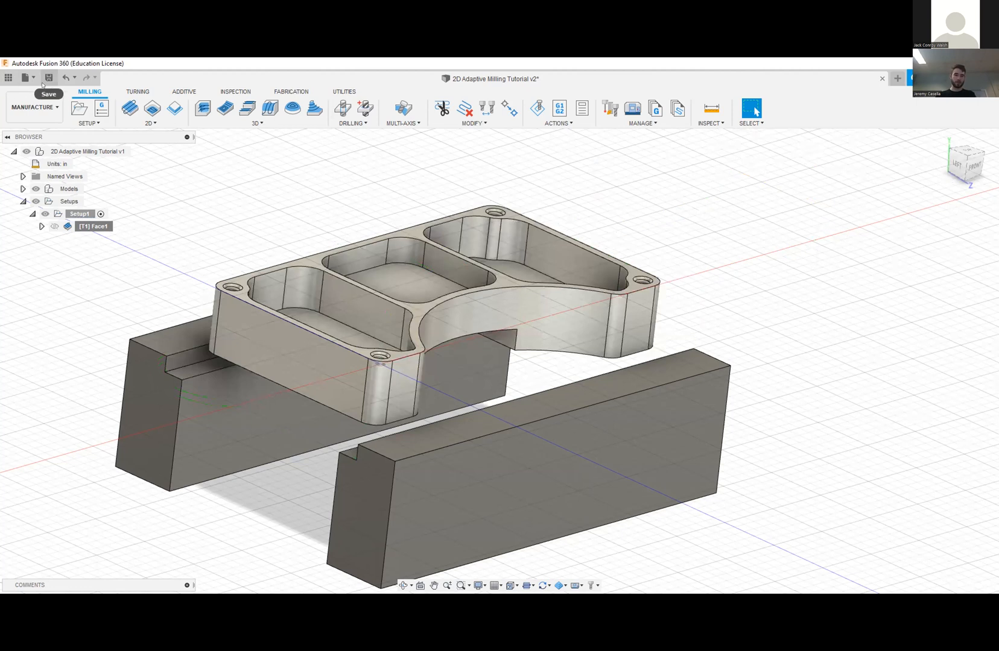
{"action": "left_click", "coordinate": [486, 348]}
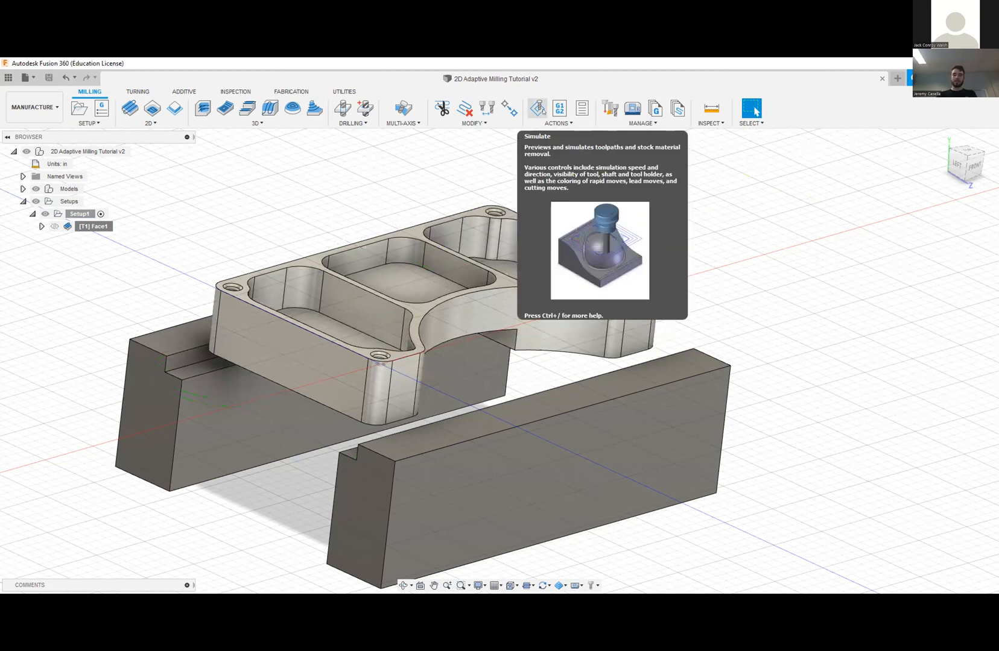
- Open the Face operation's toolpath simulation and set the stock colorization to Material and then to Operation
{"action": "left_click", "coordinate": [555, 122]}
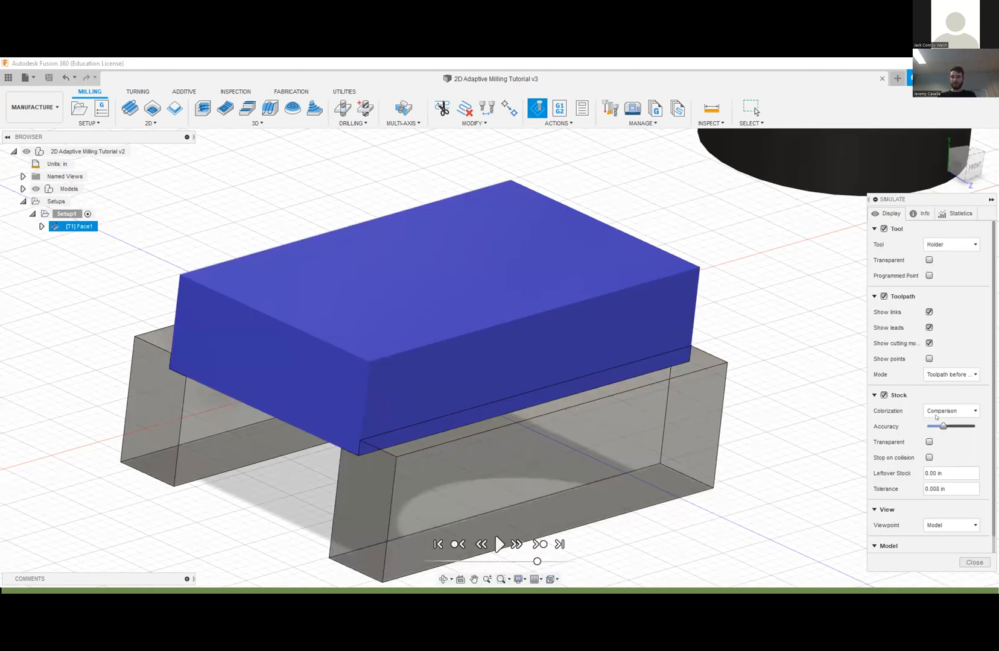
{"action": "left_click", "coordinate": [935, 416]}
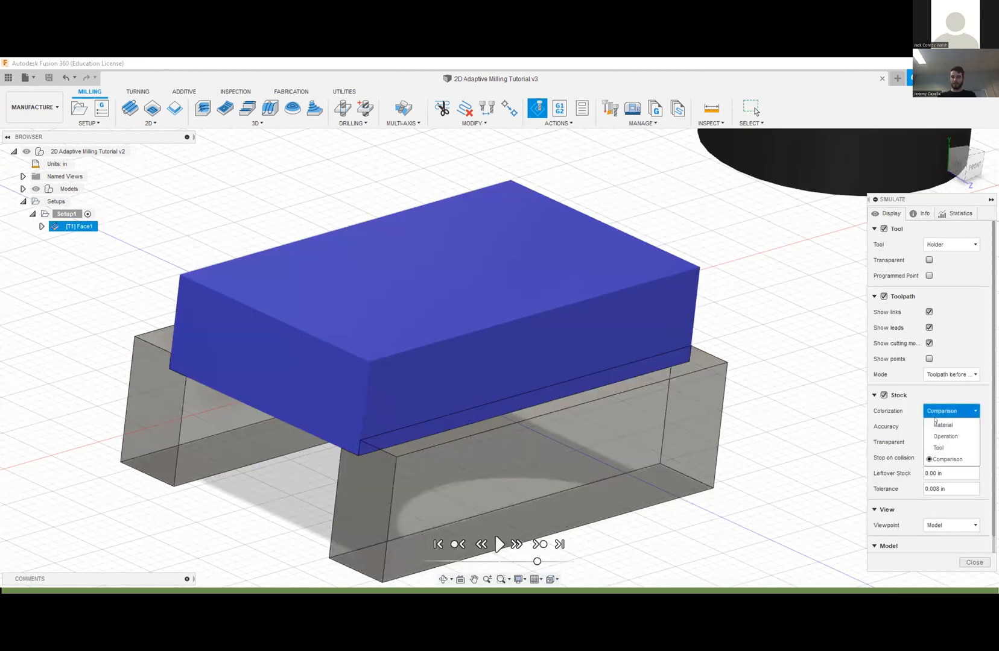
{"action": "left_click", "coordinate": [936, 424]}
{"action": "left_click", "coordinate": [938, 411]}
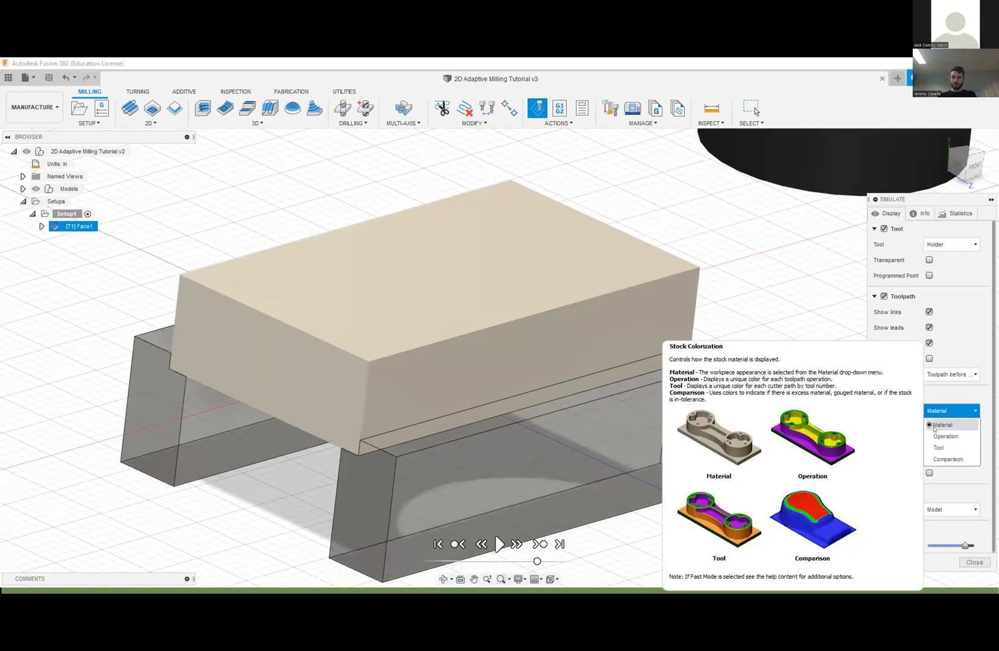
{"action": "left_click", "coordinate": [945, 436]}
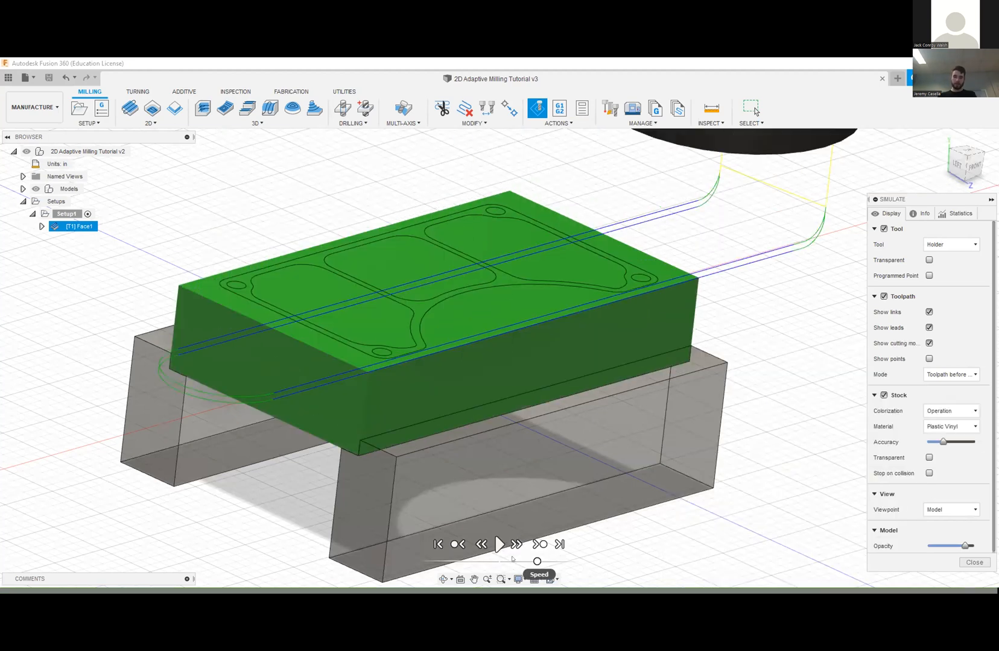
- Lower the playback speed, play the Face toolpath simulation and toggle the stock display
{"action": "left_click", "coordinate": [514, 561]}
{"action": "left_click", "coordinate": [500, 545]}
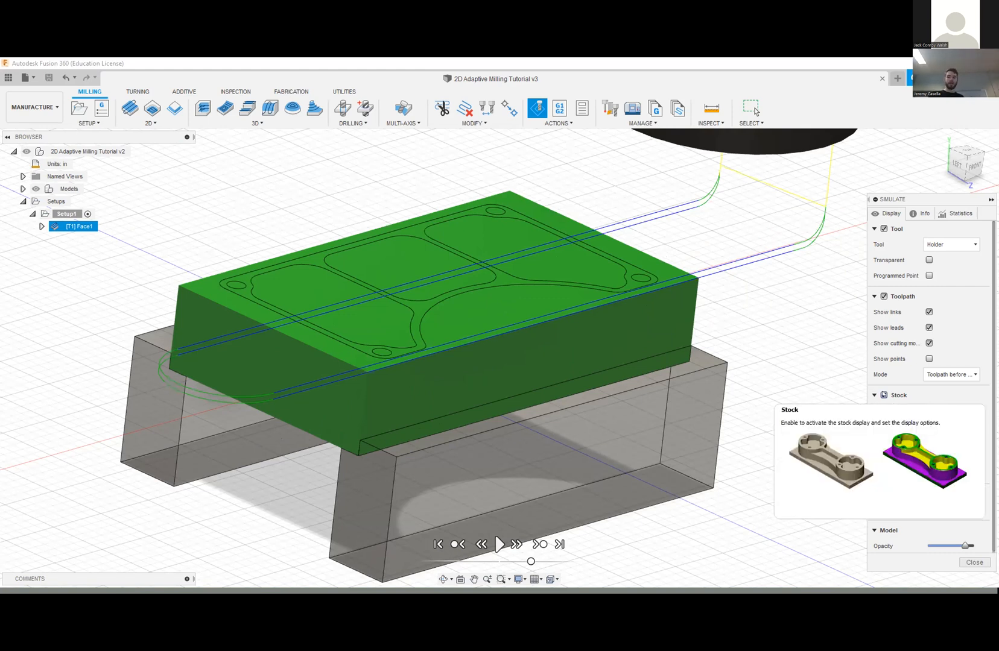
{"action": "left_click", "coordinate": [883, 395]}
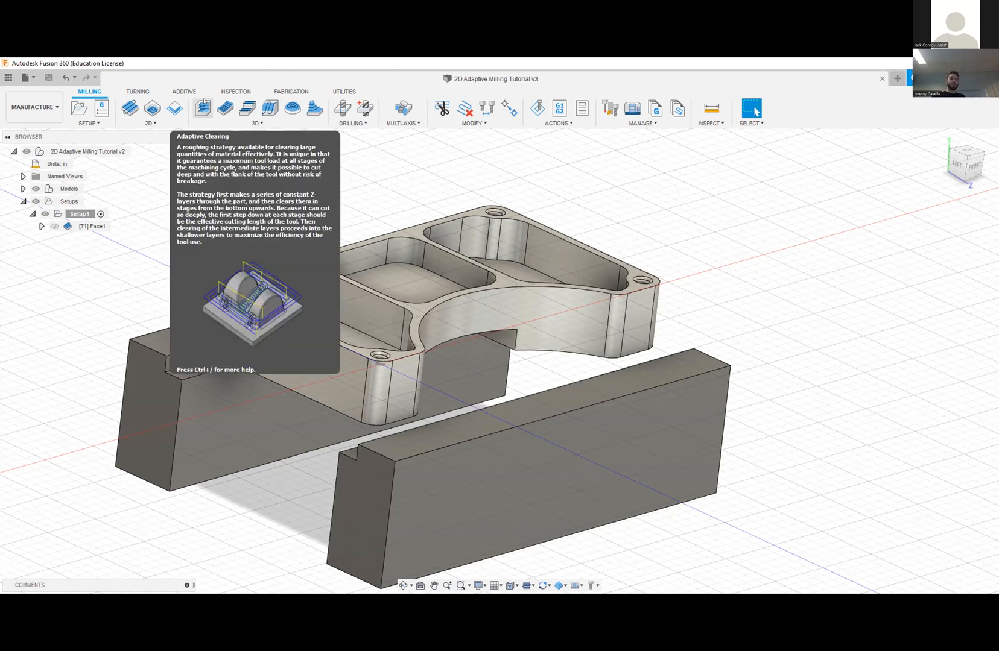
- Measure the radius and diameter of the middle pocket's rounded corner face to judge the cutter size
{"action": "left_click", "coordinate": [146, 110]}
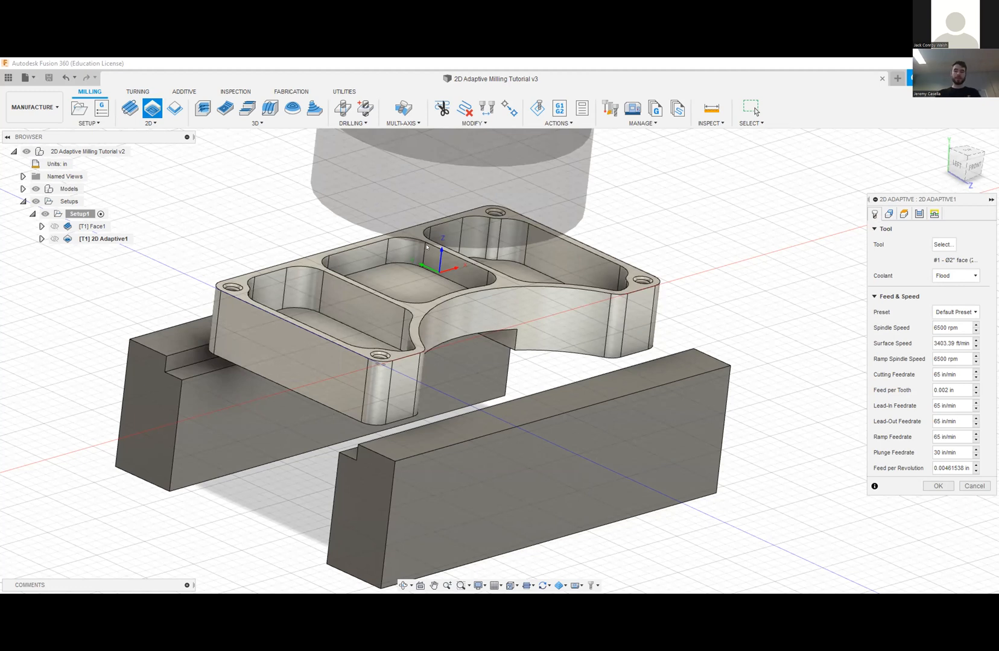
{"action": "key", "text": "Escape"}
{"action": "middle_click_drag", "start_coordinate": [371, 212], "coordinate": [343, 286], "text": "shift"}
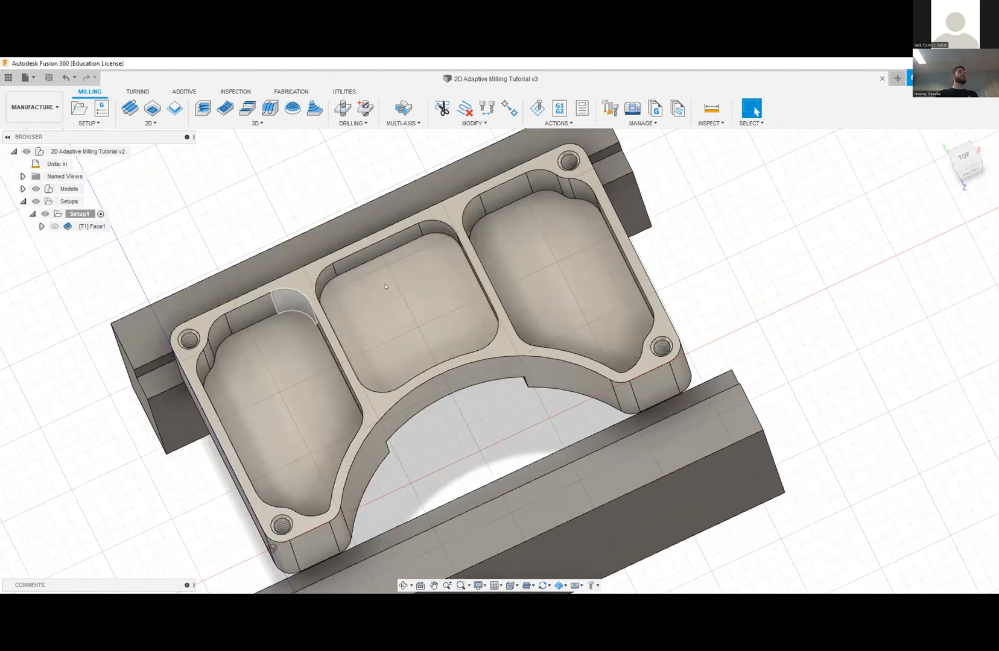
{"action": "scroll", "coordinate": [385, 286], "scroll_direction": "up", "scroll_amount": 2}
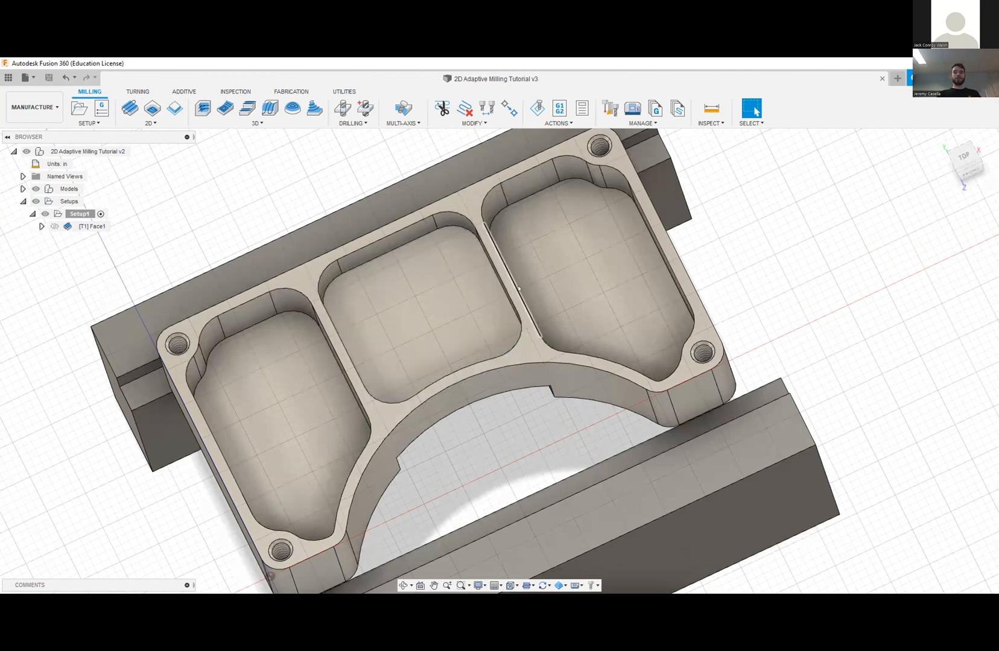
{"action": "scroll", "coordinate": [519, 289], "scroll_direction": "up", "scroll_amount": 2}
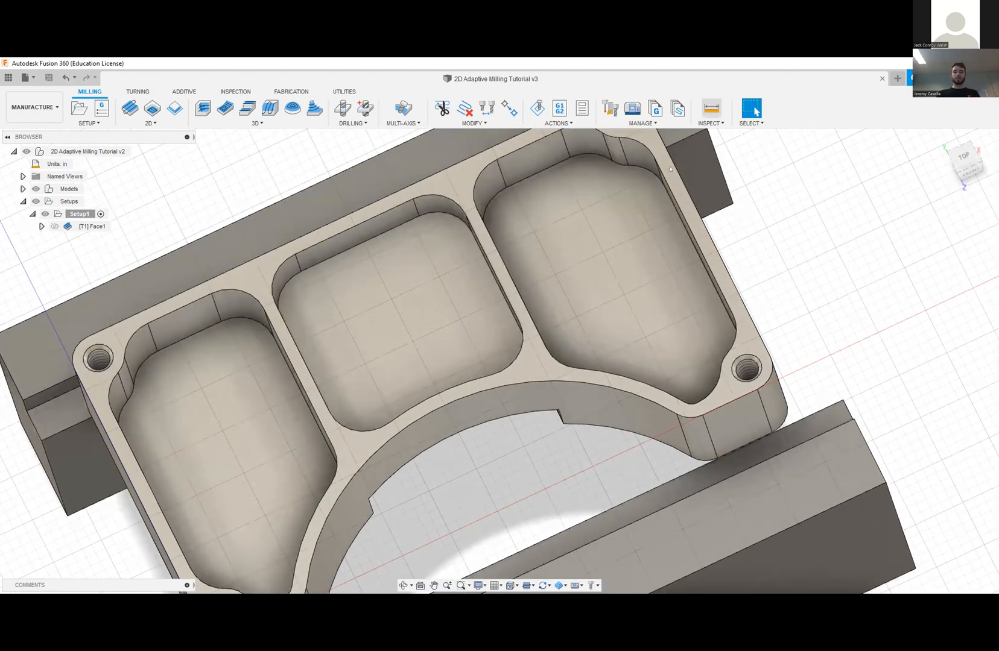
{"action": "key", "text": "i"}
{"action": "scroll", "coordinate": [440, 209], "scroll_direction": "up", "scroll_amount": 2}
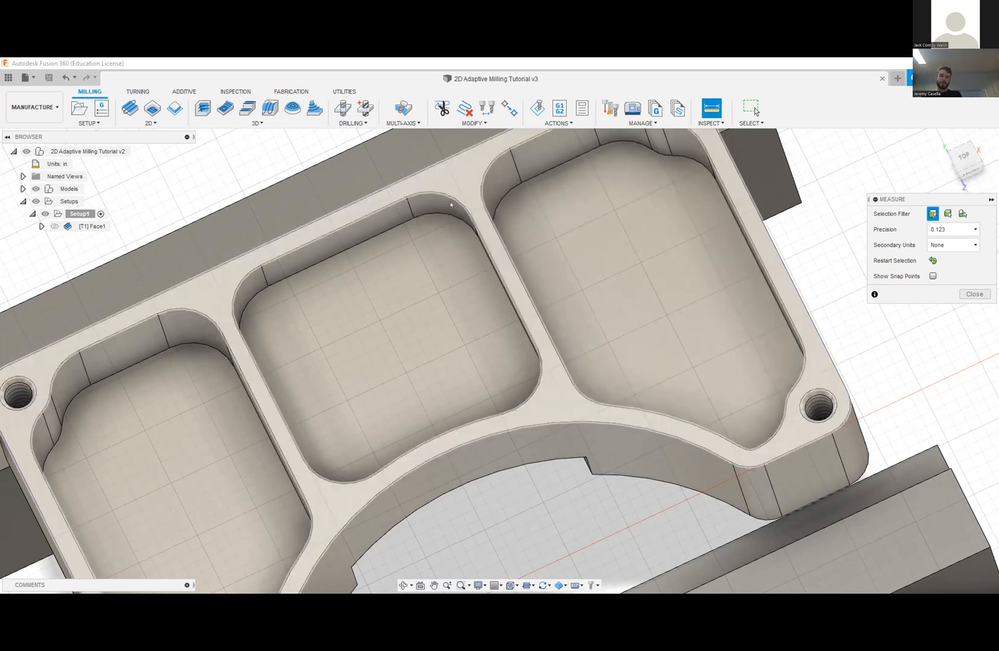
{"action": "left_click", "coordinate": [451, 204]}
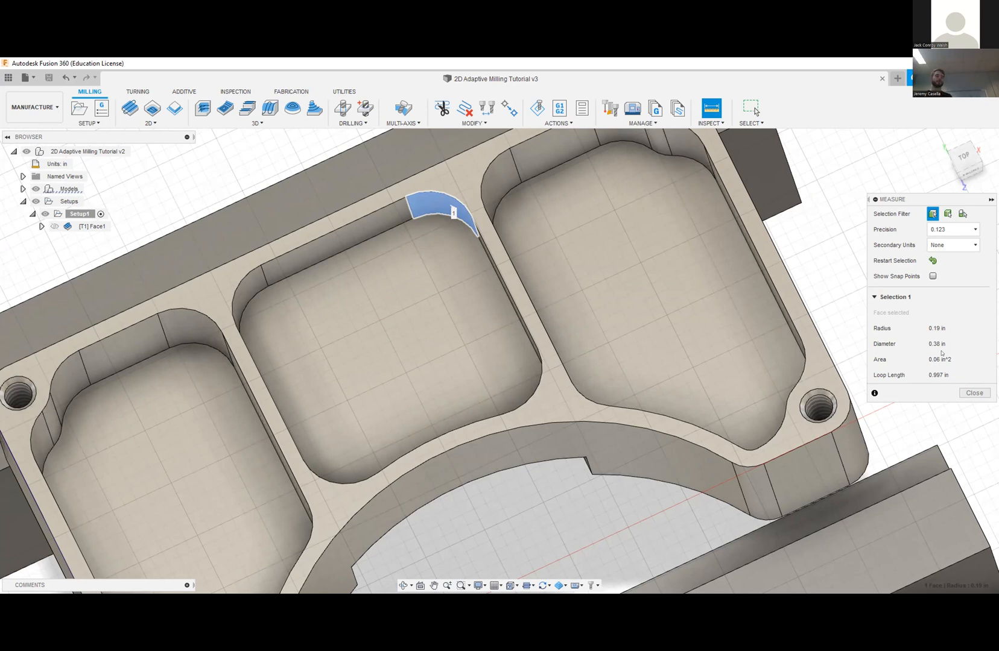
{"action": "left_click", "coordinate": [974, 392]}
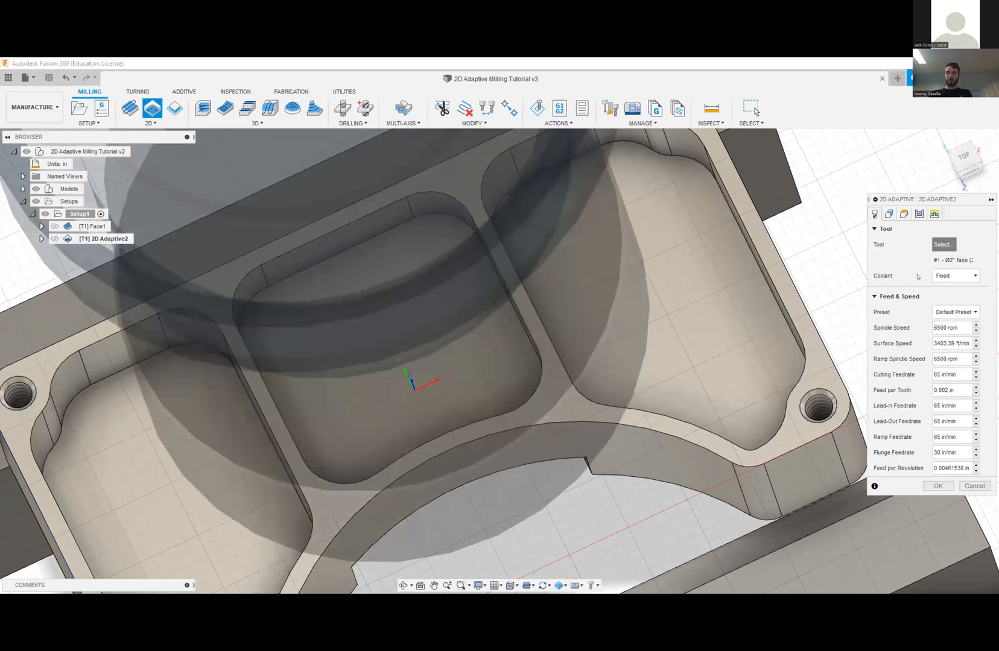
- Browse the tool libraries for the new 2D Adaptive operation, ending in the Sample Tools - Inch library
{"action": "left_click", "coordinate": [943, 245]}
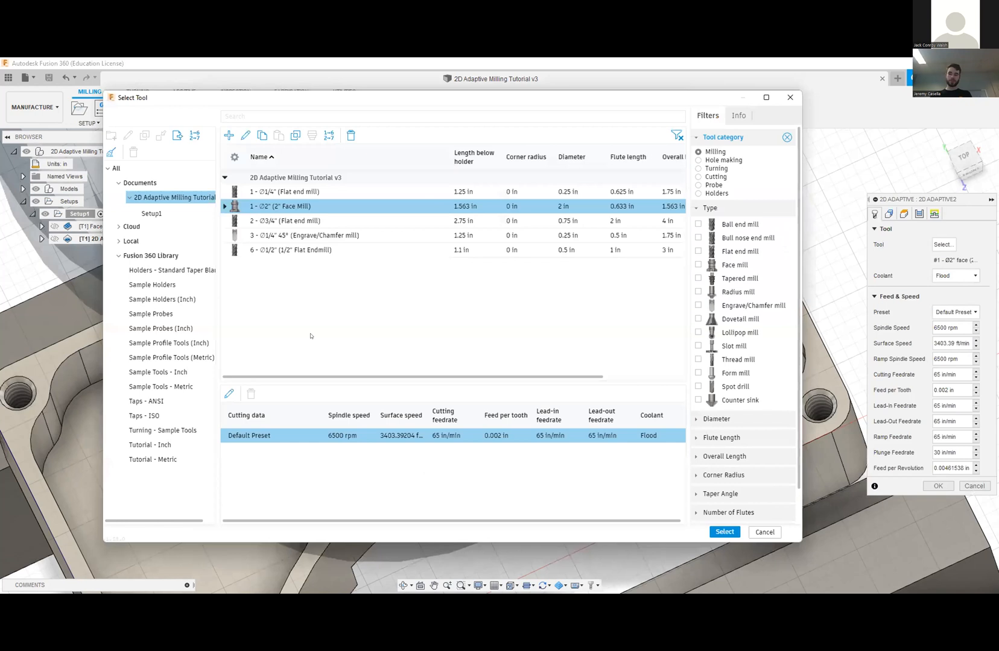
{"action": "left_click", "coordinate": [151, 445]}
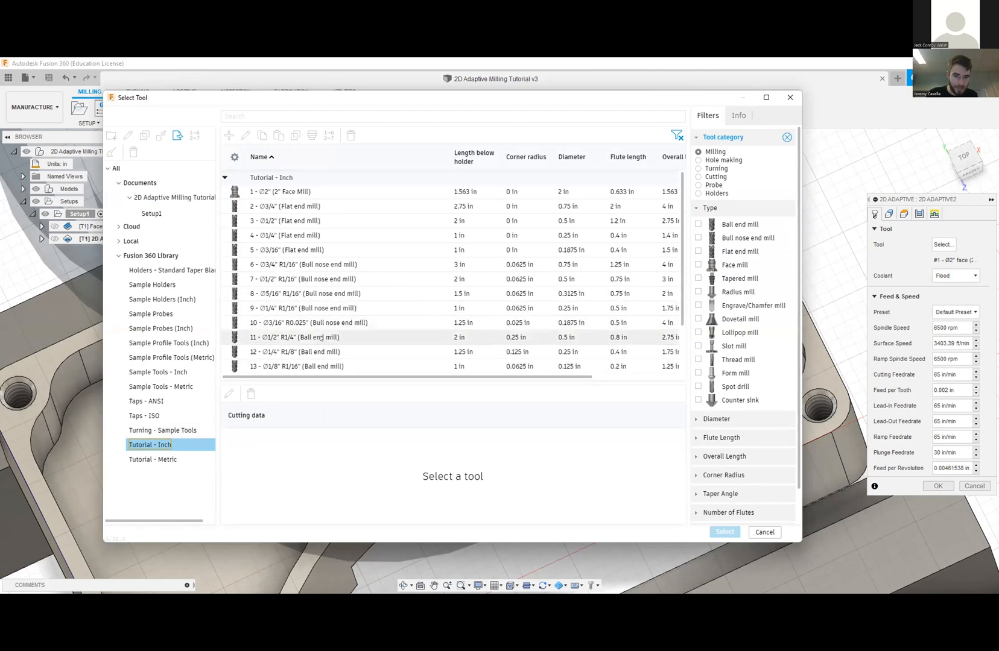
{"action": "scroll", "coordinate": [320, 339], "scroll_direction": "down", "scroll_amount": 1}
{"action": "scroll", "coordinate": [321, 338], "scroll_direction": "up", "scroll_amount": 1}
{"action": "left_click", "coordinate": [194, 343]}
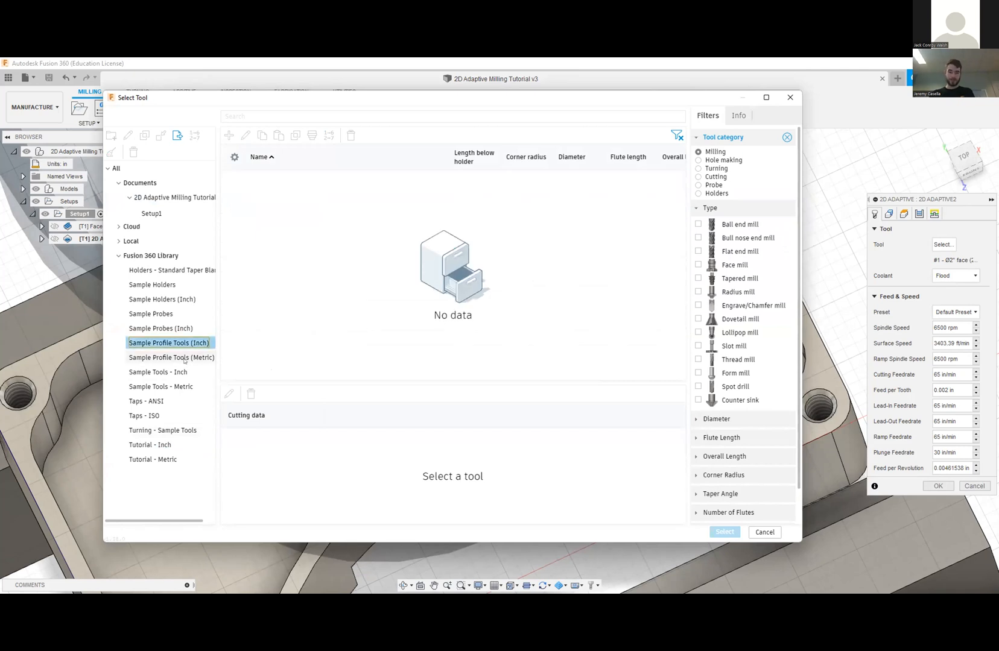
{"action": "left_click", "coordinate": [168, 371]}
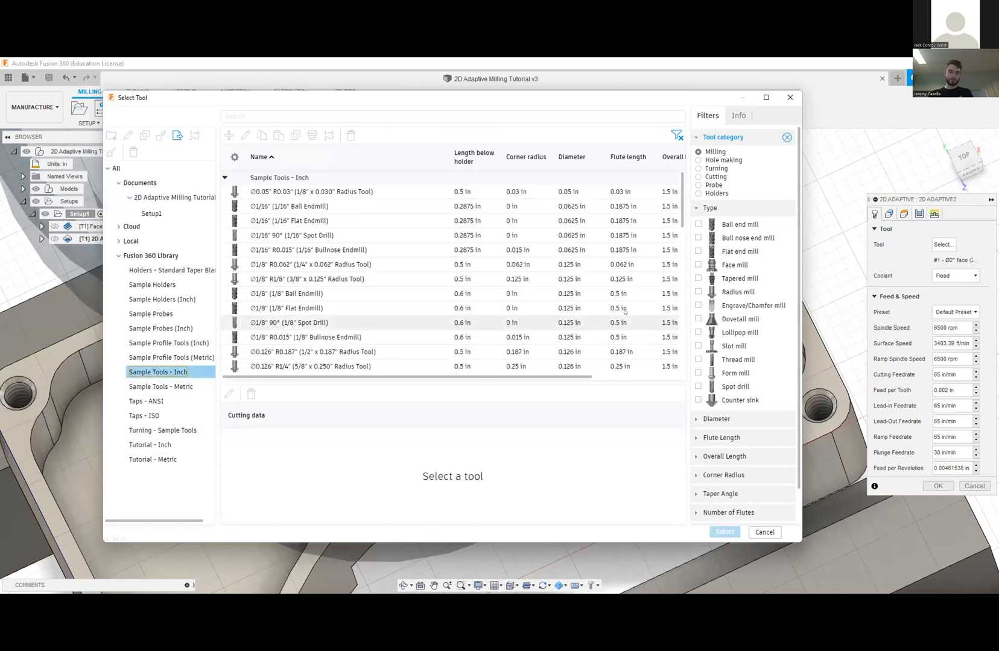
- Filter the library to flat end mills and assign the 3/8" Flat Endmill to the 2D Adaptive operation
{"action": "left_click", "coordinate": [698, 251]}
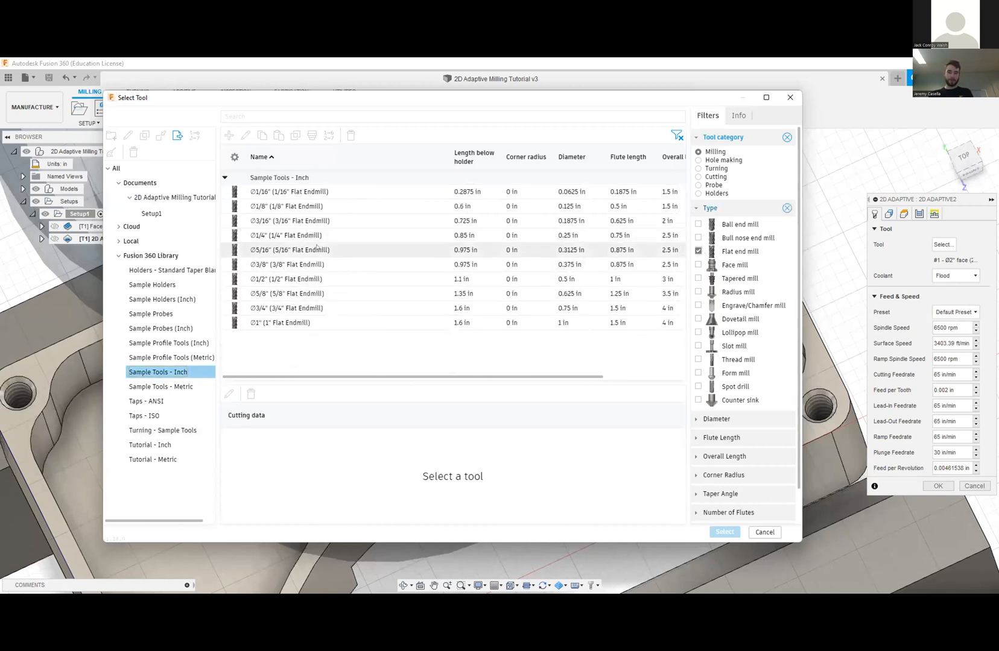
{"action": "left_click", "coordinate": [311, 263]}
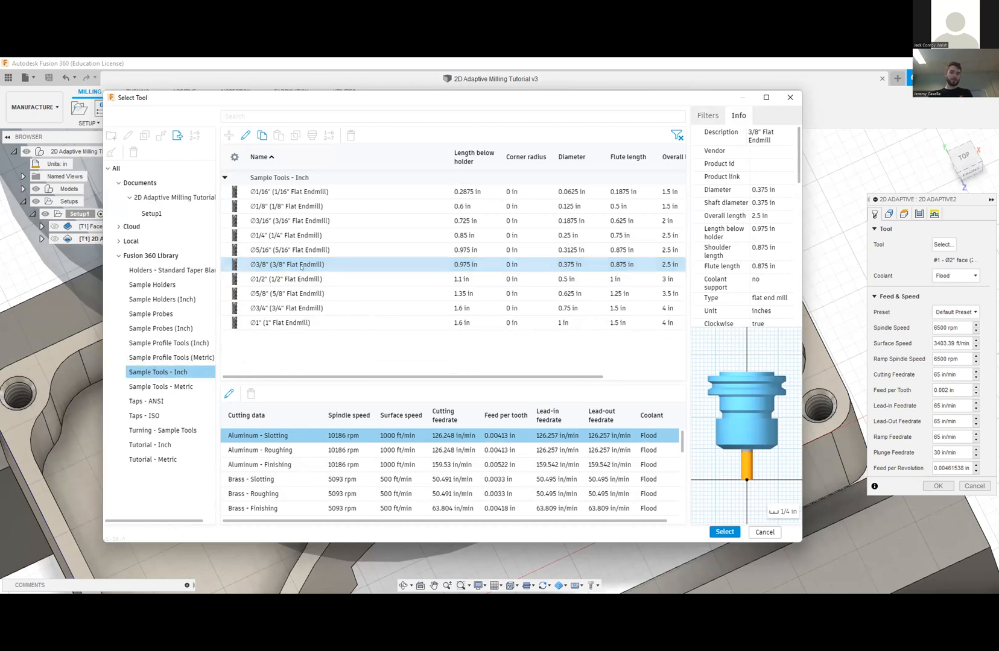
{"action": "left_click", "coordinate": [719, 119]}
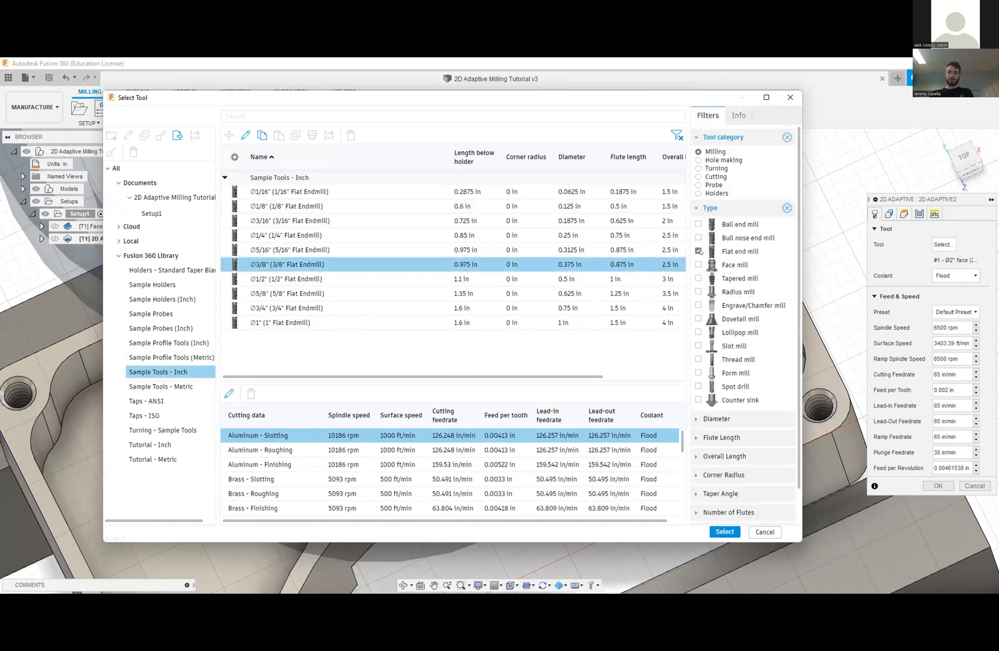
{"action": "left_click", "coordinate": [730, 116]}
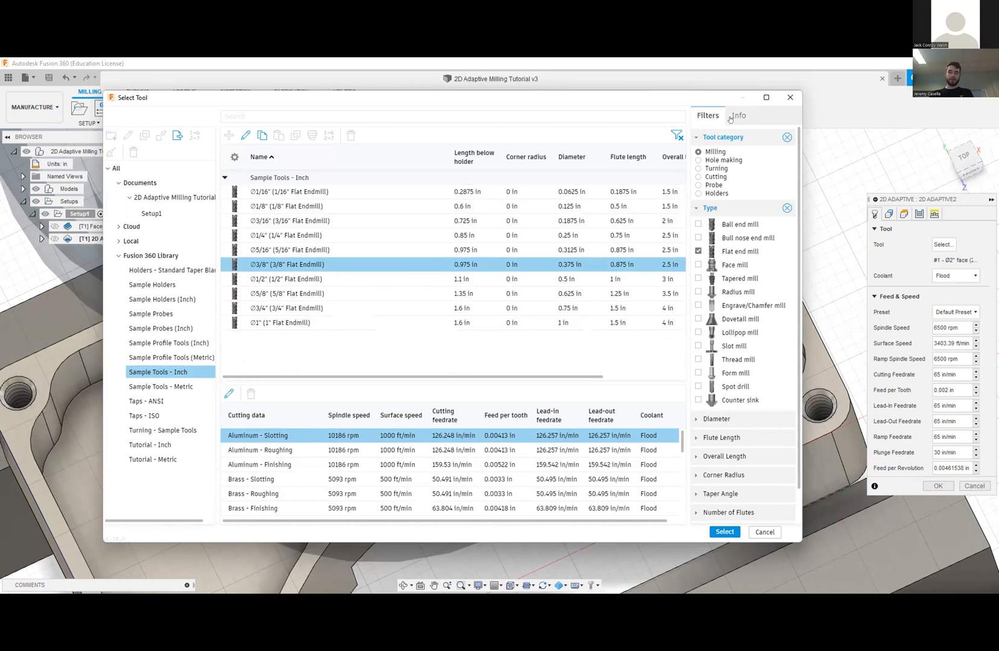
{"action": "left_click", "coordinate": [310, 263]}
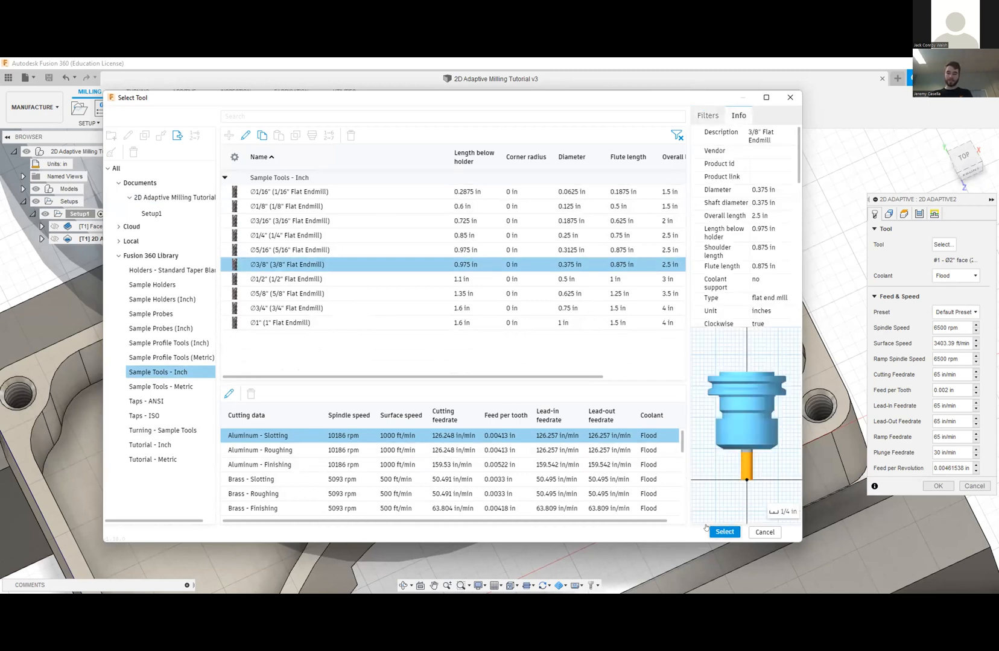
{"action": "key", "text": "Return"}
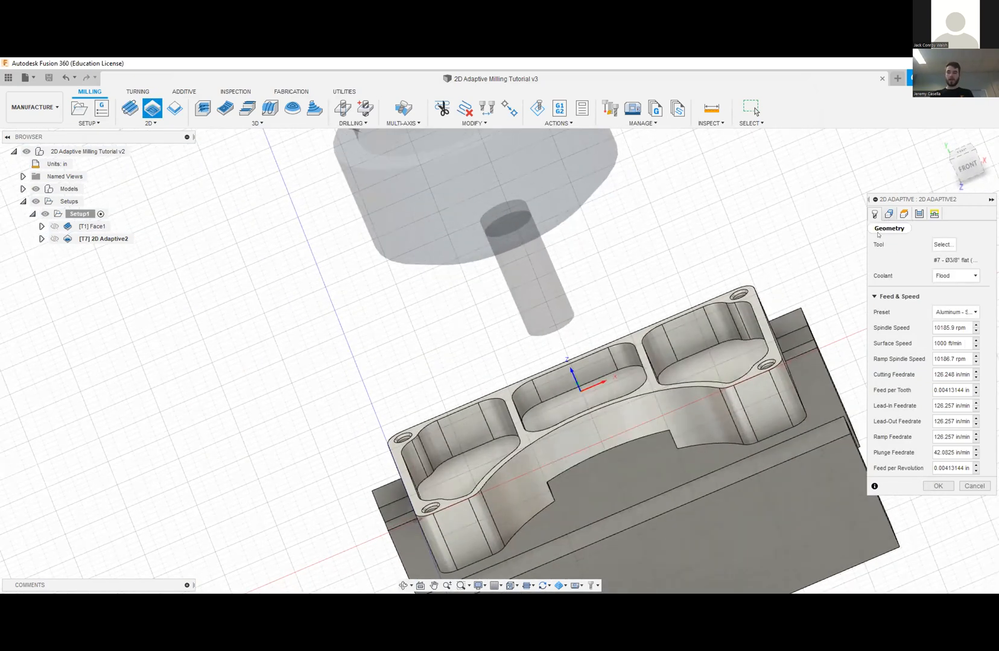
- Select the floors of all three pockets and the part's bottom outline as the 2D Adaptive pocket geometry
{"action": "left_click", "coordinate": [888, 213]}
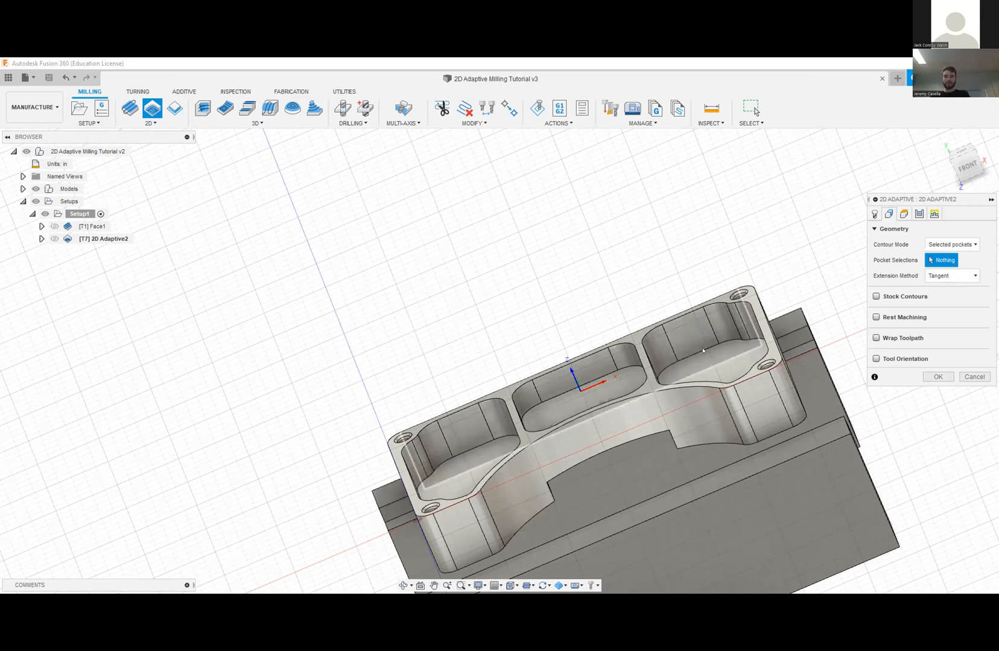
{"action": "left_click", "coordinate": [578, 401]}
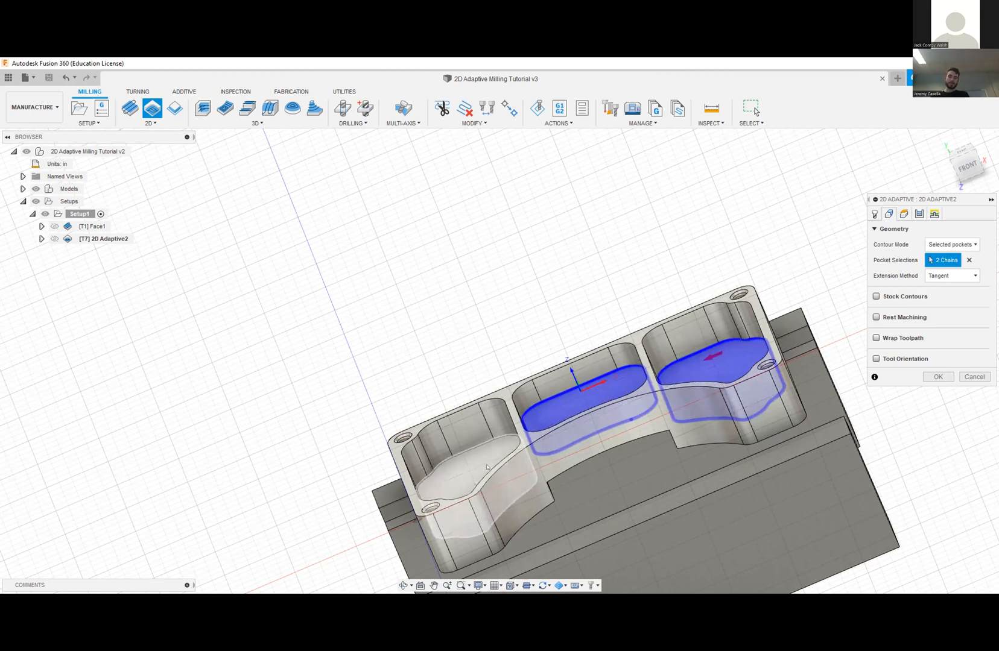
{"action": "left_click", "coordinate": [487, 467]}
{"action": "middle_click_drag", "start_coordinate": [487, 466], "coordinate": [527, 433], "text": "shift"}
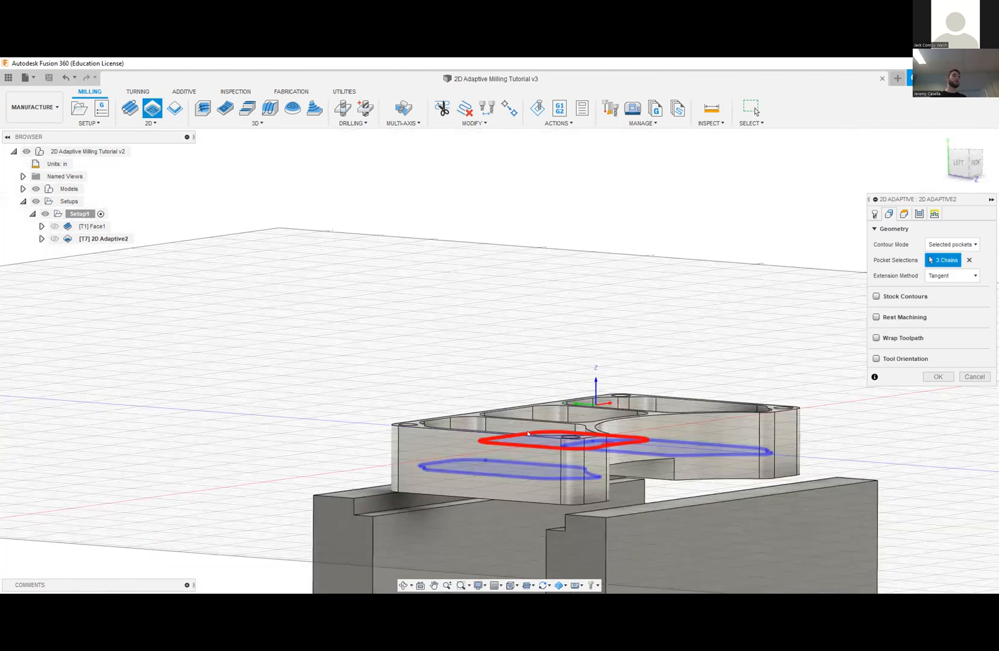
{"action": "left_click", "coordinate": [496, 500]}
{"action": "mouse_move", "coordinate": [613, 464]}
{"action": "middle_mouse_down", "text": "shift"}
{"action": "mouse_move", "coordinate": [590, 486]}
{"action": "mouse_move", "coordinate": [609, 461]}
{"action": "middle_mouse_up", "text": "shift"}
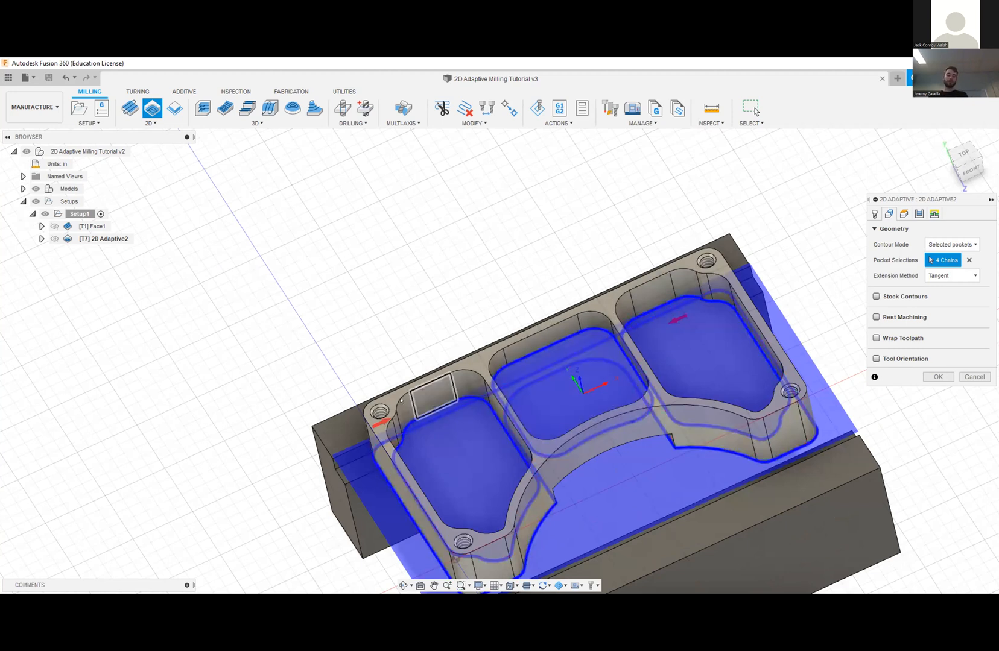
{"action": "middle_click_drag", "start_coordinate": [339, 422], "coordinate": [469, 446], "text": "shift"}
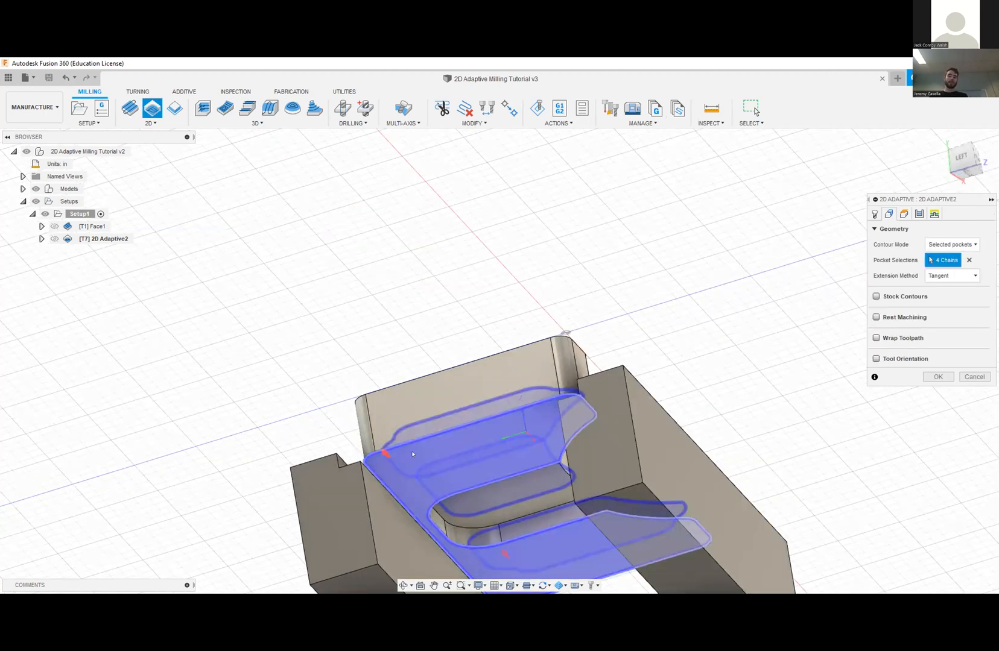
{"action": "middle_click_drag", "start_coordinate": [381, 464], "coordinate": [386, 489], "text": "shift"}
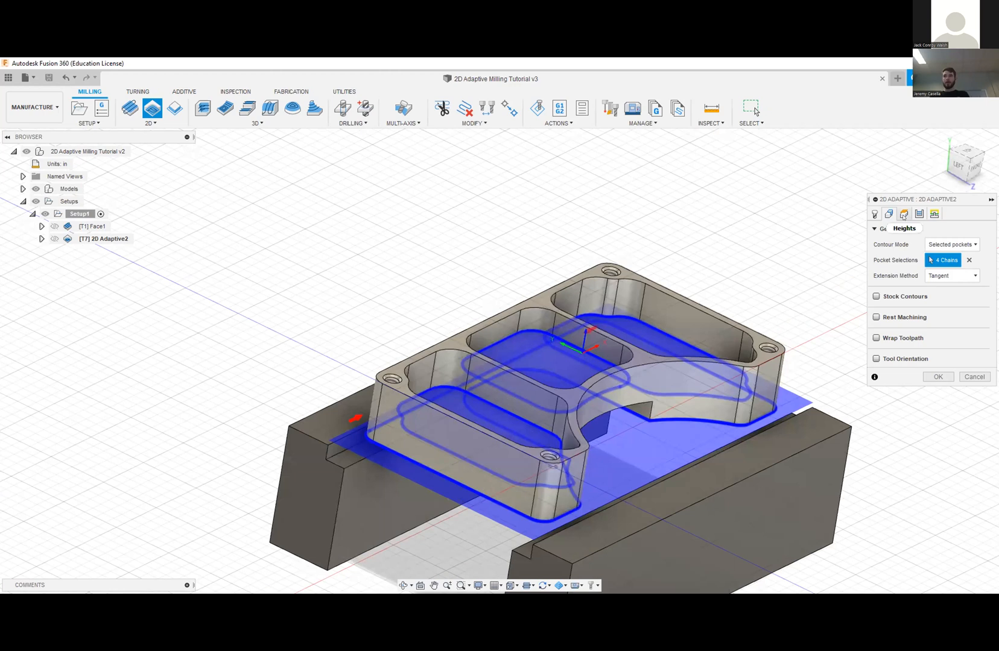
- Review the 2D Adaptive height settings and the optimal load in its pass settings
{"action": "left_click", "coordinate": [903, 216]}
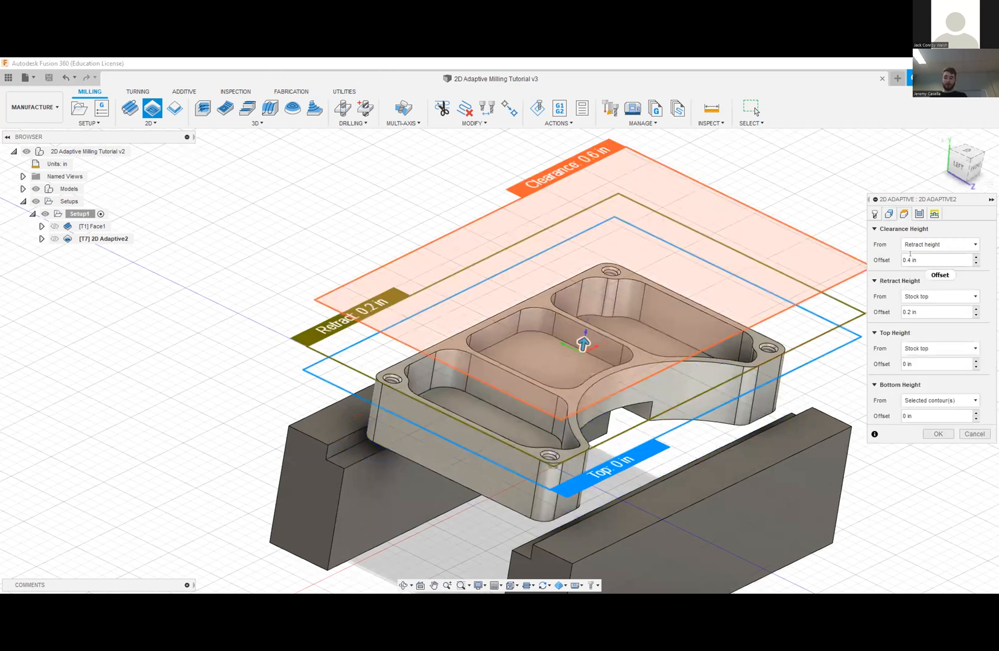
{"action": "left_click", "coordinate": [919, 214]}
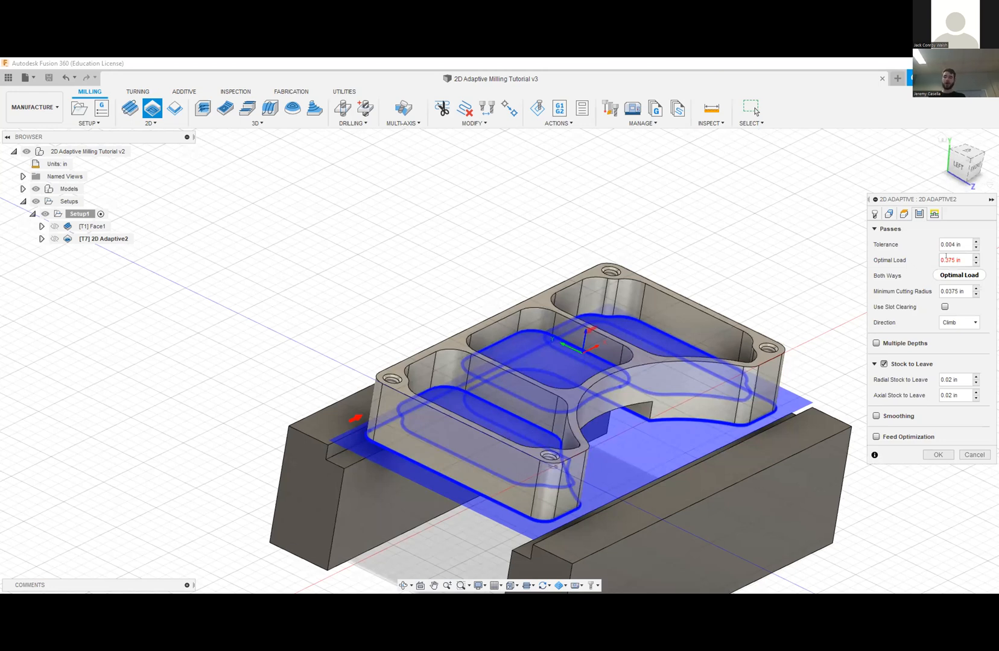
{"action": "mouse_move", "coordinate": [951, 260]}
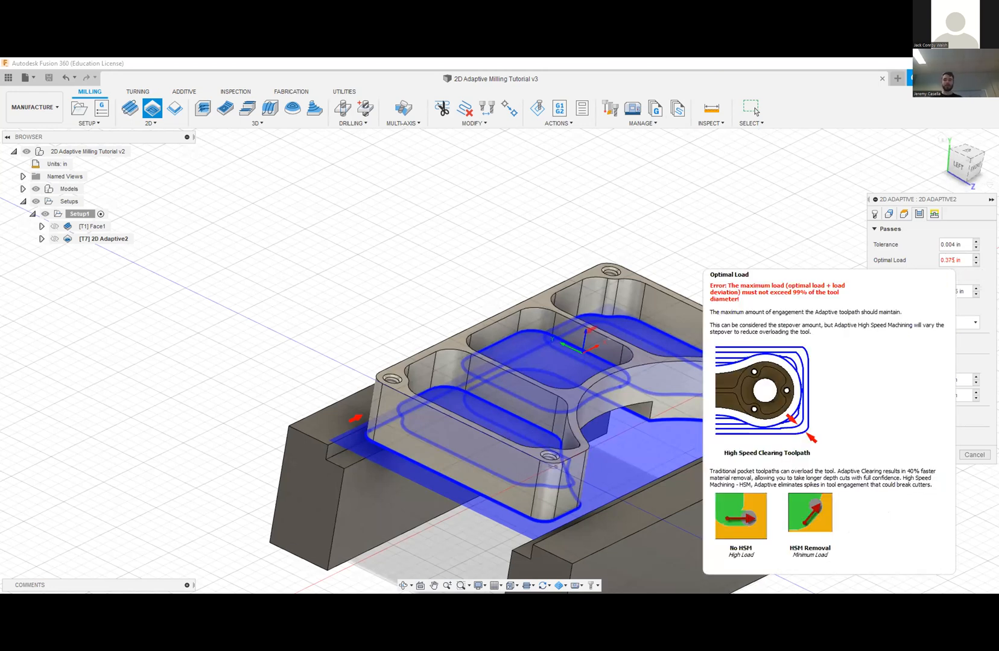
- Define the 2D Adaptive2 optimal load with the expression .1*tool_diameter
{"action": "right_click", "coordinate": [966, 260]}
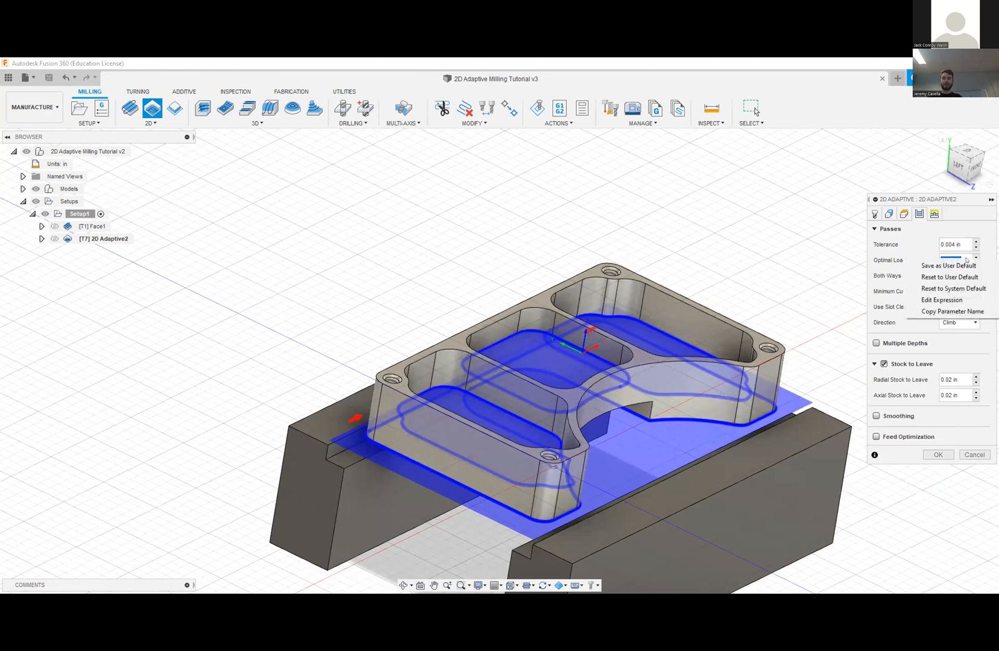
{"action": "left_click", "coordinate": [952, 299]}
{"action": "key", "text": "ctrl+a"}
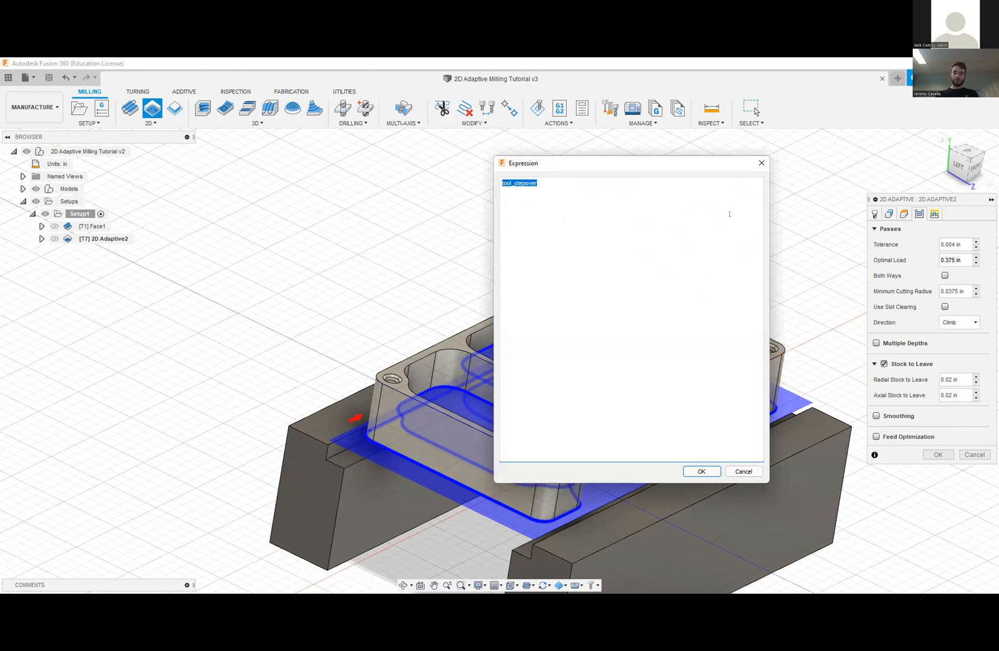
{"action": "type", "text": ".1*tool_diameter"}
{"action": "left_click", "coordinate": [700, 471]}
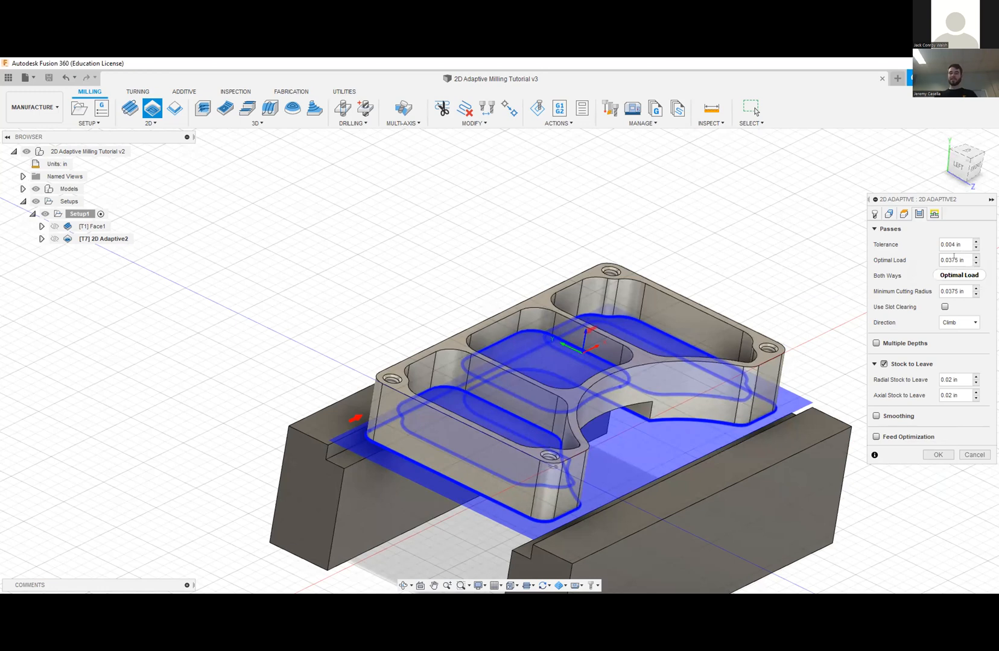
{"action": "mouse_move", "coordinate": [951, 259]}
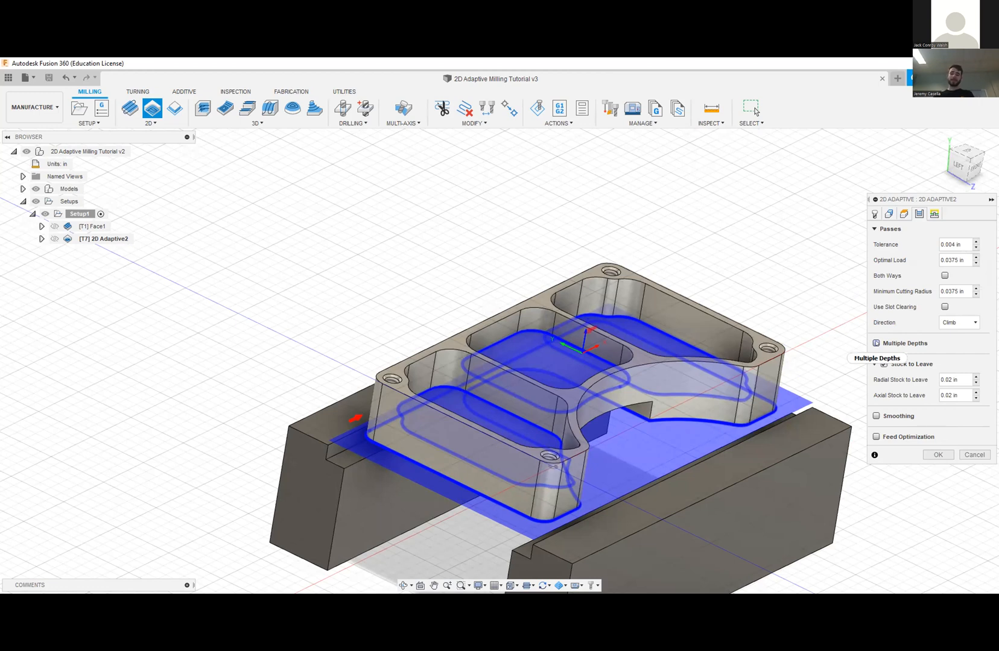
{"action": "left_click", "coordinate": [876, 343]}
{"action": "left_click", "coordinate": [954, 359]}
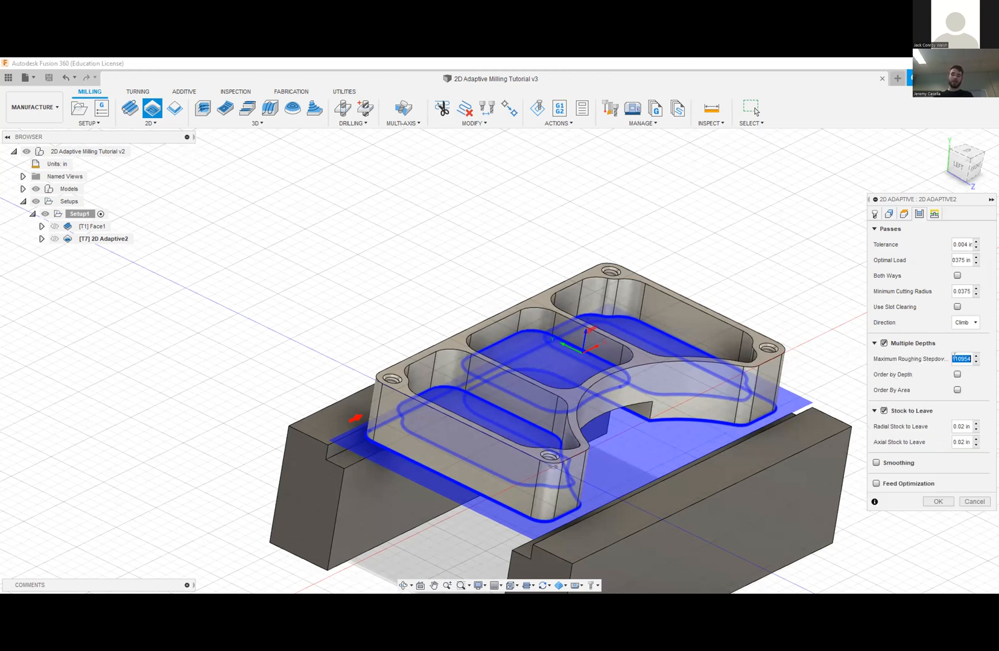
{"action": "left_click", "coordinate": [883, 343]}
{"action": "left_click", "coordinate": [884, 343]}
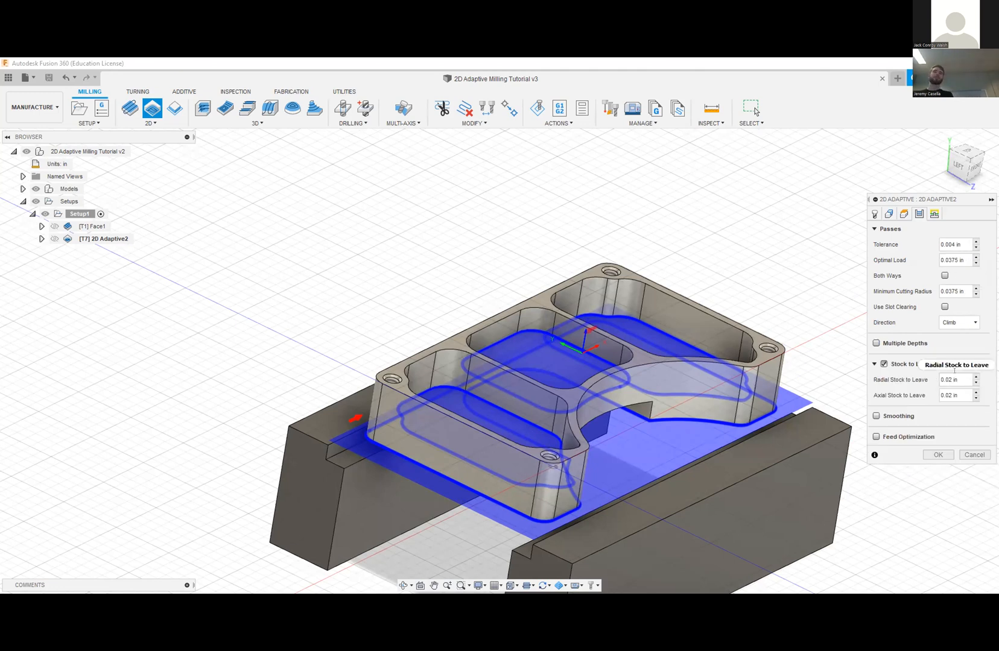
- Set the axial stock to leave to 0 in the 2D Adaptive2 operation and generate its toolpath
{"action": "mouse_move", "coordinate": [954, 370]}
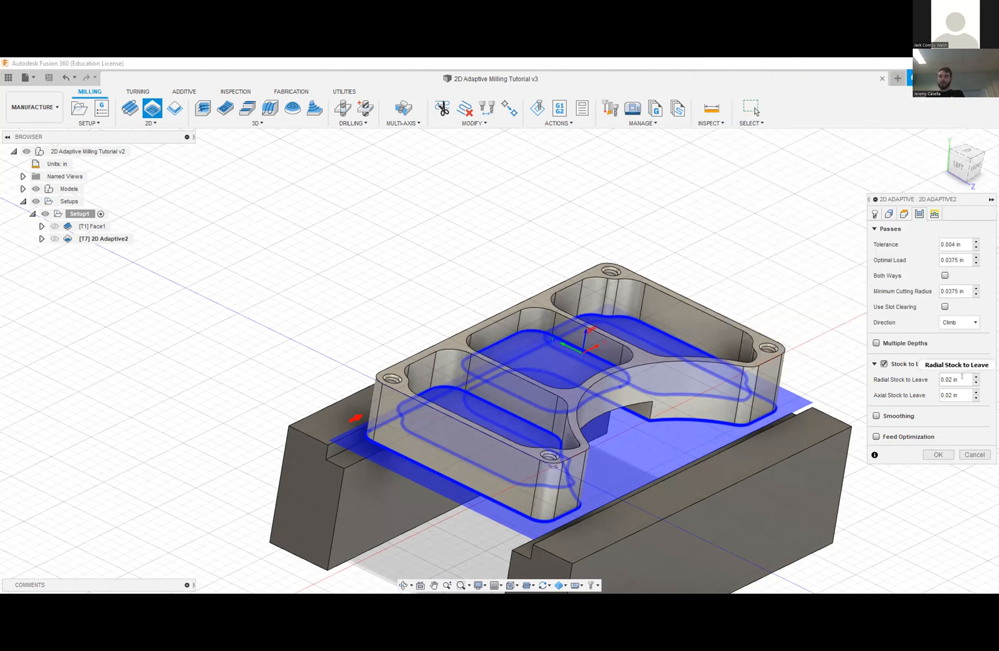
{"action": "left_click", "coordinate": [955, 396]}
{"action": "type", "text": "05"}
{"action": "key", "text": "BackSpace"}
{"action": "type", "text": "0"}
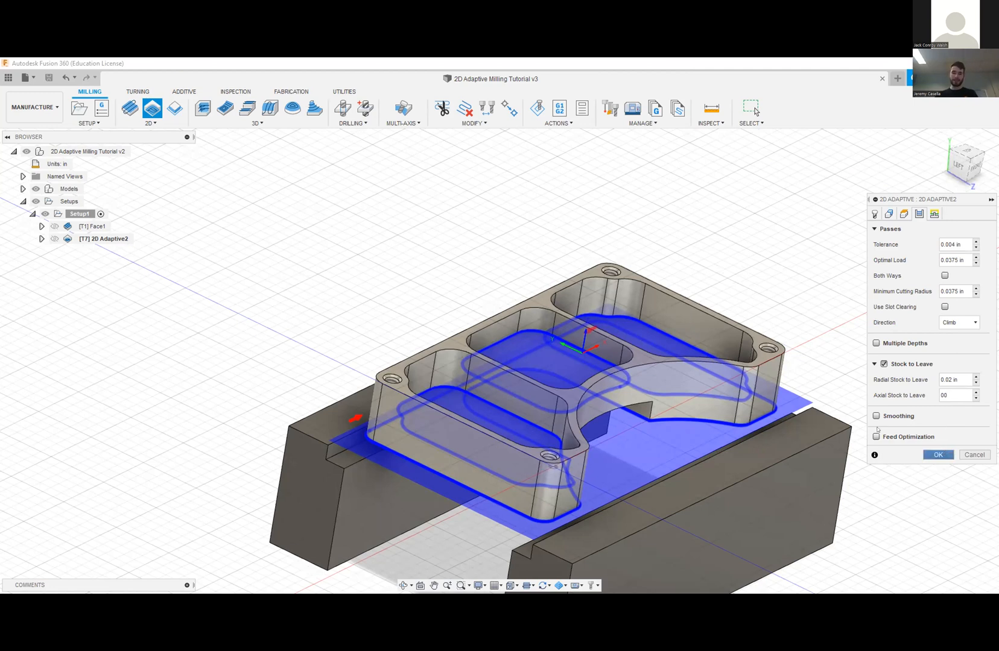
{"action": "left_click", "coordinate": [938, 455]}
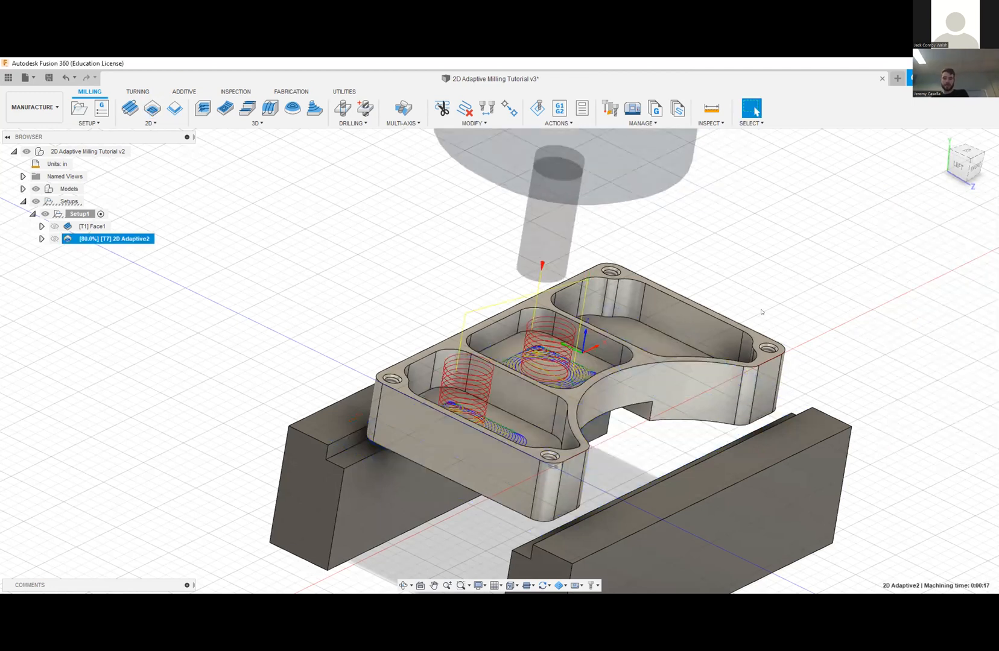
- Remove the part's outer perimeter contour from the 2D Adaptive2 pocket selections, keeping the three inner pockets, and regenerate the toolpath
{"action": "mouse_move", "coordinate": [743, 330]}
{"action": "middle_mouse_down", "text": "shift"}
{"action": "mouse_move", "coordinate": [745, 362]}
{"action": "mouse_move", "coordinate": [682, 430]}
{"action": "middle_mouse_up", "text": "shift"}
{"action": "middle_click_drag", "start_coordinate": [574, 408], "coordinate": [572, 386], "text": "shift"}
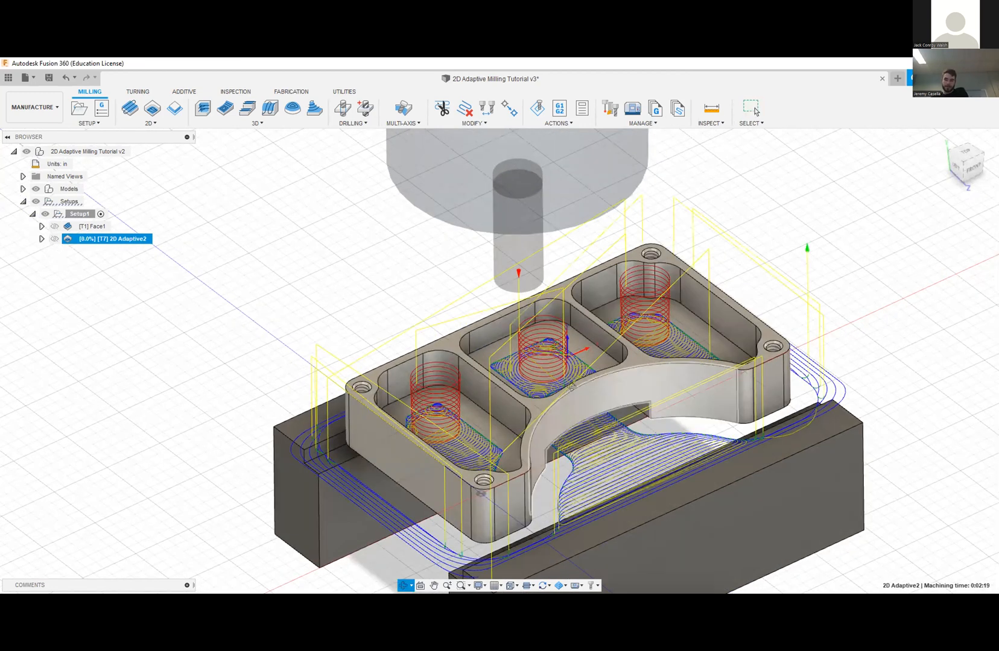
{"action": "middle_click_drag", "start_coordinate": [625, 441], "coordinate": [672, 416], "text": "shift"}
{"action": "middle_click_drag", "start_coordinate": [621, 465], "coordinate": [603, 421], "text": "shift"}
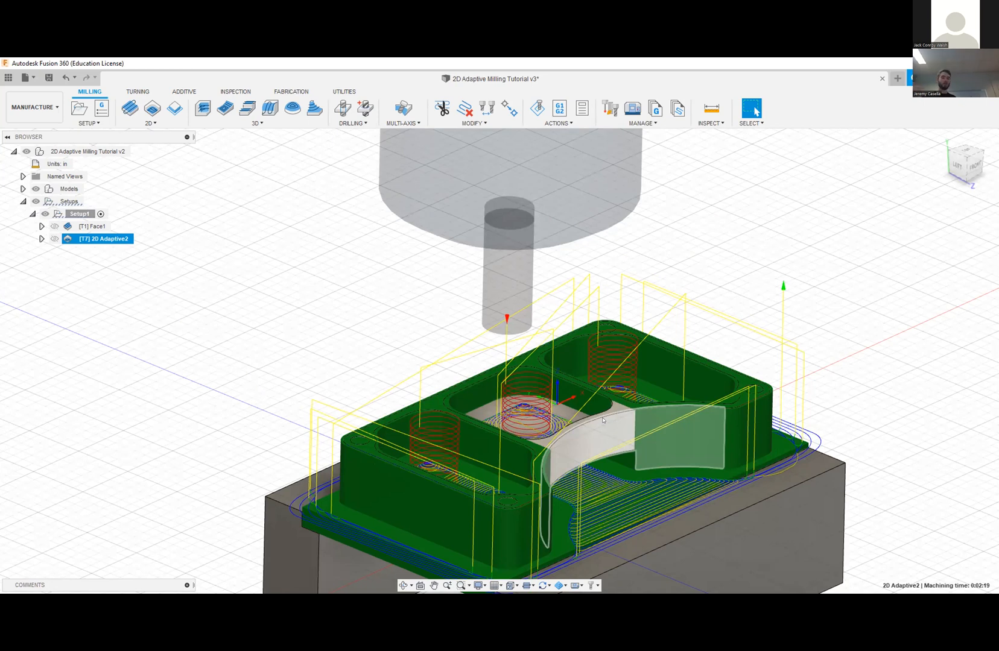
{"action": "right_click", "coordinate": [93, 244]}
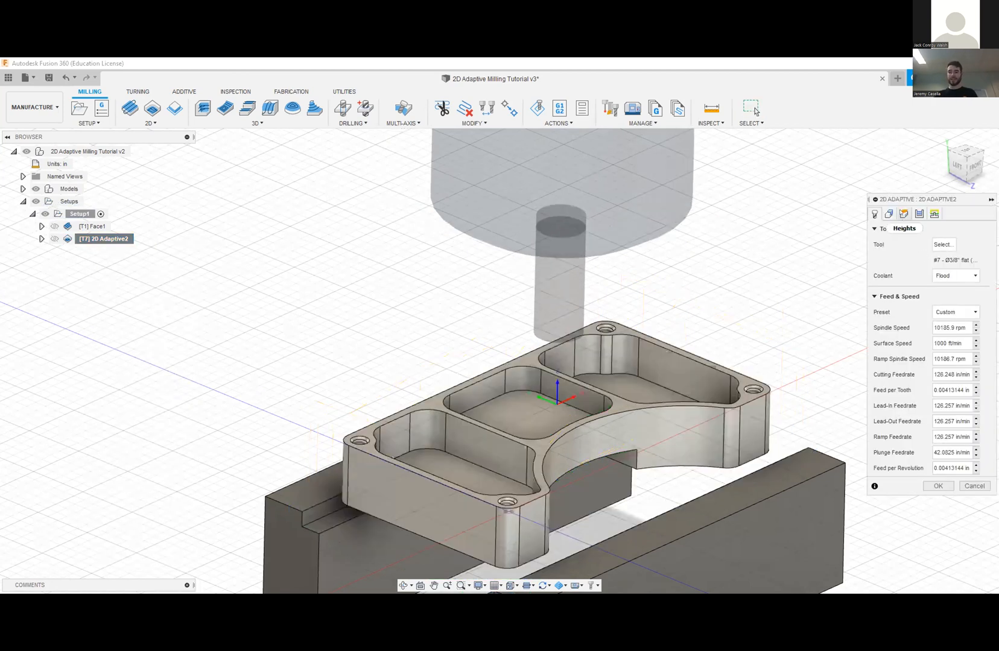
{"action": "left_click", "coordinate": [888, 213]}
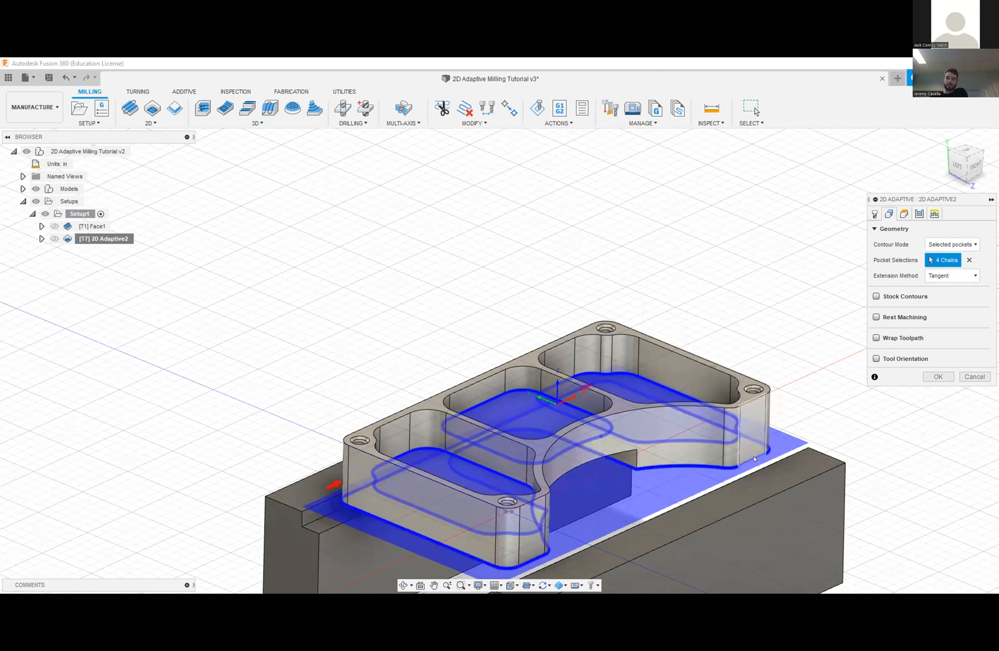
{"action": "left_click", "coordinate": [753, 459]}
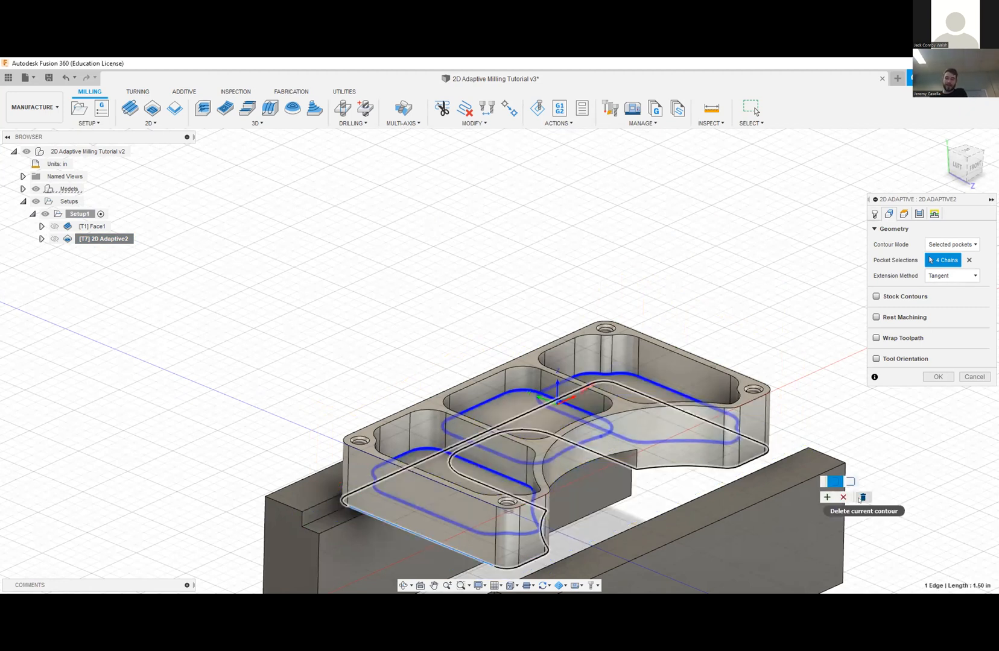
{"action": "left_click", "coordinate": [936, 377]}
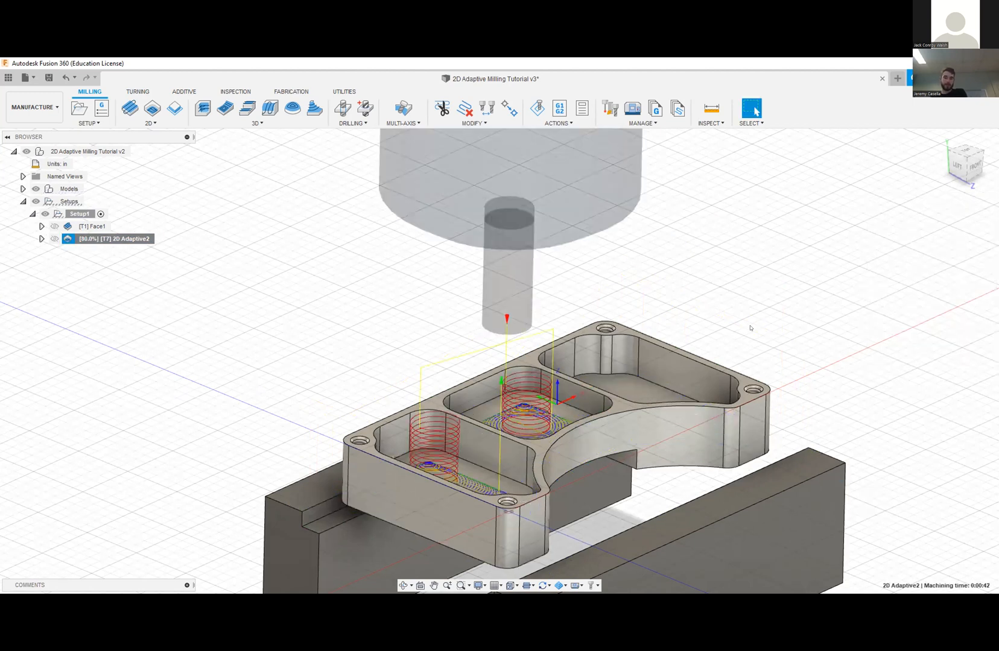
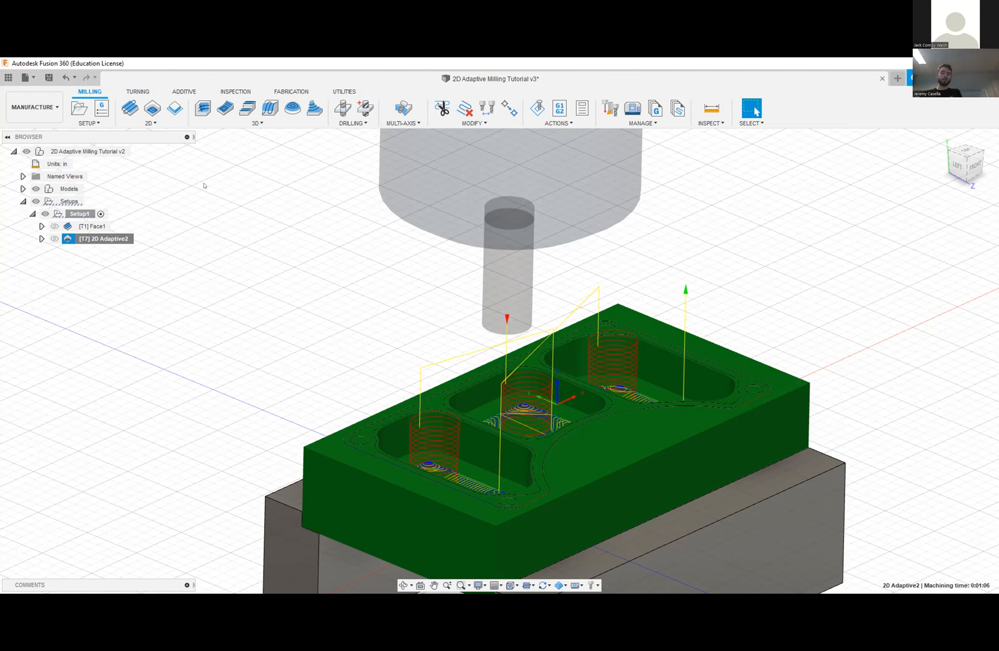
- Create a 2D Contour operation derived from 2D Adaptive2, keeping its three pocket contours and the #7 3/8" flat end mill
{"action": "right_click", "coordinate": [118, 242]}
{"action": "mouse_move", "coordinate": [176, 435]}
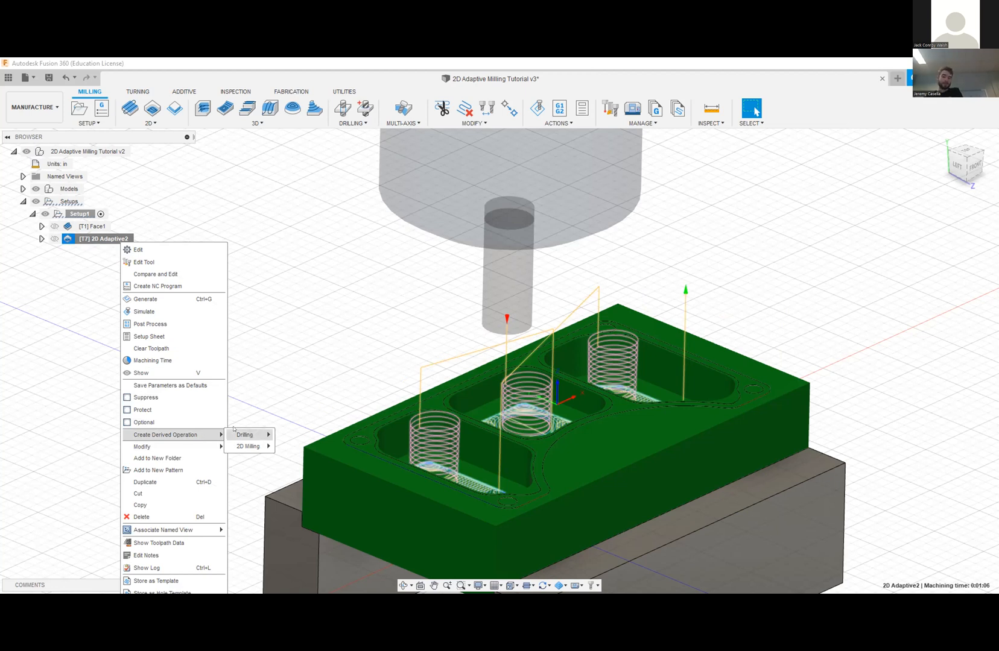
{"action": "mouse_move", "coordinate": [251, 444]}
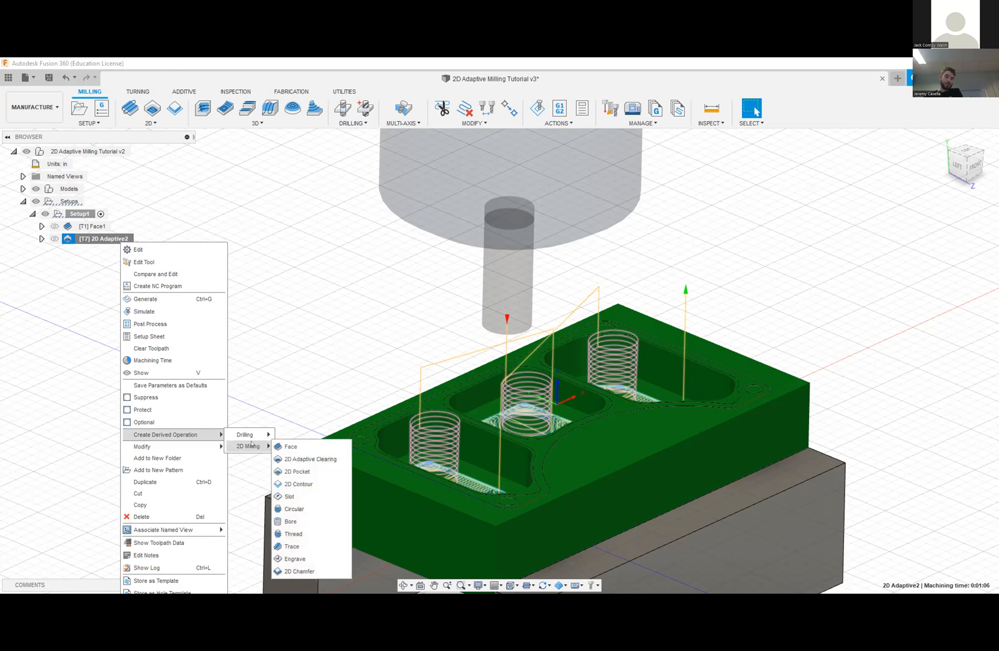
{"action": "left_click", "coordinate": [298, 484]}
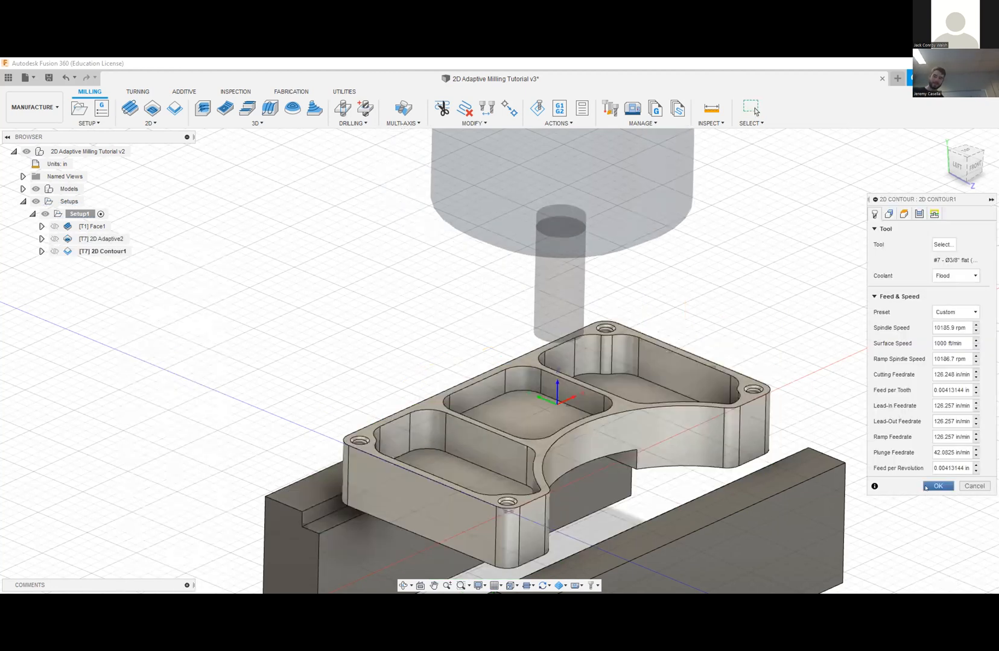
{"action": "left_click", "coordinate": [889, 214]}
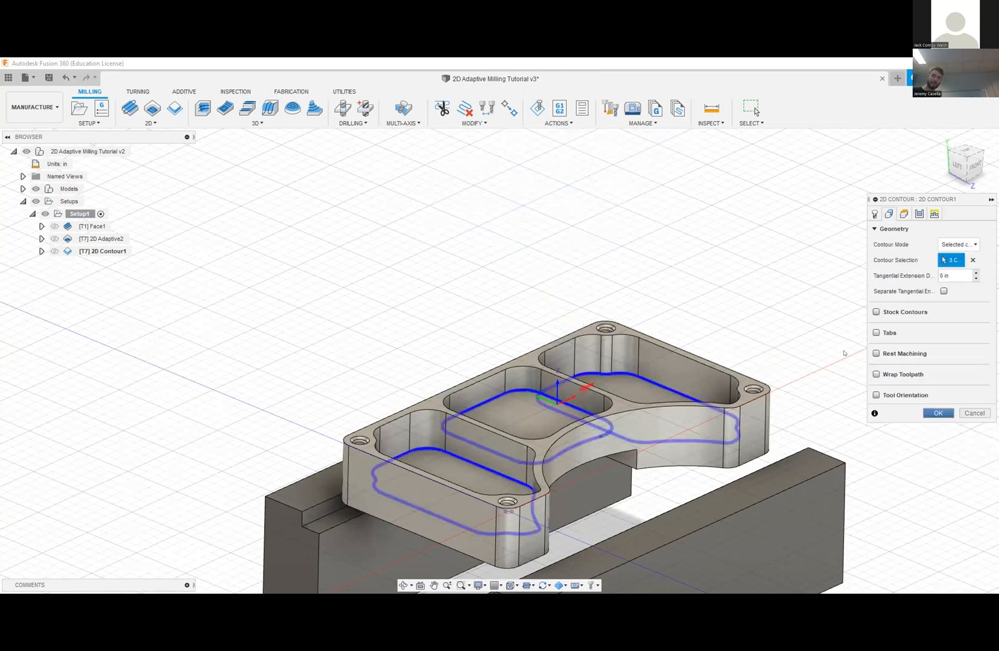
{"action": "key", "text": "Return"}
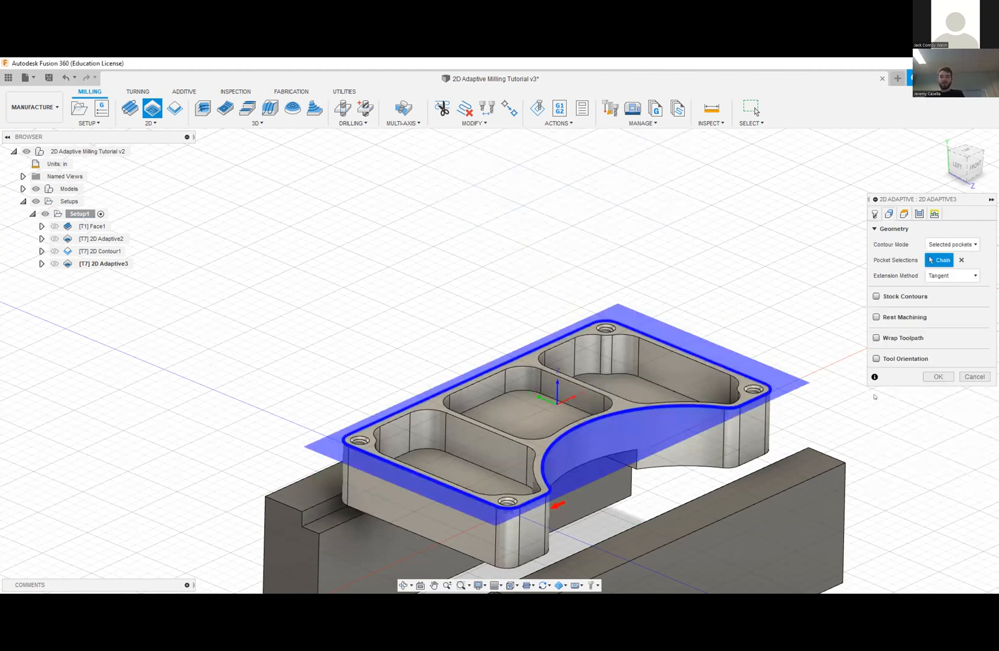
- Generate the adaptive clearing around the part's upper outer profile, and set its bottom height by selection to the lower edge of the curved wall
{"action": "key", "text": "Return"}
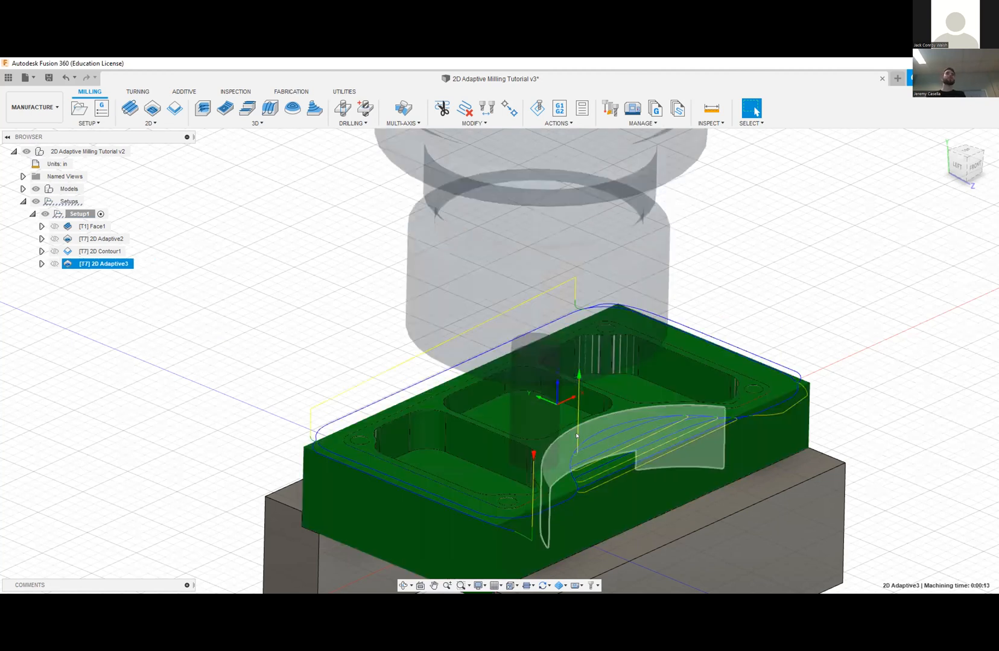
{"action": "right_click", "coordinate": [112, 267]}
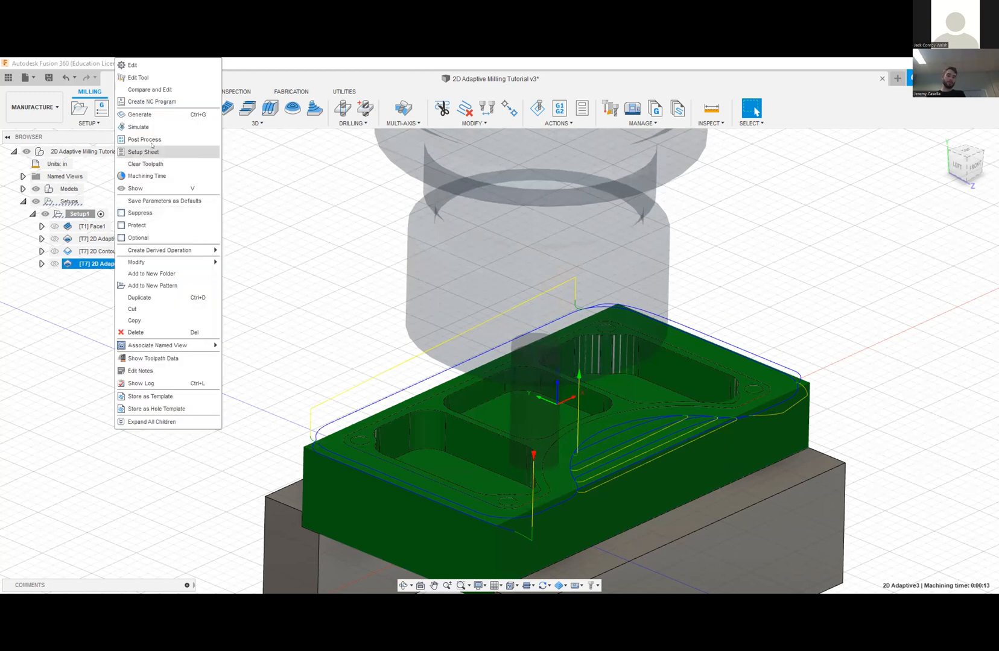
{"action": "left_click", "coordinate": [162, 63]}
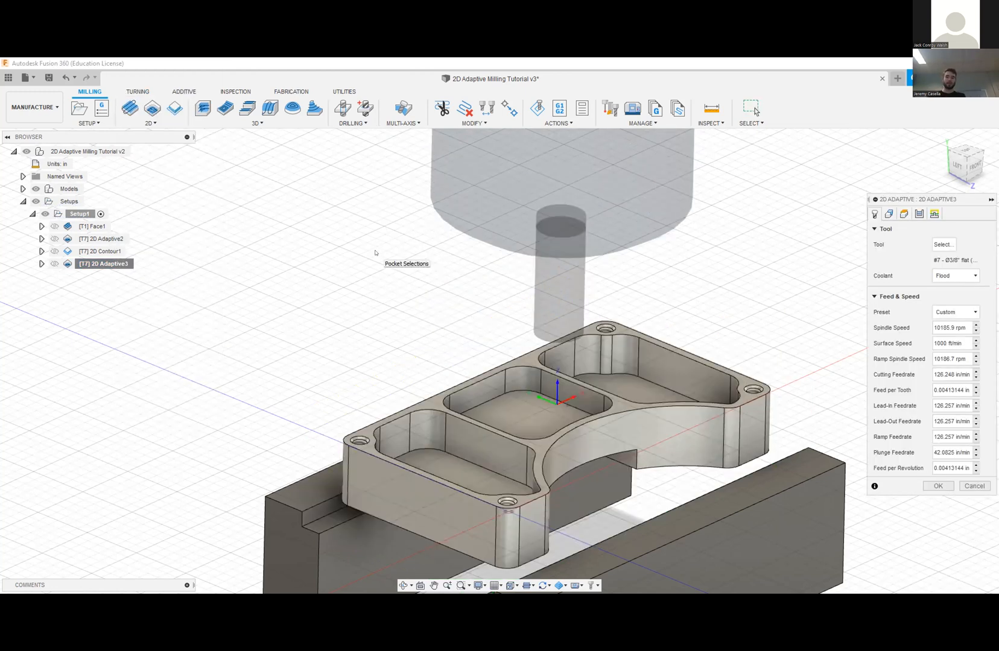
{"action": "left_click", "coordinate": [904, 214]}
{"action": "left_click", "coordinate": [938, 400]}
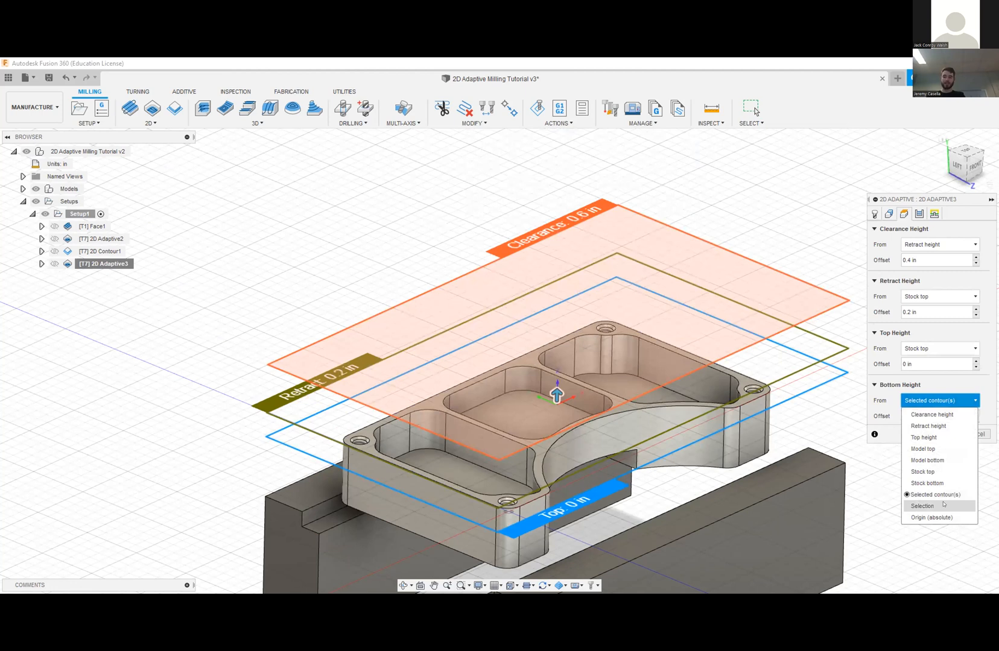
{"action": "left_click", "coordinate": [705, 467]}
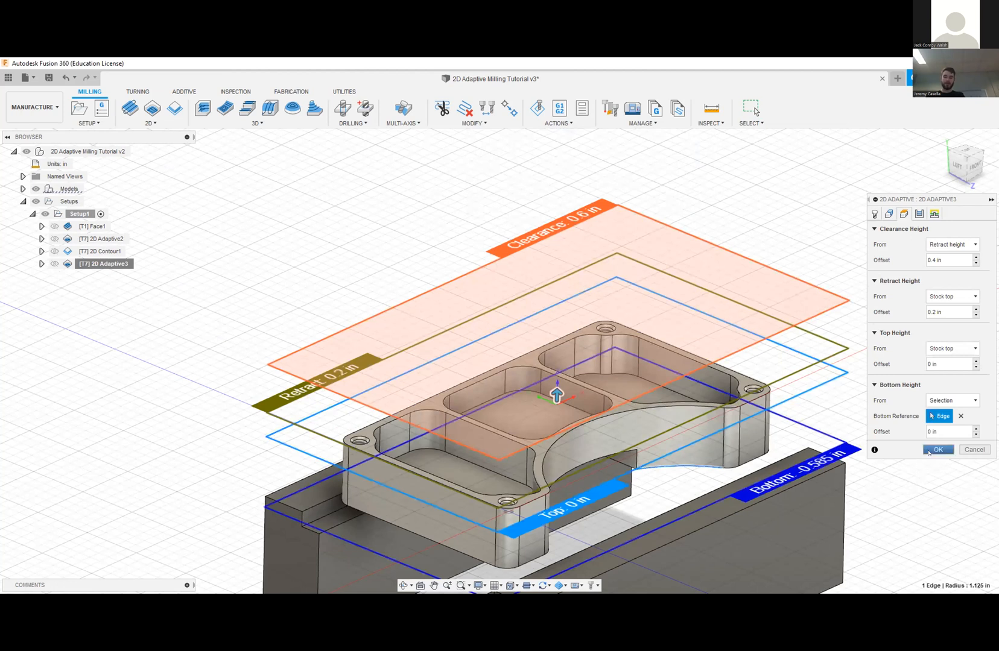
{"action": "left_click", "coordinate": [930, 451]}
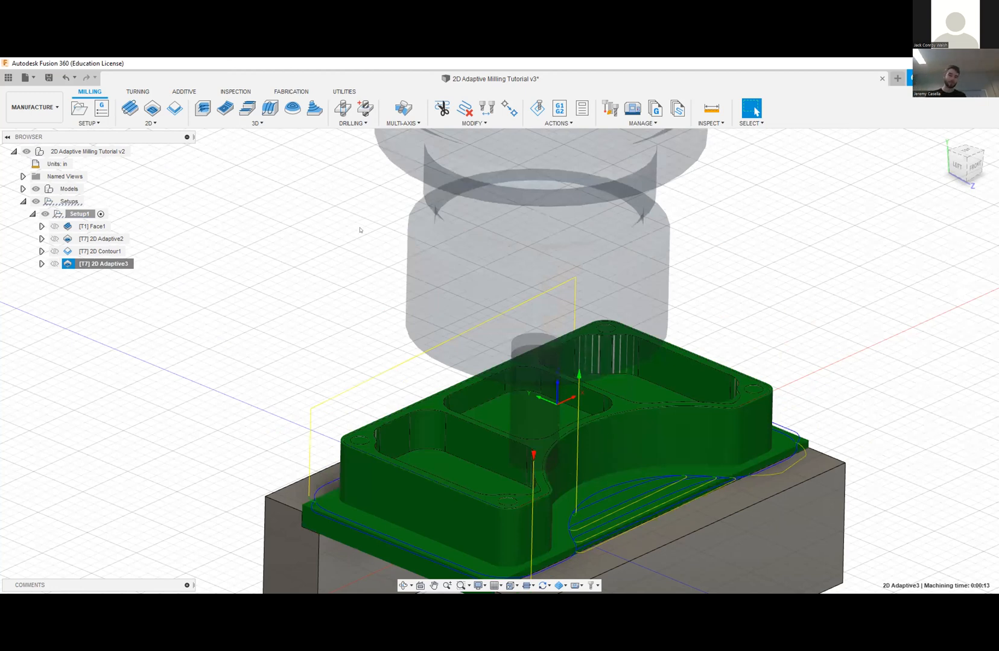
- Set the axial stock to leave to 0 in the outer-profile operation 2D Adaptive3 and regenerate it
{"action": "right_click", "coordinate": [126, 262]}
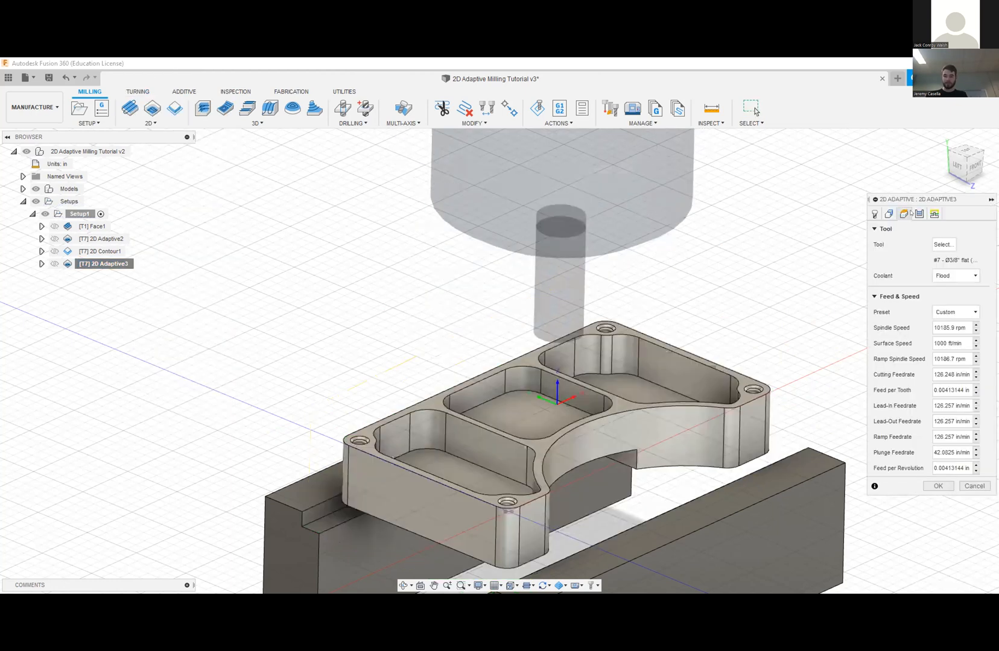
{"action": "left_click", "coordinate": [916, 213]}
{"action": "double_click", "coordinate": [953, 395]}
{"action": "type", "text": "0"}
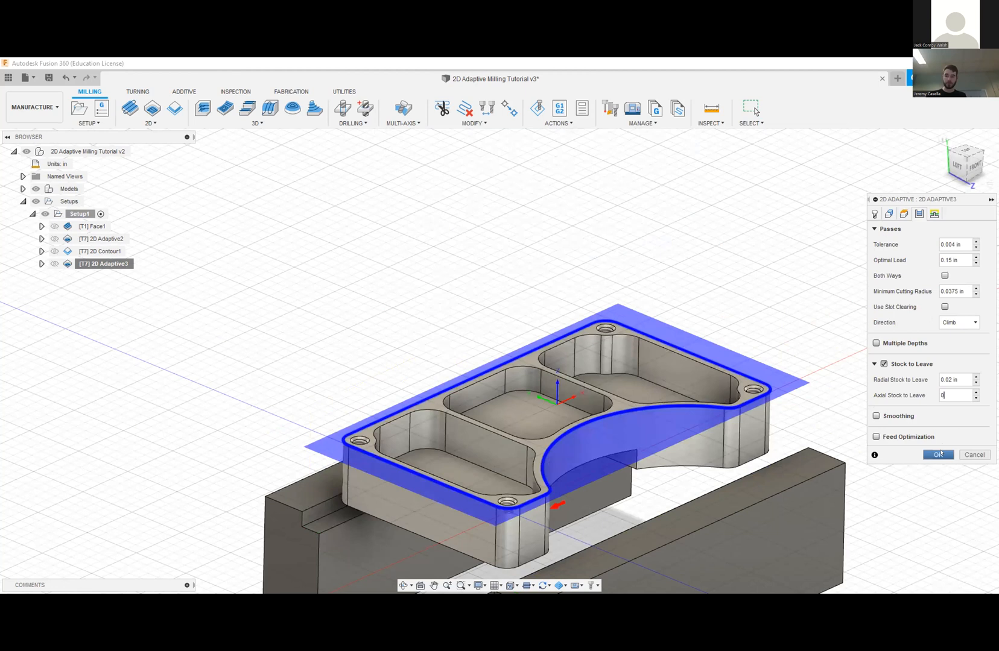
{"action": "key", "text": "Return"}
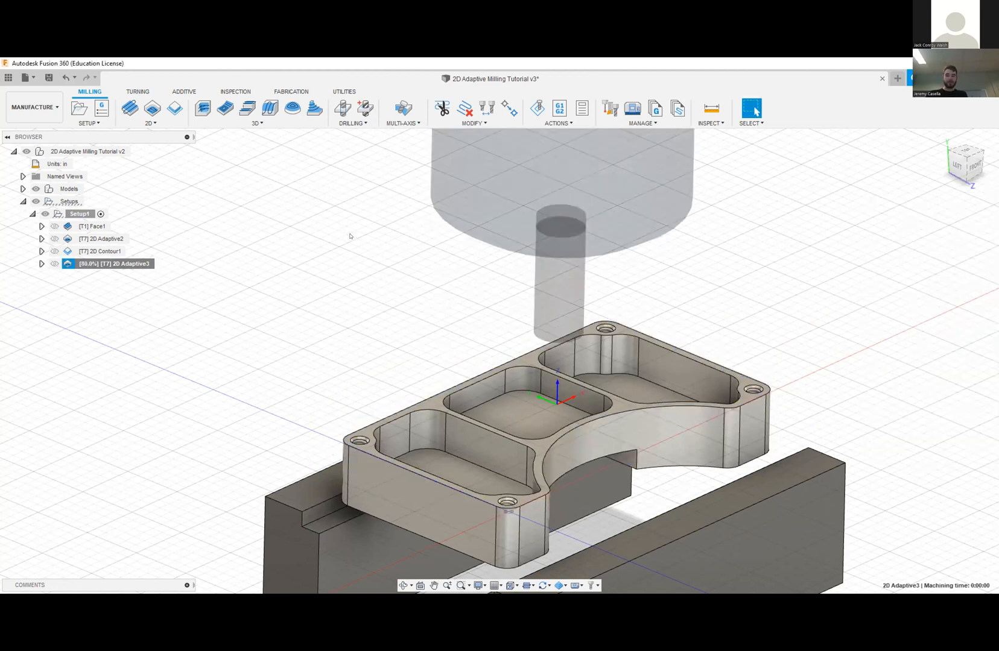
- Create a 2D Contour operation derived from 2D Adaptive3 to finish the outer profile, and inspect the resulting stock up close
{"action": "right_click", "coordinate": [127, 264]}
{"action": "mouse_move", "coordinate": [199, 250]}
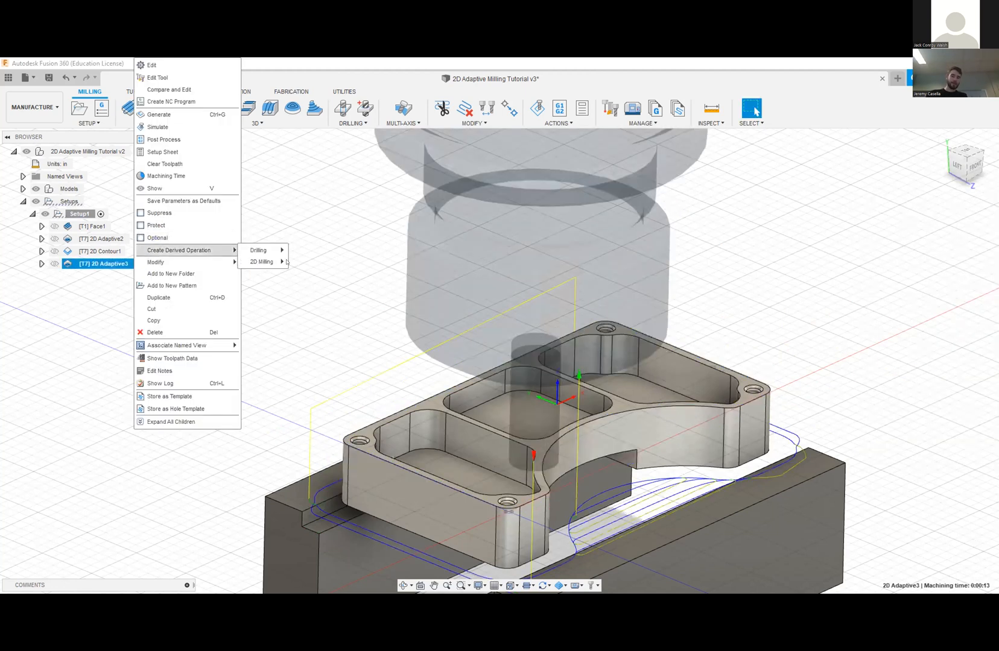
{"action": "mouse_move", "coordinate": [262, 261]}
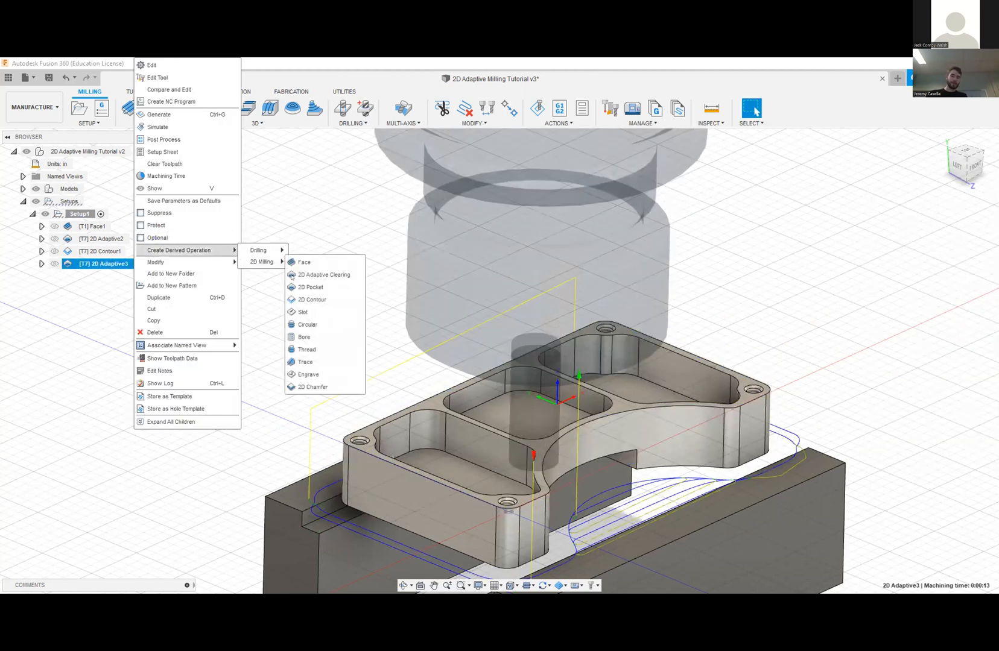
{"action": "left_click", "coordinate": [312, 299]}
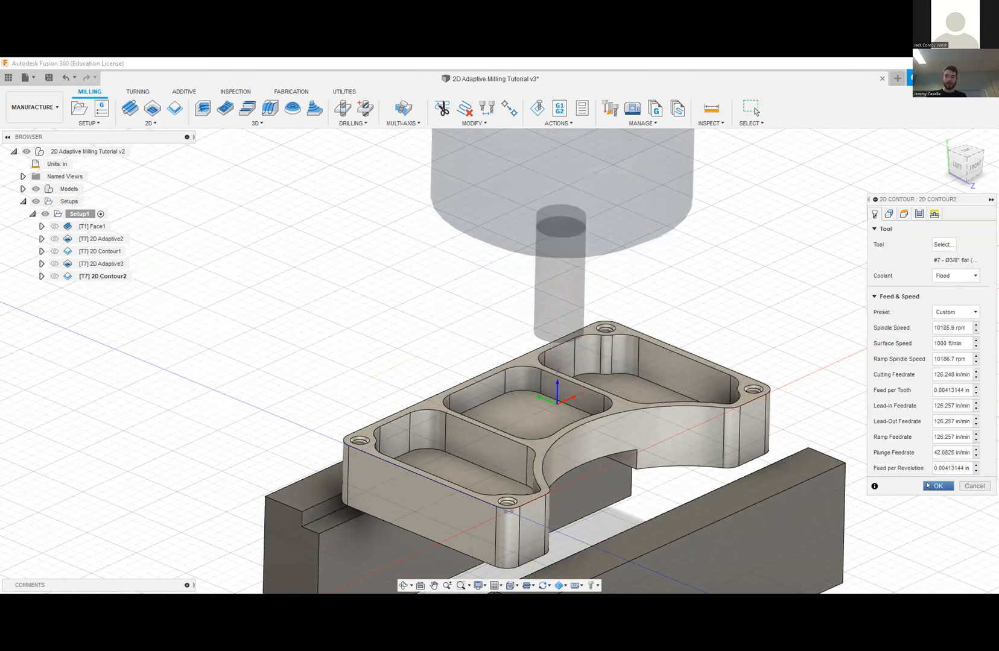
{"action": "key", "text": "Return"}
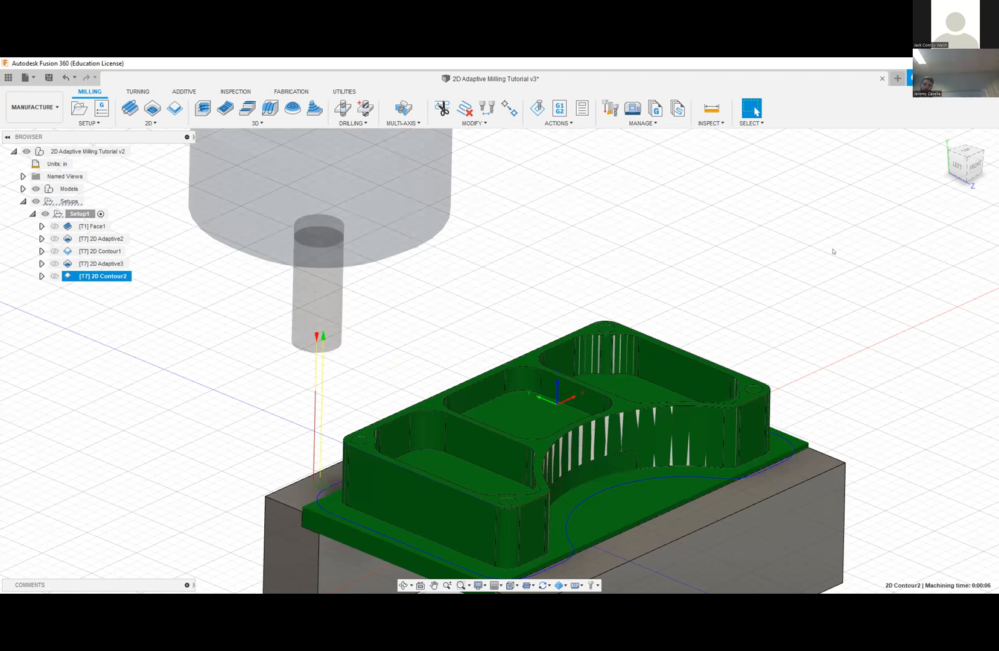
{"action": "middle_click_drag", "start_coordinate": [851, 354], "coordinate": [734, 384], "text": "shift"}
{"action": "scroll", "coordinate": [757, 422], "scroll_direction": "up", "scroll_amount": 3}
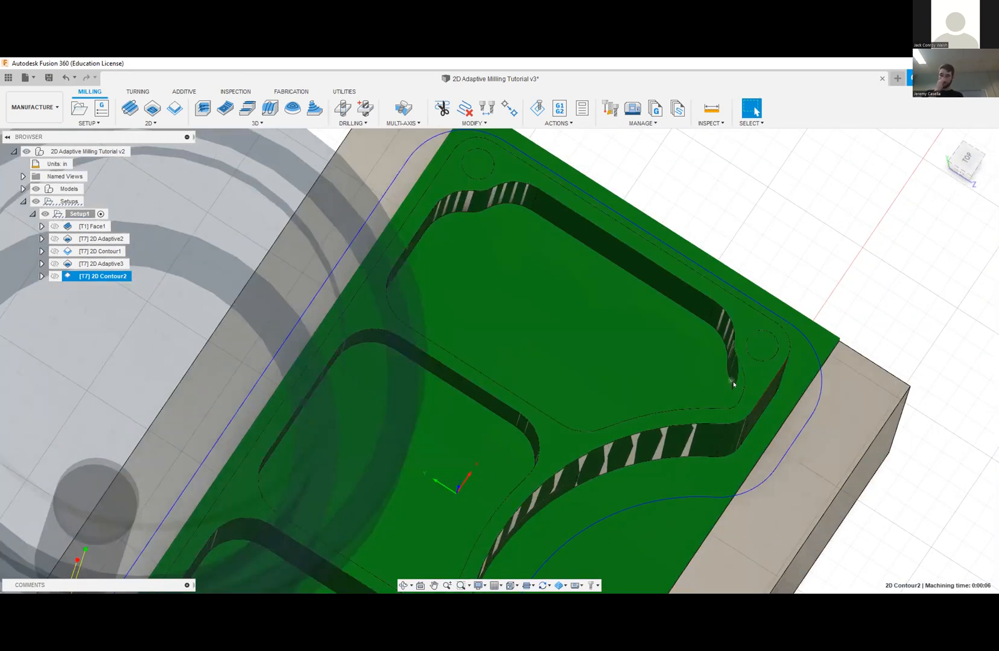
- Review the height settings of the outer-profile operation 2D Adaptive3, including its edge-based bottom height, and accept them
{"action": "scroll", "coordinate": [709, 392], "scroll_direction": "down", "scroll_amount": 8}
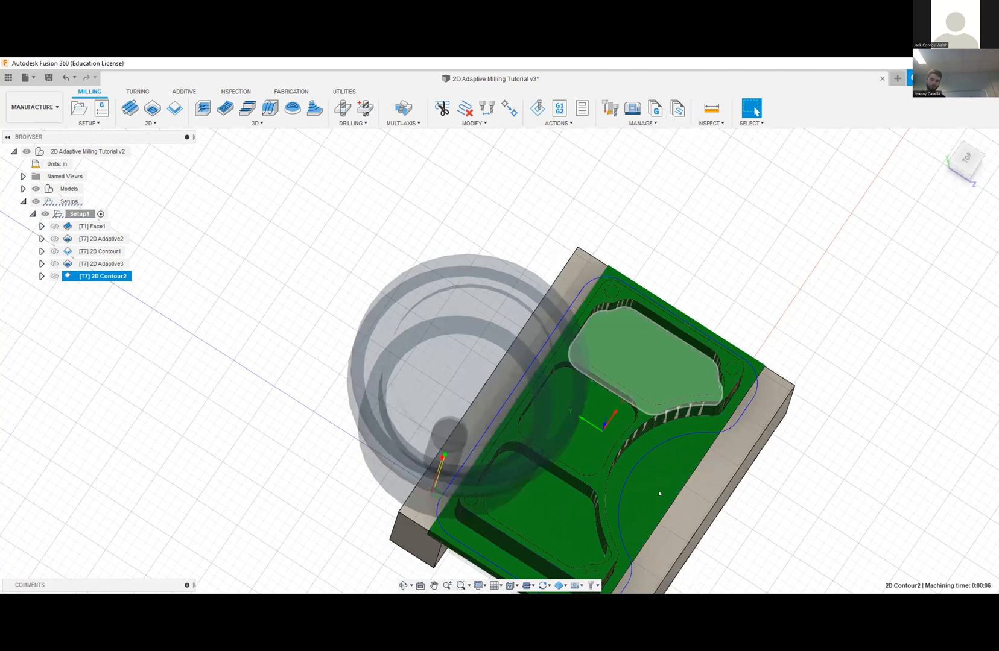
{"action": "scroll", "coordinate": [678, 395], "scroll_direction": "down", "scroll_amount": 3}
{"action": "middle_click_drag", "start_coordinate": [627, 337], "coordinate": [603, 417], "text": "shift"}
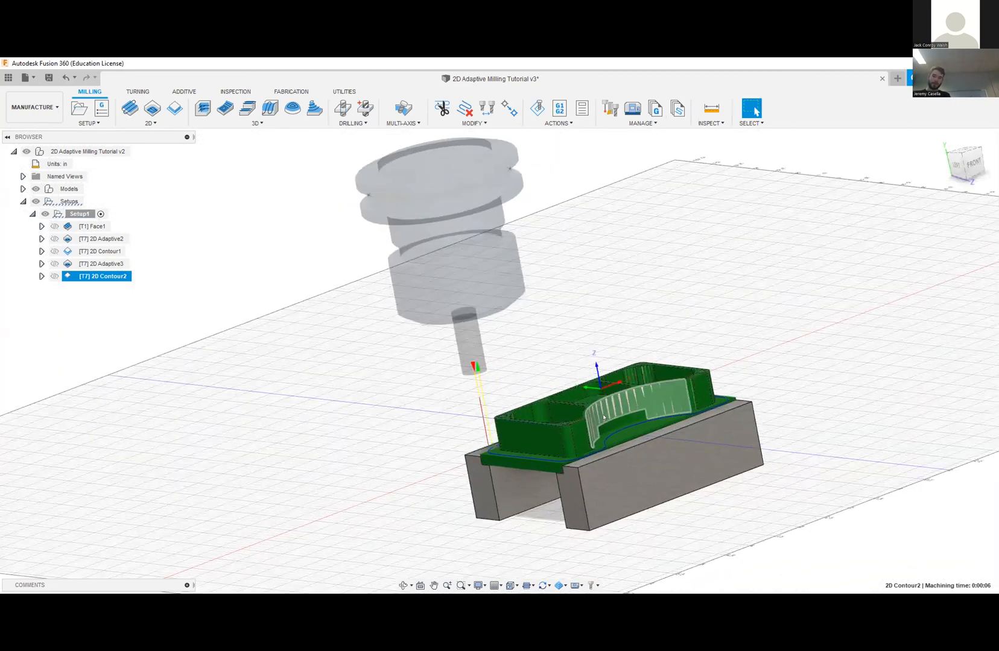
{"action": "scroll", "coordinate": [603, 416], "scroll_direction": "up", "scroll_amount": 3}
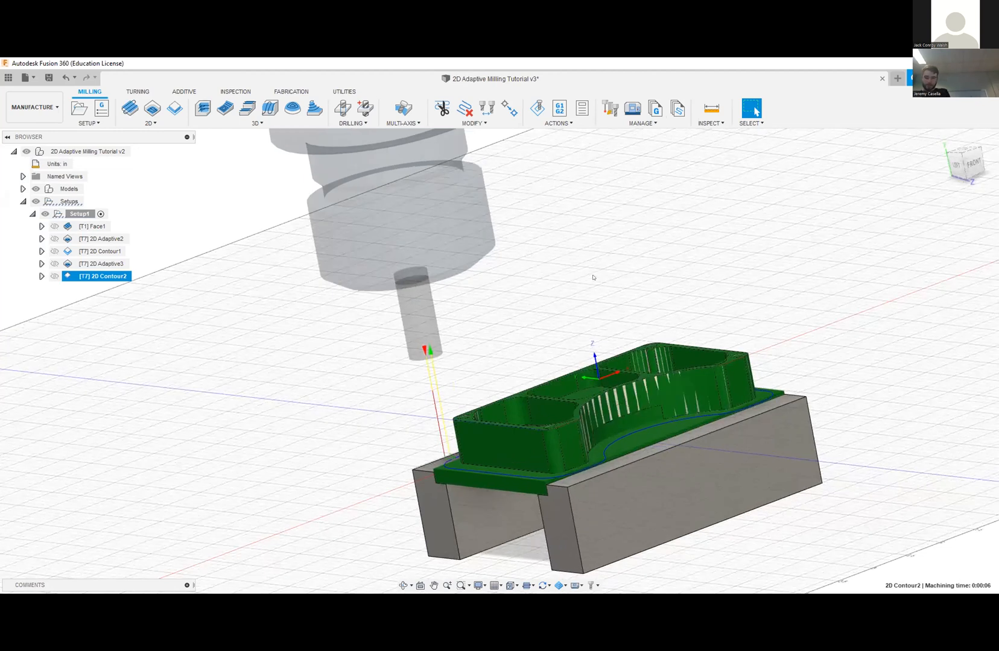
{"action": "left_click", "coordinate": [569, 287]}
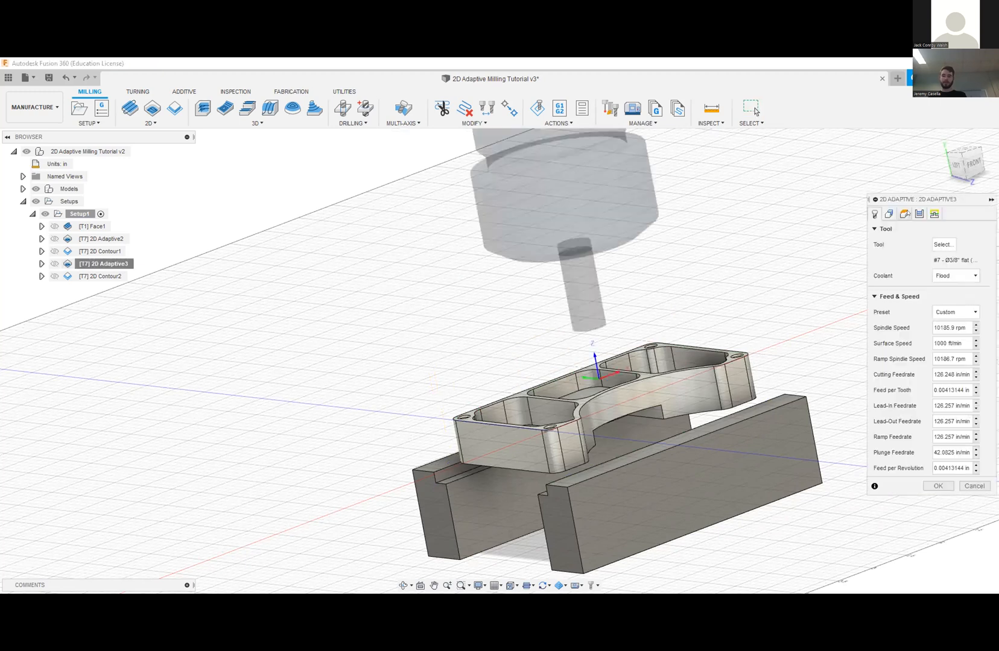
{"action": "left_click", "coordinate": [903, 213]}
{"action": "left_click", "coordinate": [944, 402]}
{"action": "left_click", "coordinate": [940, 504]}
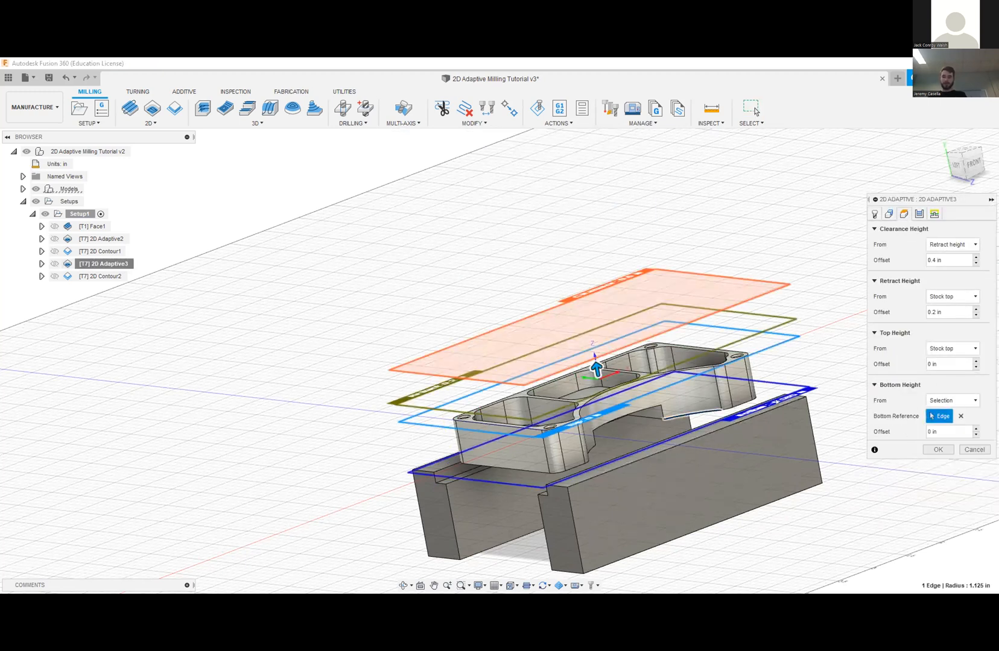
{"action": "left_click", "coordinate": [951, 400]}
{"action": "left_click", "coordinate": [951, 401]}
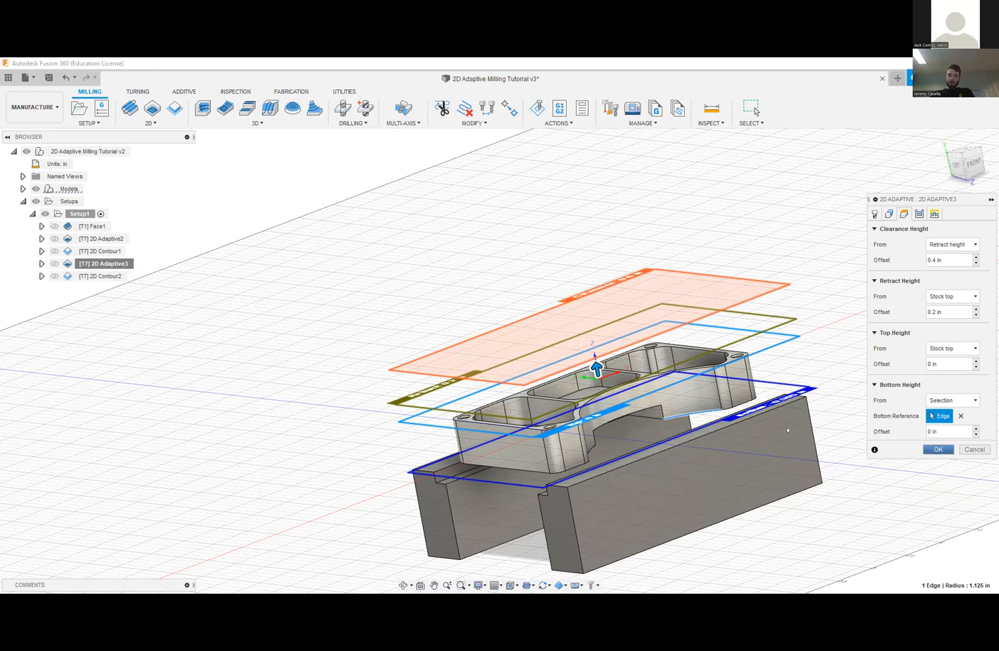
{"action": "left_click", "coordinate": [937, 449]}
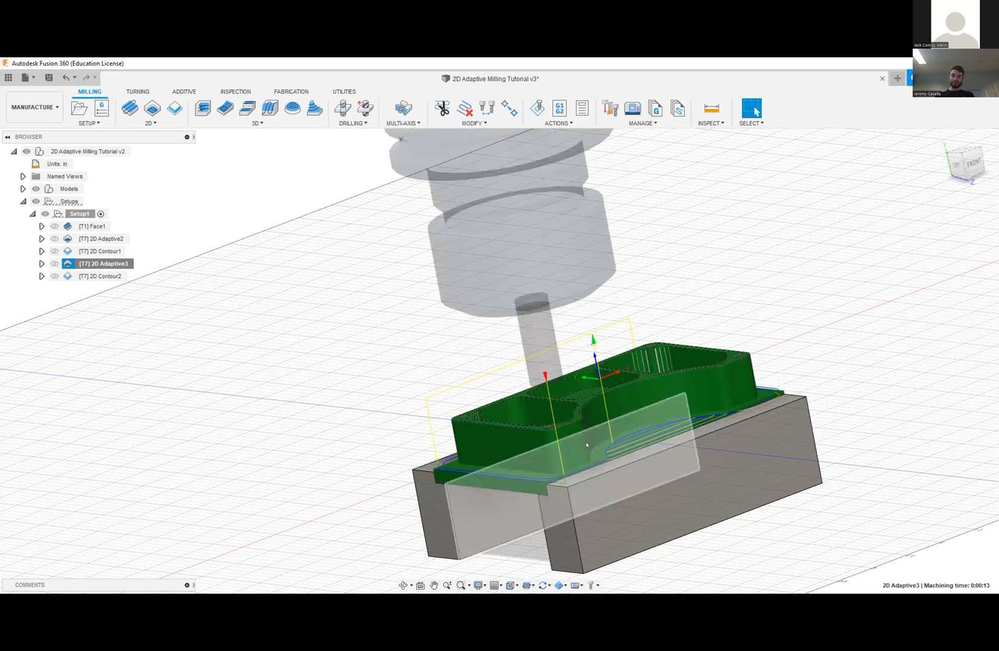
- Check the thread designation of the countersunk corner holes in the Design workspace and return to the Manufacture workspace
{"action": "middle_click_drag", "start_coordinate": [587, 445], "coordinate": [816, 392], "text": "shift"}
{"action": "left_click", "coordinate": [109, 277]}
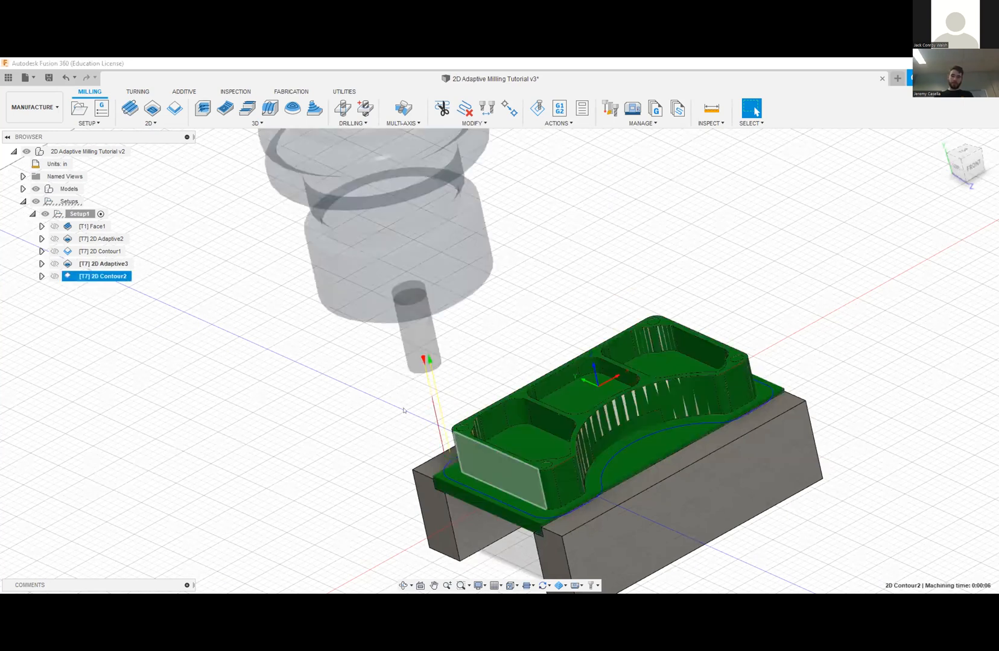
{"action": "scroll", "coordinate": [426, 411], "scroll_direction": "up", "scroll_amount": 6}
{"action": "left_click", "coordinate": [438, 442]}
{"action": "middle_click_drag", "start_coordinate": [439, 446], "coordinate": [422, 390], "text": "shift"}
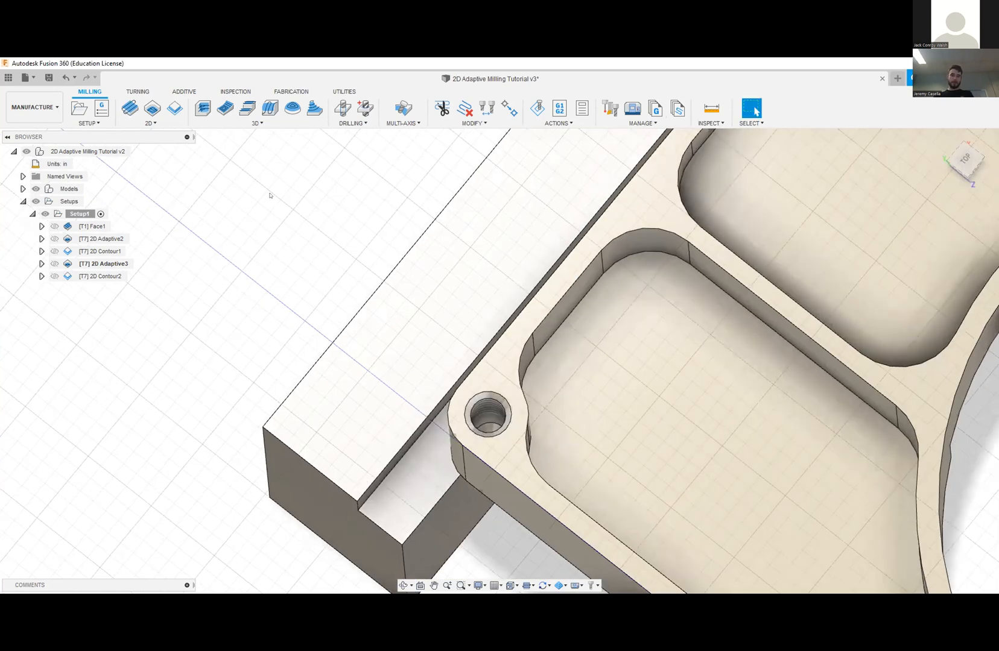
{"action": "left_click", "coordinate": [33, 107]}
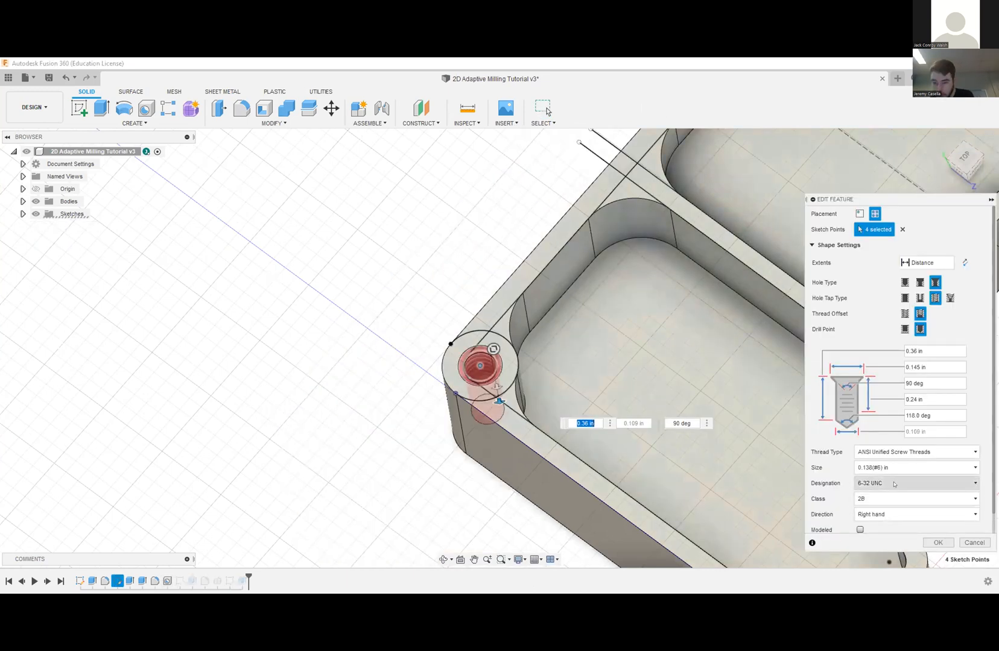
{"action": "key", "text": "Escape"}
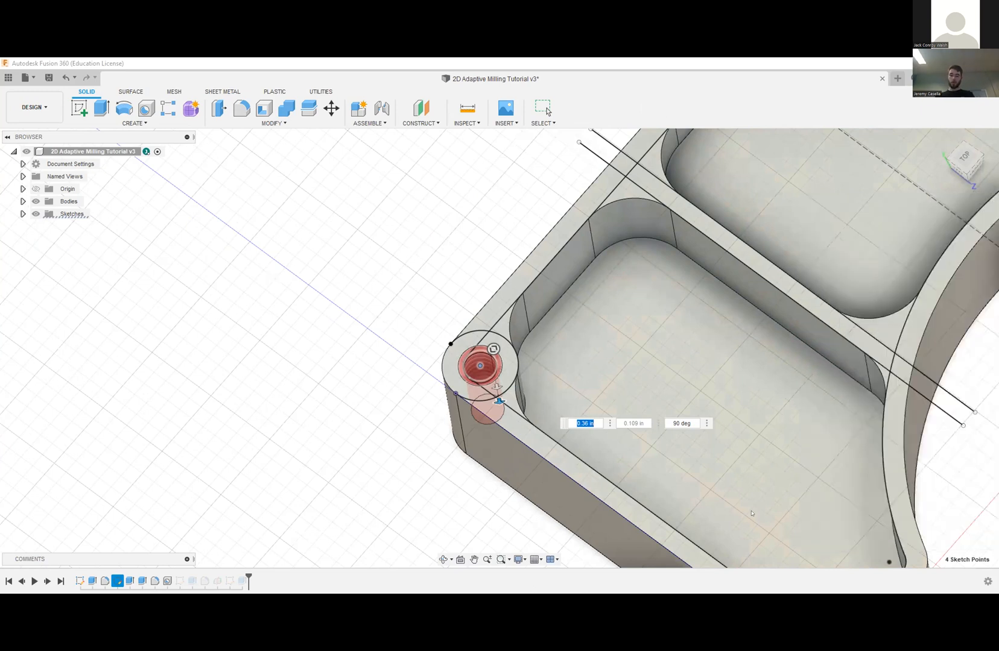
{"action": "left_click", "coordinate": [34, 107]}
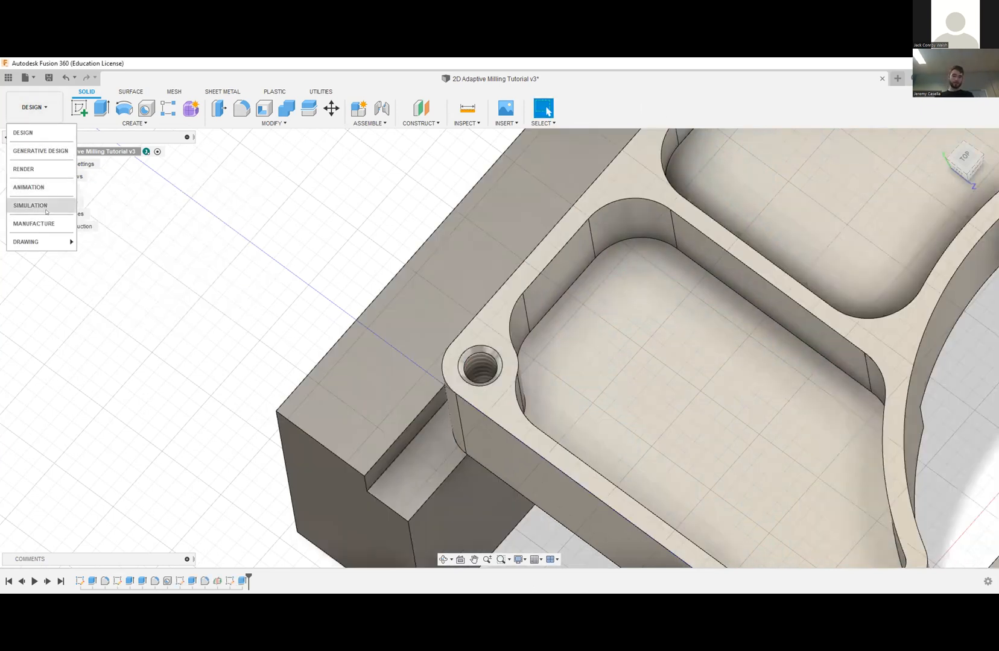
{"action": "left_click", "coordinate": [34, 224]}
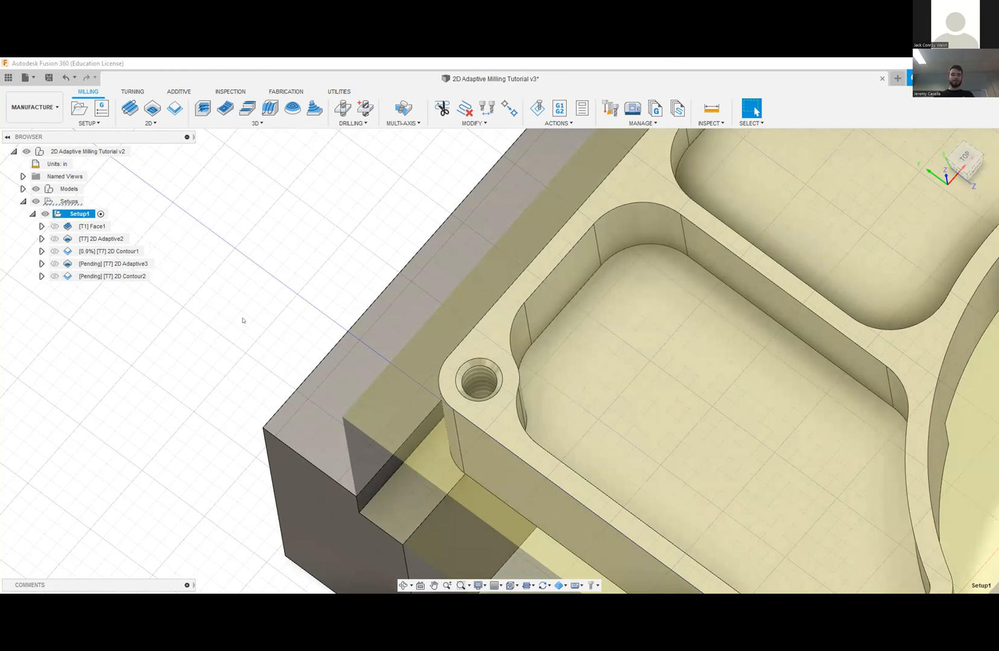
- Start a drilling operation and browse the Tutorial - Inch, Taps - ANSI and Taps - ISO tool libraries for a suitable drill
{"action": "scroll", "coordinate": [242, 320], "scroll_direction": "down", "scroll_amount": 2}
{"action": "middle_click_drag", "start_coordinate": [257, 287], "coordinate": [334, 261], "text": "shift"}
{"action": "scroll", "coordinate": [431, 281], "scroll_direction": "down", "scroll_amount": 3}
{"action": "scroll", "coordinate": [447, 279], "scroll_direction": "up", "scroll_amount": 2}
{"action": "middle_click_drag", "start_coordinate": [428, 178], "coordinate": [470, 158], "text": "shift"}
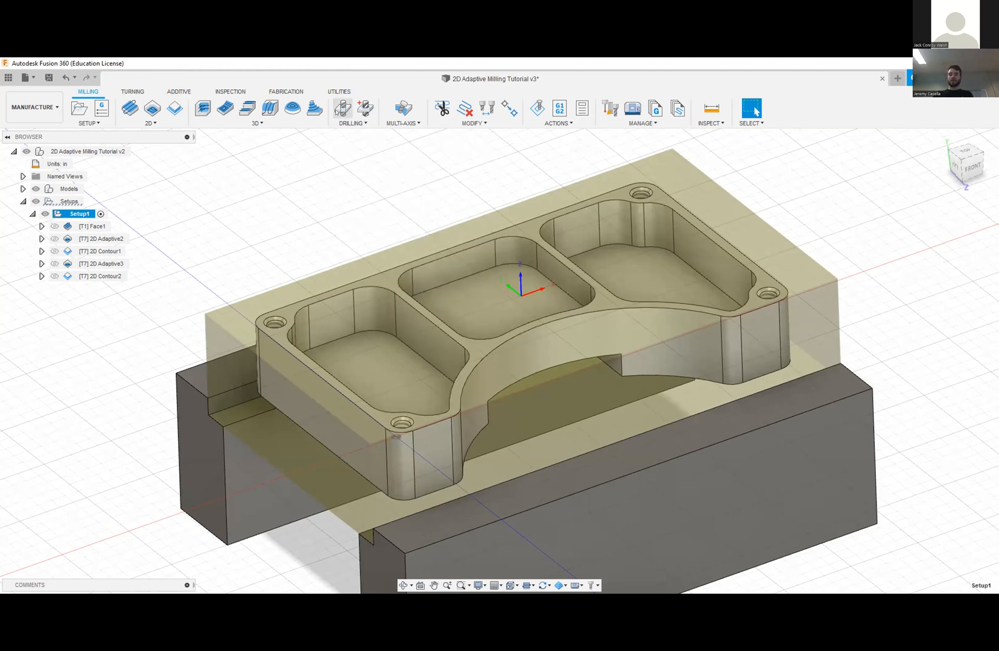
{"action": "left_click", "coordinate": [341, 109]}
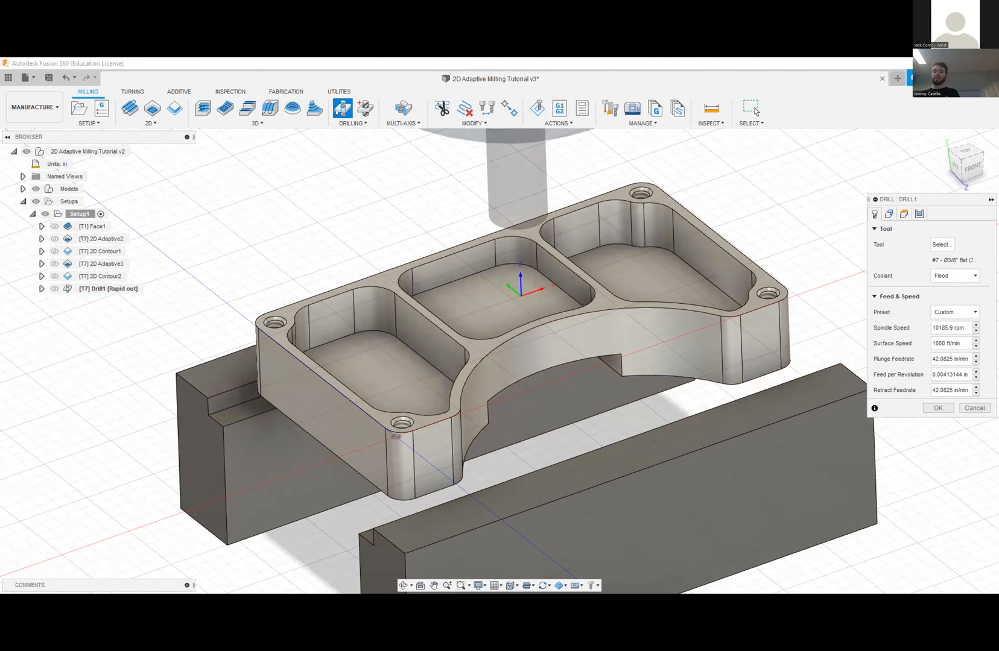
{"action": "left_click", "coordinate": [942, 244]}
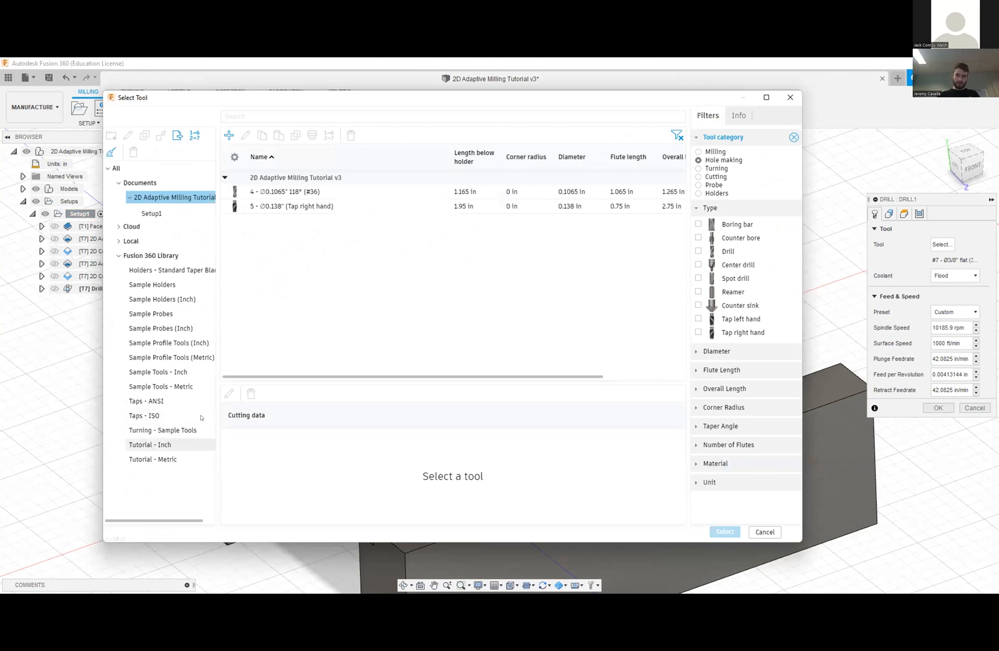
{"action": "left_click", "coordinate": [169, 445]}
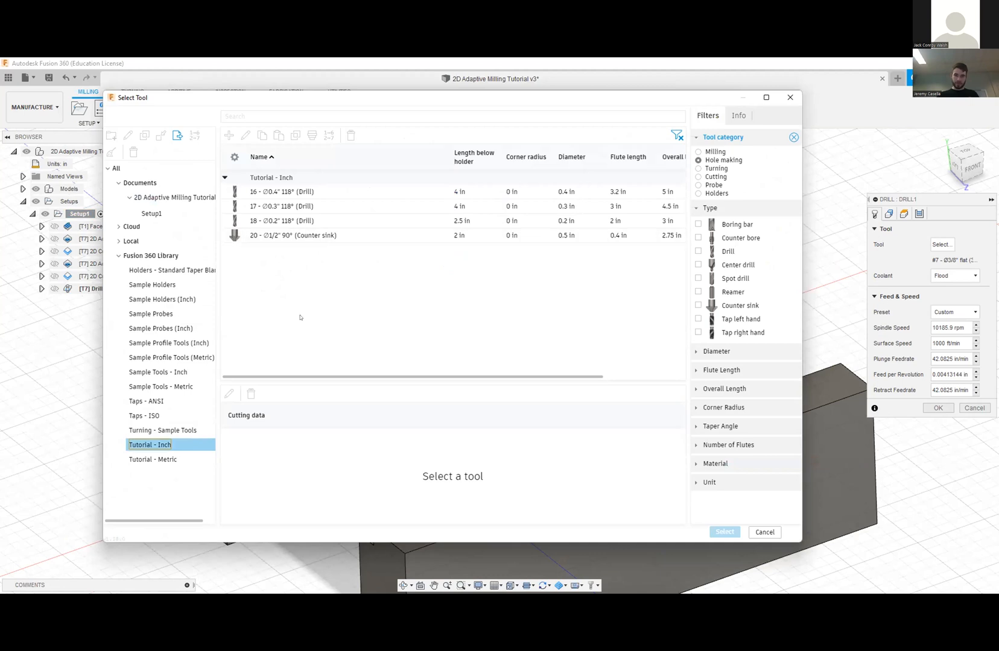
{"action": "left_click", "coordinate": [158, 403]}
{"action": "left_click", "coordinate": [158, 415]}
{"action": "scroll", "coordinate": [331, 314], "scroll_direction": "down", "scroll_amount": 5}
{"action": "scroll", "coordinate": [334, 312], "scroll_direction": "down", "scroll_amount": 10}
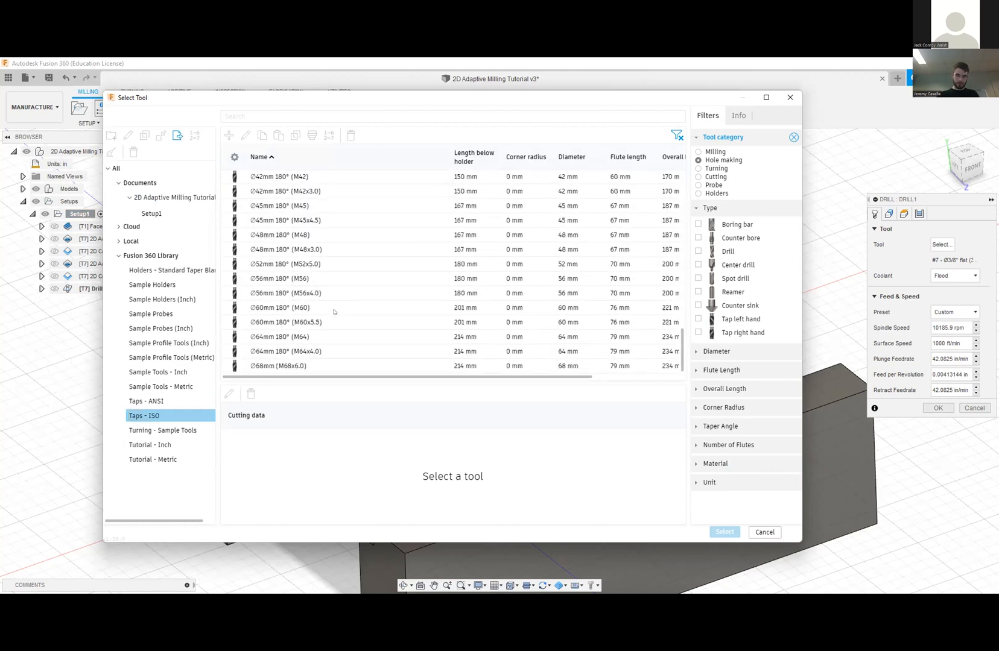
- Assign the #36 0.1065" 118° drill from Sample Tools - Inch to the drilling operation, with the Aluminum - Drilling cutting data
{"action": "left_click", "coordinate": [158, 372]}
{"action": "left_click", "coordinate": [698, 251]}
{"action": "scroll", "coordinate": [435, 313], "scroll_direction": "down", "scroll_amount": 20}
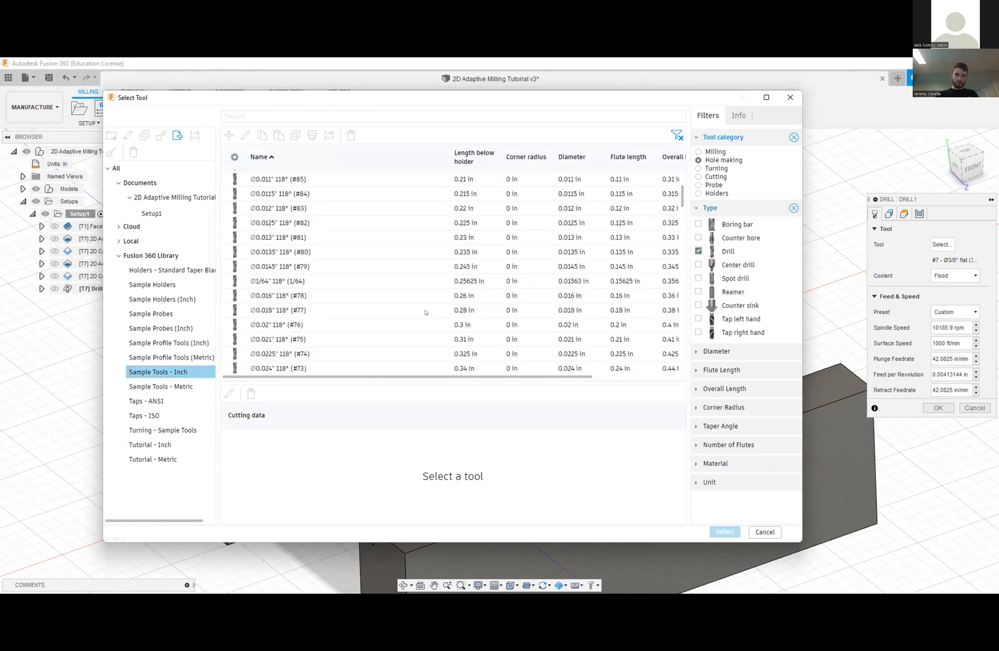
{"action": "scroll", "coordinate": [423, 312], "scroll_direction": "down", "scroll_amount": 15}
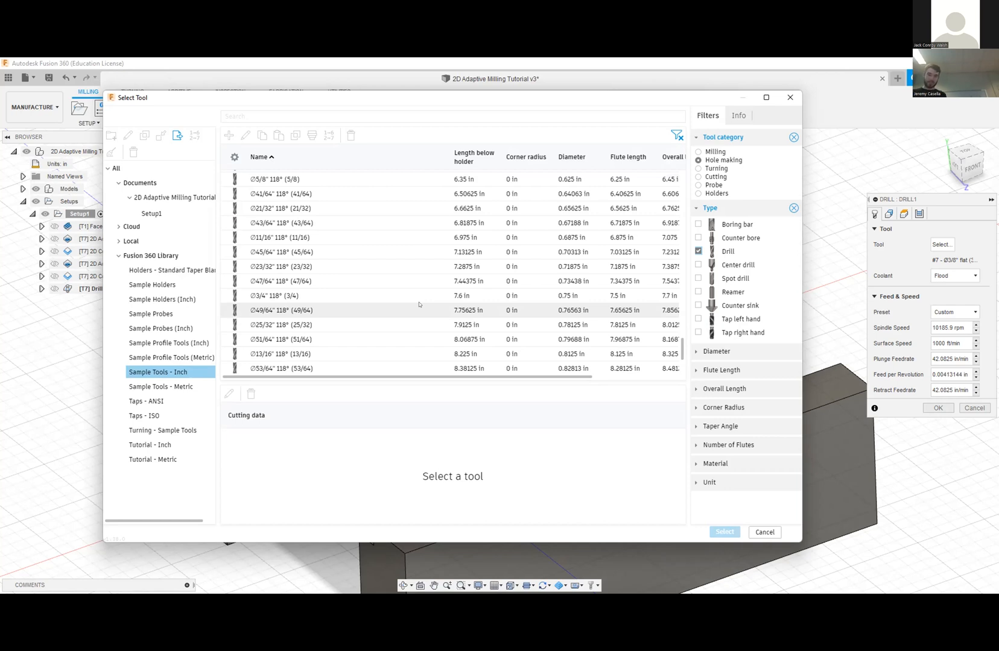
{"action": "left_click", "coordinate": [307, 112]}
{"action": "type", "text": "36"}
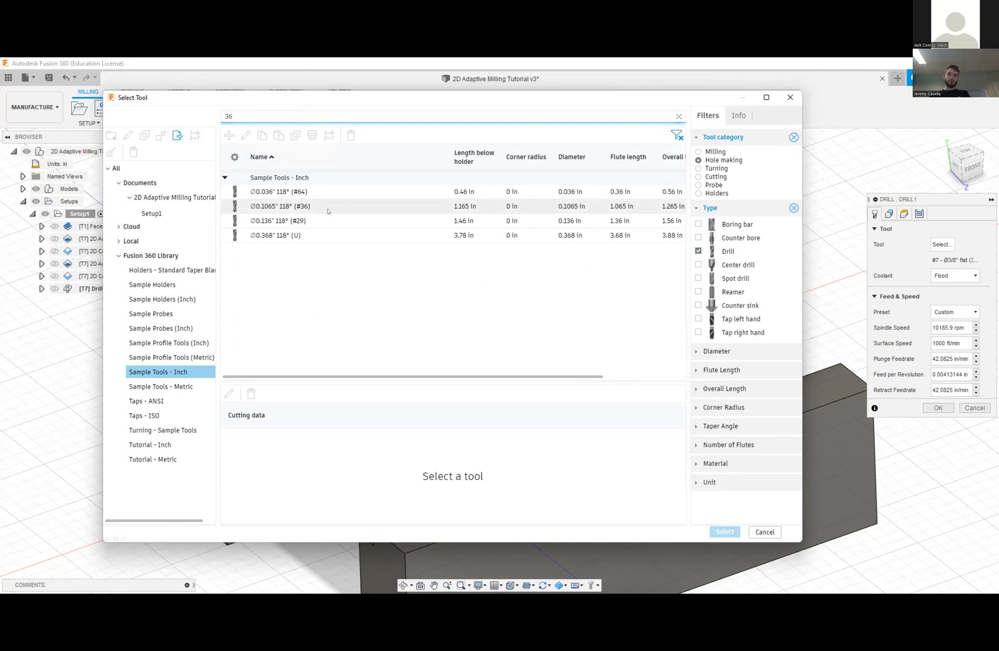
{"action": "left_click", "coordinate": [309, 205]}
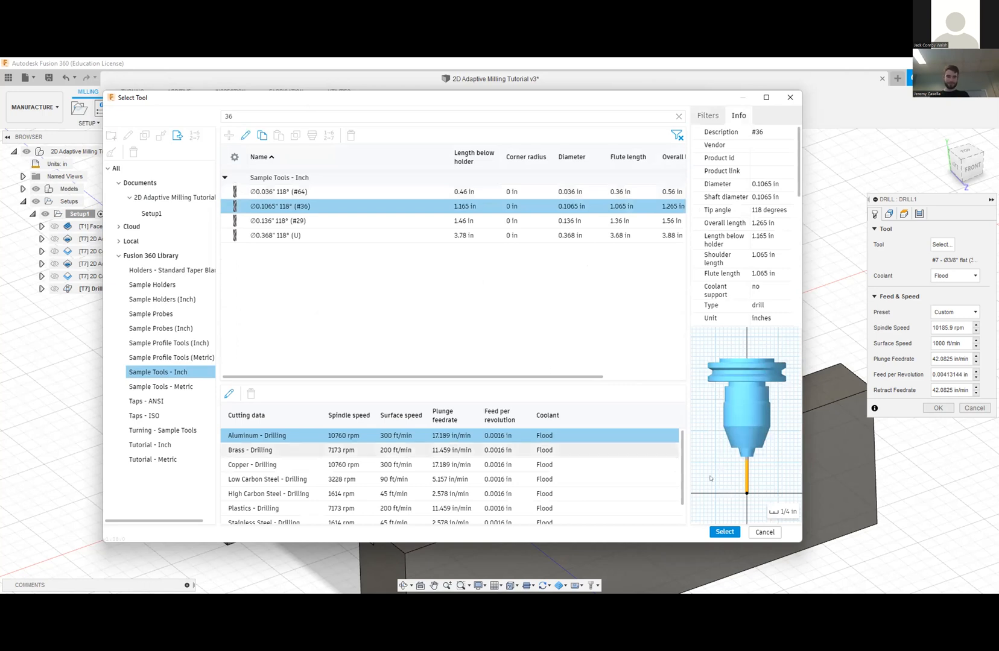
{"action": "left_click", "coordinate": [725, 532]}
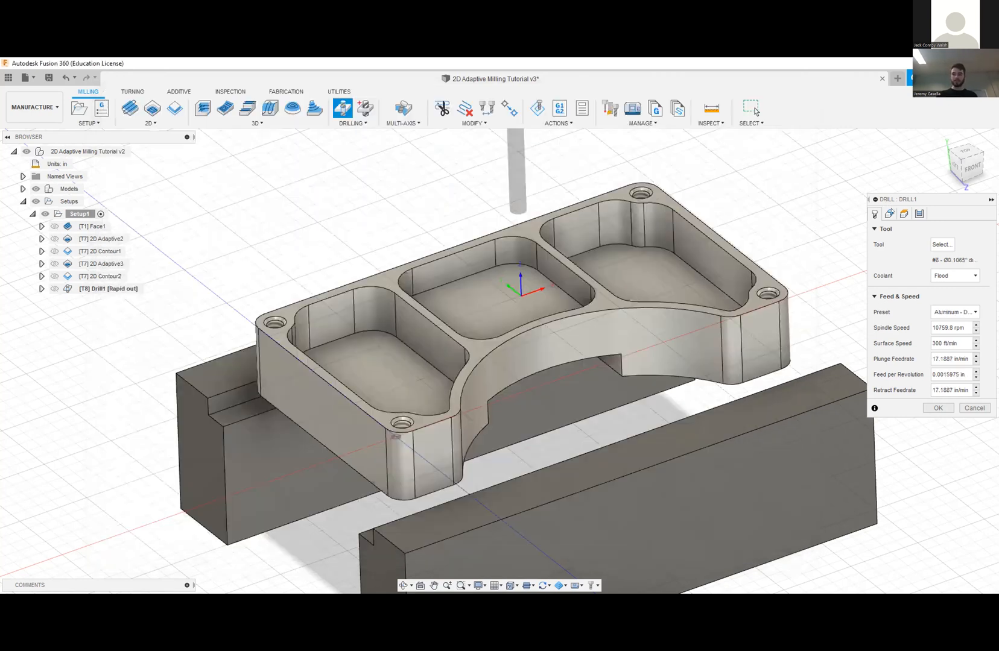
- Select the bore and countersink faces of one corner hole for drilling, and include all holes of the same diameter
{"action": "left_click", "coordinate": [889, 213]}
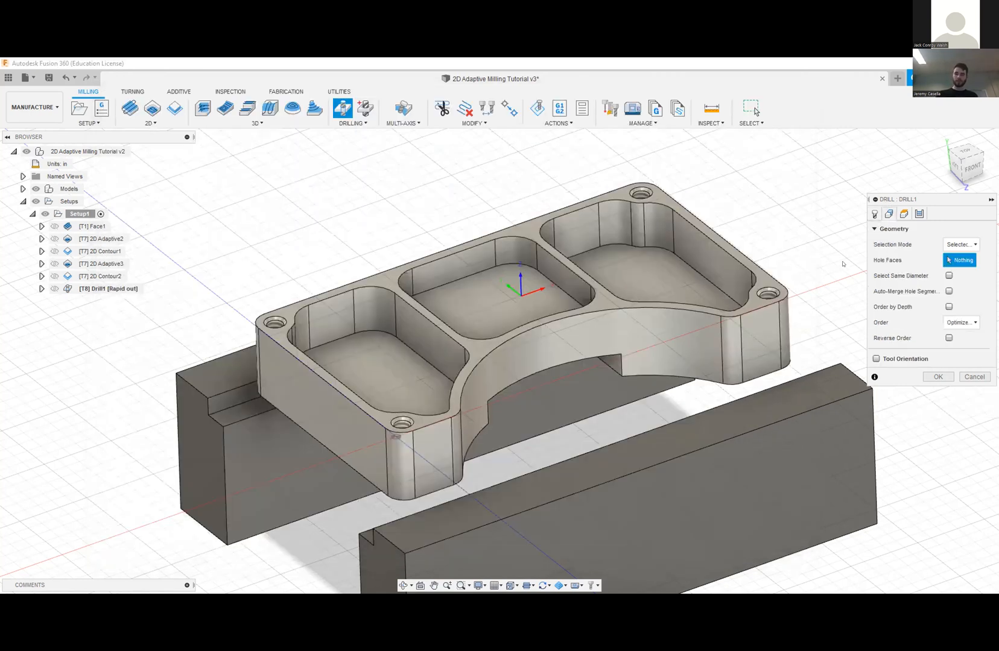
{"action": "left_click", "coordinate": [277, 309]}
{"action": "scroll", "coordinate": [276, 313], "scroll_direction": "up", "scroll_amount": 5}
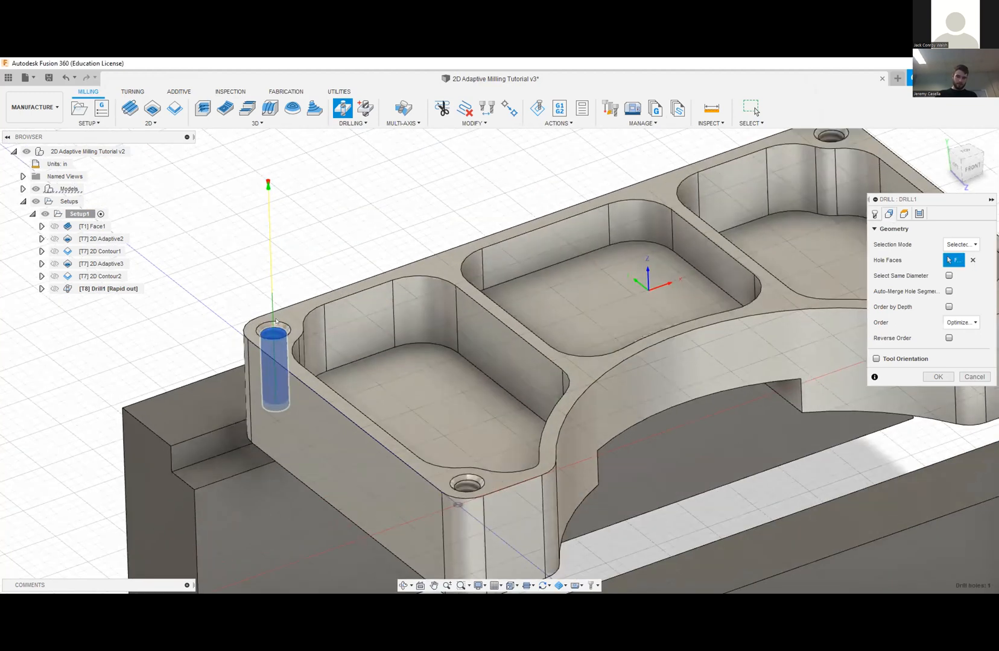
{"action": "left_click", "coordinate": [276, 335]}
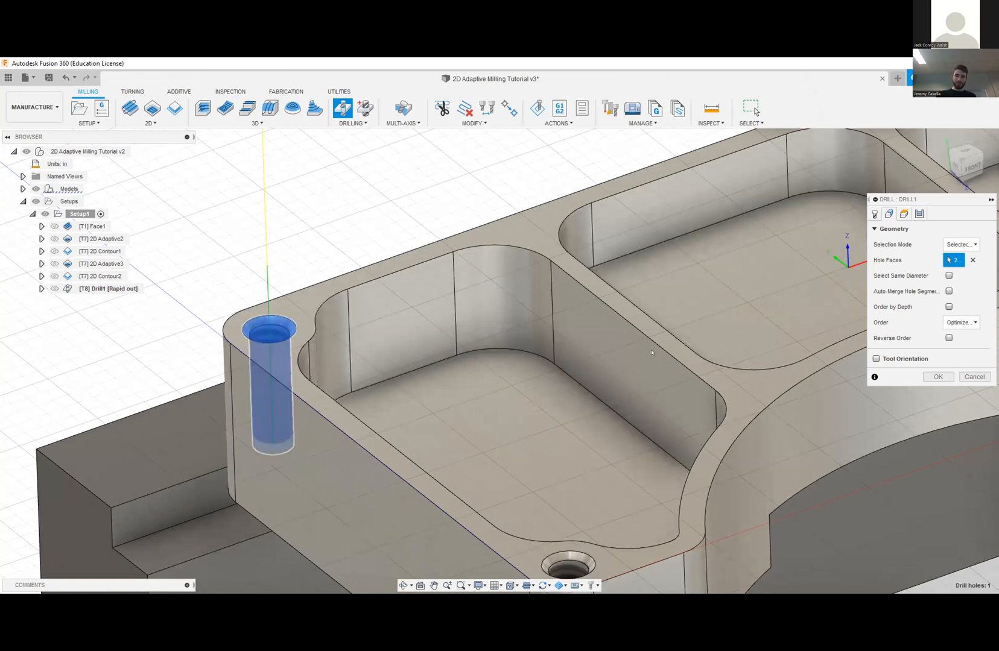
{"action": "middle_click_drag", "start_coordinate": [270, 478], "coordinate": [291, 502], "text": "shift"}
{"action": "scroll", "coordinate": [297, 452], "scroll_direction": "up", "scroll_amount": 4}
{"action": "middle_click_drag", "start_coordinate": [501, 464], "coordinate": [501, 454], "text": "shift"}
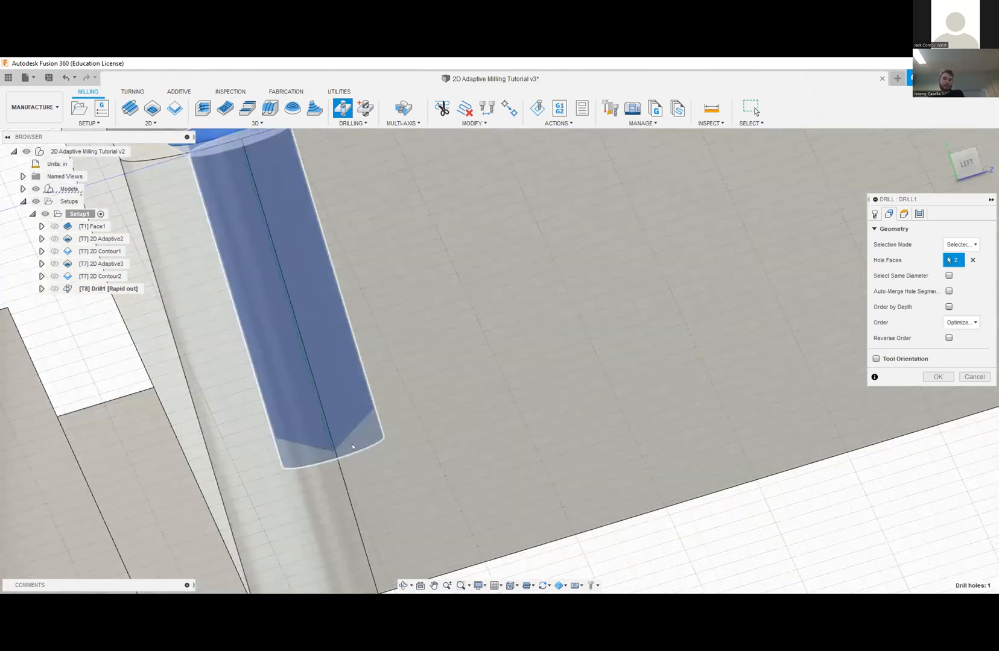
{"action": "scroll", "coordinate": [362, 433], "scroll_direction": "down", "scroll_amount": 2}
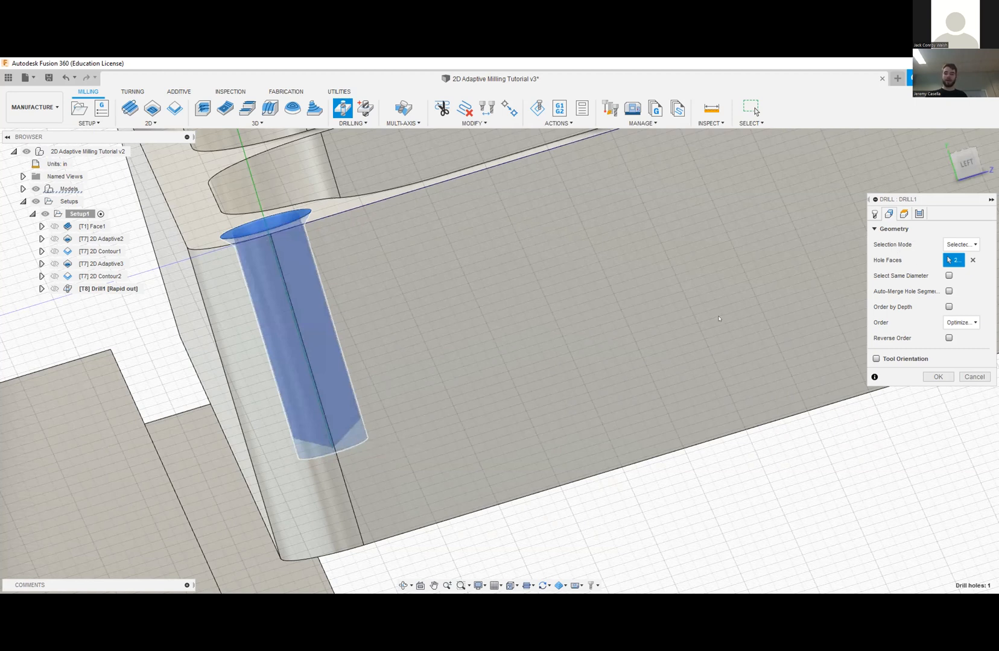
{"action": "scroll", "coordinate": [718, 319], "scroll_direction": "down", "scroll_amount": 4}
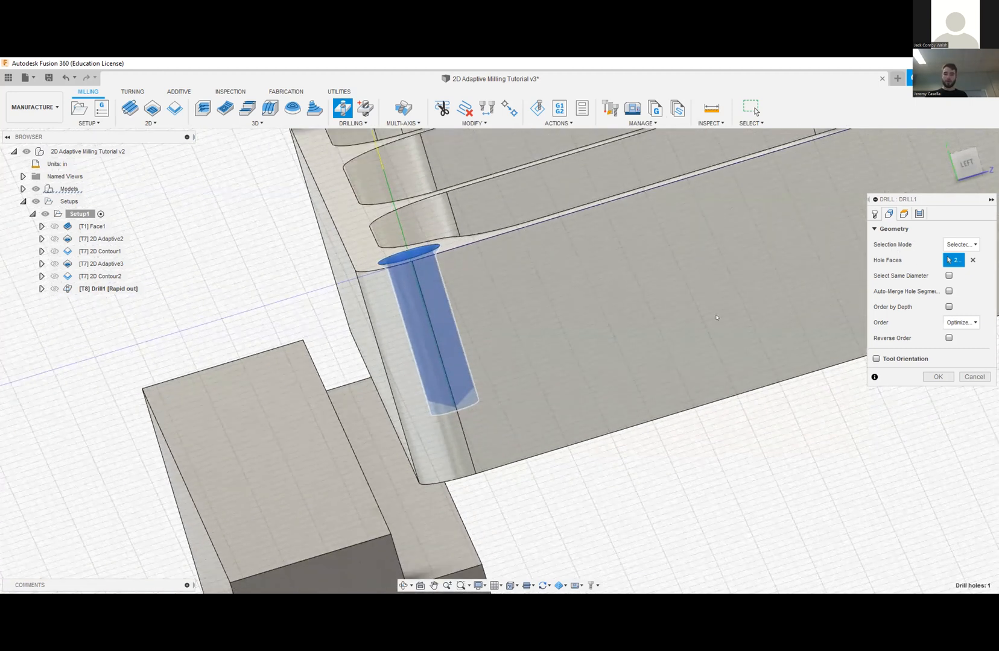
{"action": "scroll", "coordinate": [716, 317], "scroll_direction": "down", "scroll_amount": 3}
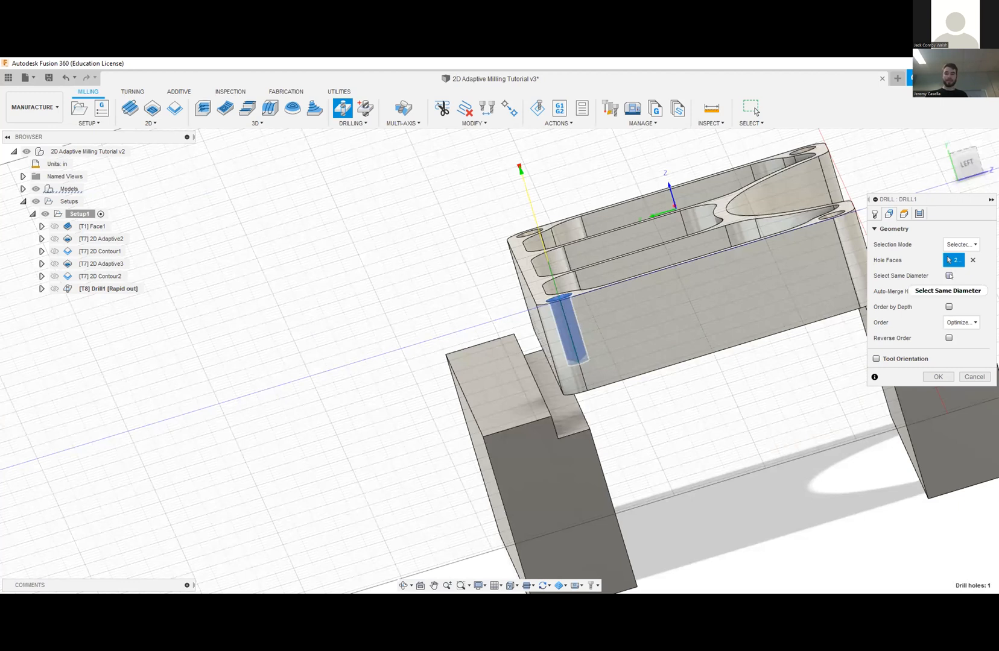
{"action": "left_click", "coordinate": [949, 276]}
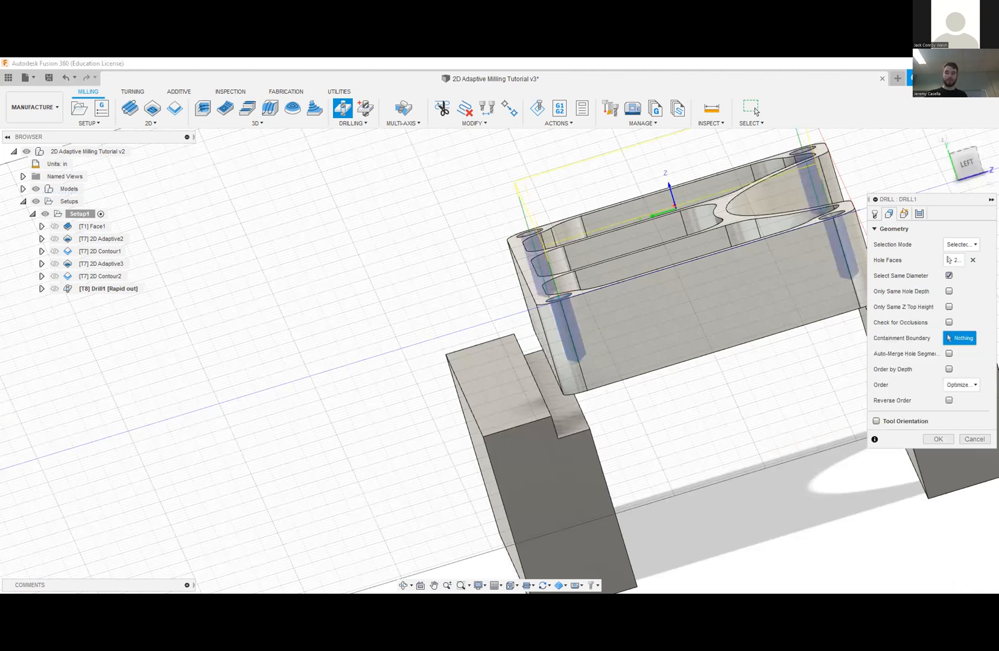
- Make the drill tip pass through the hole bottom in the drilling operation's heights, and check the tip at the corner hole
{"action": "left_click", "coordinate": [903, 213]}
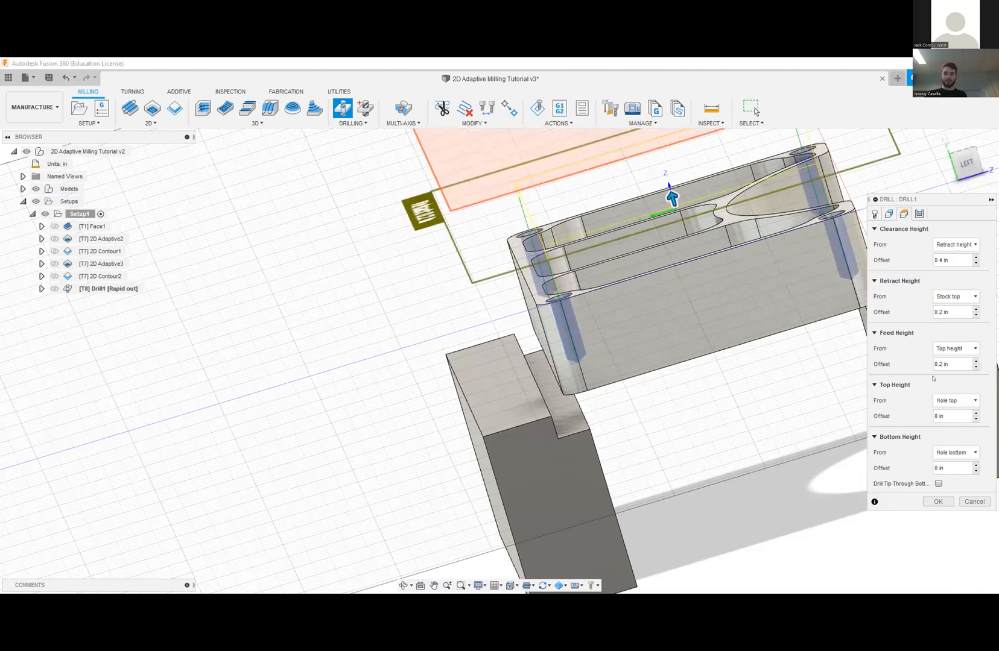
{"action": "left_click", "coordinate": [938, 483]}
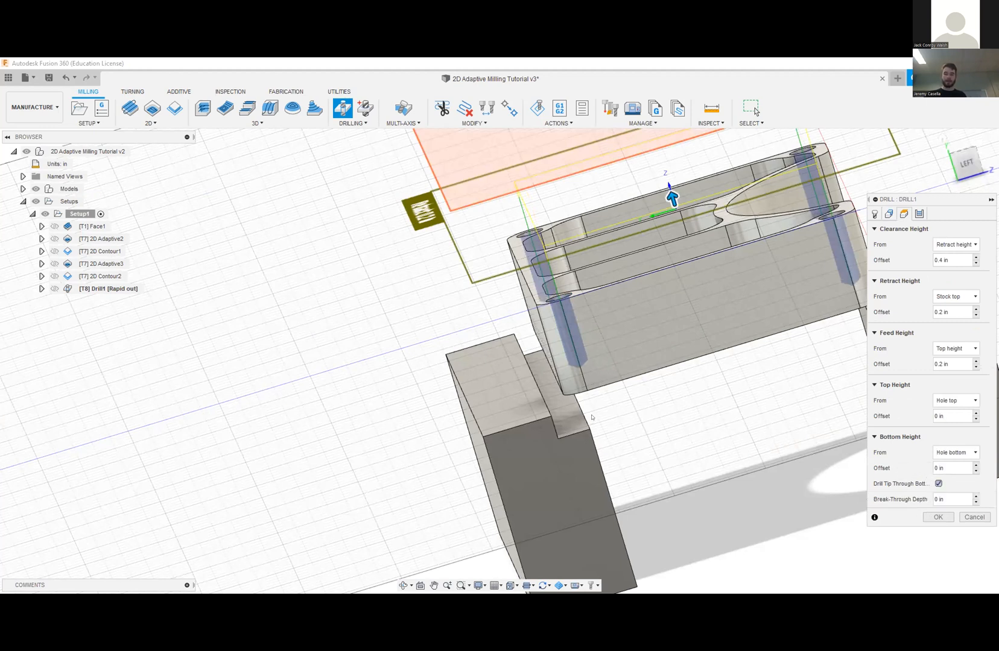
{"action": "scroll", "coordinate": [568, 368], "scroll_direction": "up", "scroll_amount": 2}
{"action": "scroll", "coordinate": [576, 361], "scroll_direction": "up", "scroll_amount": 4}
{"action": "left_click", "coordinate": [585, 363]}
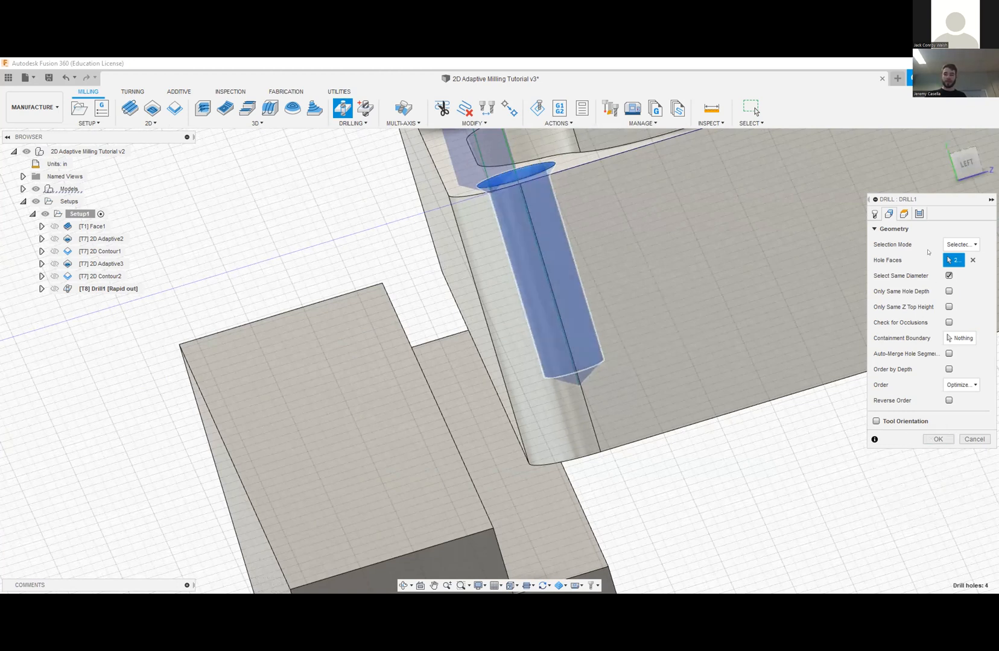
- Use the Drilling - rapid out cycle for the drilling operation, generate it, and inspect the toolpath over the corner holes
{"action": "left_click", "coordinate": [920, 215]}
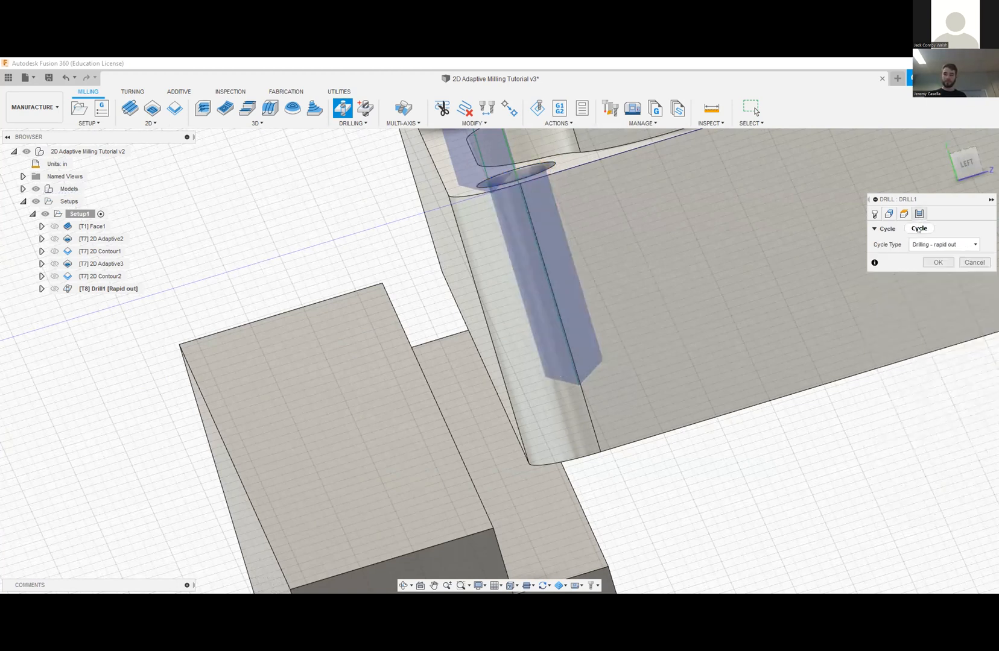
{"action": "left_click", "coordinate": [928, 244]}
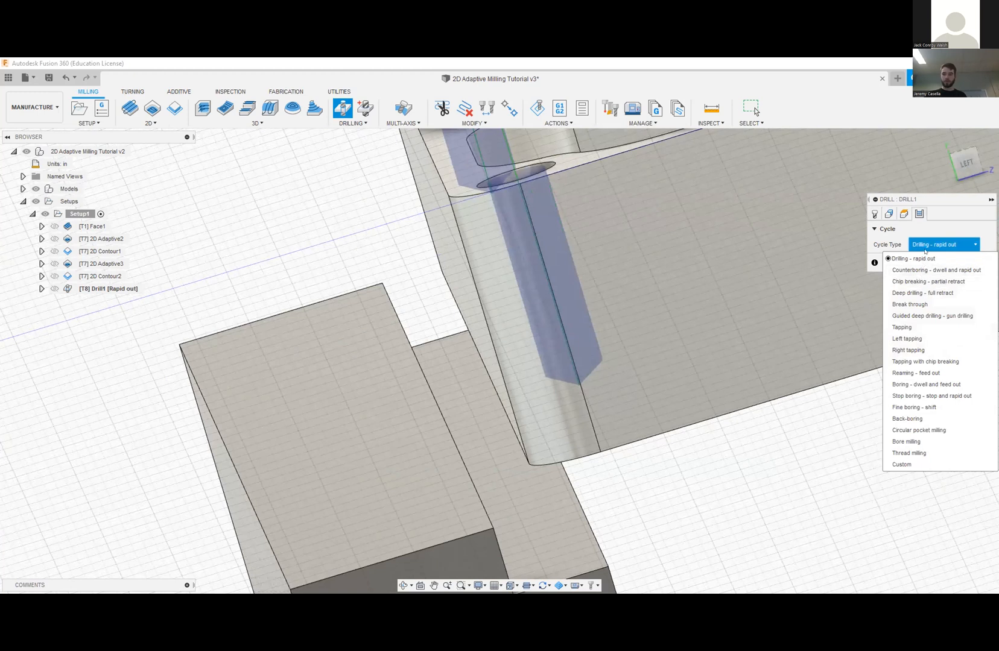
{"action": "left_click", "coordinate": [926, 259]}
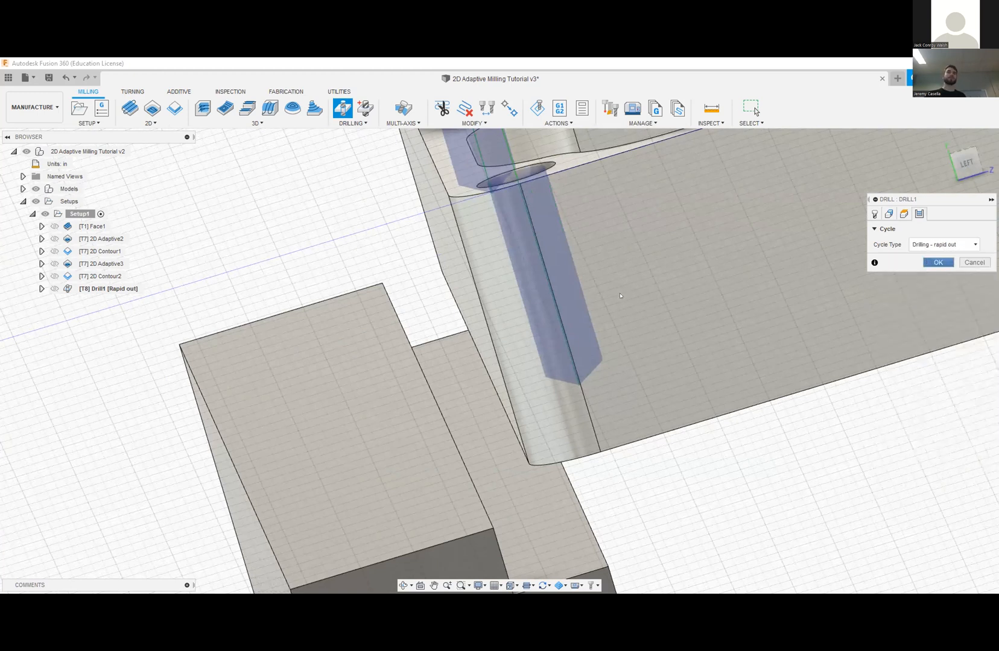
{"action": "key", "text": "Return"}
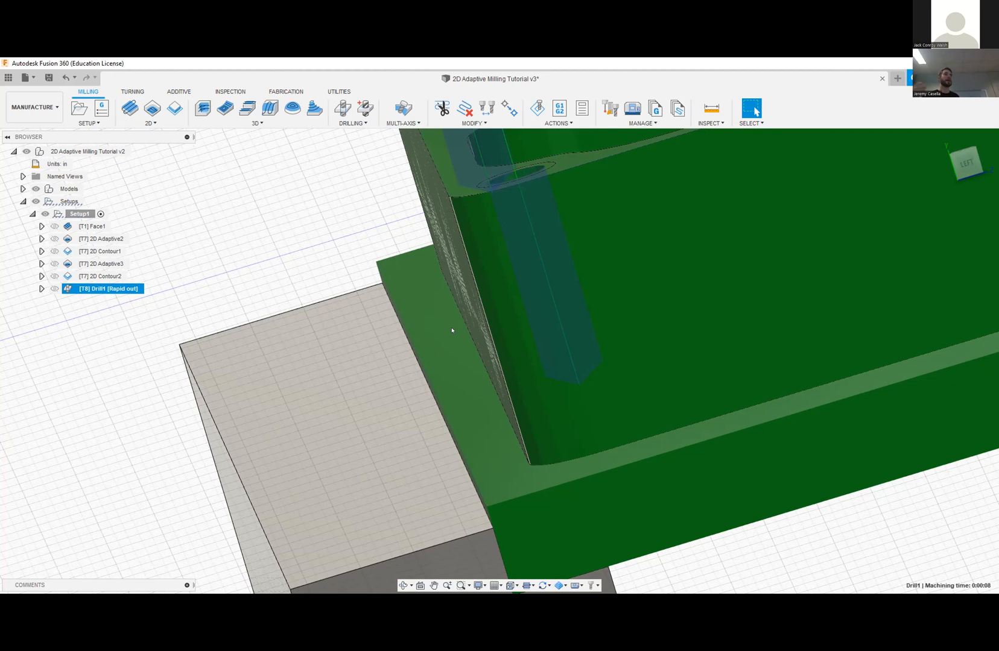
{"action": "scroll", "coordinate": [446, 255], "scroll_direction": "down", "scroll_amount": 10}
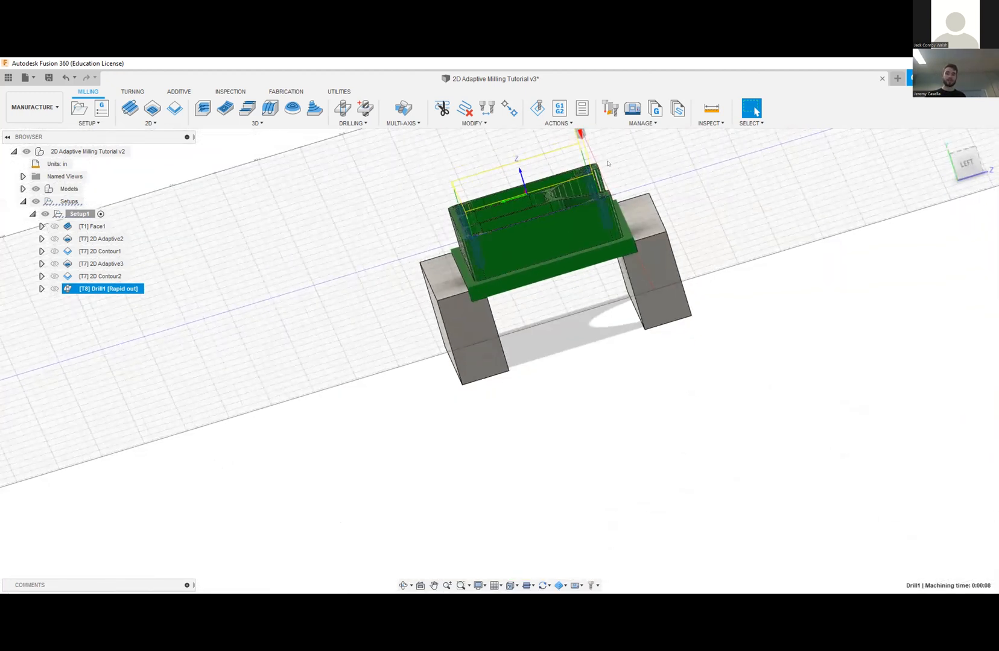
{"action": "scroll", "coordinate": [612, 171], "scroll_direction": "up", "scroll_amount": 6}
{"action": "middle_click_drag", "start_coordinate": [626, 261], "coordinate": [677, 252], "text": "shift"}
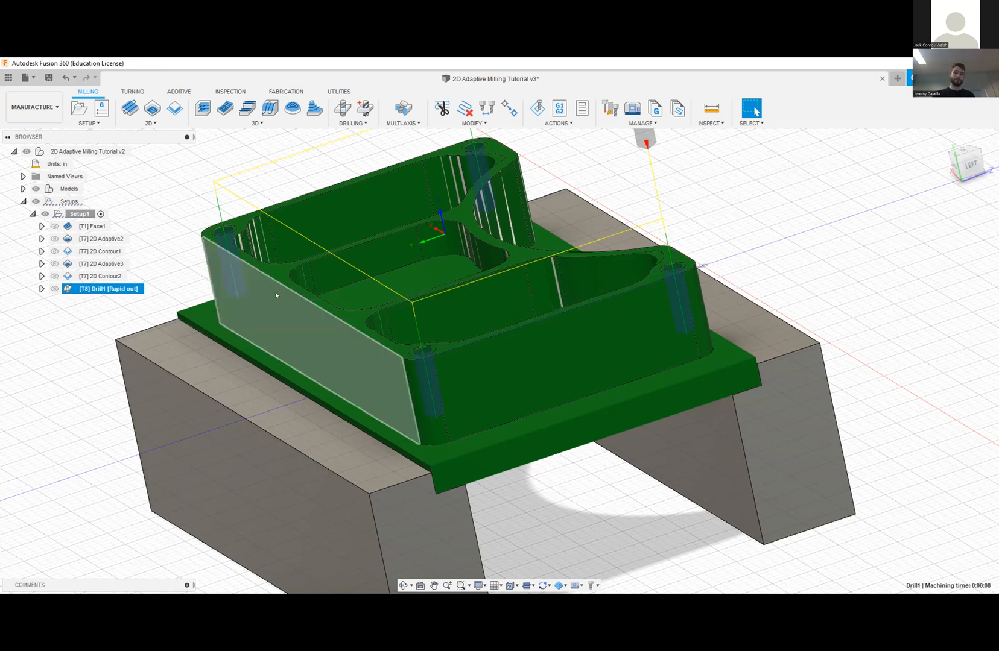
{"action": "left_click", "coordinate": [218, 183]}
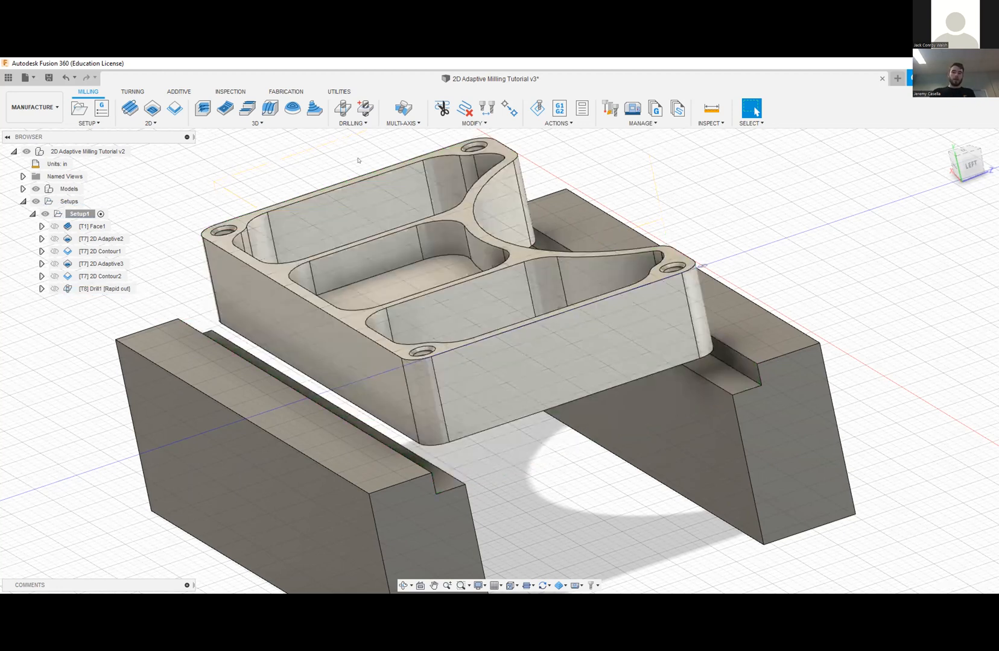
- Start a second drilling operation and assign the 0.138" 180° #6-32 UNC tap from the Taps - ANSI library
{"action": "left_click", "coordinate": [341, 108]}
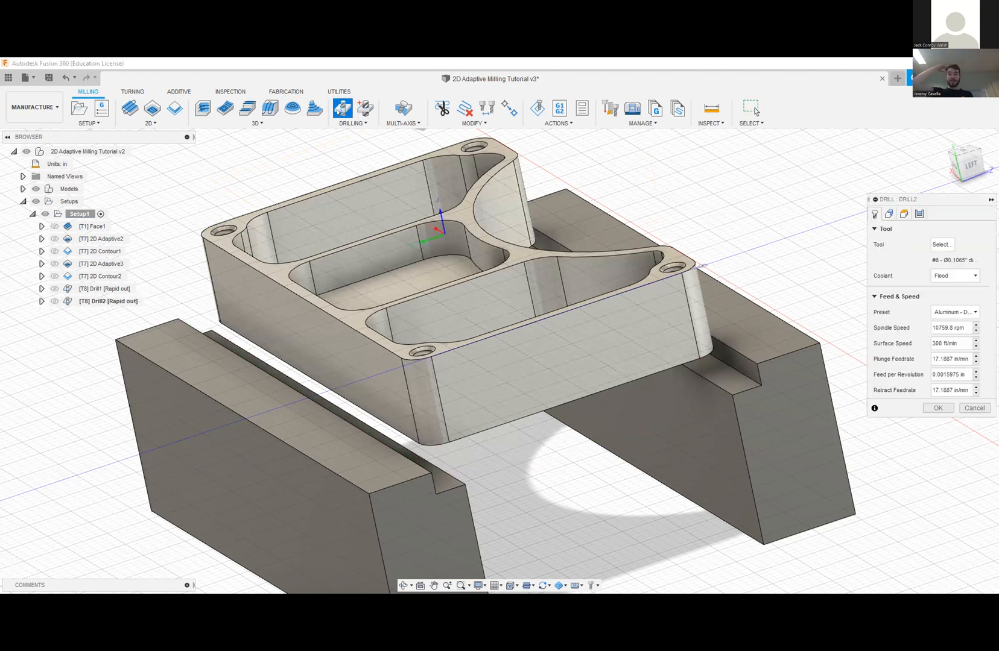
{"action": "left_click", "coordinate": [942, 244]}
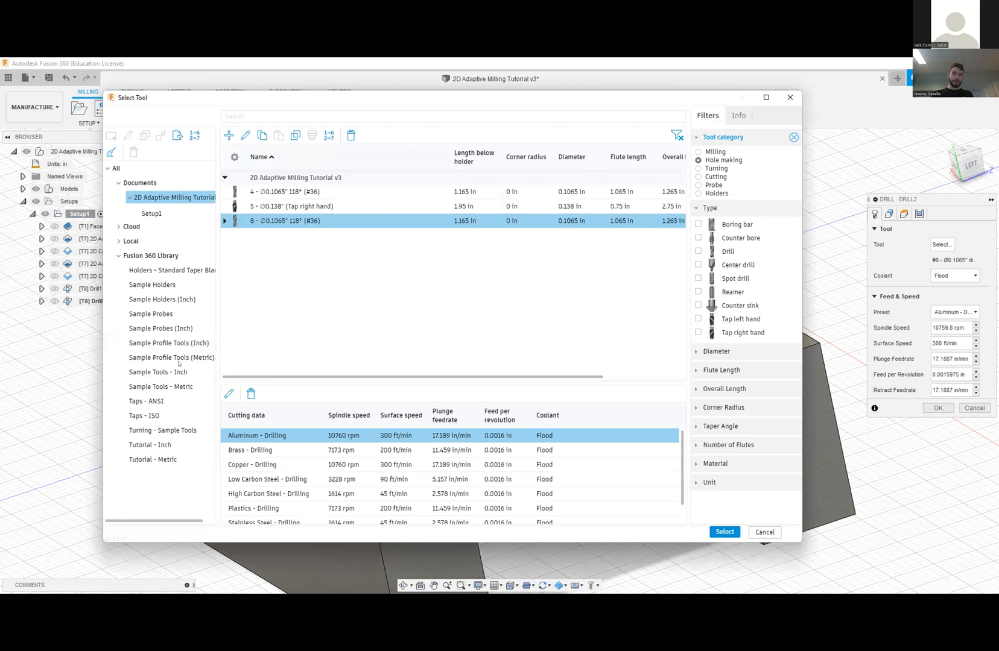
{"action": "left_click", "coordinate": [154, 416]}
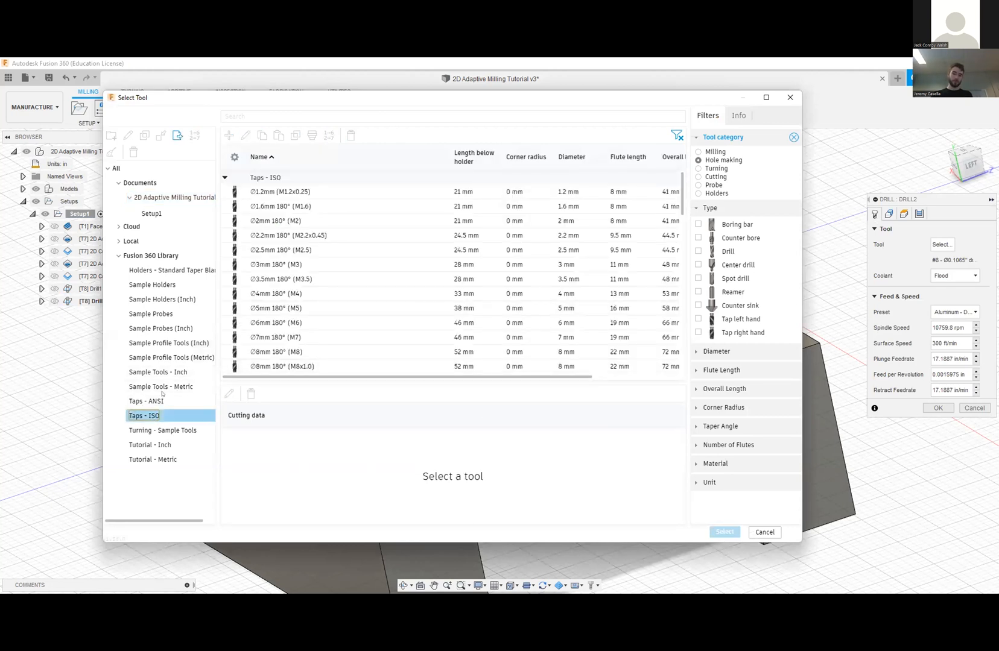
{"action": "left_click", "coordinate": [171, 401]}
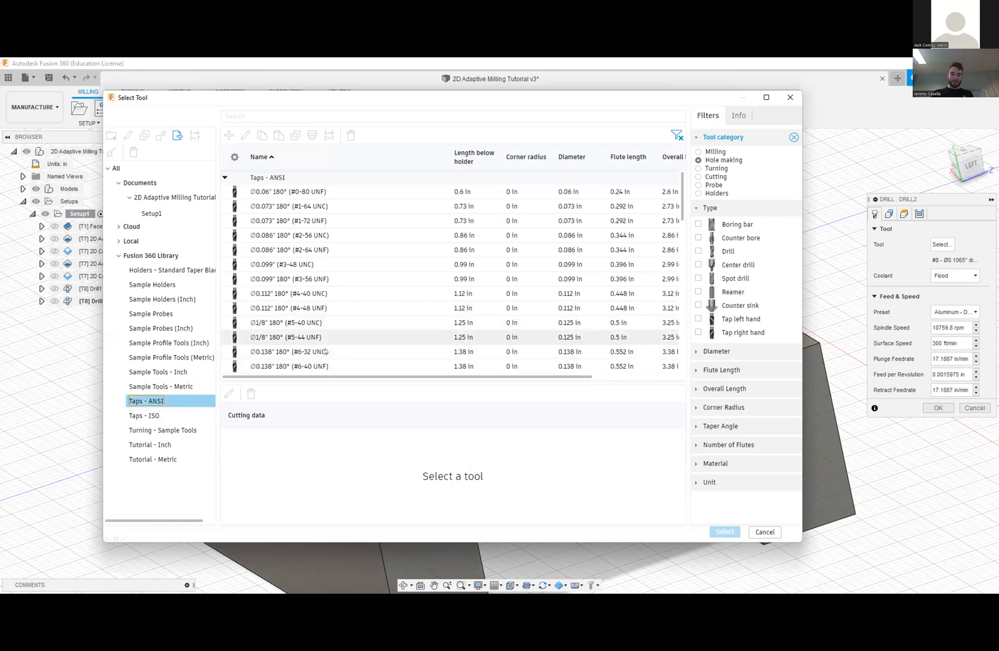
{"action": "scroll", "coordinate": [329, 329], "scroll_direction": "down", "scroll_amount": 2}
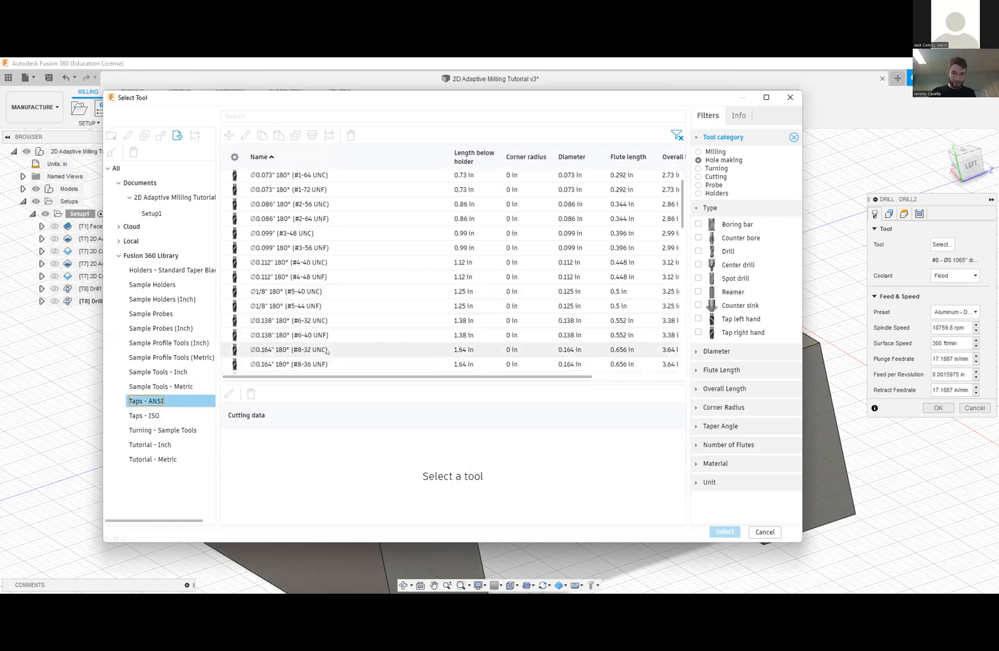
{"action": "left_click", "coordinate": [343, 321]}
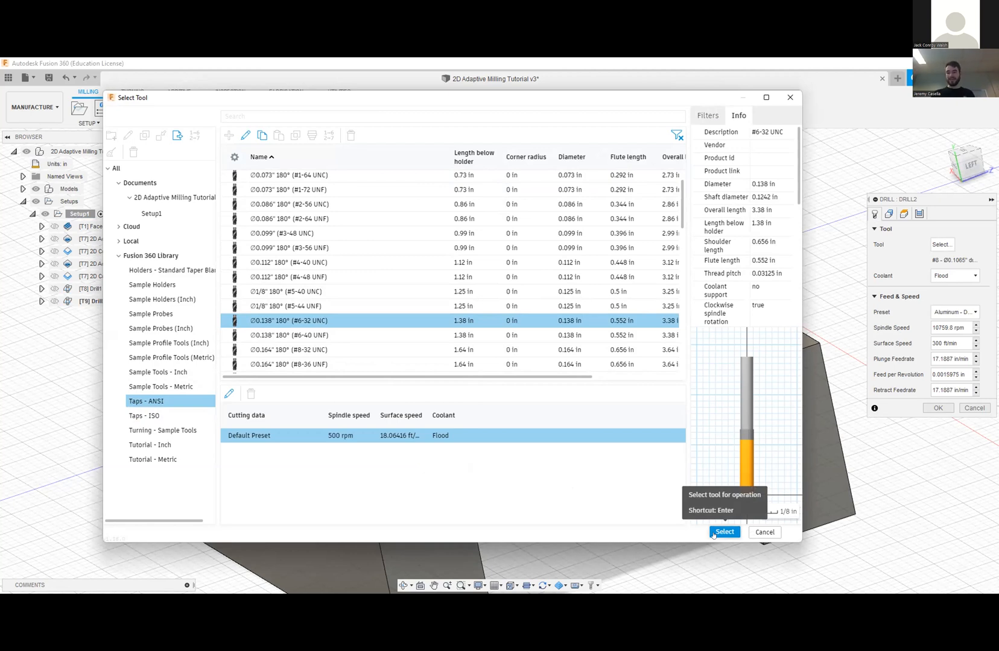
{"action": "key", "text": "Return"}
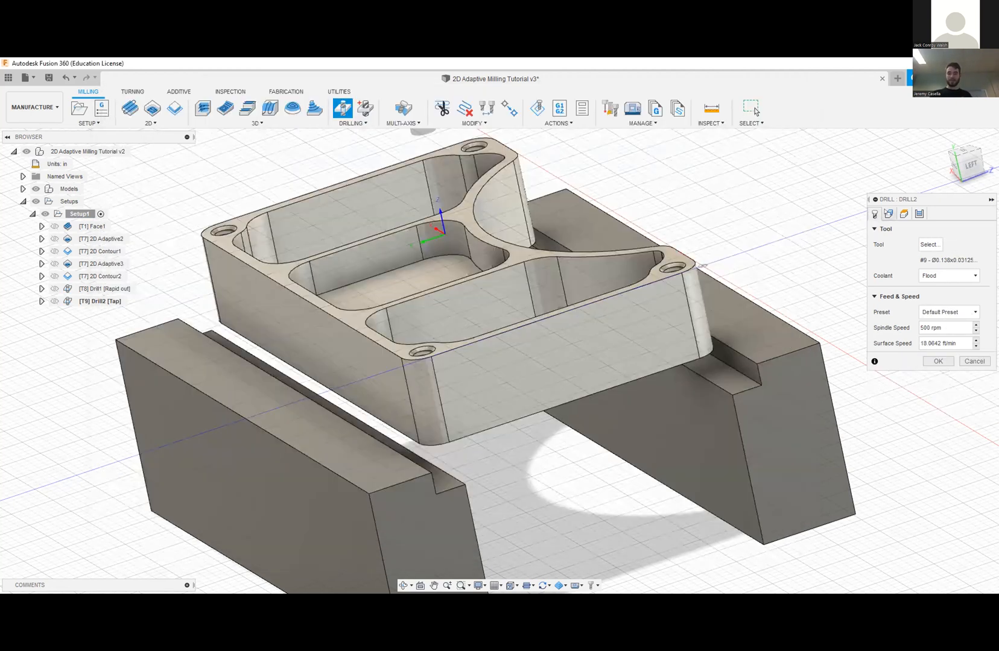
- Select the bore and countersink faces of one corner hole for tapping and inspect the tap's depth in the hole
{"action": "left_click", "coordinate": [889, 214]}
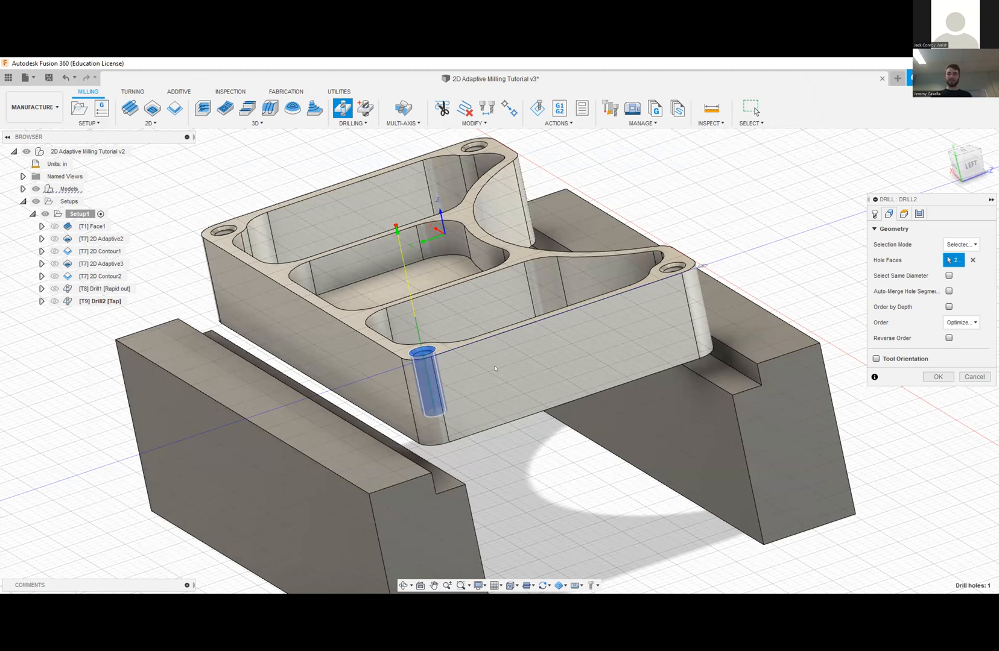
{"action": "scroll", "coordinate": [401, 388], "scroll_direction": "up", "scroll_amount": 3}
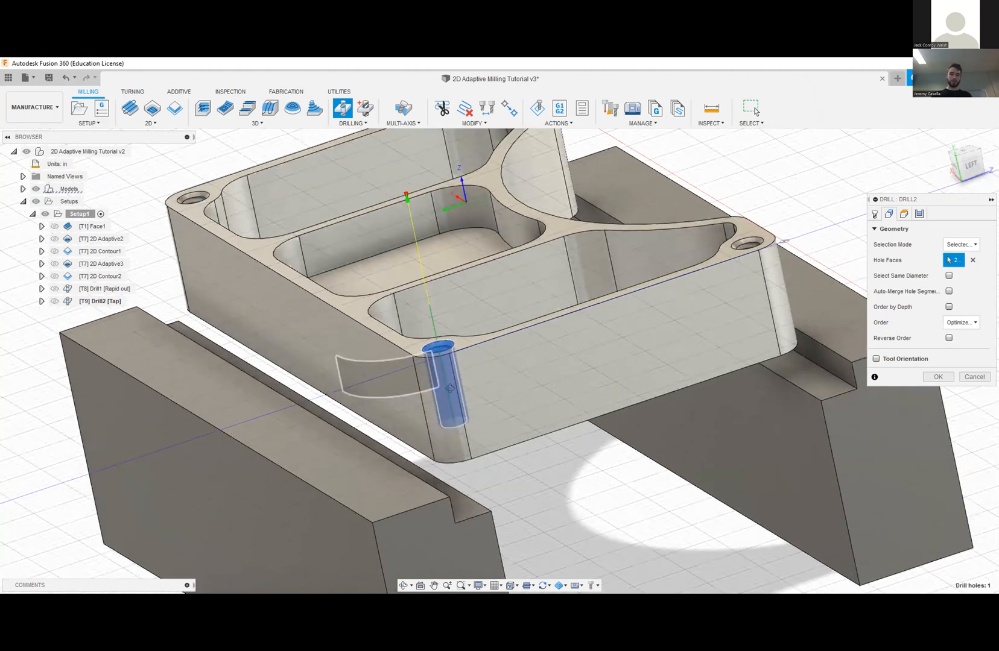
{"action": "scroll", "coordinate": [495, 420], "scroll_direction": "up", "scroll_amount": 5}
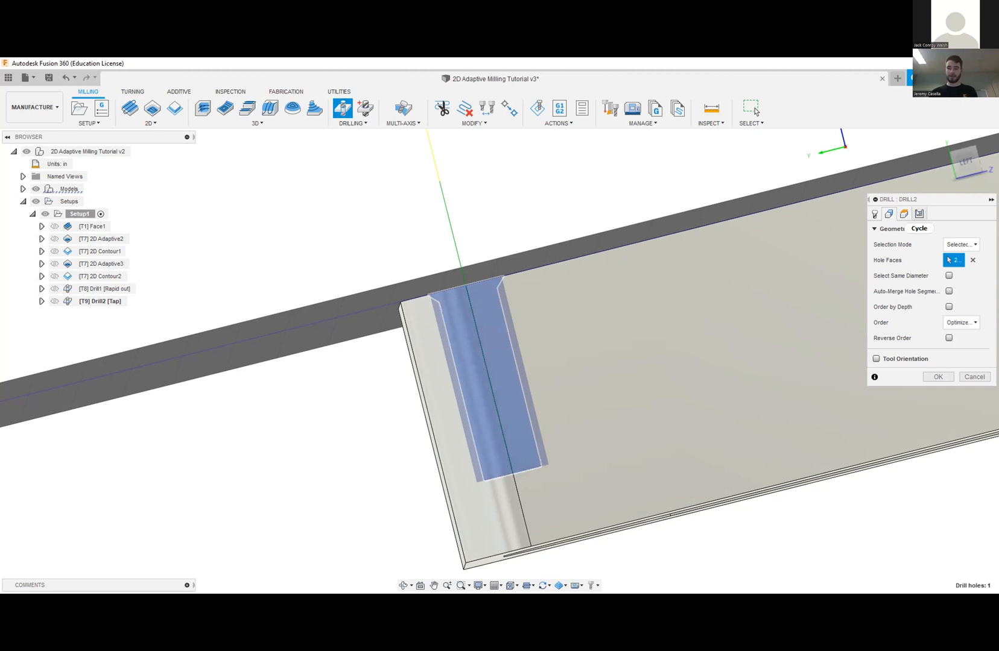
- Offset the tapping operation's bottom height 0.05 in from the hole bottom and generate the toolpath
{"action": "left_click", "coordinate": [904, 214]}
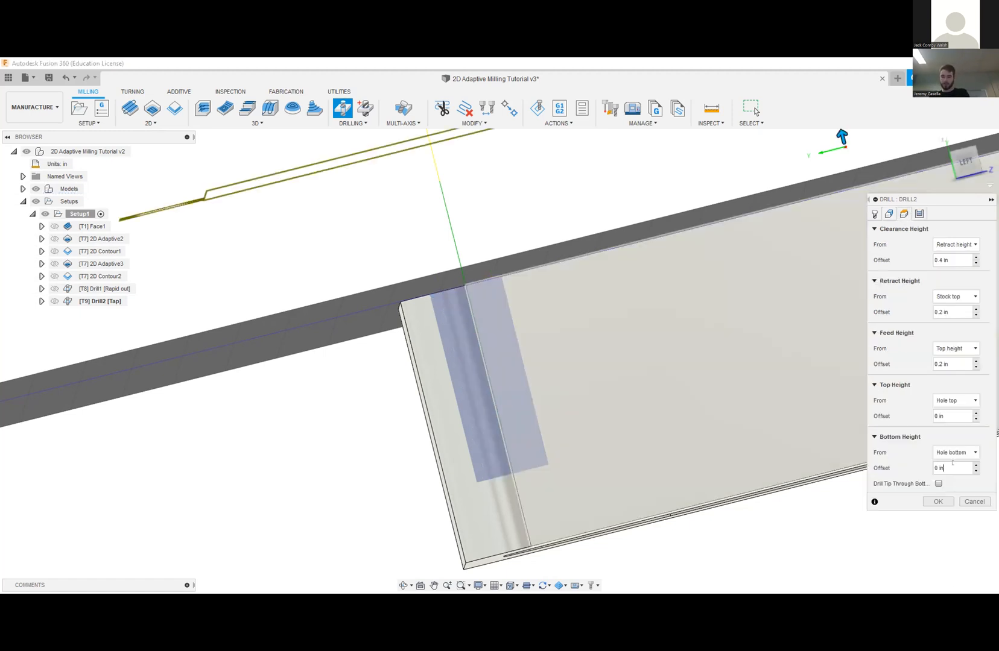
{"action": "left_click", "coordinate": [945, 468]}
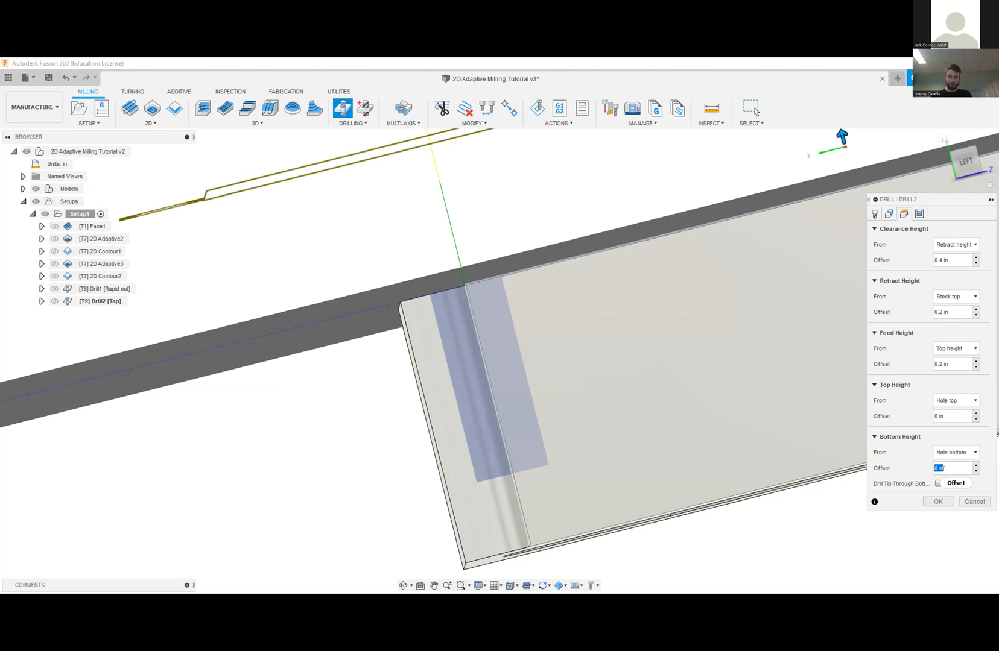
{"action": "type", "text": ".05"}
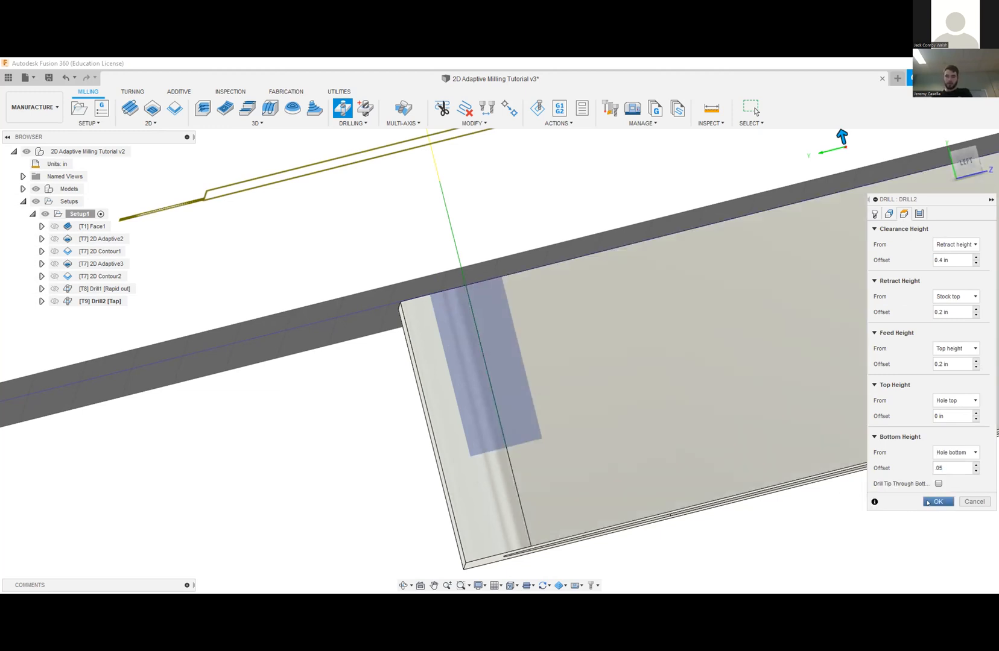
{"action": "left_click", "coordinate": [928, 503]}
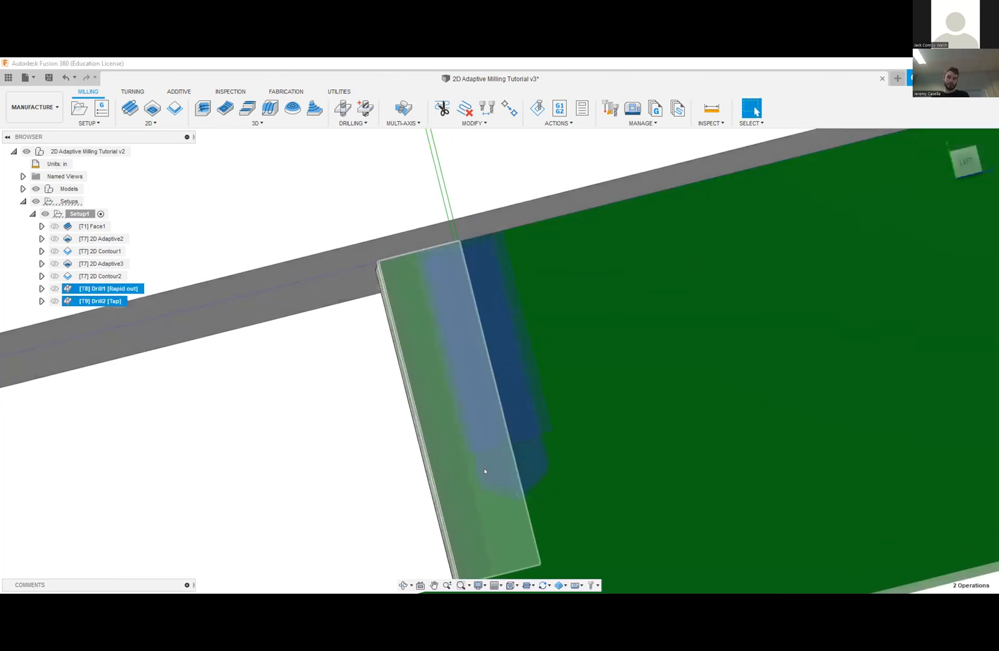
- Examine the drill and tap toolpaths together, comparing their depths and positions at the corner holes
{"action": "scroll", "coordinate": [485, 472], "scroll_direction": "up", "scroll_amount": 2}
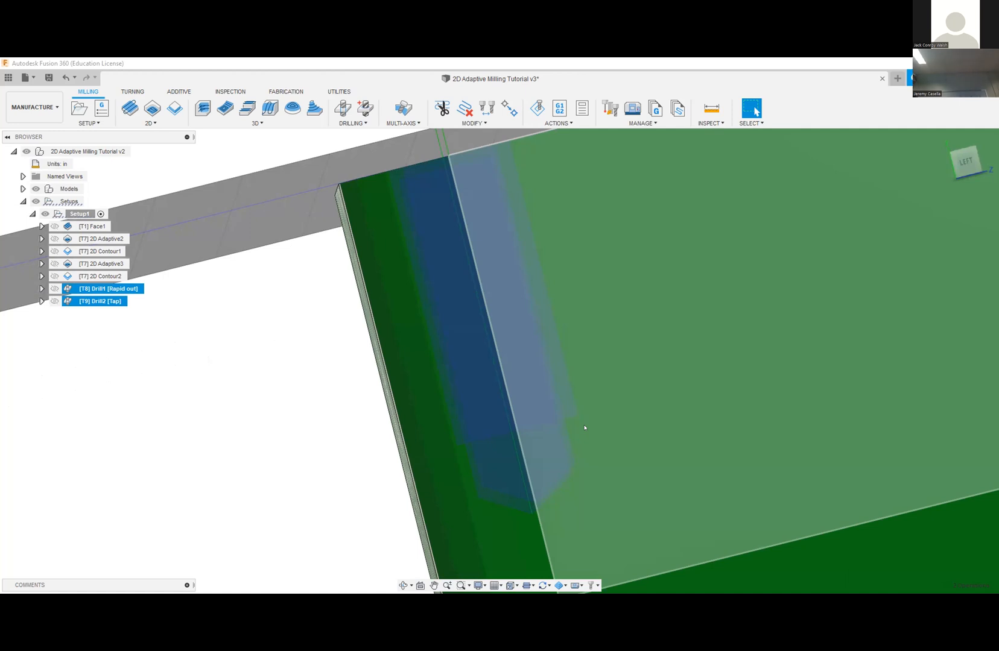
{"action": "scroll", "coordinate": [550, 419], "scroll_direction": "down", "scroll_amount": 2}
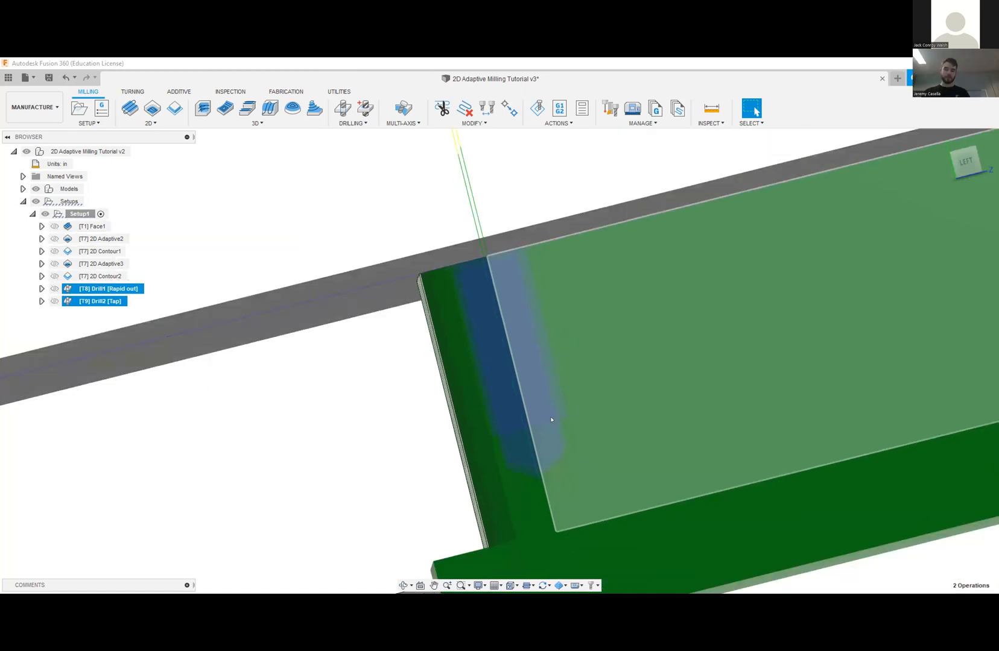
{"action": "scroll", "coordinate": [551, 419], "scroll_direction": "down", "scroll_amount": 4}
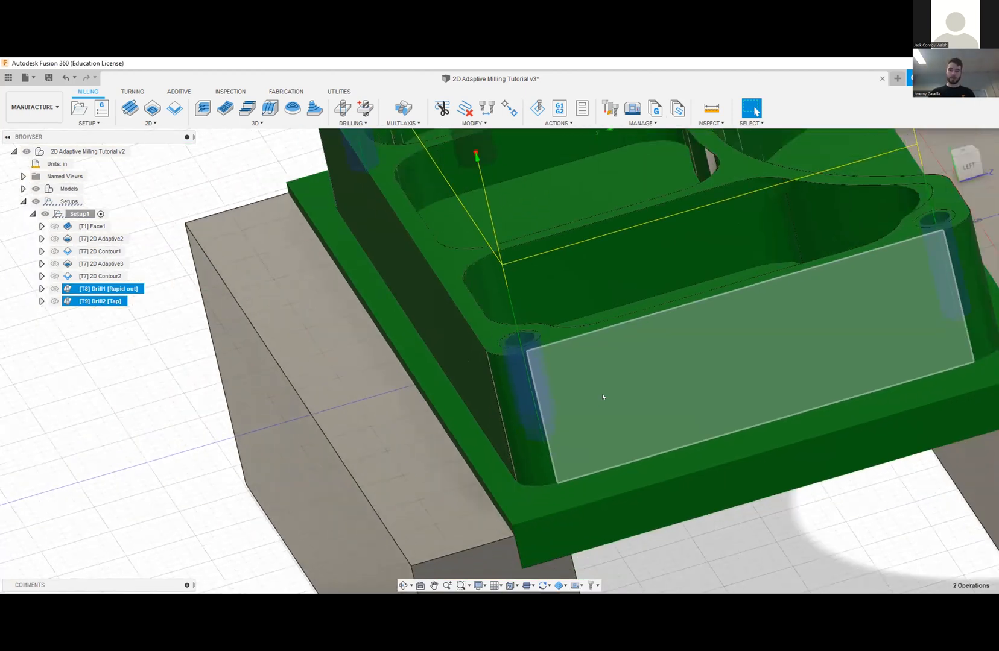
{"action": "scroll", "coordinate": [603, 397], "scroll_direction": "down", "scroll_amount": 5}
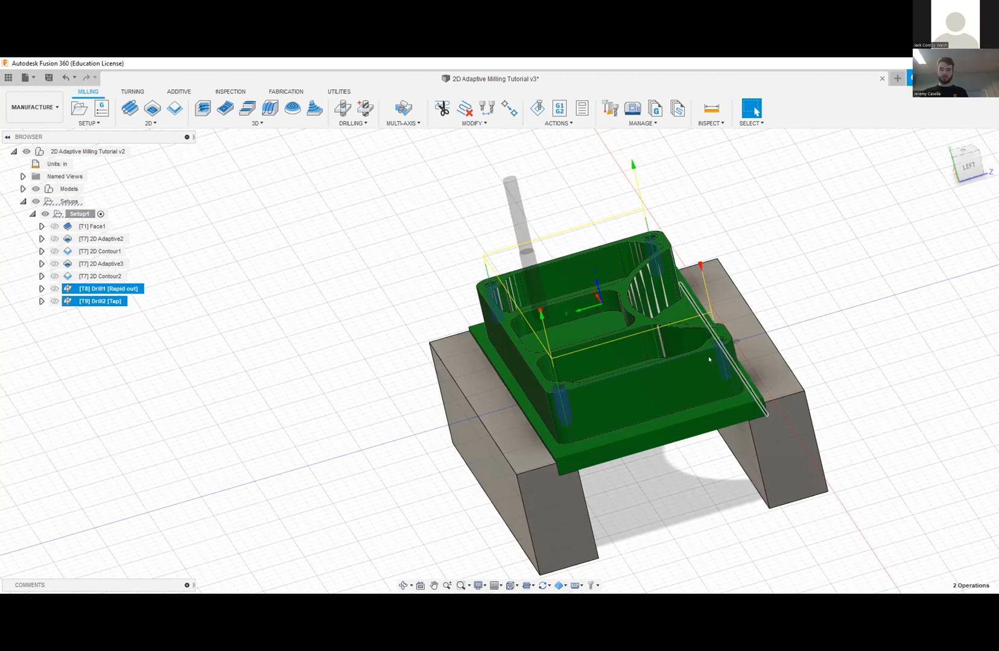
{"action": "middle_click_drag", "start_coordinate": [766, 322], "coordinate": [793, 335], "text": "shift"}
{"action": "scroll", "coordinate": [774, 333], "scroll_direction": "up", "scroll_amount": 8}
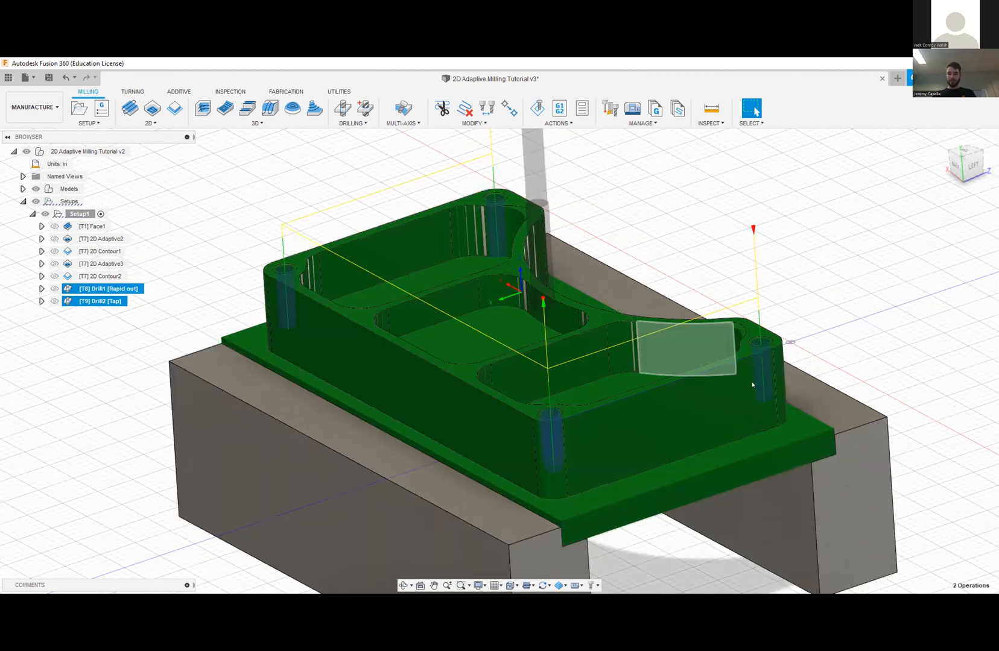
{"action": "scroll", "coordinate": [767, 317], "scroll_direction": "up", "scroll_amount": 5}
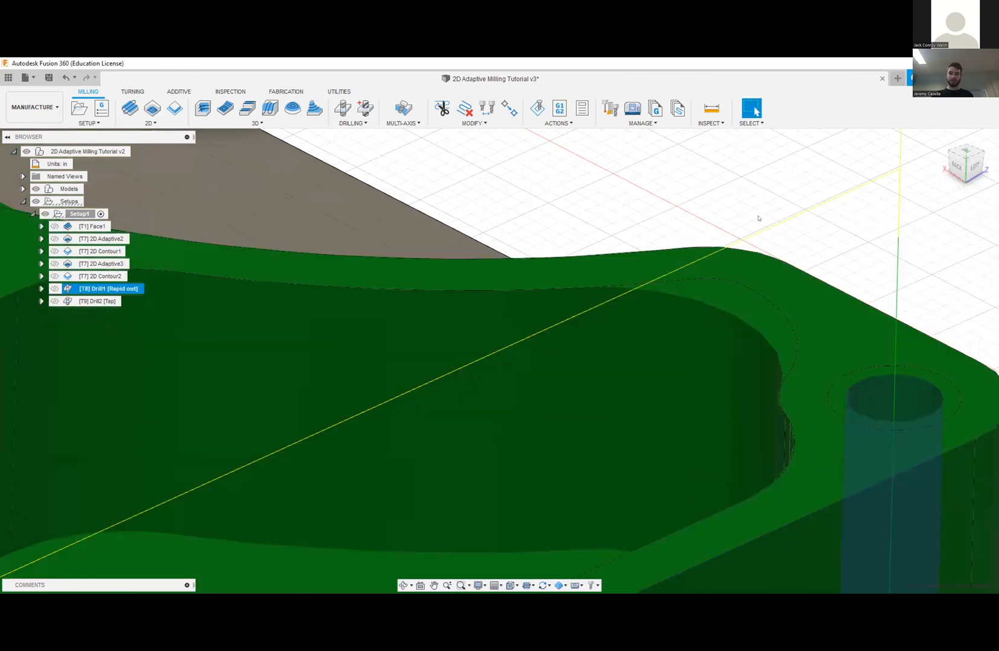
- Measure the radius of the narrow rounded wall face in the pocket beside the corner hole
{"action": "left_click", "coordinate": [759, 218]}
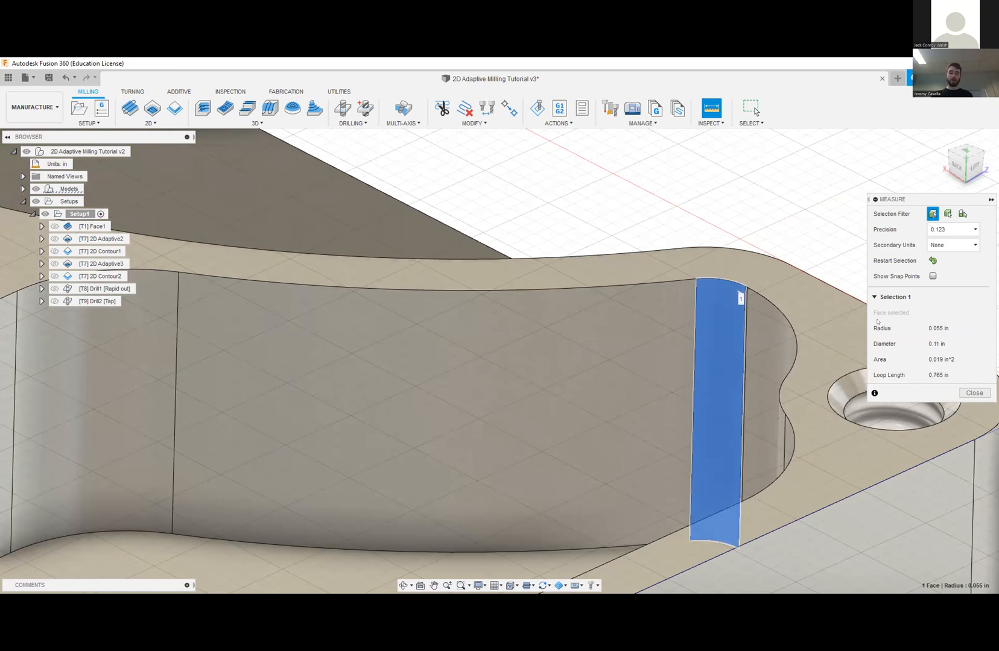
{"action": "key", "text": "Escape"}
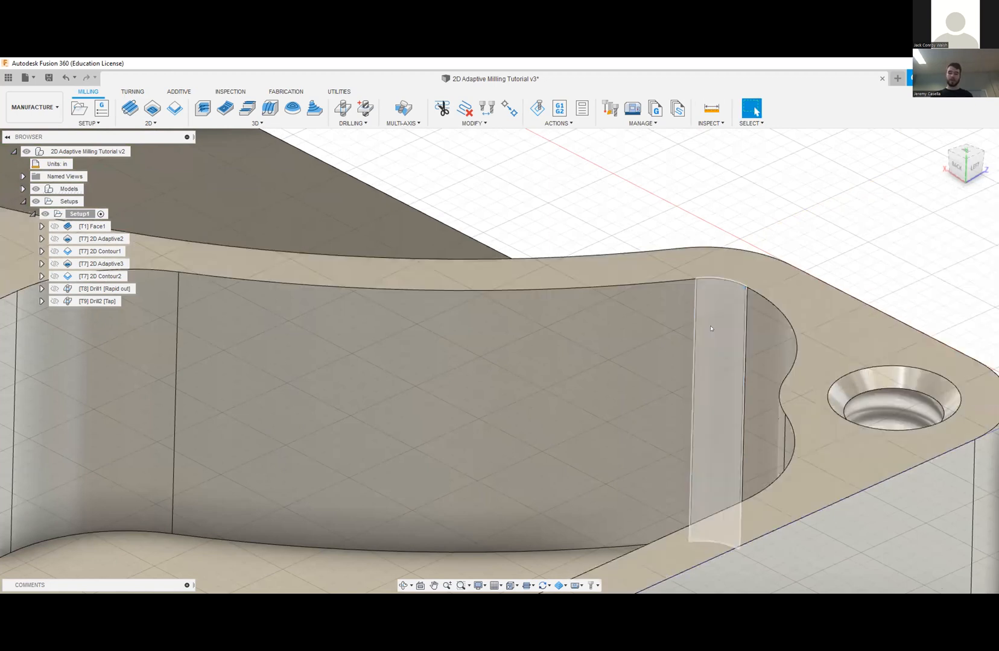
{"action": "scroll", "coordinate": [711, 330], "scroll_direction": "down", "scroll_amount": 3}
{"action": "scroll", "coordinate": [710, 334], "scroll_direction": "down", "scroll_amount": 3}
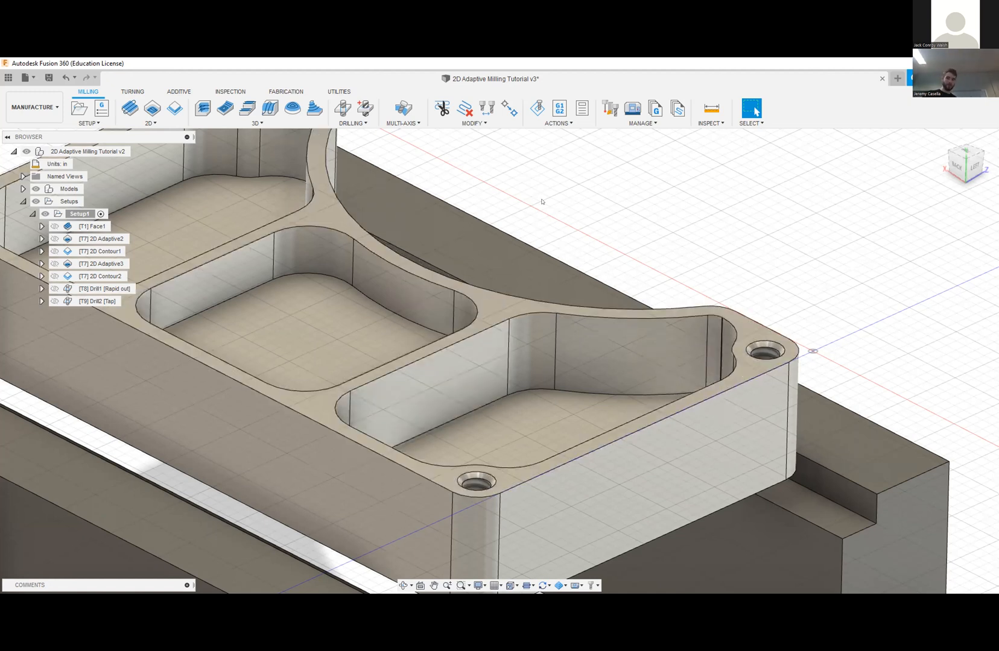
- Duplicate Setup1 and clear the copied operations out of the duplicate setup
{"action": "right_click", "coordinate": [77, 213]}
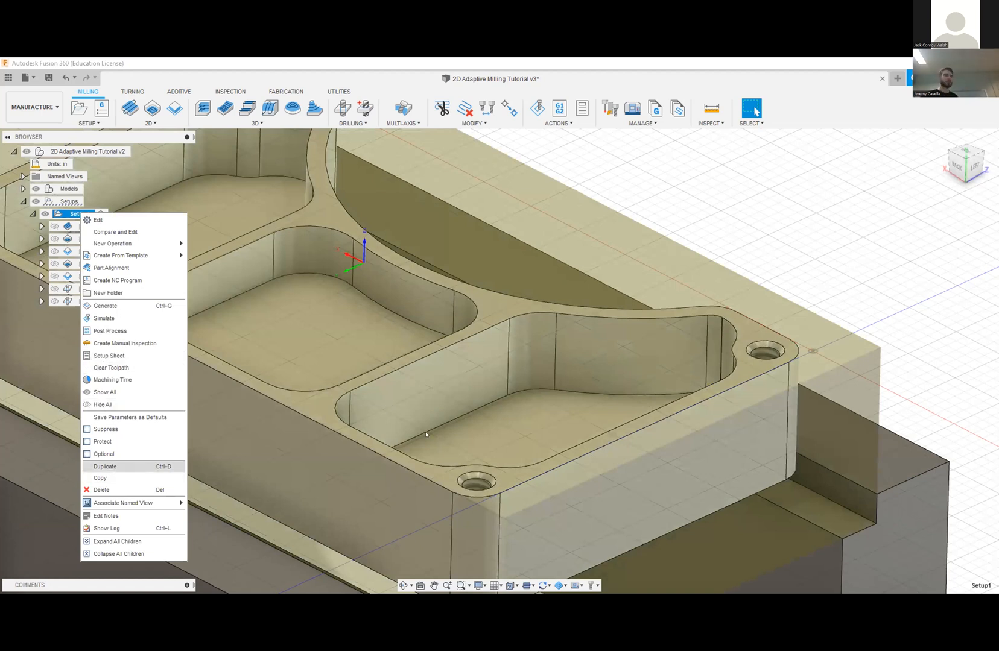
{"action": "left_click", "coordinate": [106, 466]}
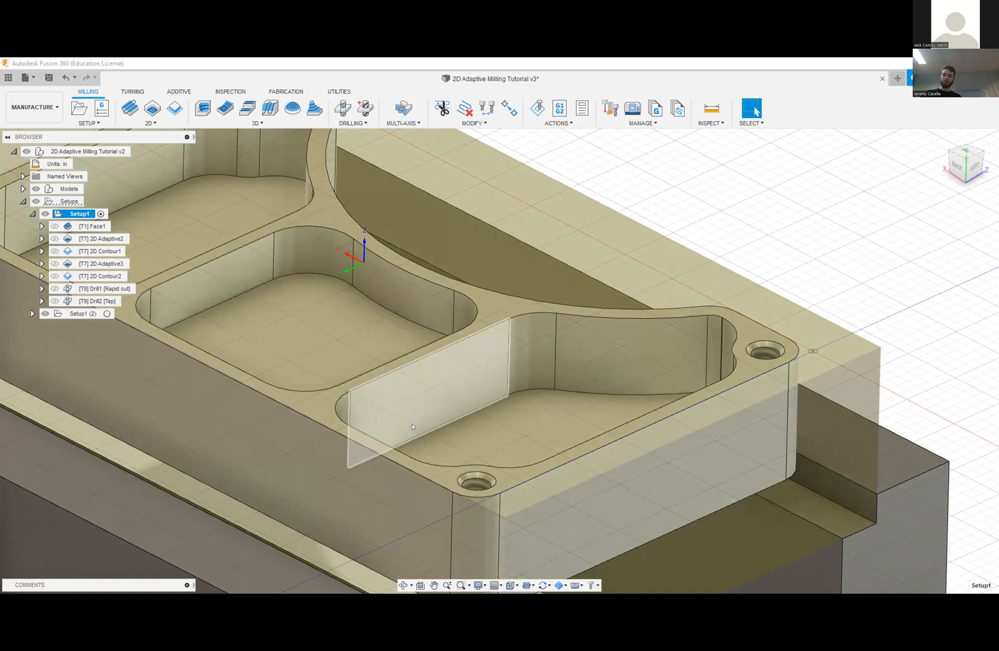
{"action": "scroll", "coordinate": [314, 312], "scroll_direction": "down", "scroll_amount": 3}
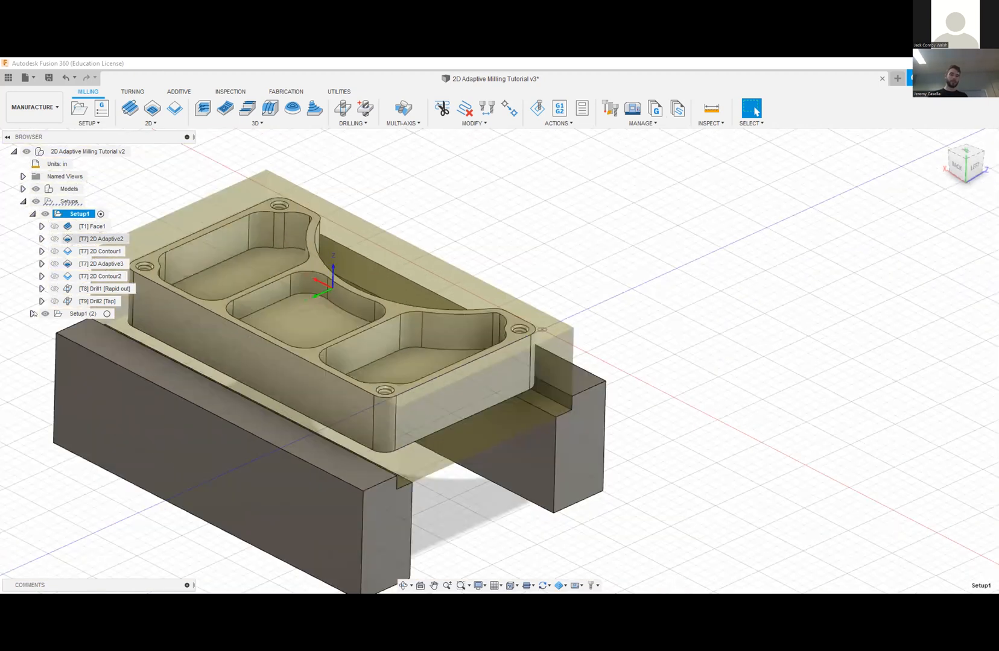
{"action": "left_click", "coordinate": [34, 326]}
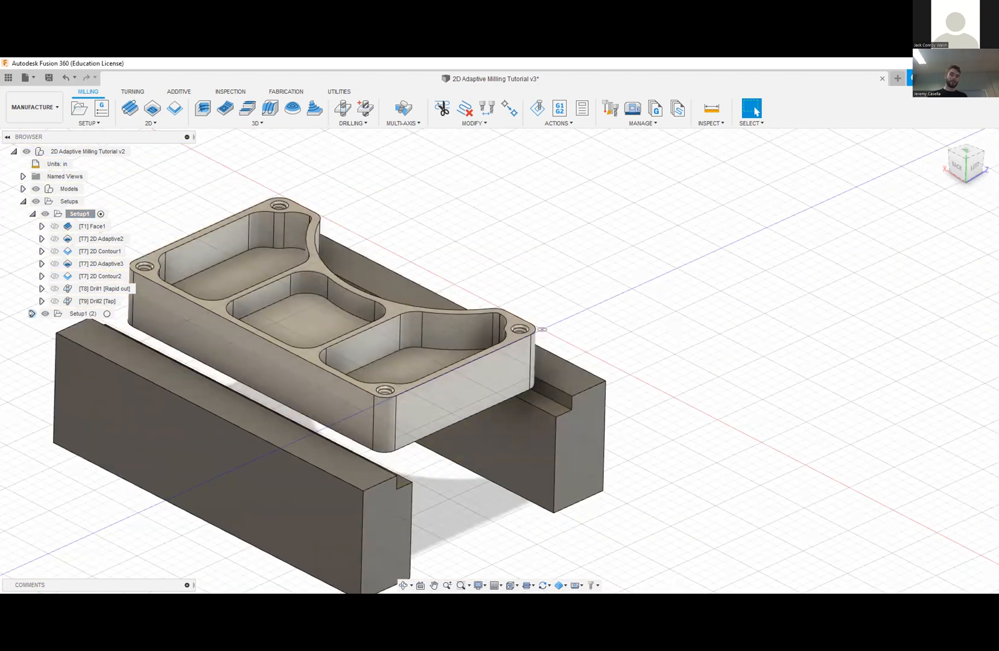
{"action": "left_click", "coordinate": [31, 314]}
{"action": "left_click", "coordinate": [78, 314]}
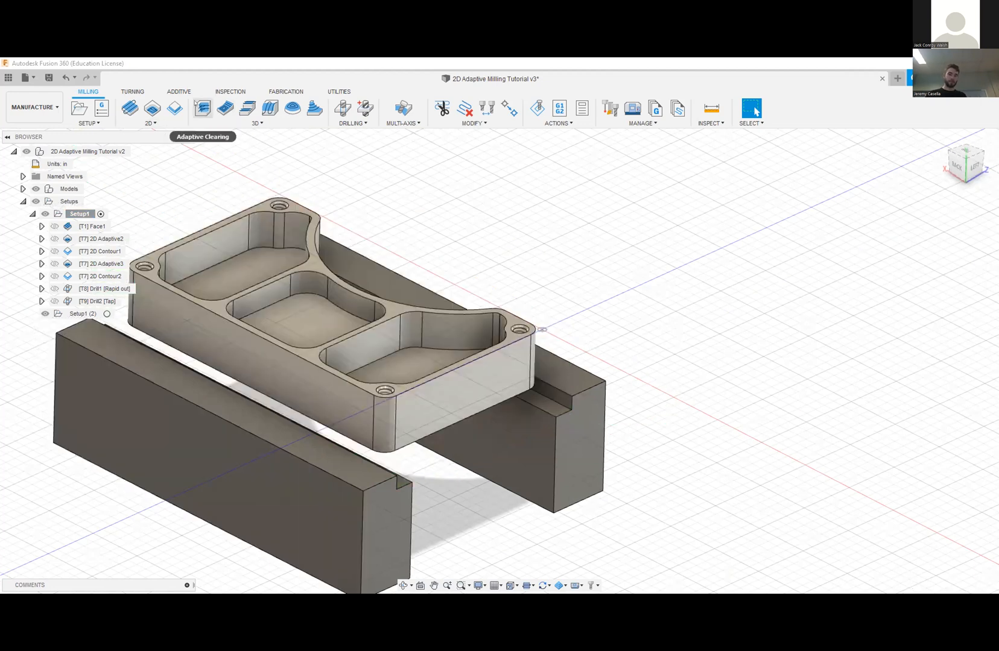
- Create a 3D Adaptive Clearing operation with the #7 3/8 in flat endmill and move it into the duplicated setup
{"action": "left_click", "coordinate": [202, 108]}
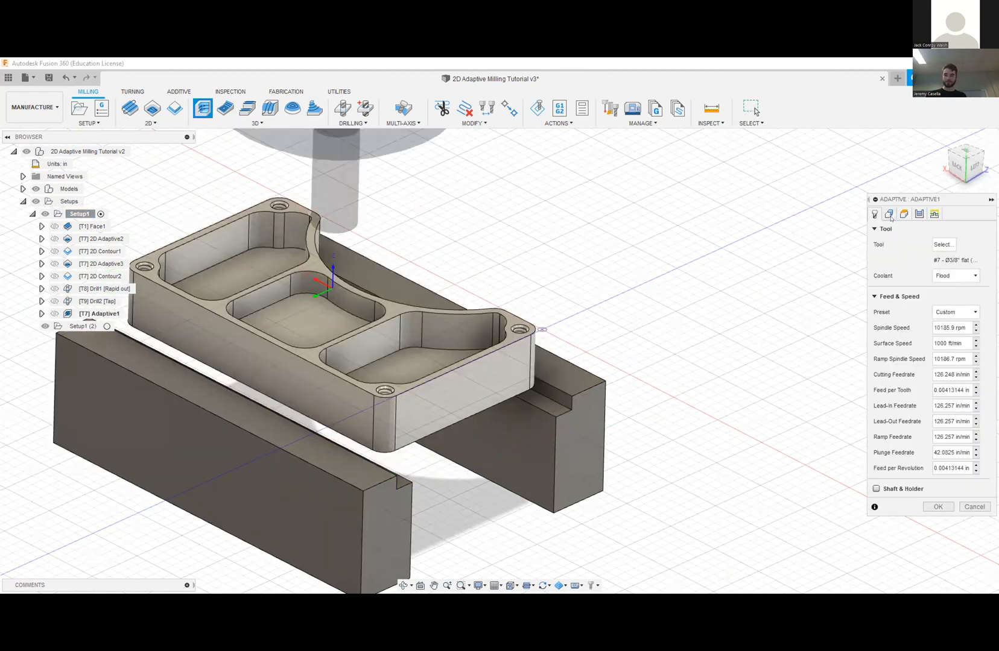
{"action": "left_click", "coordinate": [903, 215]}
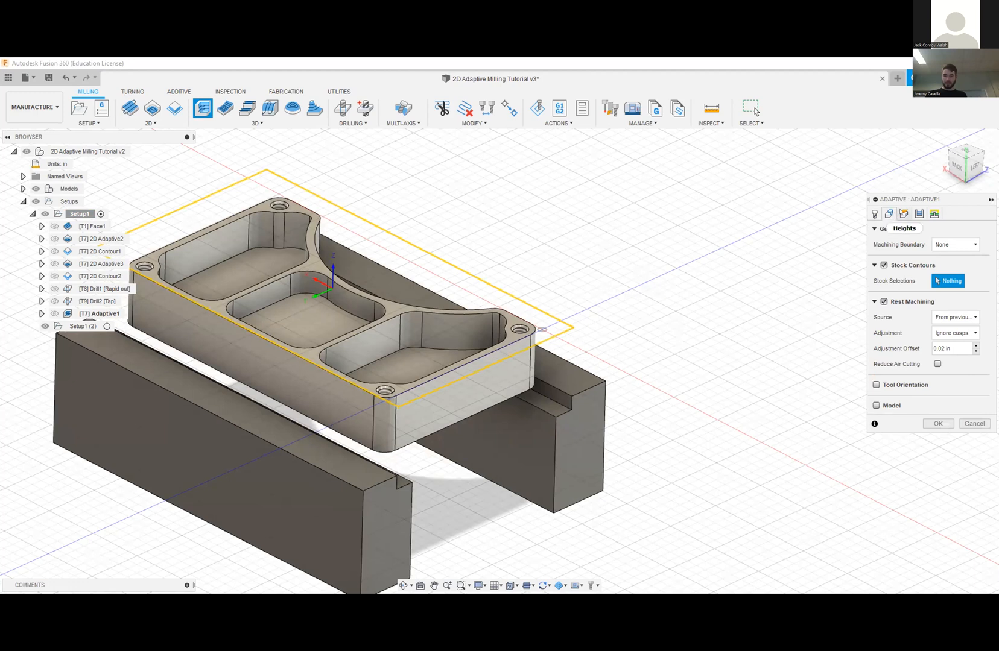
{"action": "left_click", "coordinate": [908, 213]}
{"action": "left_click", "coordinate": [919, 214]}
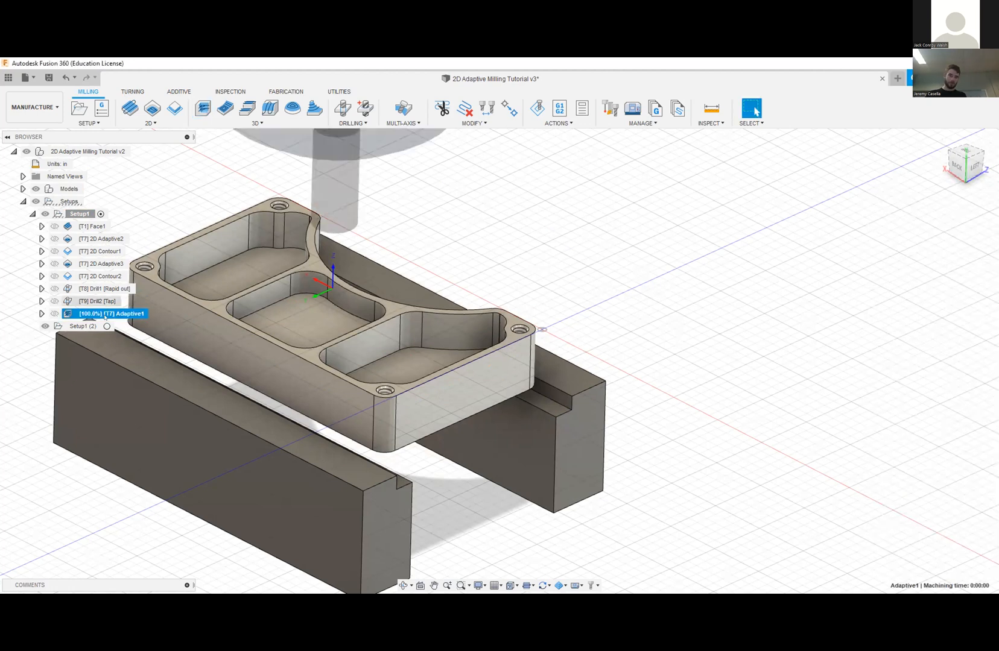
{"action": "mouse_move", "coordinate": [95, 313]}
{"action": "left_mouse_down"}
{"action": "mouse_move", "coordinate": [87, 334]}
{"action": "mouse_move", "coordinate": [85, 322]}
{"action": "left_mouse_up"}
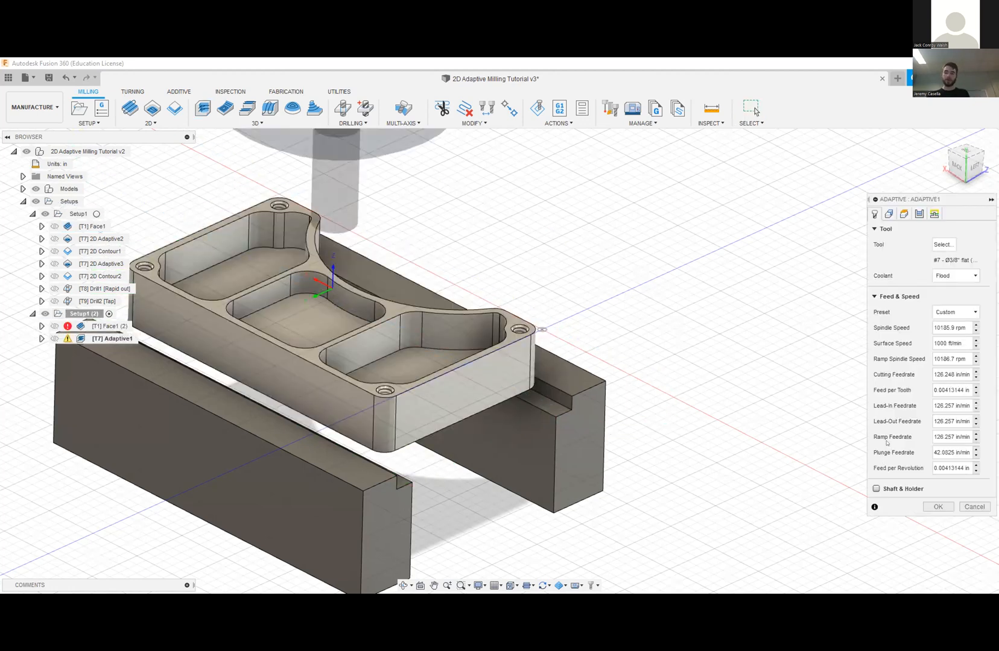
- Keep the adaptive's rest machining source as previous operations and generate the duplicate setup's facing and adaptive toolpaths
{"action": "left_click", "coordinate": [888, 214]}
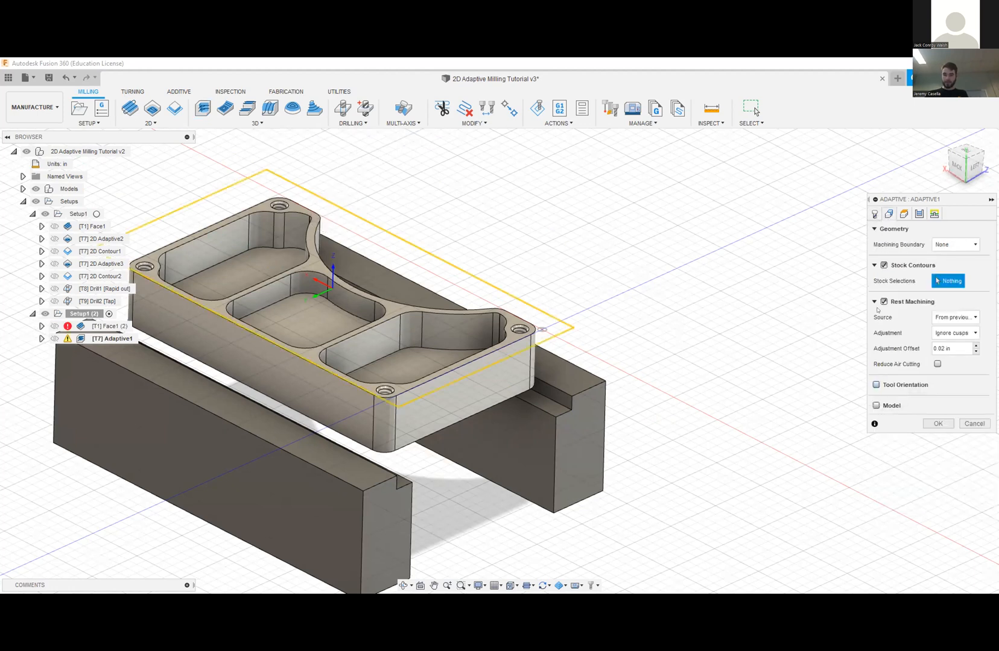
{"action": "left_click", "coordinate": [944, 318]}
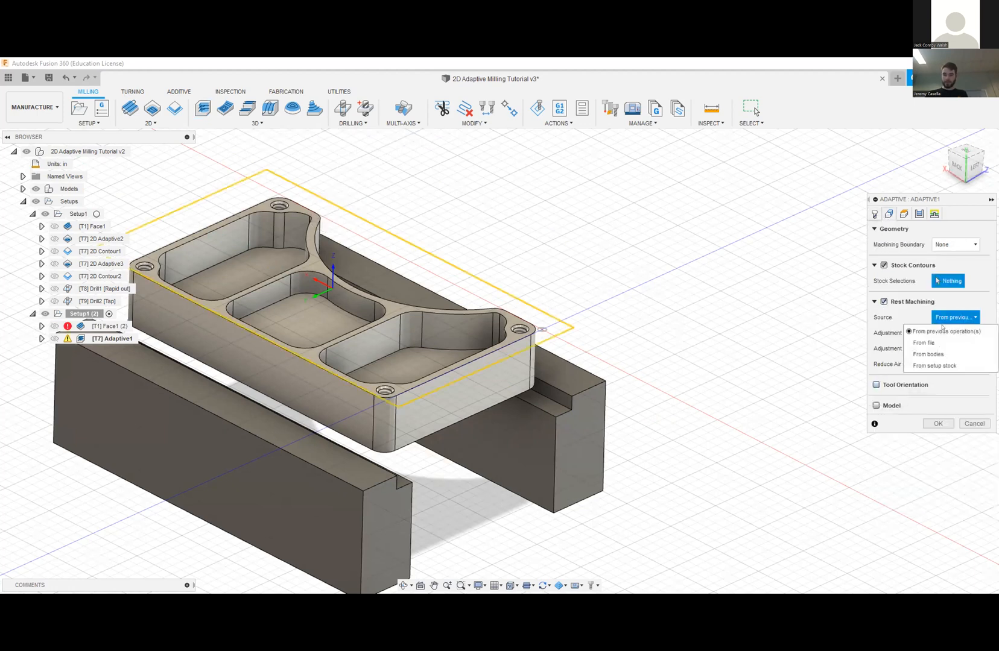
{"action": "left_click", "coordinate": [938, 423]}
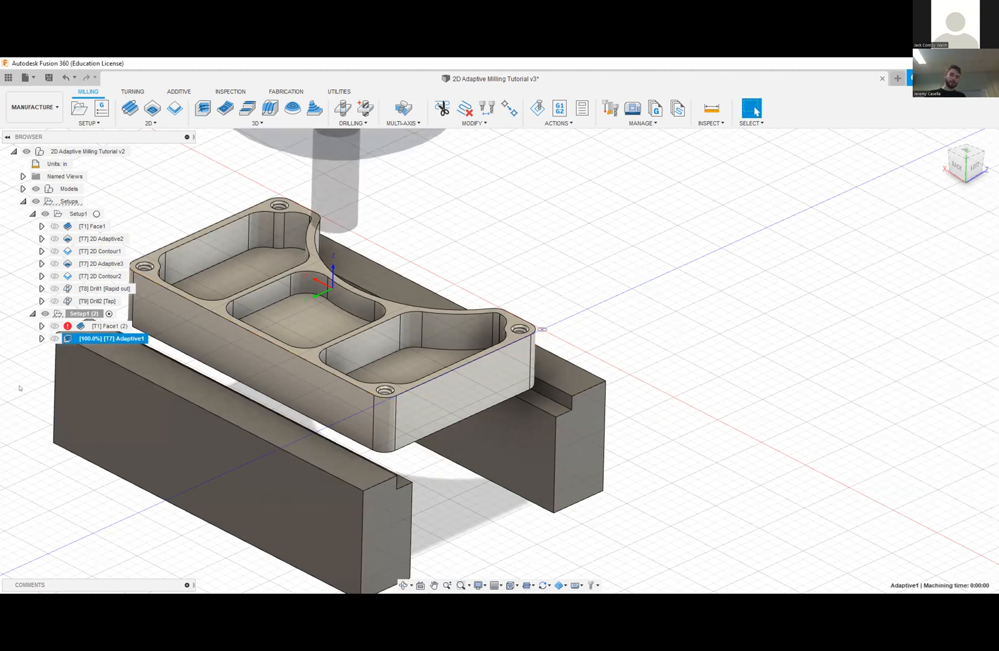
{"action": "left_click", "coordinate": [118, 326]}
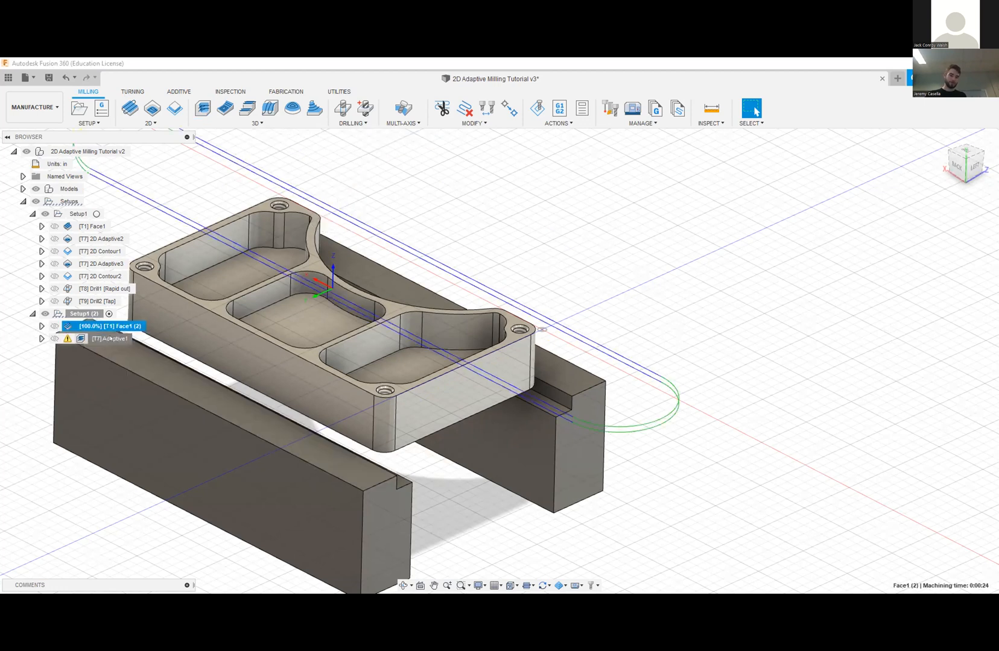
{"action": "left_click", "coordinate": [120, 338]}
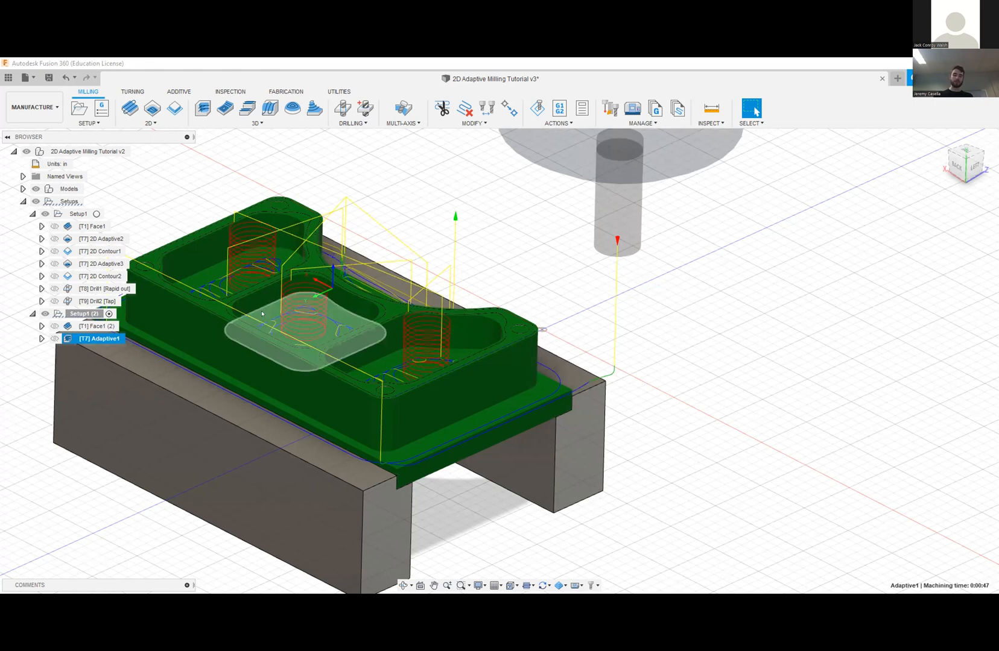
{"action": "scroll", "coordinate": [312, 246], "scroll_direction": "up", "scroll_amount": 3}
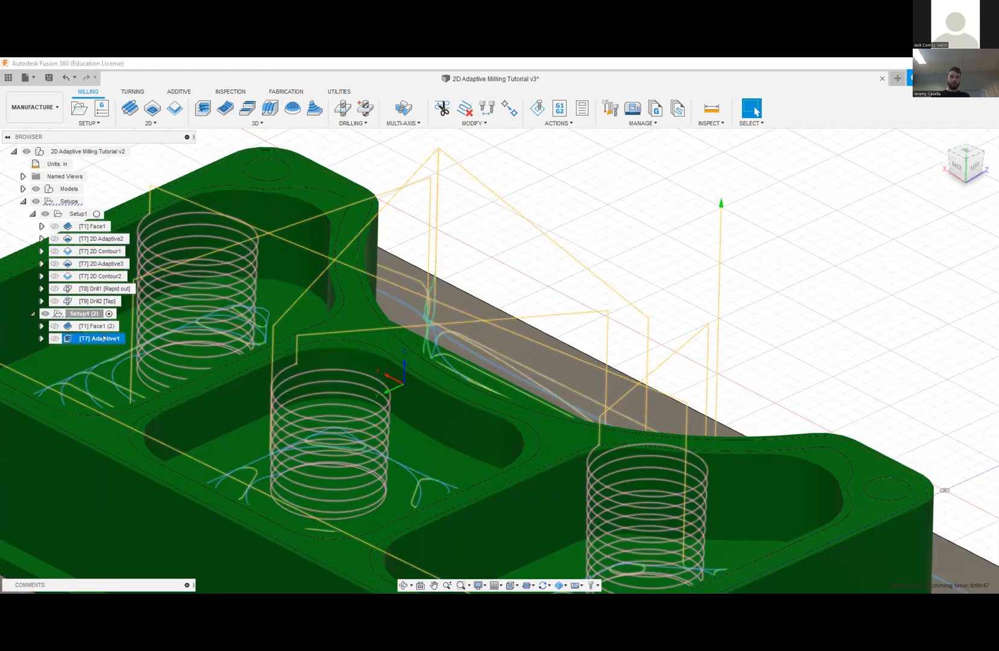
- Duplicate the 3D adaptive operation and assign the copy the #4 1/4 in flat end mill from the Tutorial - Inch library
{"action": "right_click", "coordinate": [104, 339]}
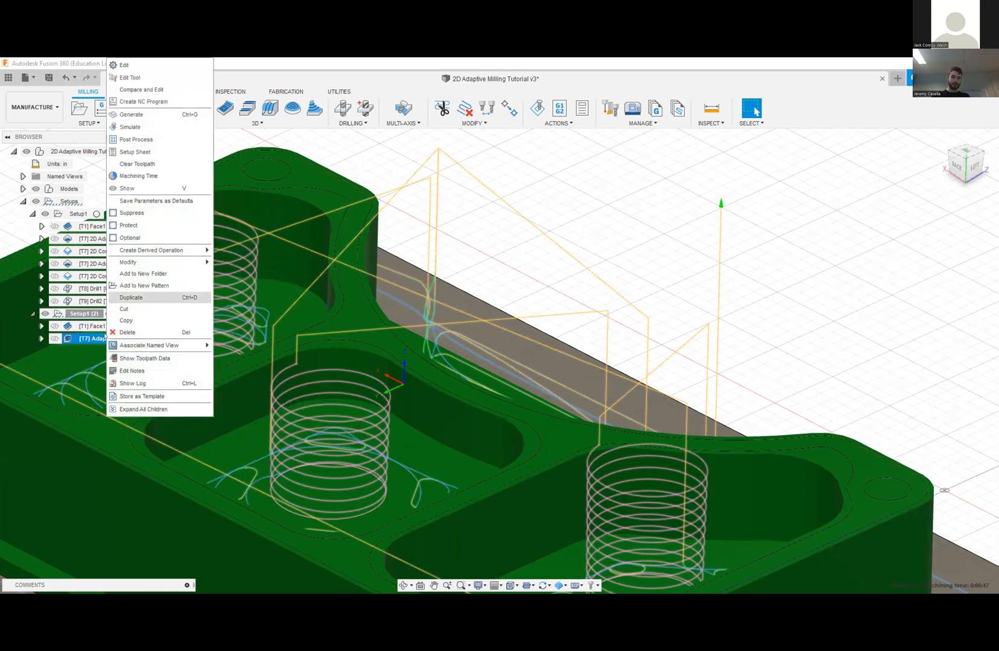
{"action": "left_click", "coordinate": [130, 298]}
{"action": "right_click", "coordinate": [106, 351]}
{"action": "left_click", "coordinate": [124, 66]}
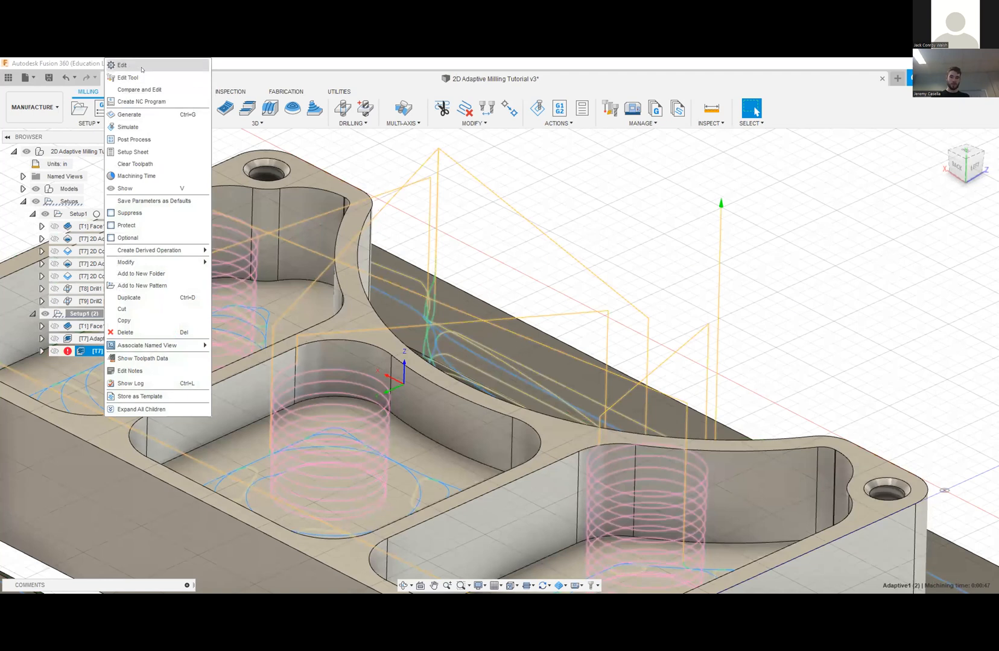
{"action": "left_click", "coordinate": [955, 247]}
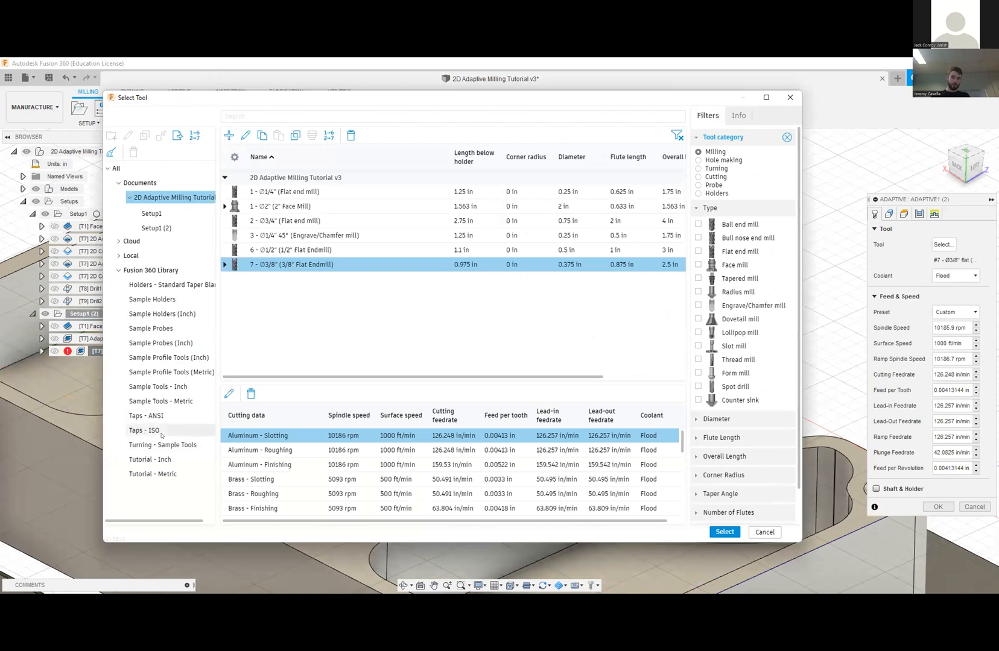
{"action": "left_click", "coordinate": [150, 459]}
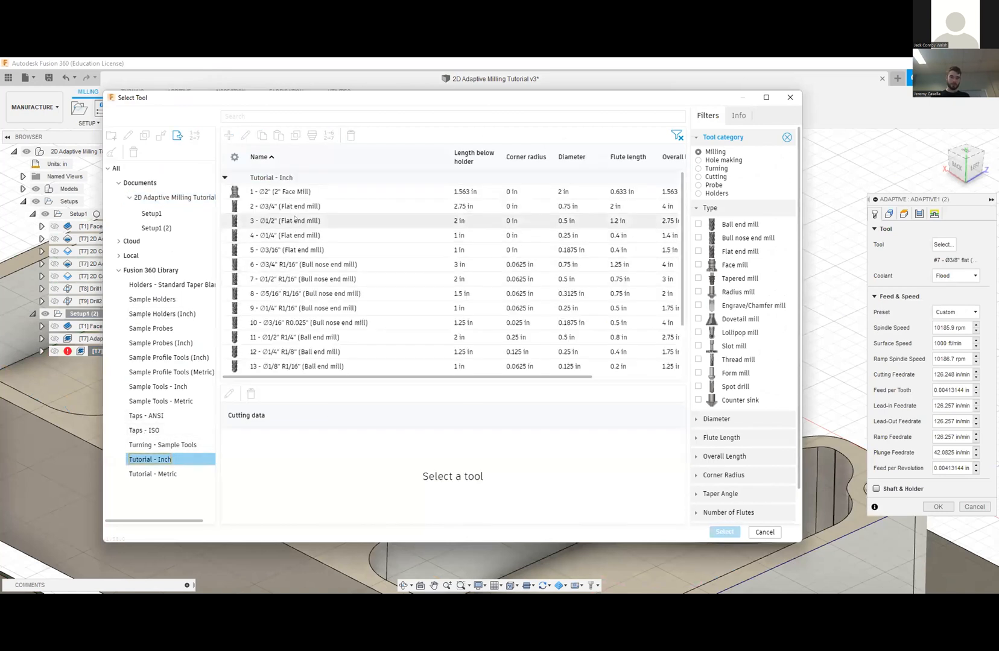
{"action": "left_click", "coordinate": [283, 235]}
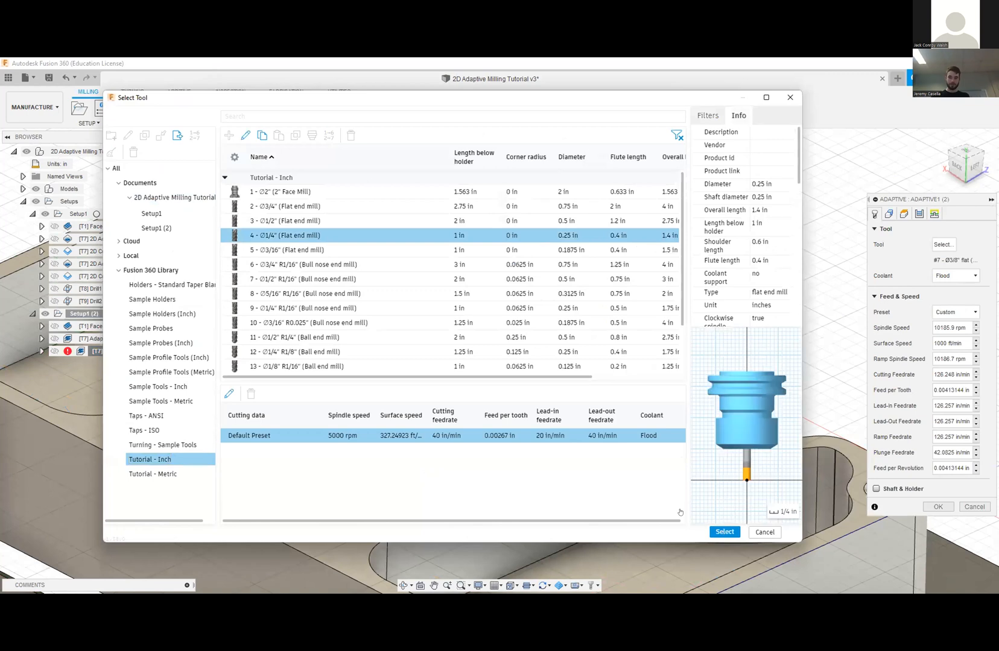
{"action": "left_click", "coordinate": [279, 247]}
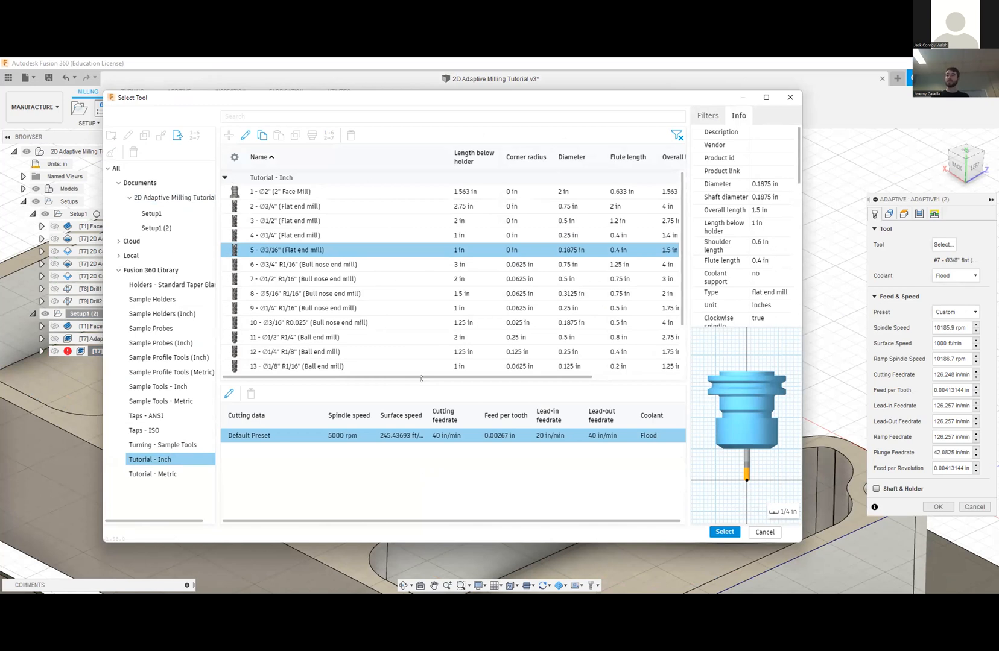
{"action": "left_click", "coordinate": [310, 240]}
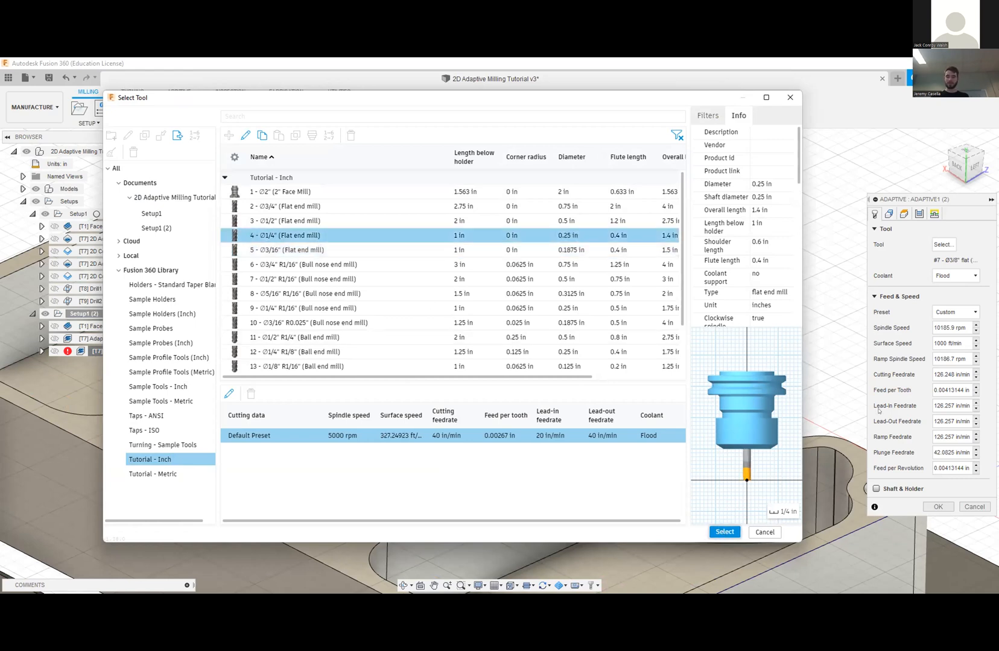
{"action": "left_click", "coordinate": [724, 532]}
- Generate the 1/4 in end mill adaptive toolpath and examine it around the pockets and the near corner hole
{"action": "scroll", "coordinate": [459, 261], "scroll_direction": "up", "scroll_amount": 5}
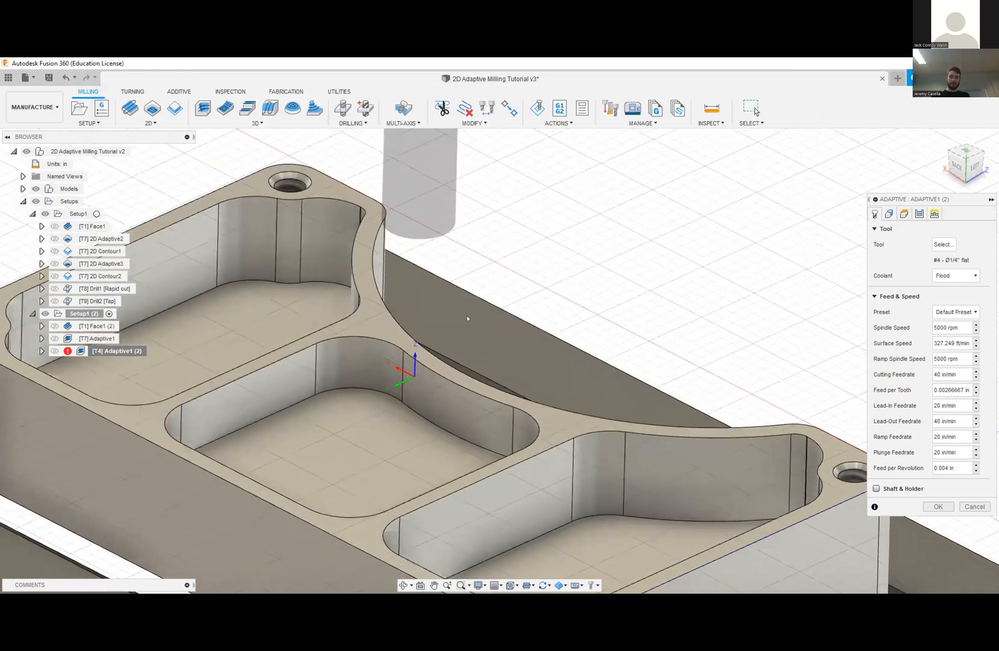
{"action": "scroll", "coordinate": [458, 319], "scroll_direction": "down", "scroll_amount": 4}
{"action": "middle_click_drag", "start_coordinate": [456, 293], "coordinate": [447, 181], "text": "shift"}
{"action": "middle_click_drag", "start_coordinate": [446, 180], "coordinate": [487, 263]}
{"action": "middle_click_drag", "start_coordinate": [491, 361], "coordinate": [925, 408], "text": "shift"}
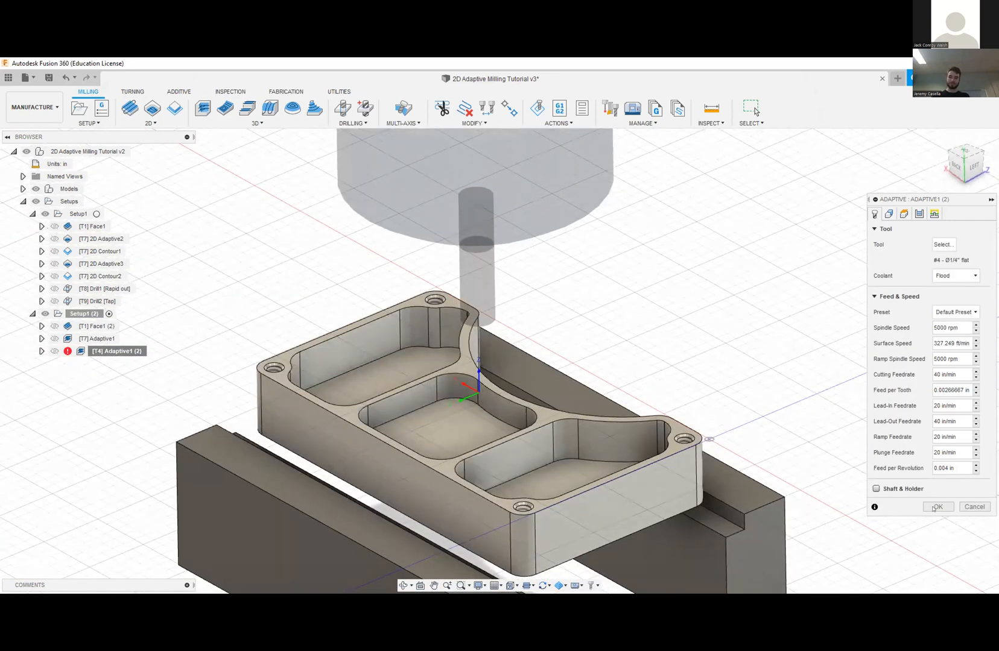
{"action": "key", "text": "Return"}
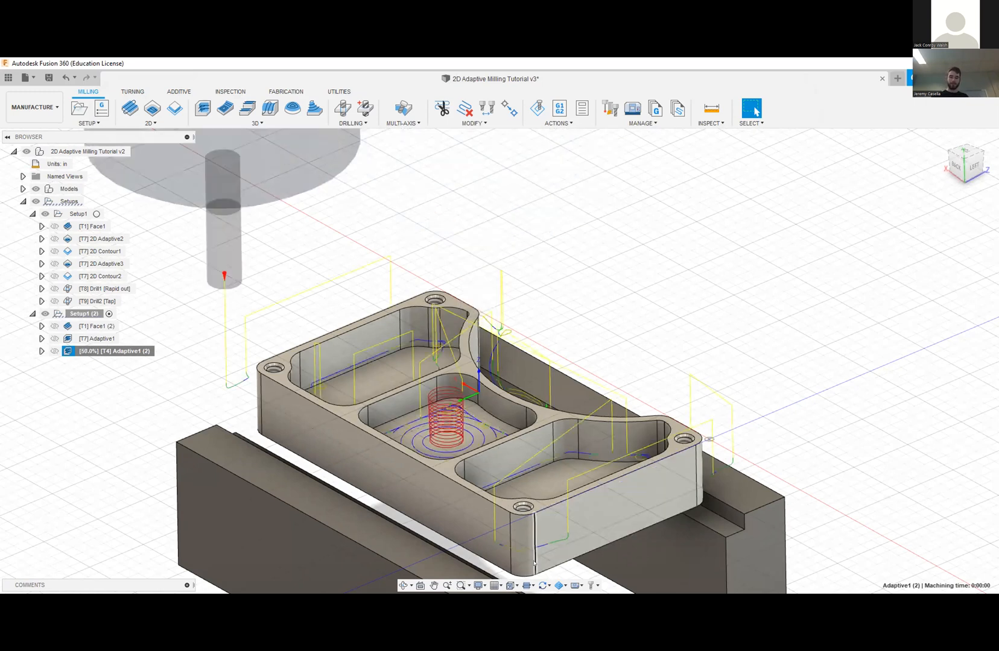
{"action": "scroll", "coordinate": [535, 552], "scroll_direction": "up", "scroll_amount": 8}
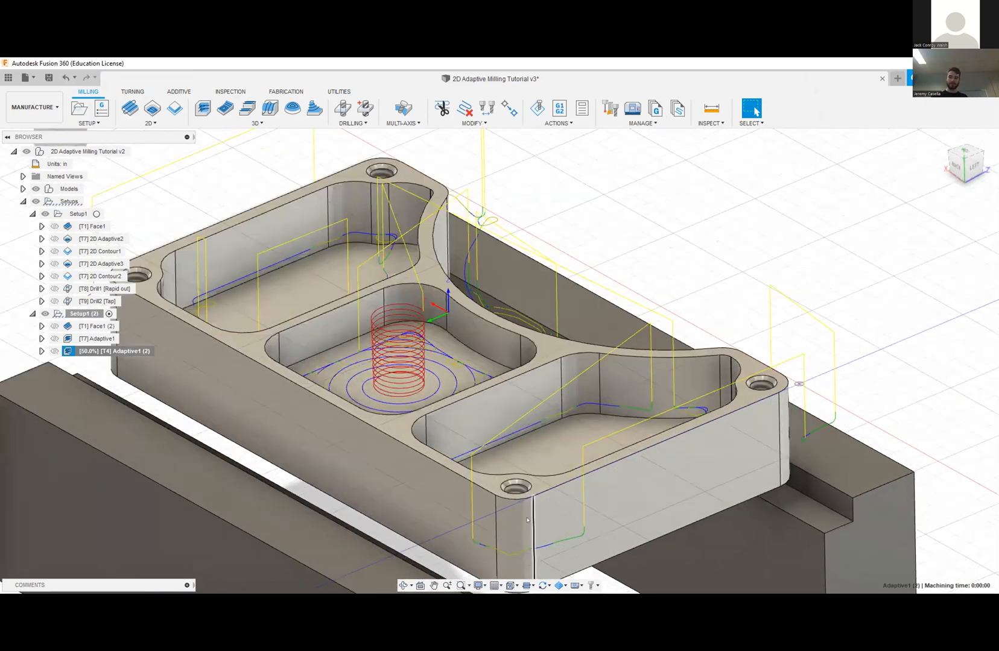
{"action": "scroll", "coordinate": [541, 505], "scroll_direction": "up", "scroll_amount": 3}
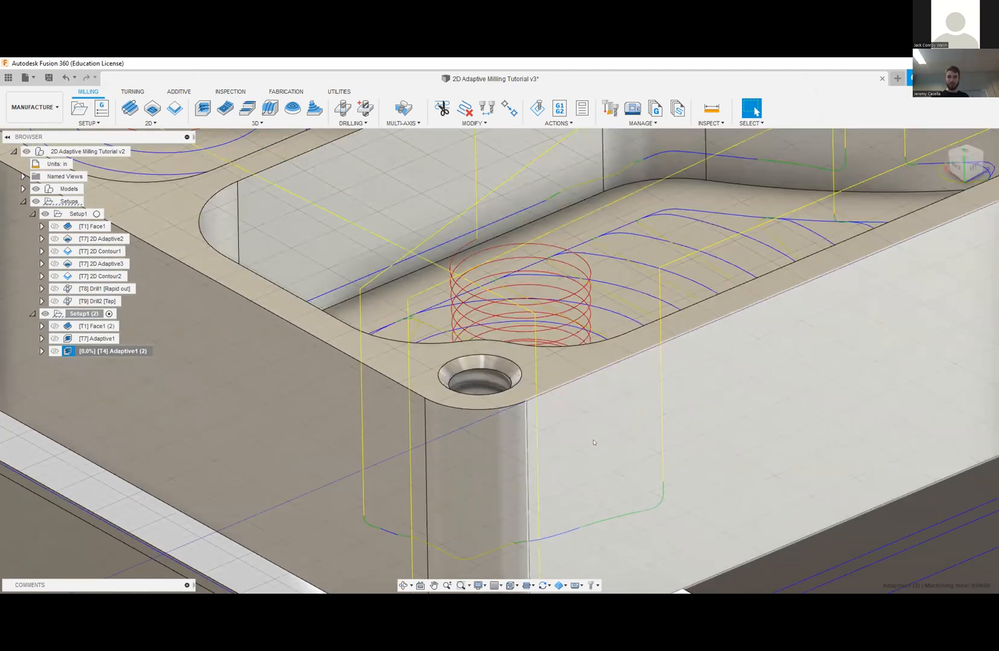
{"action": "scroll", "coordinate": [254, 285], "scroll_direction": "down", "scroll_amount": 10}
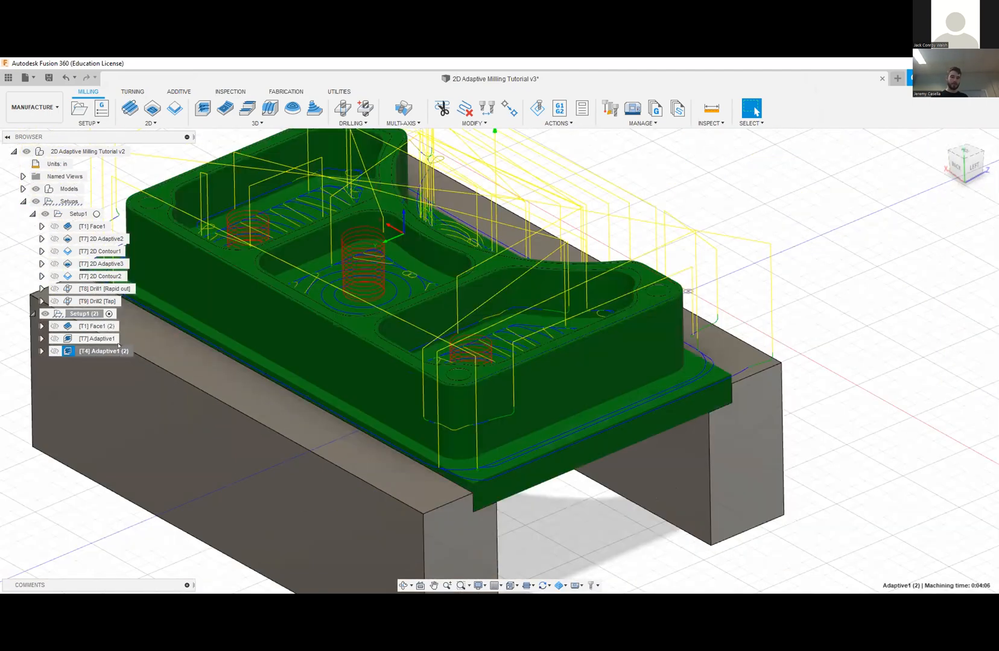
- Keep the 1/4 in adaptive's rest machining source as previous operations, edit its adjustment offset, and regenerate the toolpath
{"action": "right_click", "coordinate": [119, 348]}
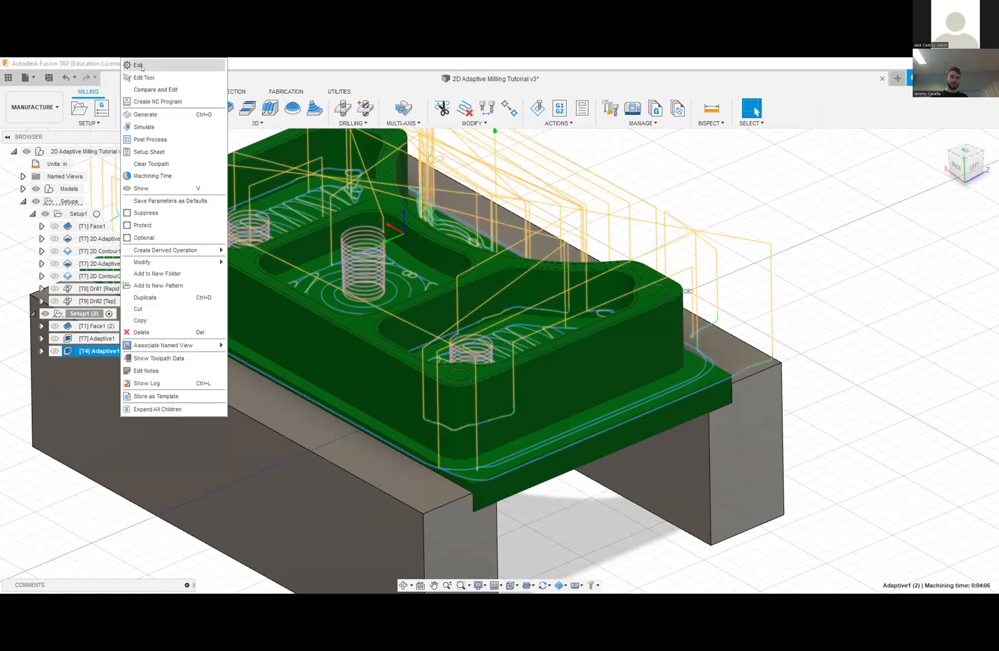
{"action": "left_click", "coordinate": [139, 65]}
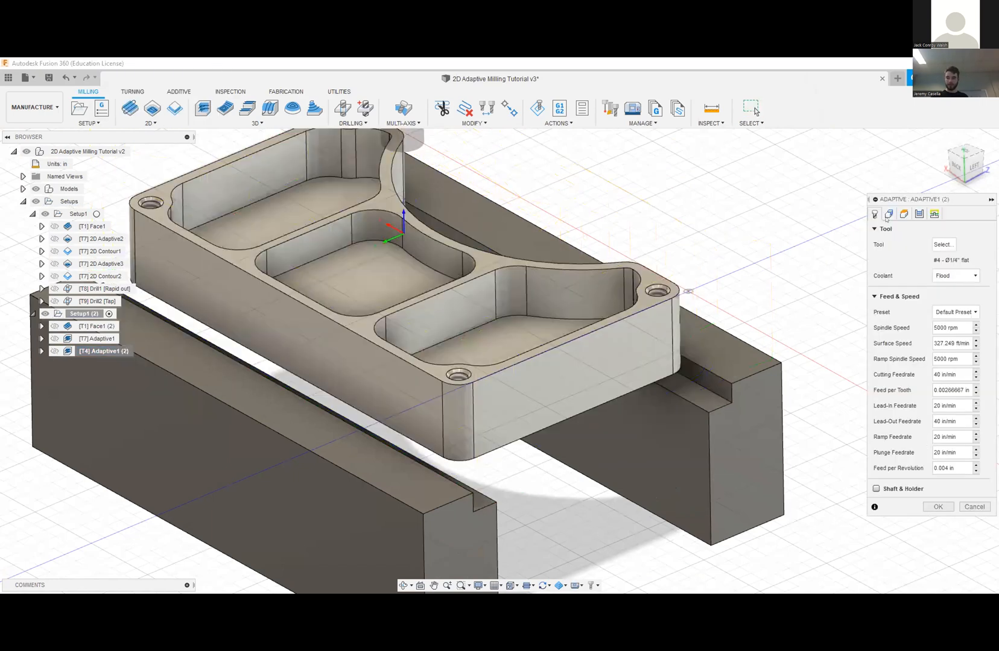
{"action": "left_click", "coordinate": [889, 214]}
{"action": "left_click", "coordinate": [957, 317]}
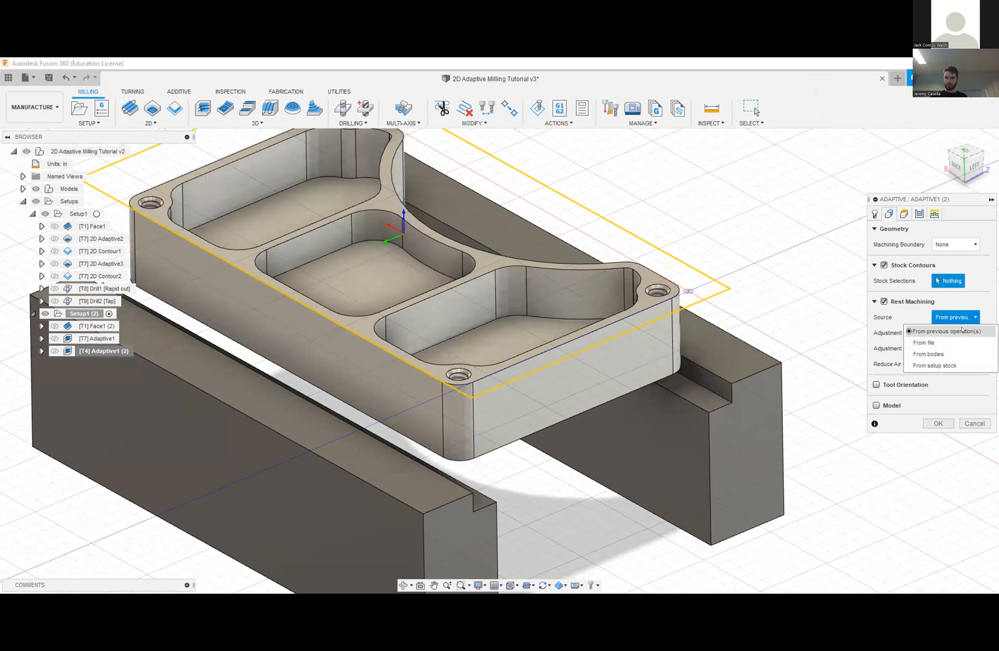
{"action": "left_click", "coordinate": [961, 330]}
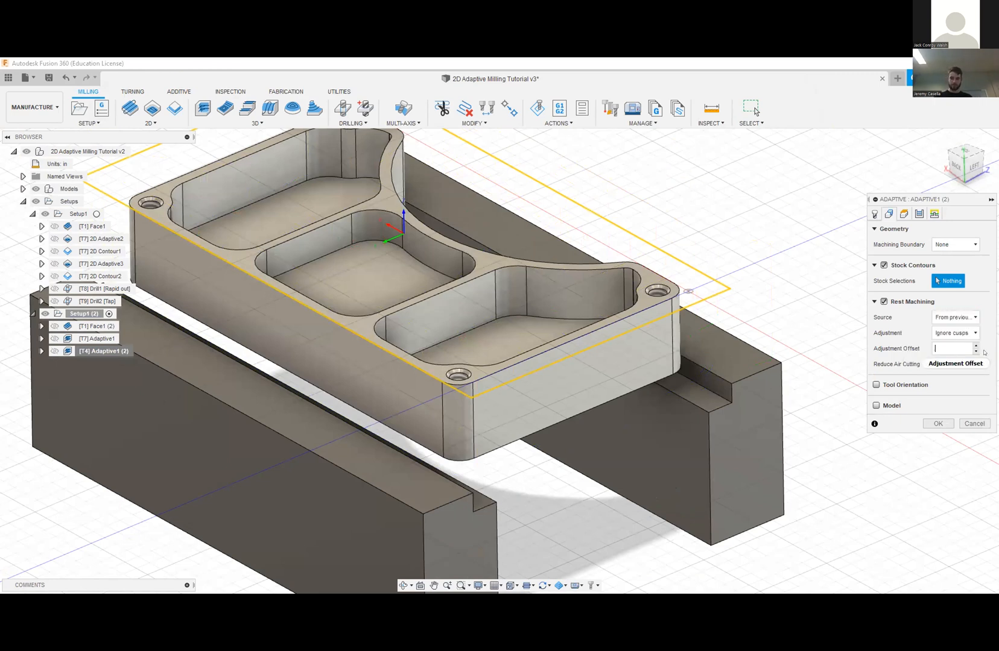
{"action": "key", "text": "Return"}
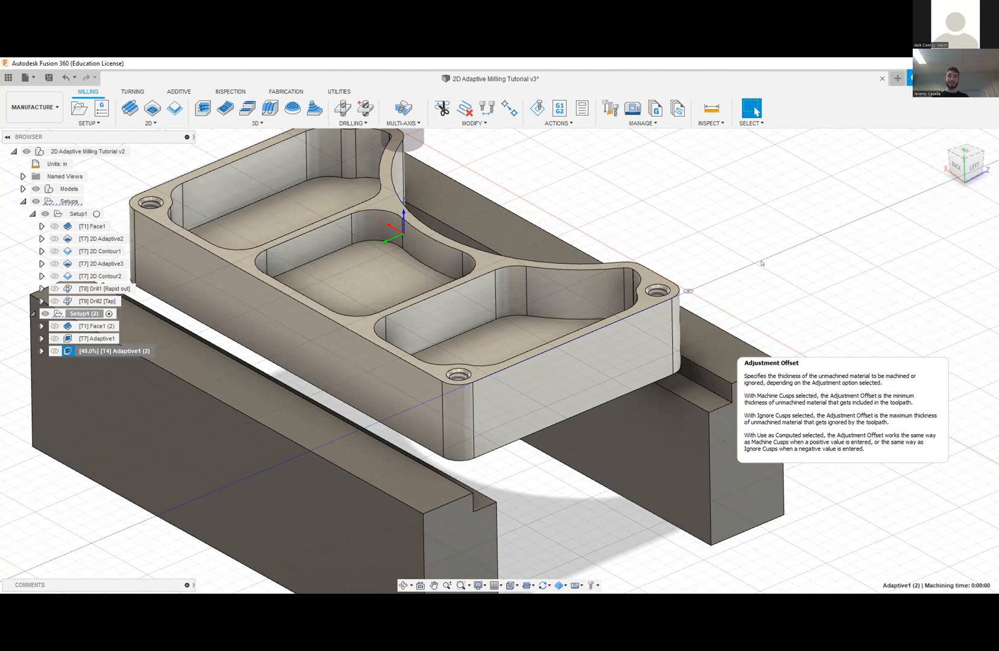
- Set the axial stock to leave to 0 in both 3D adaptive operations of the duplicate setup and regenerate them
{"action": "scroll", "coordinate": [761, 263], "scroll_direction": "down", "scroll_amount": 1}
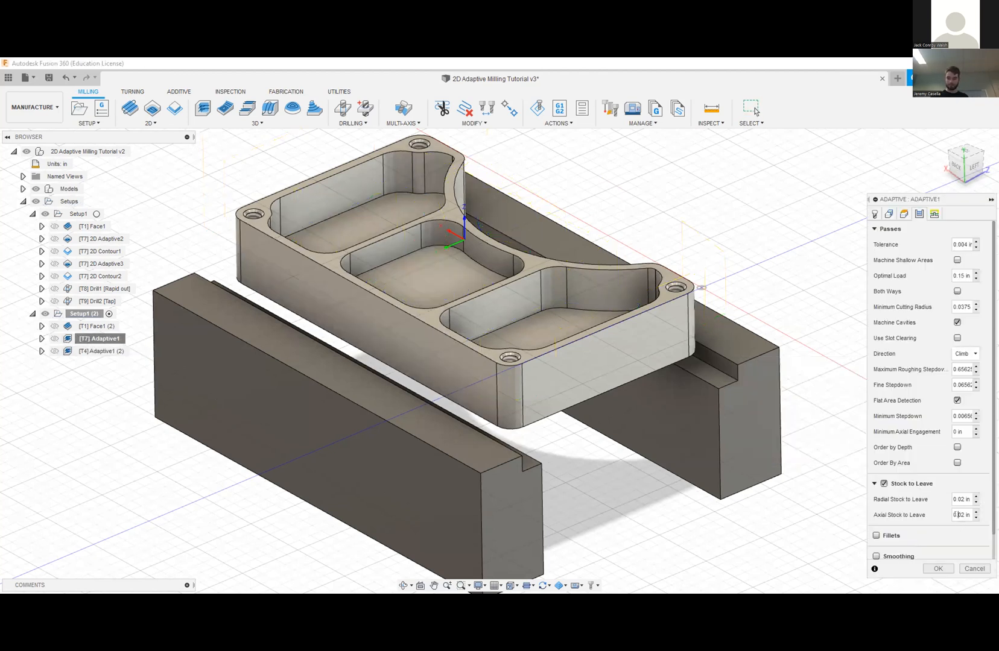
{"action": "triple_click", "coordinate": [954, 514]}
{"action": "type", "text": "0"}
{"action": "key", "text": "Return"}
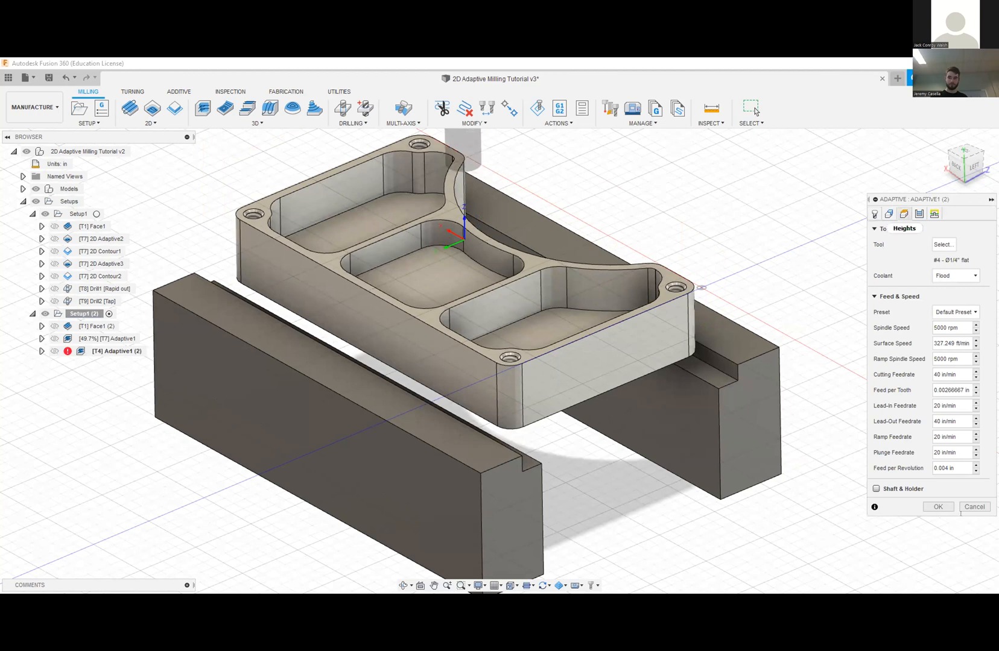
{"action": "triple_click", "coordinate": [961, 515]}
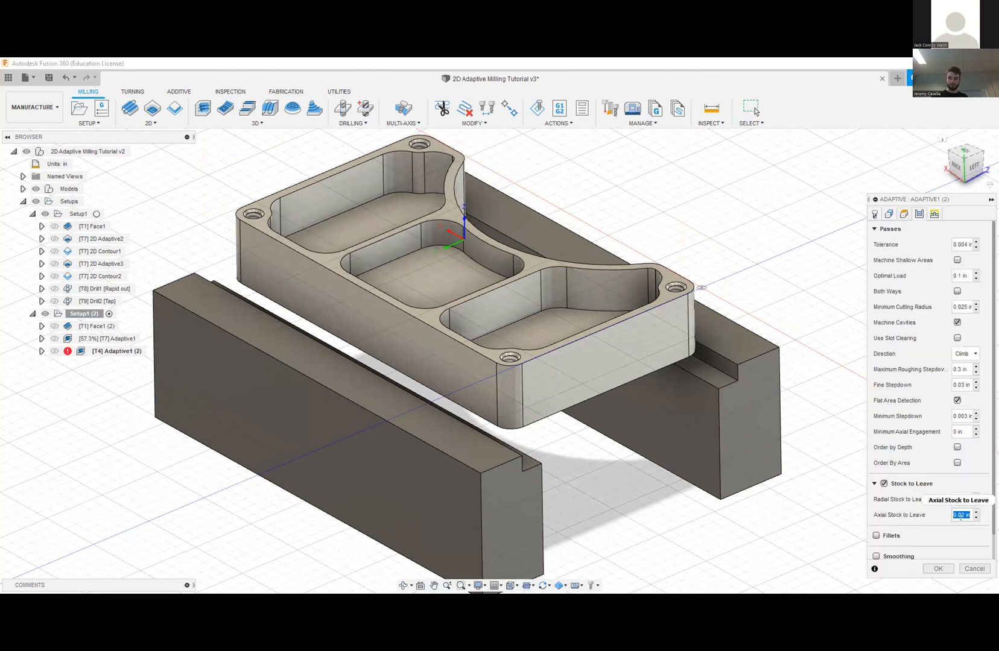
{"action": "type", "text": "0"}
{"action": "key", "text": "Return"}
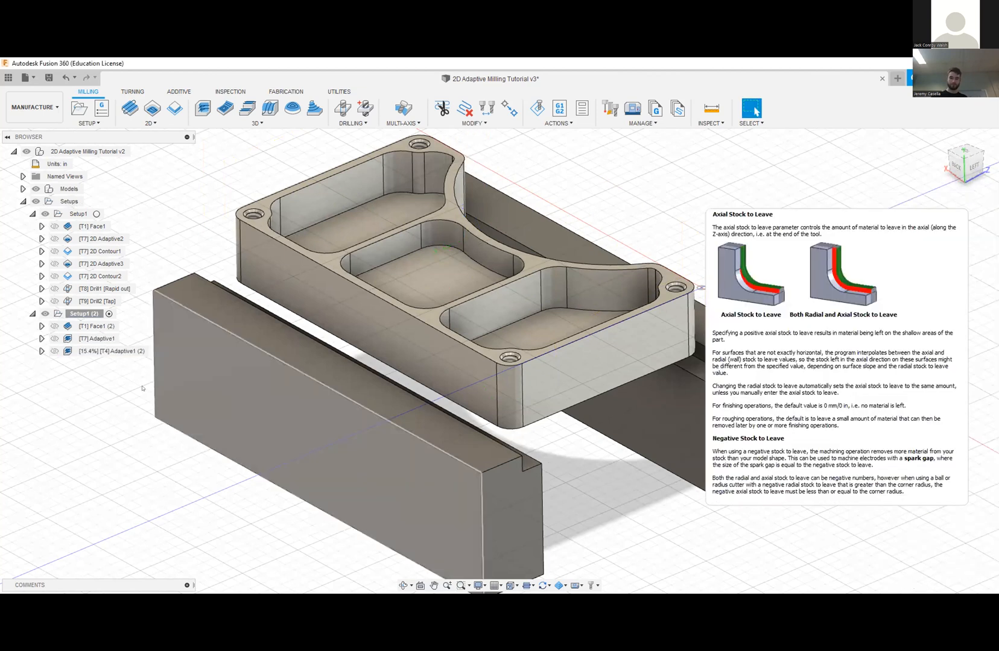
- Compare the regenerated toolpaths of the 3/8 in and 1/4 in adaptive operations on the part
{"action": "left_click", "coordinate": [98, 340]}
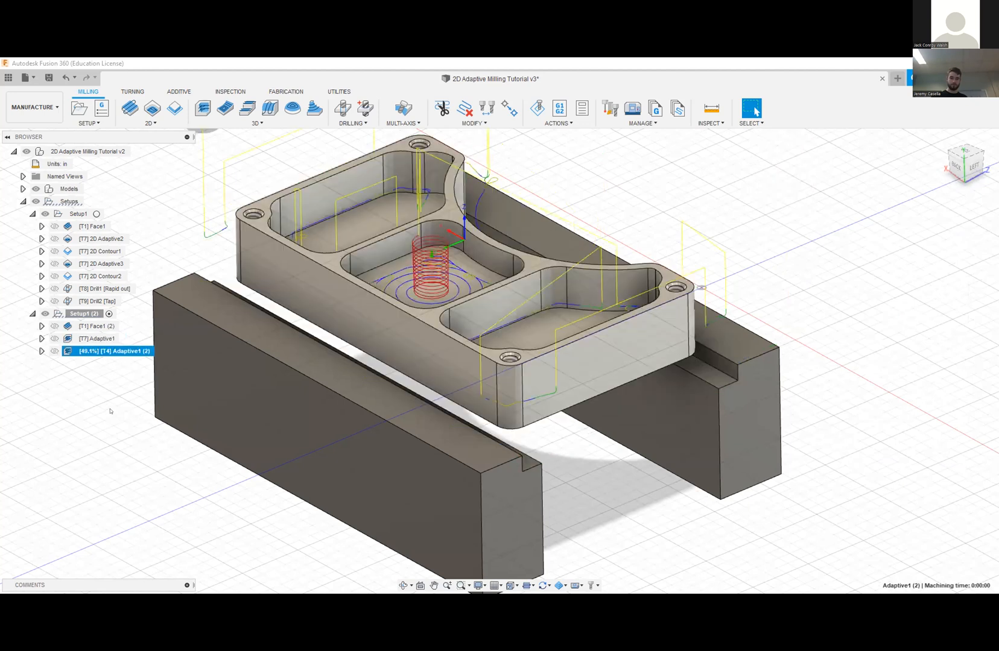
{"action": "left_click", "coordinate": [98, 338]}
{"action": "left_click", "coordinate": [102, 352]}
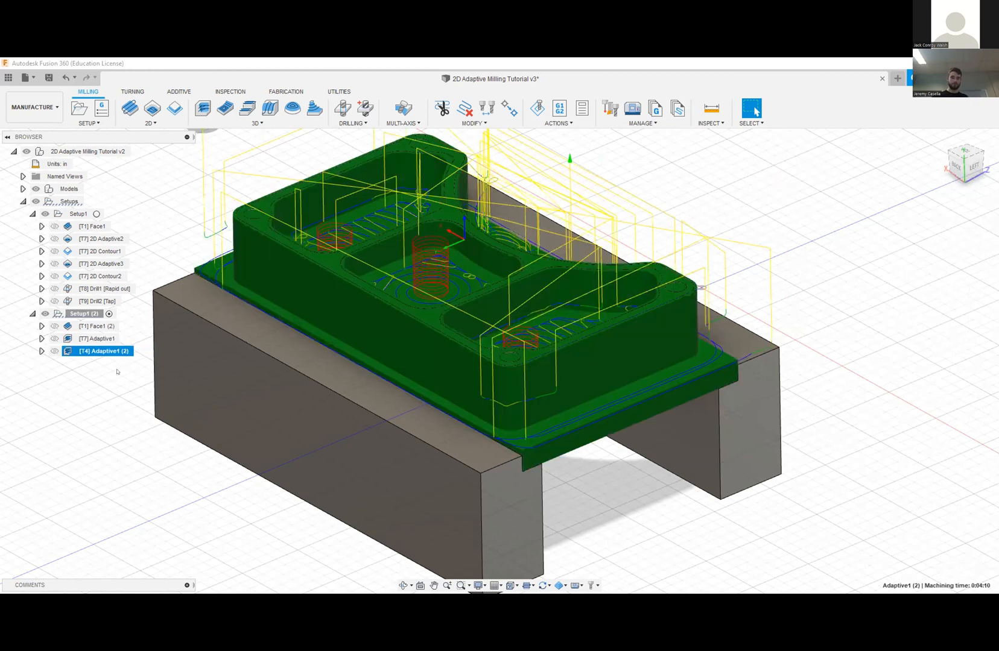
{"action": "left_click", "coordinate": [100, 338]}
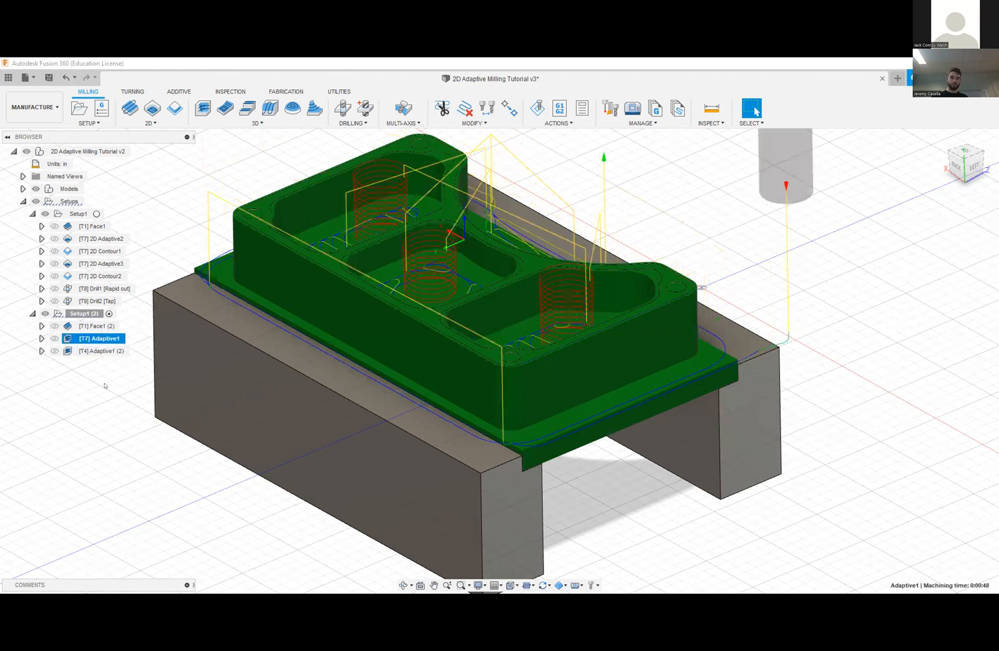
- Compare the two adaptive toolpaths of the duplicate setup and delete the 1/4 in adaptive operation
{"action": "left_click", "coordinate": [102, 351]}
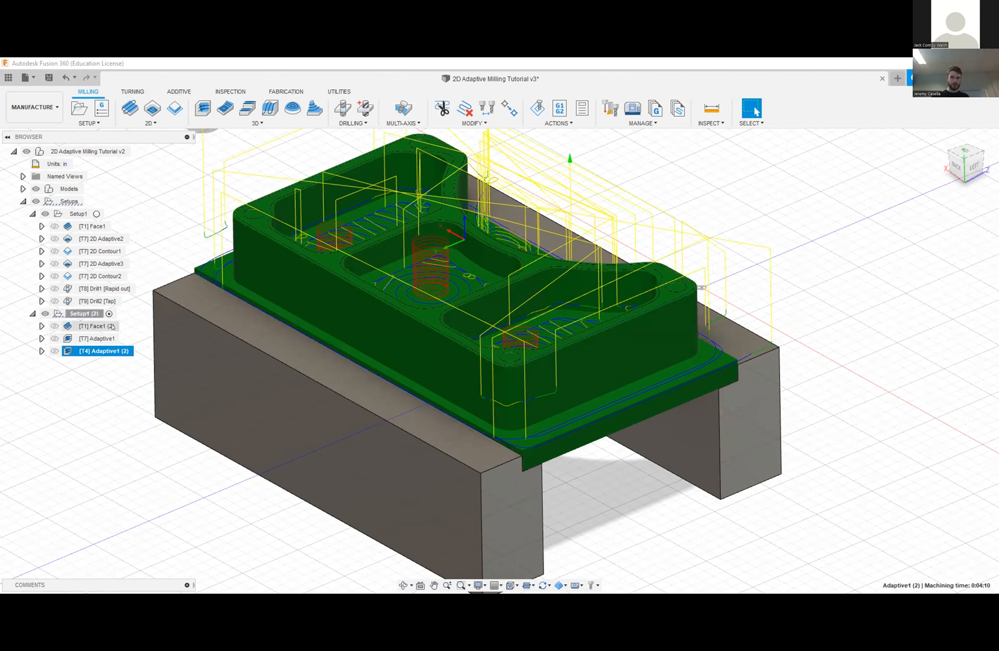
{"action": "left_click", "coordinate": [98, 339]}
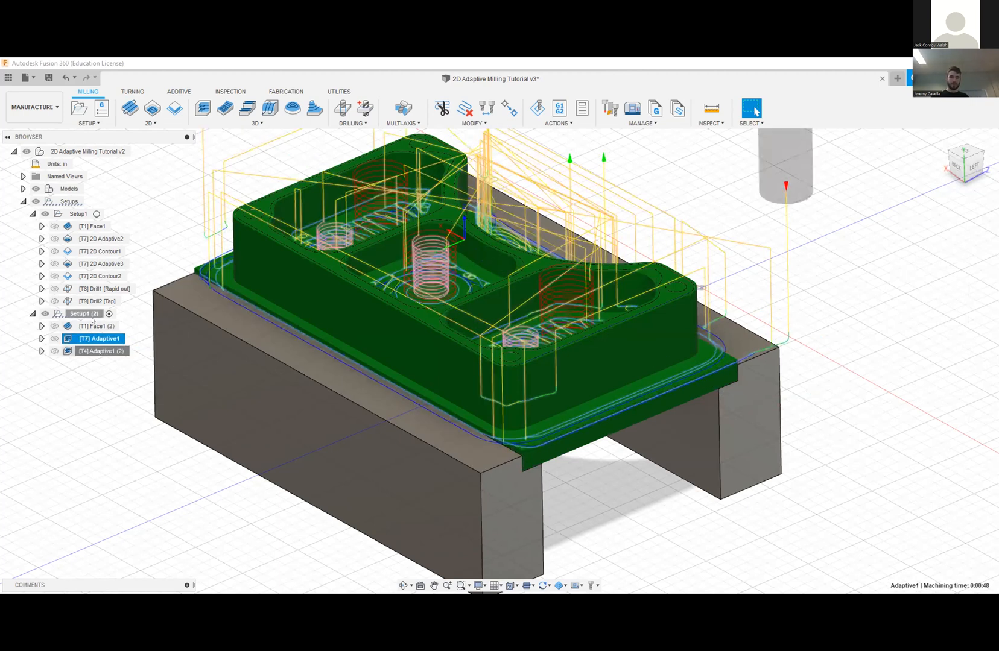
{"action": "left_click", "coordinate": [98, 349]}
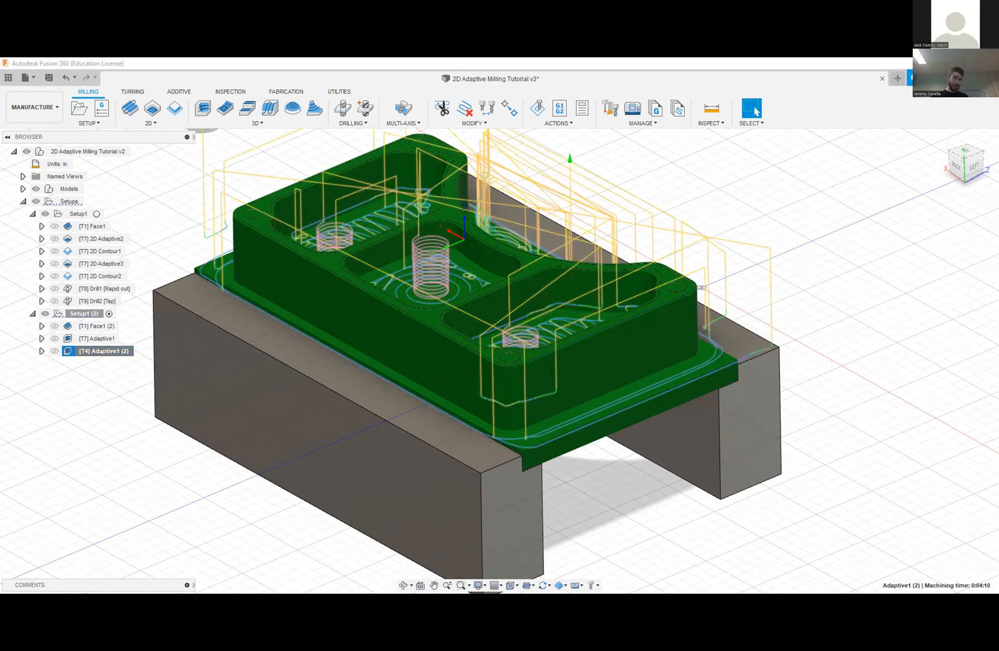
{"action": "left_click", "coordinate": [121, 360]}
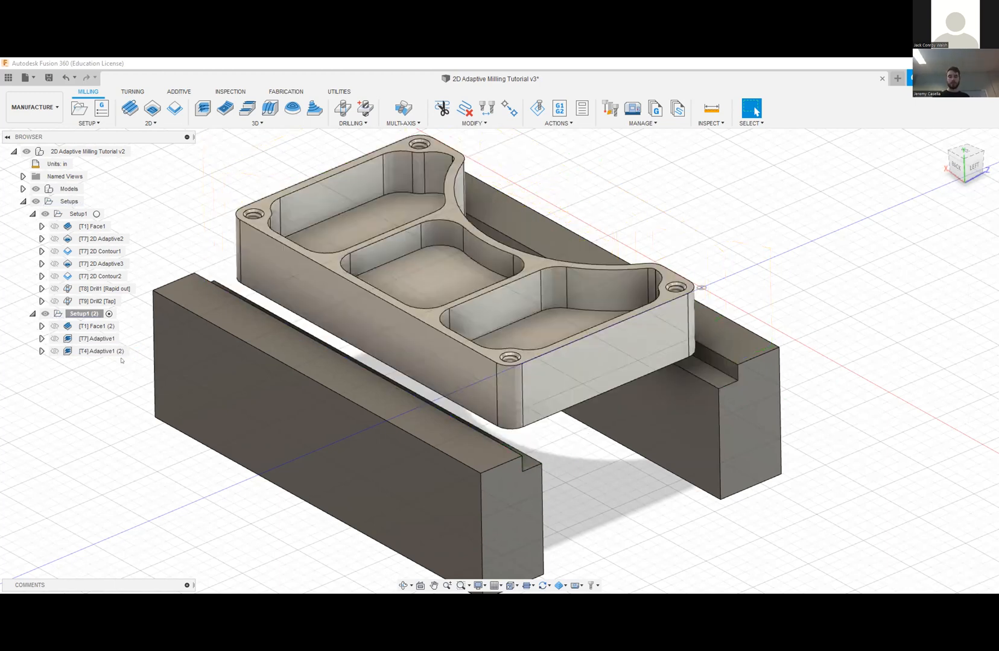
{"action": "key", "text": "Delete"}
- Change the remaining 3D adaptive's tool to the 3/16 in flat end mill from the Tutorial - Inch library and regenerate it
{"action": "left_click", "coordinate": [88, 338]}
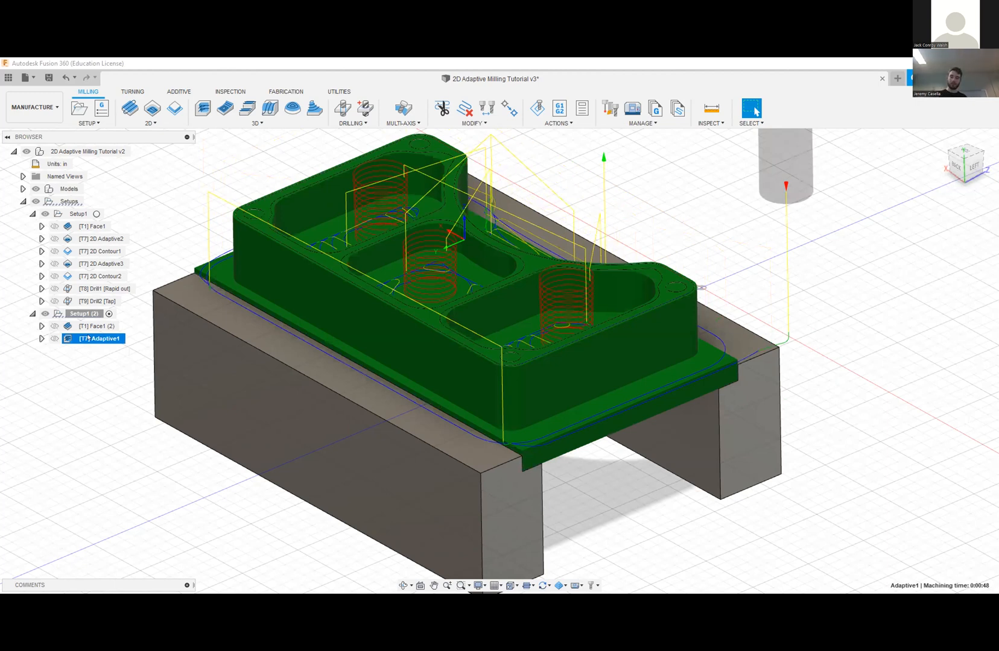
{"action": "right_click", "coordinate": [106, 339]}
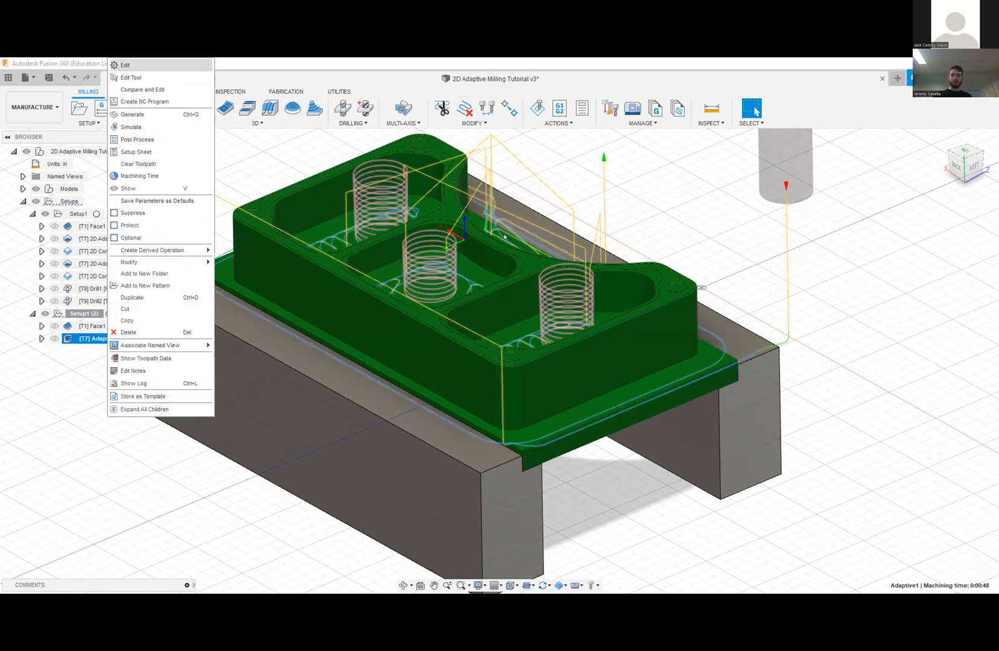
{"action": "left_click", "coordinate": [936, 244]}
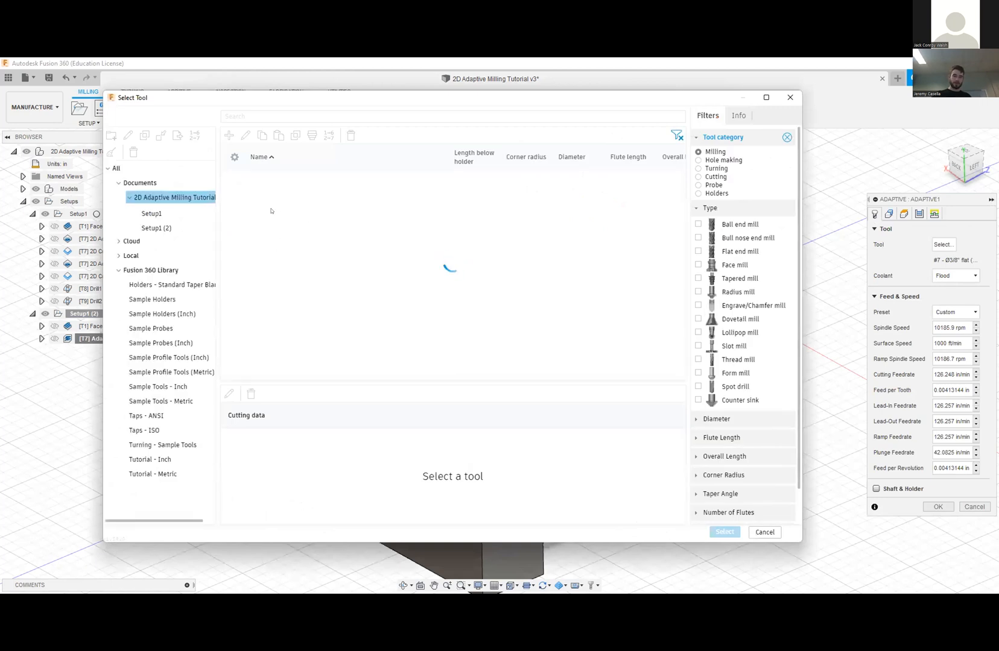
{"action": "left_click", "coordinate": [185, 457]}
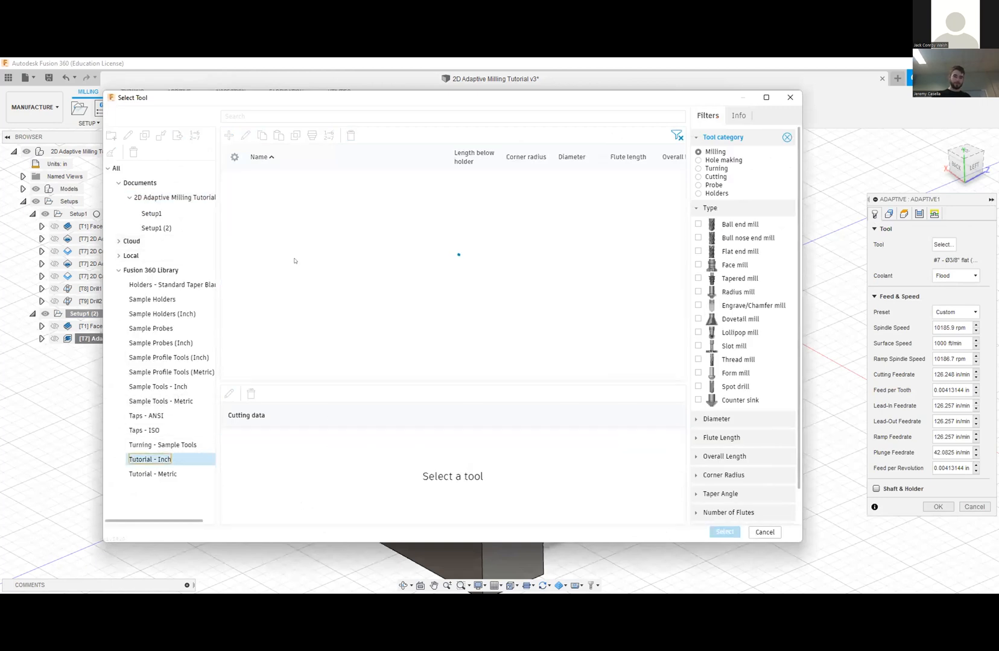
{"action": "scroll", "coordinate": [308, 311], "scroll_direction": "down", "scroll_amount": 1}
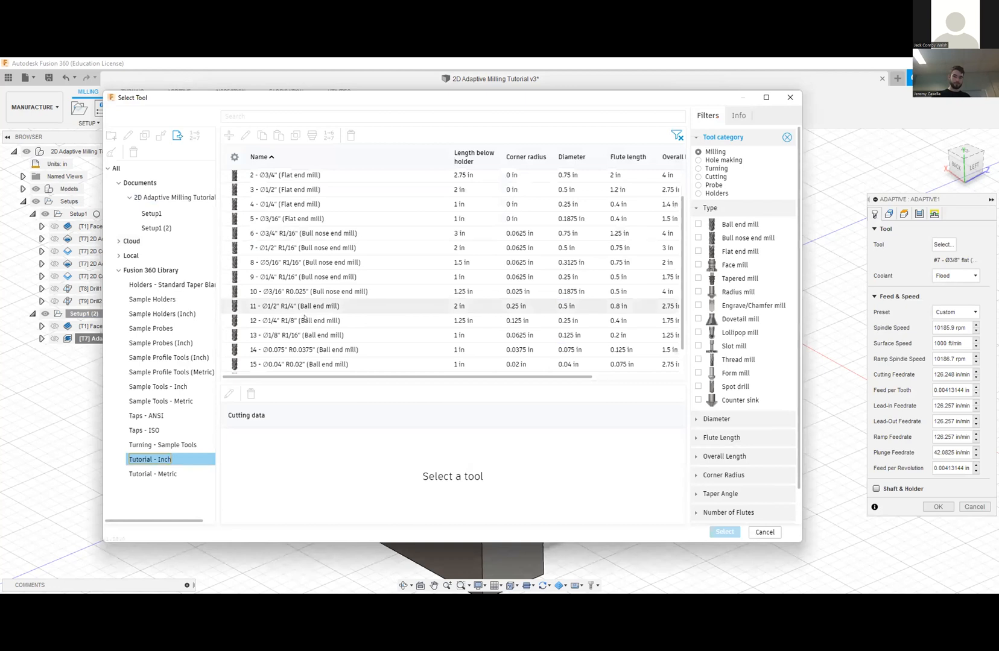
{"action": "left_click", "coordinate": [436, 335]}
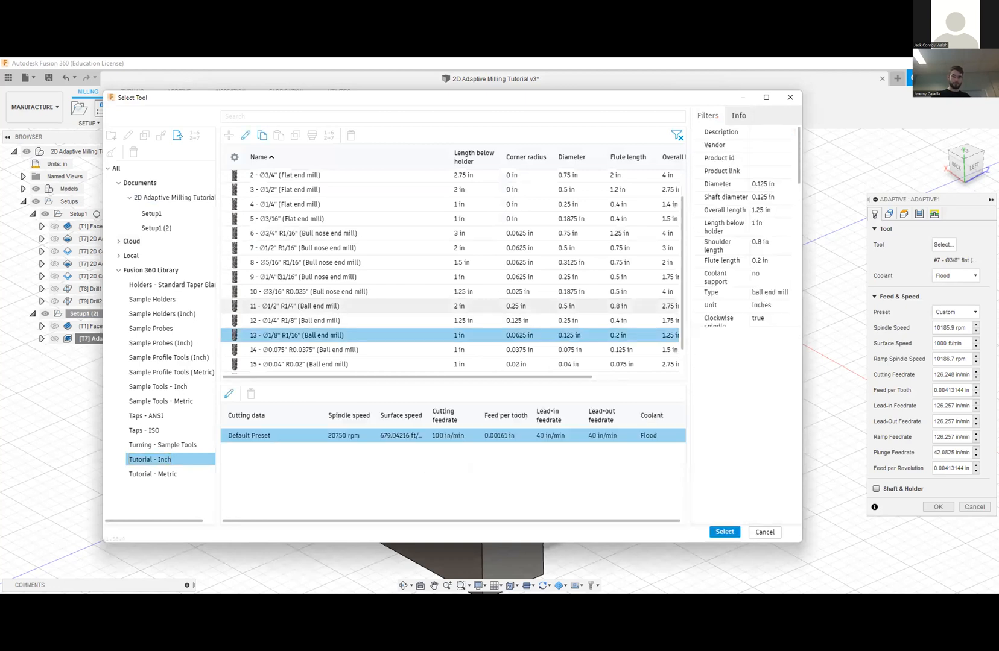
{"action": "left_click", "coordinate": [326, 219]}
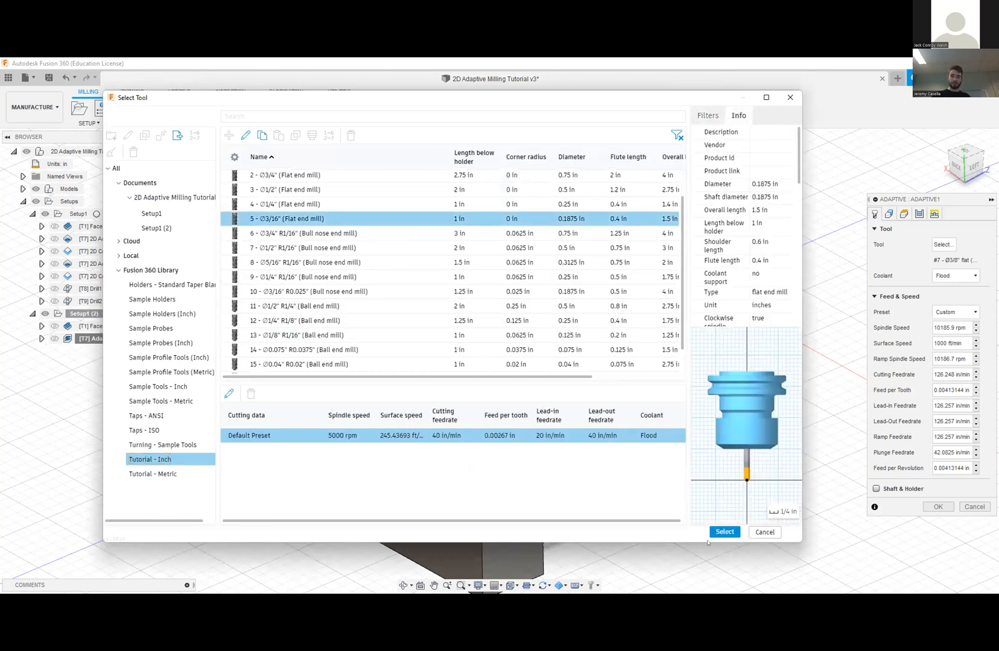
{"action": "left_click", "coordinate": [725, 533]}
{"action": "left_click", "coordinate": [937, 507]}
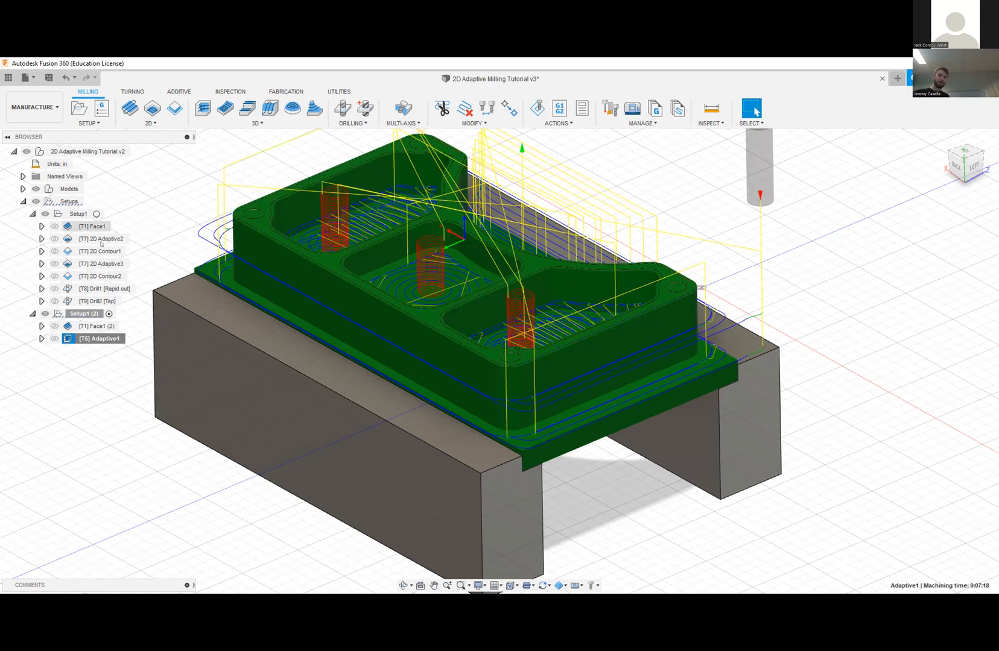
- Examine the toolpaths of the 2D adaptive and drilling operations in Setup1
{"action": "left_click", "coordinate": [101, 242]}
{"action": "left_click", "coordinate": [101, 264]}
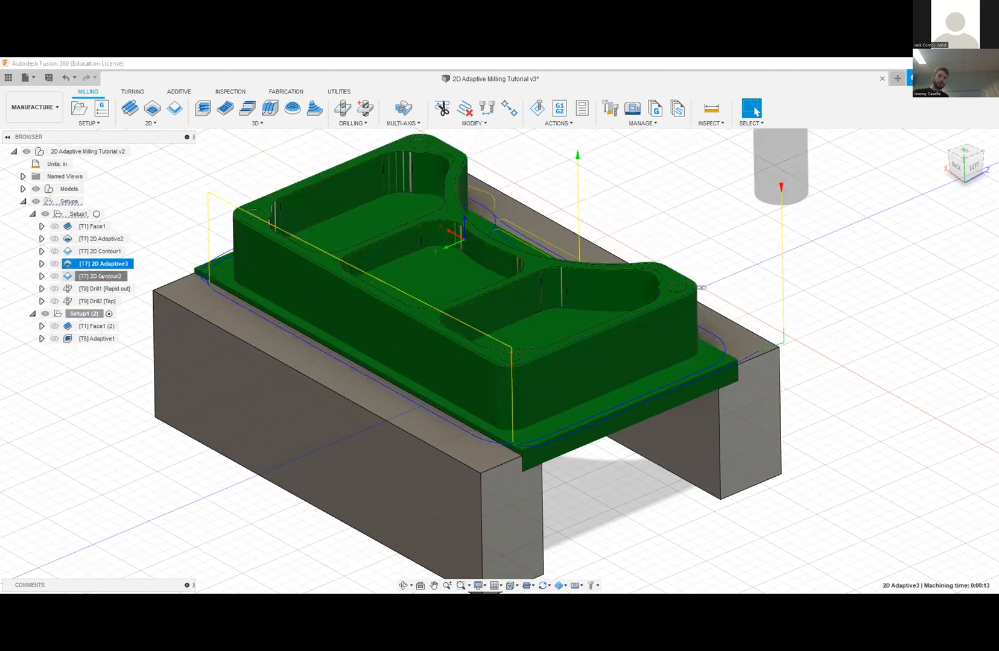
{"action": "left_click", "coordinate": [101, 289]}
{"action": "left_click", "coordinate": [96, 301]}
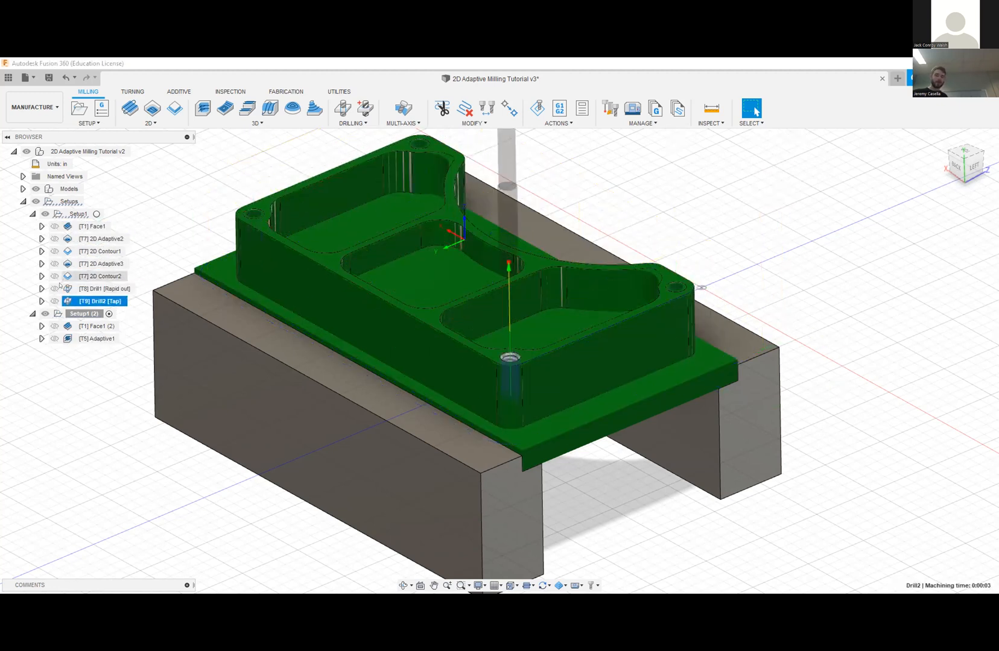
- Simulate all operations of Setup1 on the stock through to the tapping operation
{"action": "left_click", "coordinate": [33, 314]}
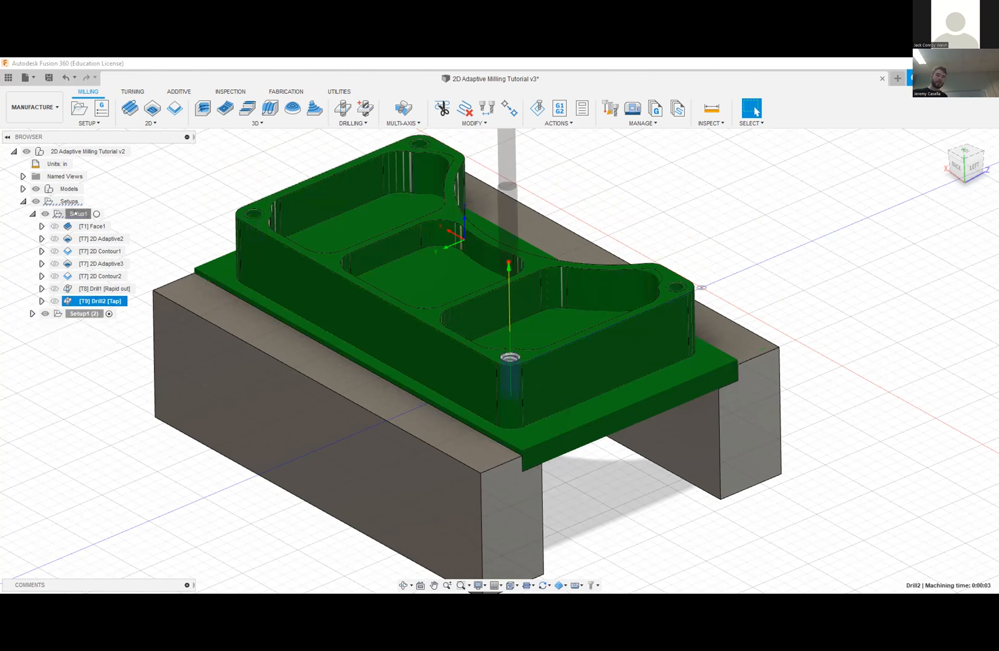
{"action": "left_click", "coordinate": [79, 214]}
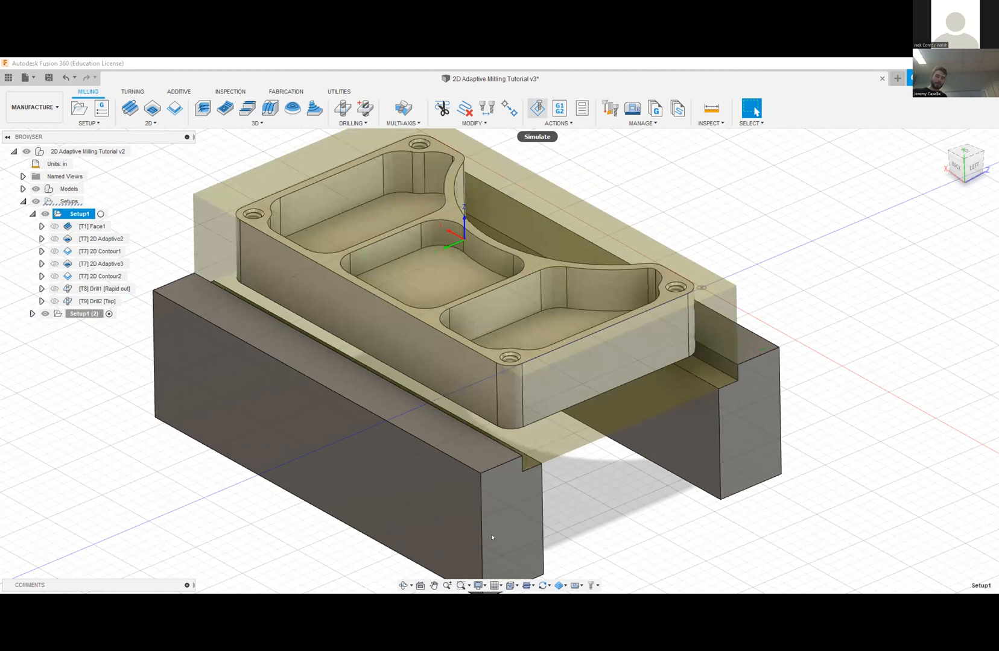
{"action": "left_click", "coordinate": [536, 108]}
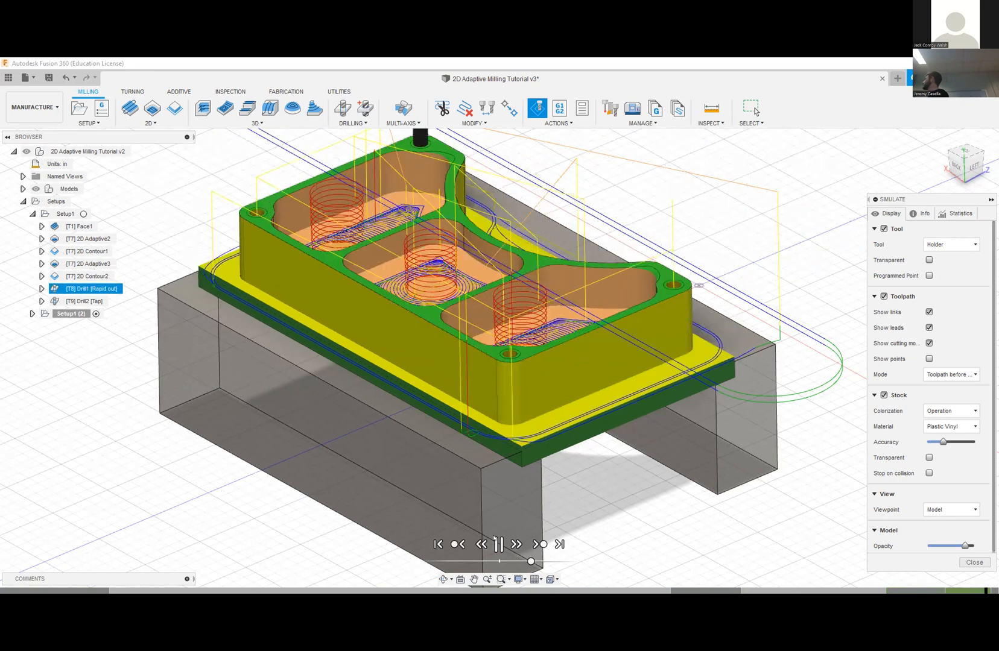
{"action": "left_click", "coordinate": [494, 538]}
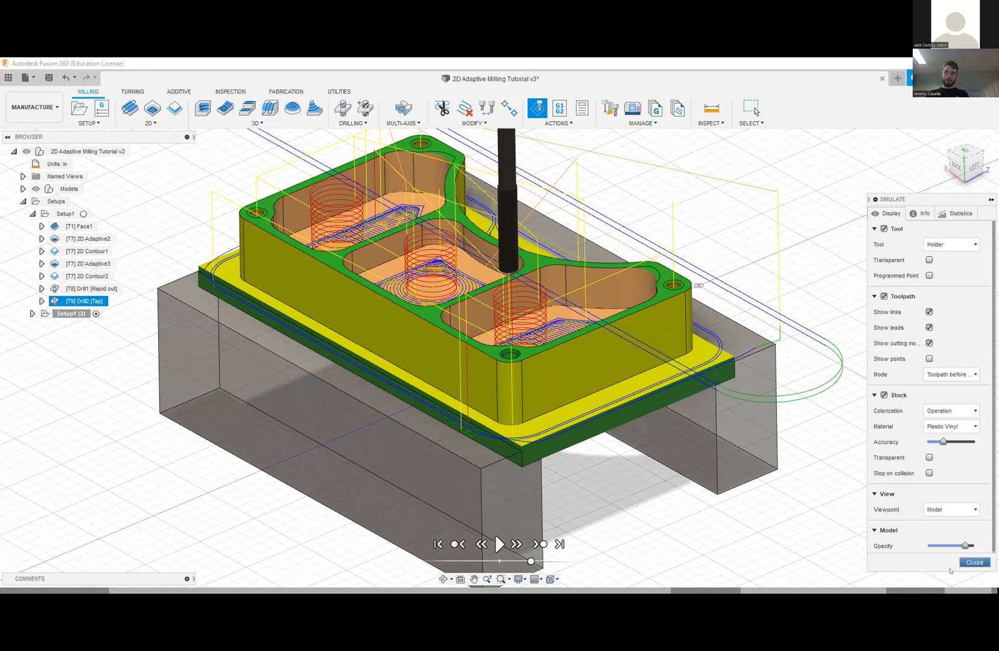
- Extend the Drill2 tapping operation to all holes of the same diameter and regenerate its toolpath
{"action": "double_click", "coordinate": [59, 301]}
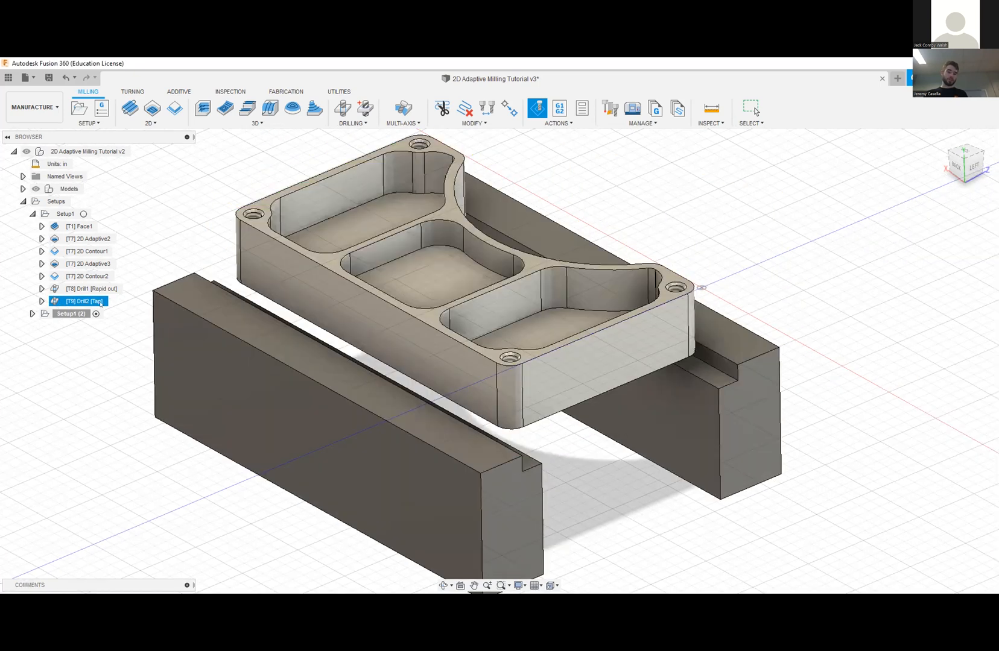
{"action": "right_click", "coordinate": [120, 301]}
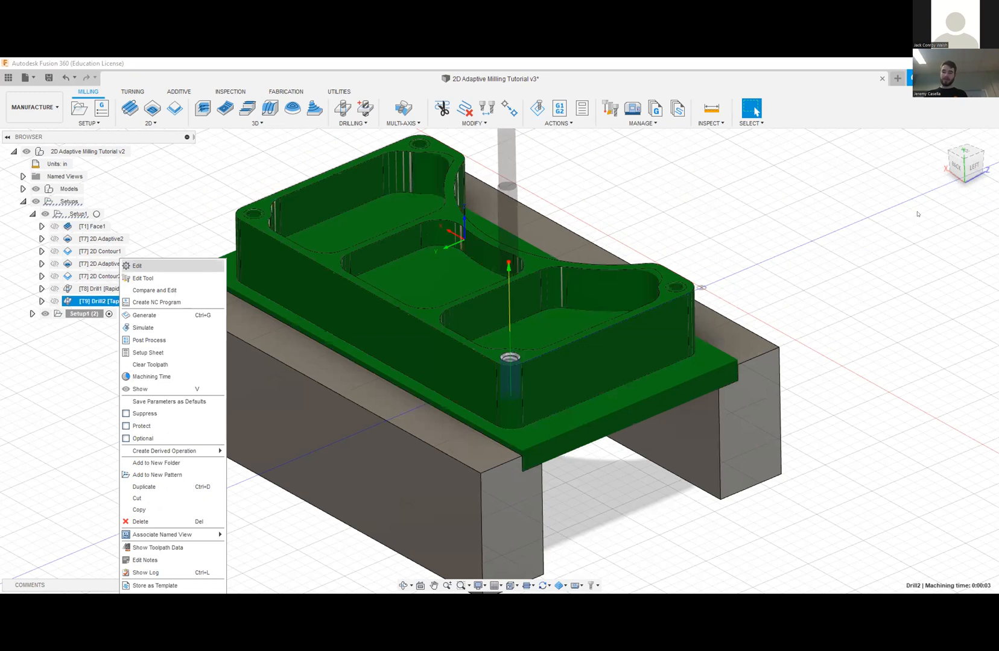
{"action": "left_click", "coordinate": [137, 266]}
{"action": "left_click", "coordinate": [889, 213]}
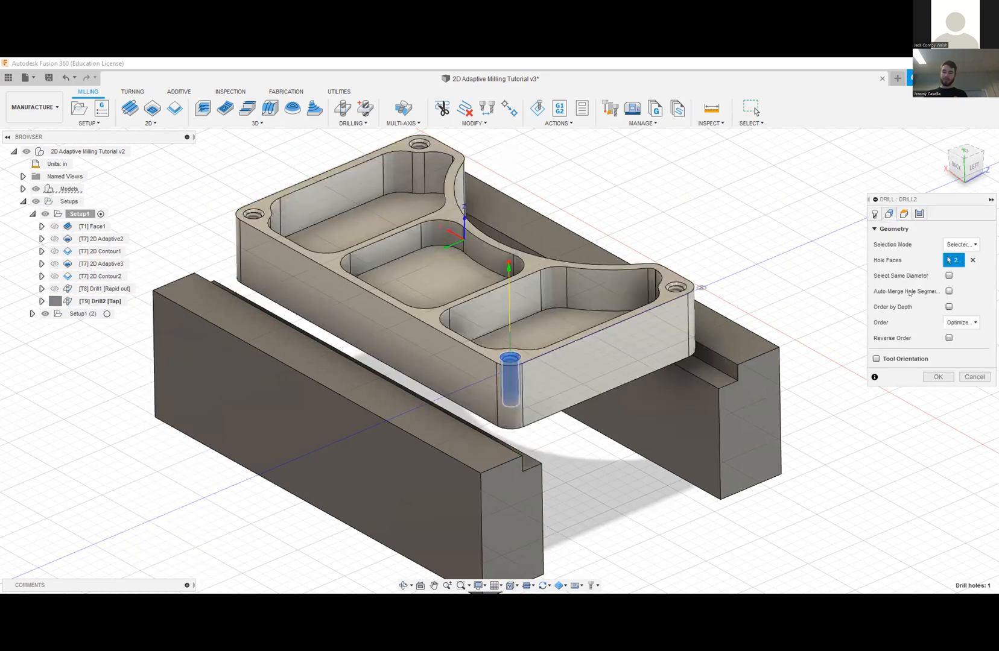
{"action": "left_click", "coordinate": [947, 276]}
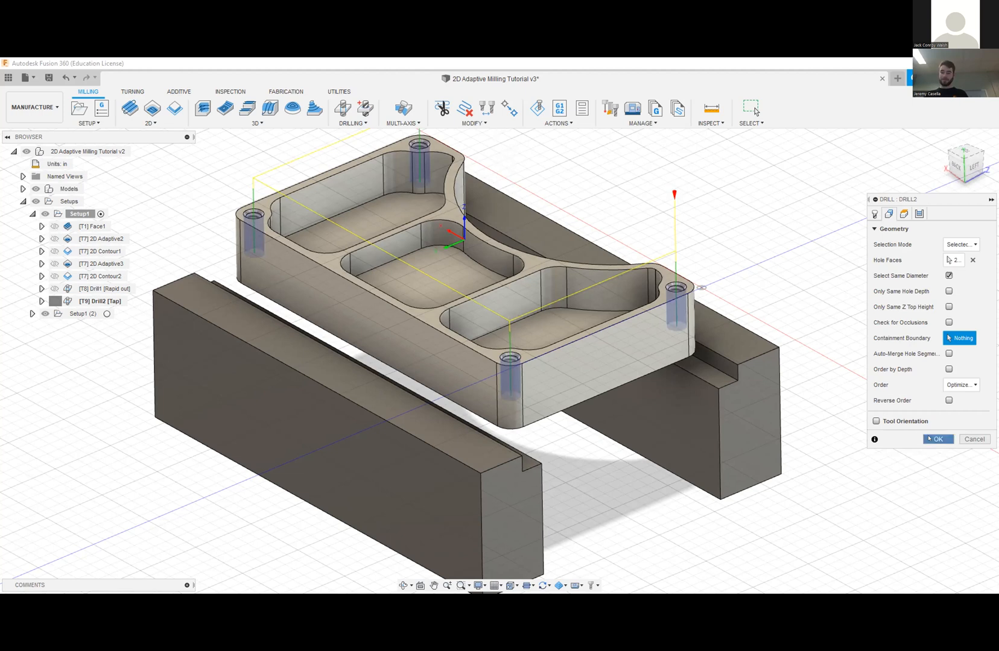
{"action": "left_click", "coordinate": [929, 438]}
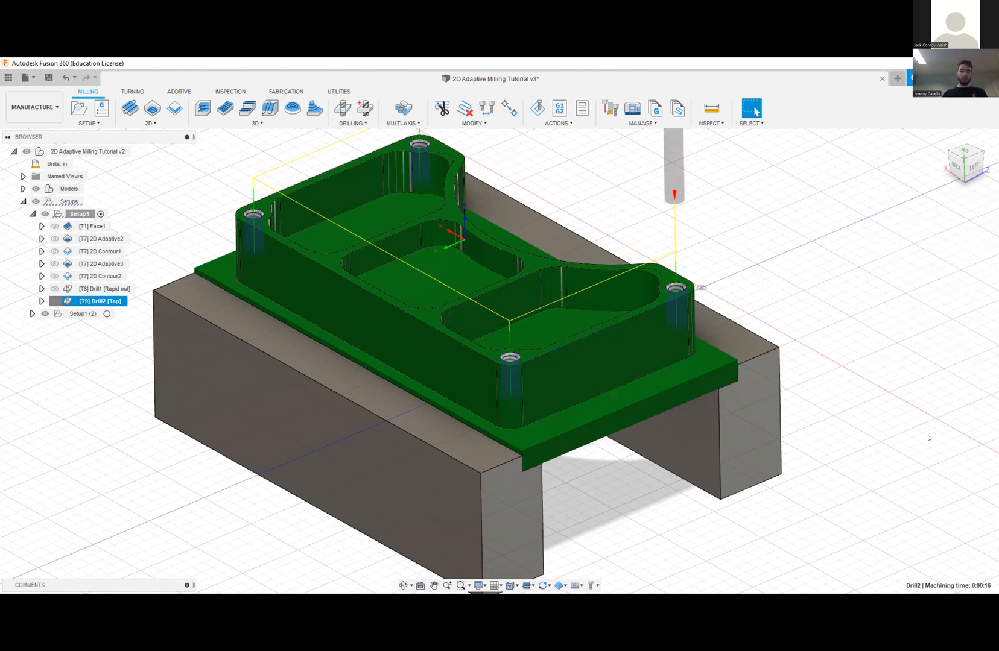
- Delete the duplicate setup Setup1 (2) together with its remaining 3D operations
{"action": "left_click", "coordinate": [929, 439]}
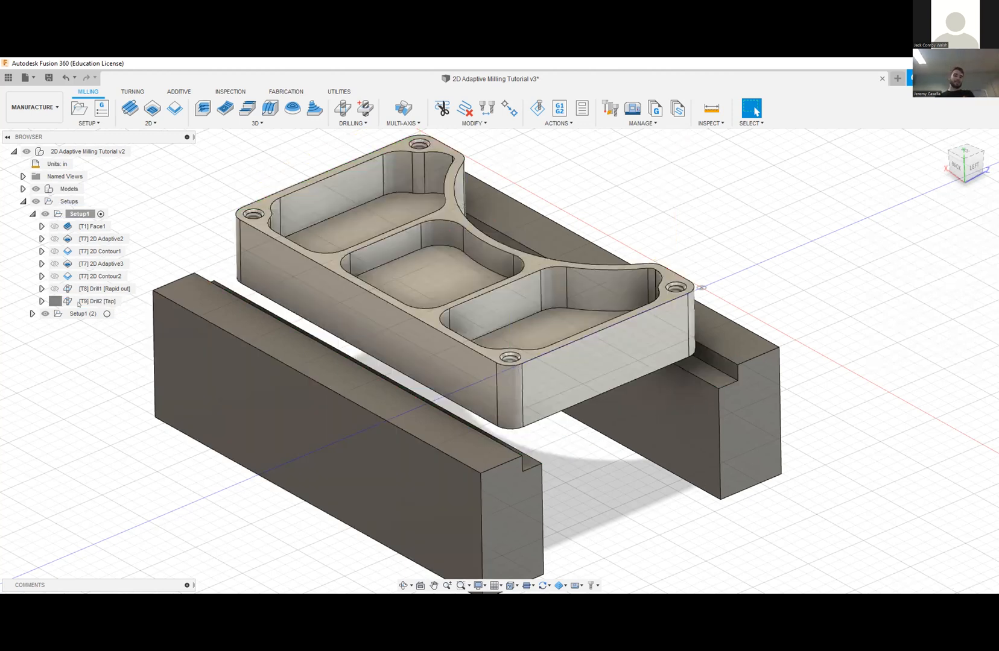
{"action": "key", "text": "ctrl+z"}
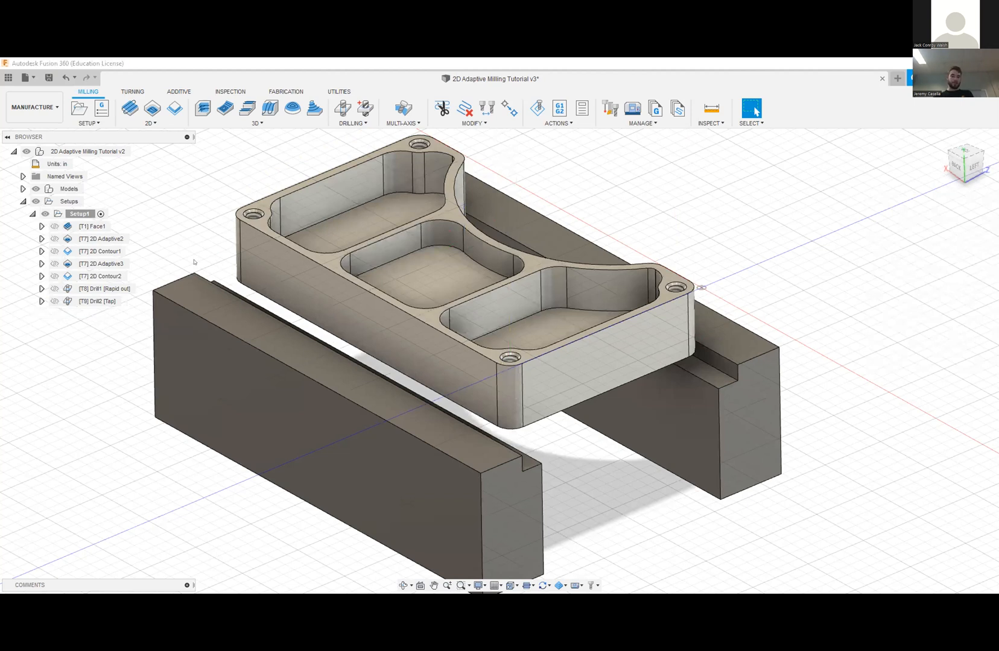
- Hide the two vise jaw bodies, Body2 and Body3, in the model
{"action": "left_click", "coordinate": [22, 188]}
{"action": "left_click", "coordinate": [32, 202]}
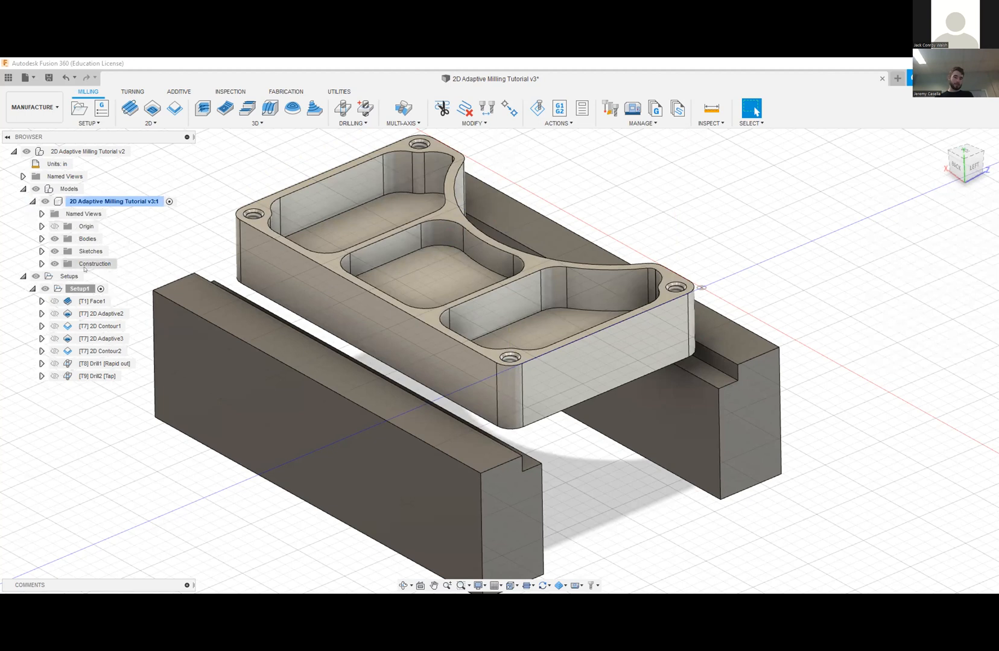
{"action": "left_click", "coordinate": [42, 239]}
{"action": "left_click", "coordinate": [67, 265]}
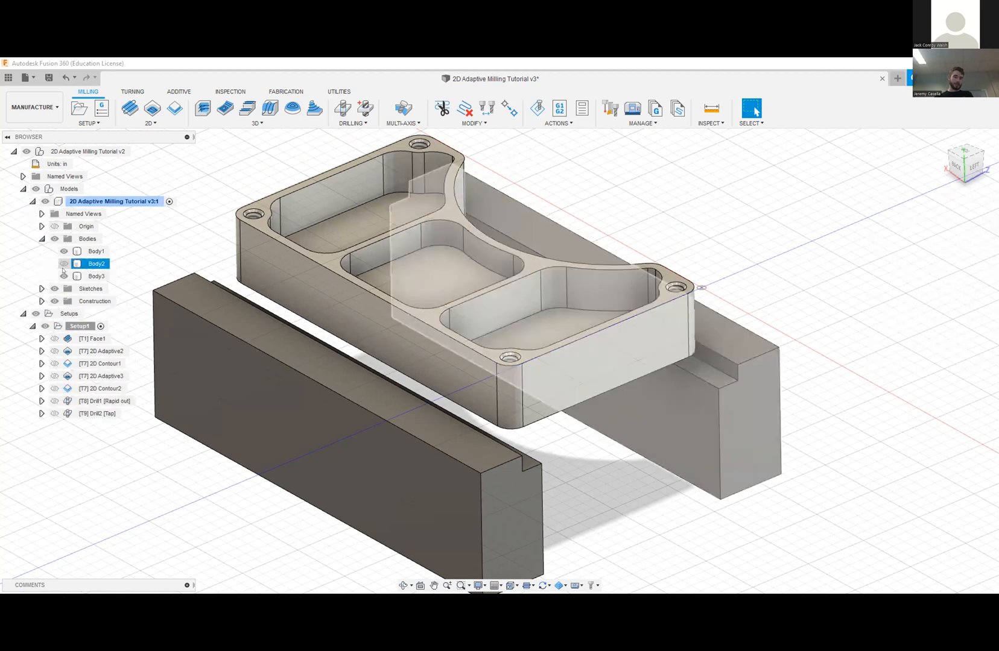
{"action": "left_click", "coordinate": [63, 275]}
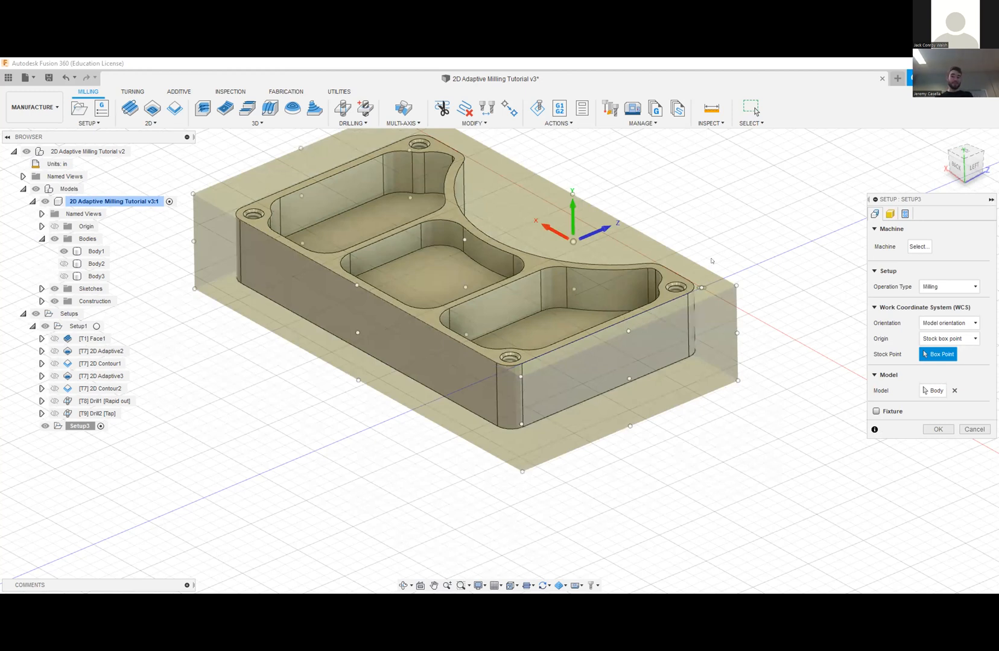
- Create a new milling setup for the part, keeping its stock mode as From preceding setup
{"action": "middle_click_drag", "start_coordinate": [709, 305], "coordinate": [944, 420], "text": "shift"}
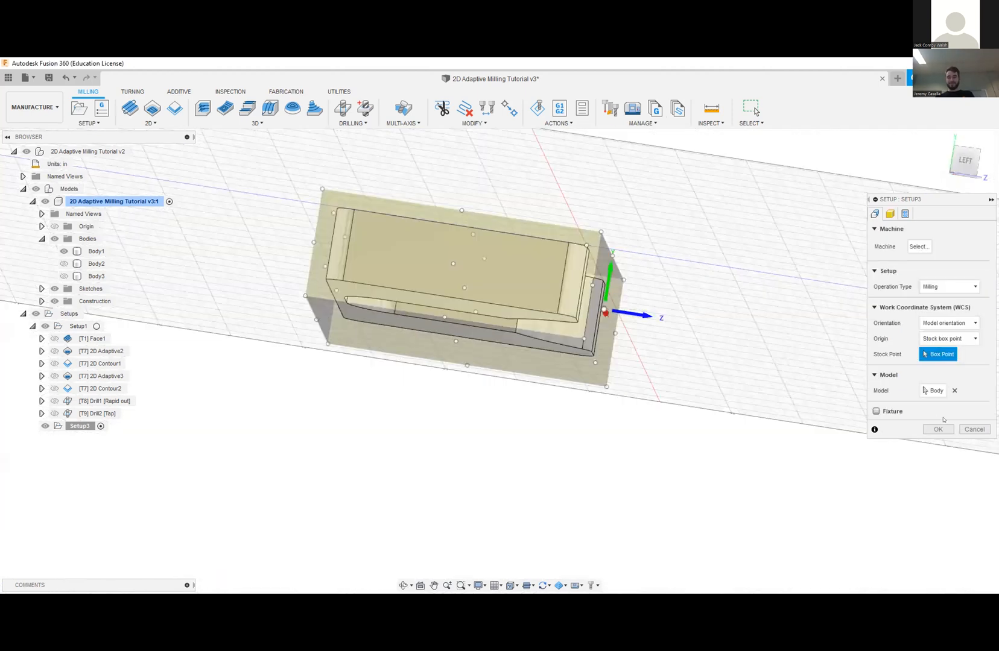
{"action": "left_click", "coordinate": [891, 217]}
{"action": "left_click", "coordinate": [955, 244]}
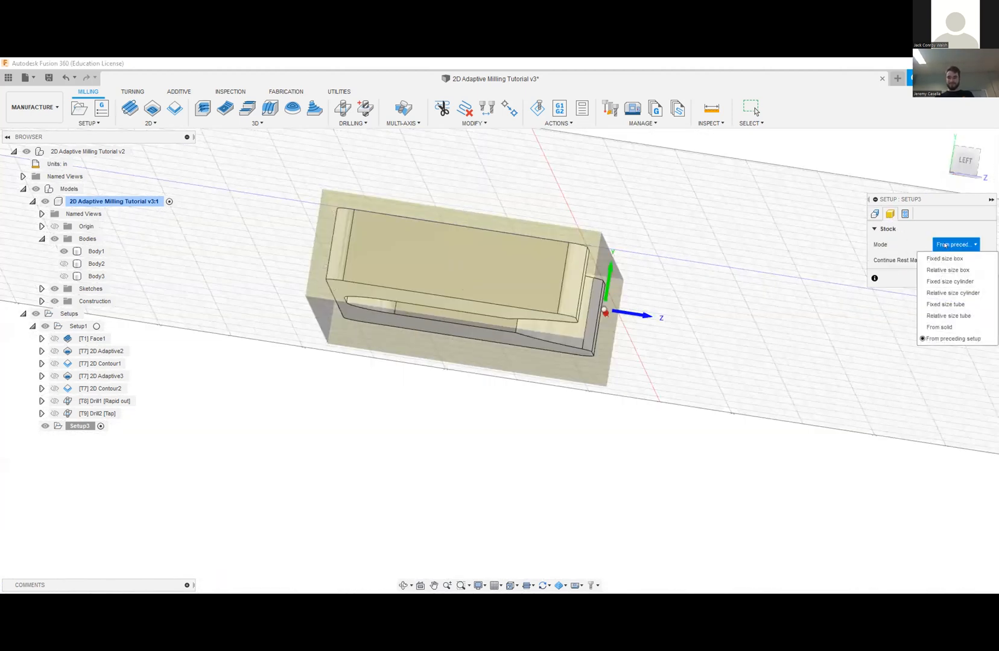
{"action": "middle_click_drag", "start_coordinate": [744, 312], "coordinate": [772, 356], "text": "shift"}
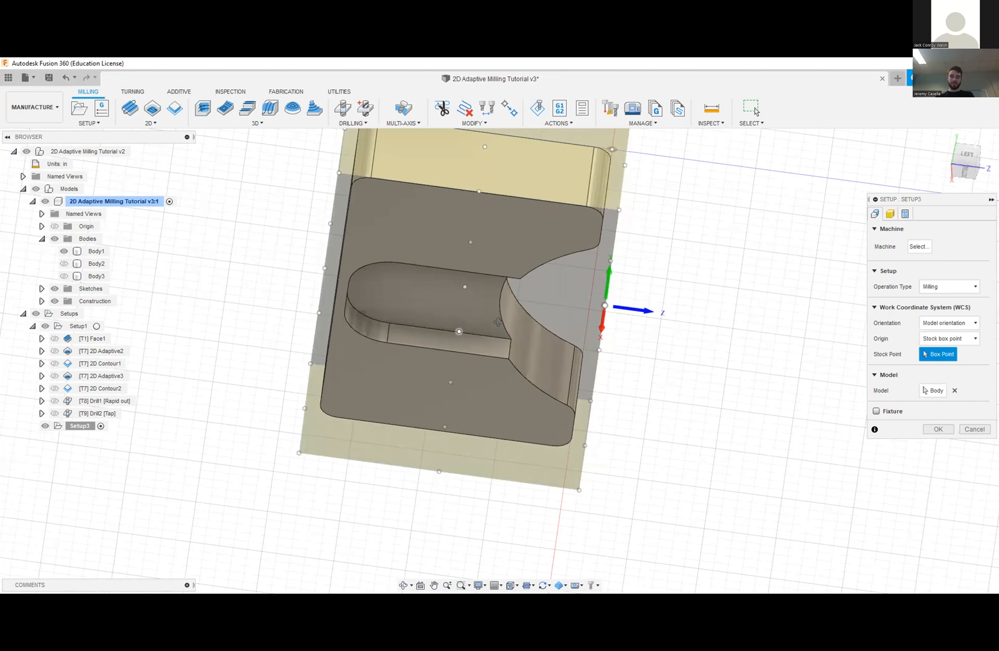
- Orient the new setup's Z axis by the flat face on the part's underside, flip its X axis, and accept the setup
{"action": "middle_click_drag", "start_coordinate": [652, 368], "coordinate": [950, 377], "text": "shift"}
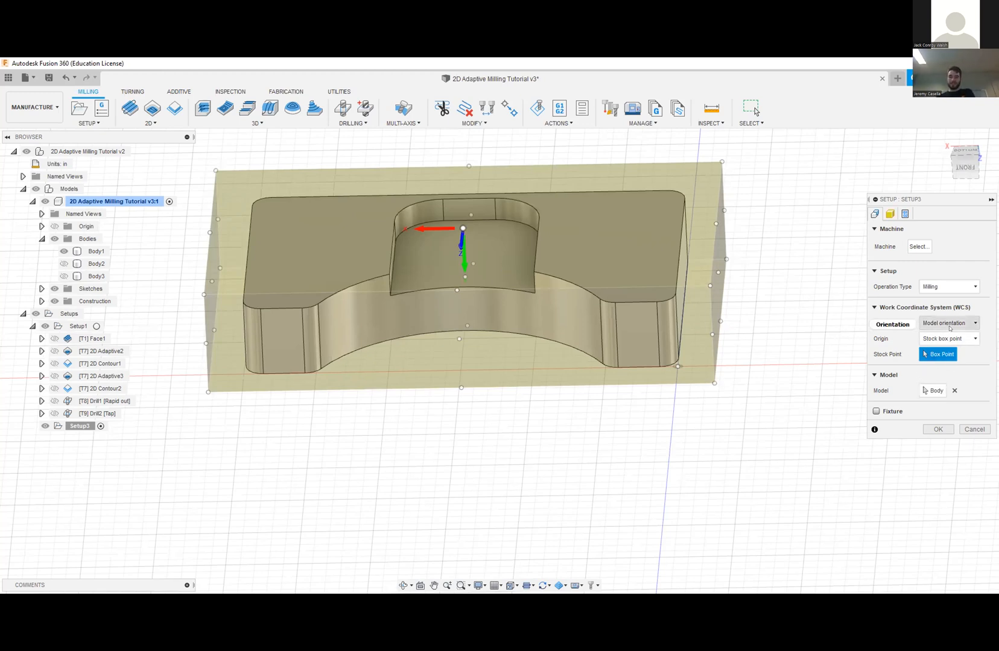
{"action": "left_click", "coordinate": [650, 254]}
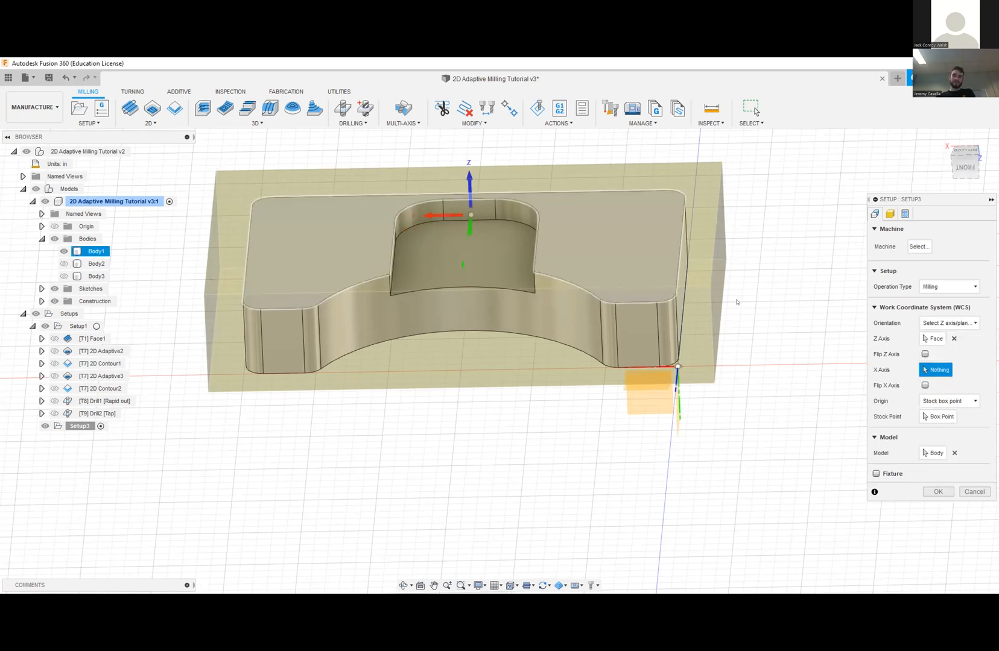
{"action": "left_click", "coordinate": [925, 384]}
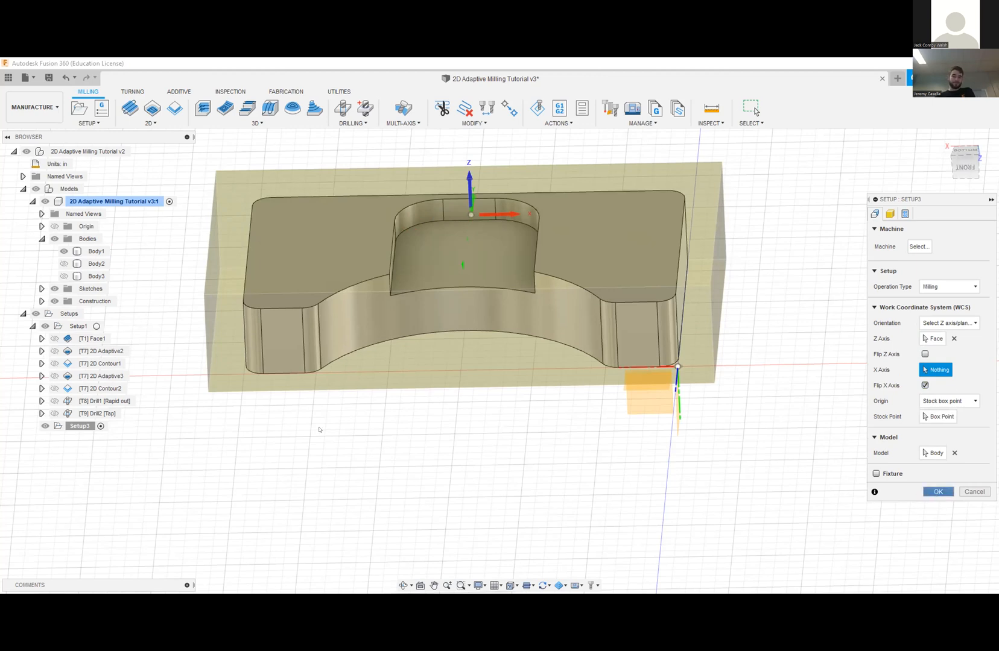
{"action": "key", "text": "Return"}
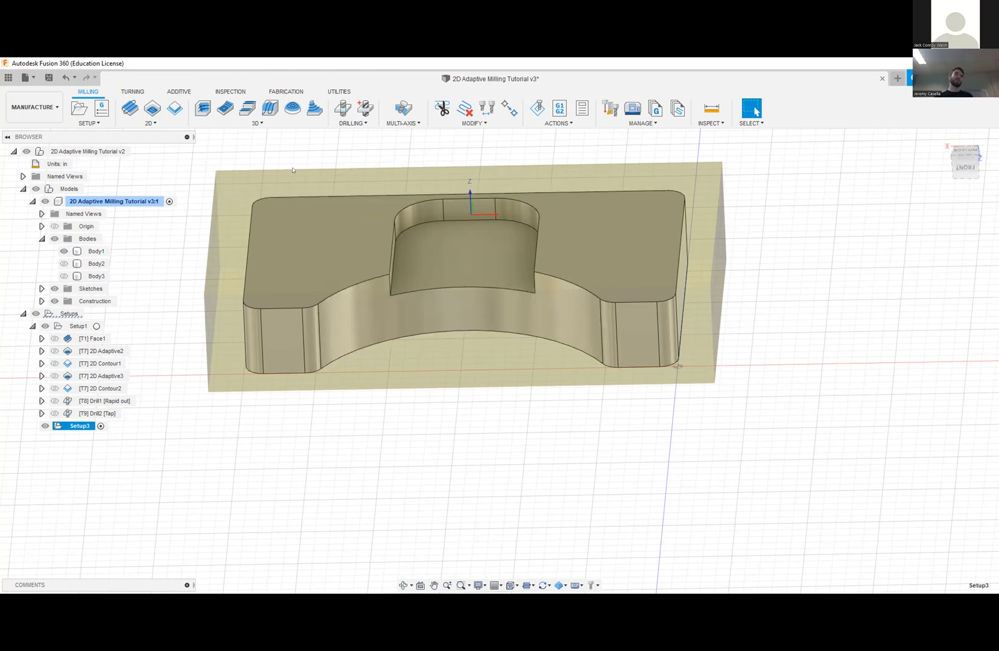
{"action": "left_click", "coordinate": [130, 107]}
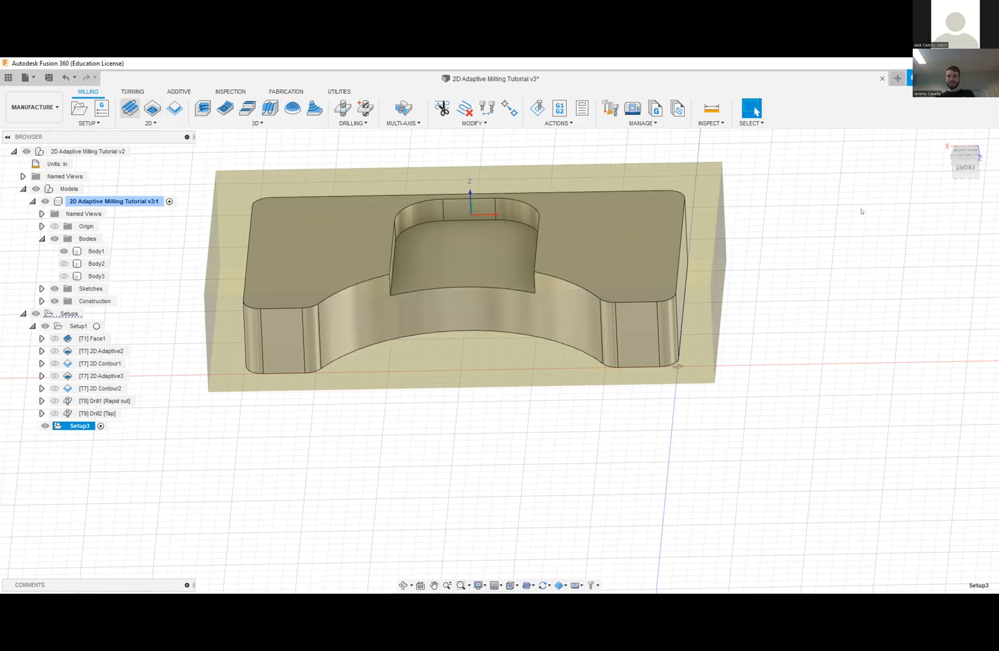
{"action": "left_click", "coordinate": [952, 248]}
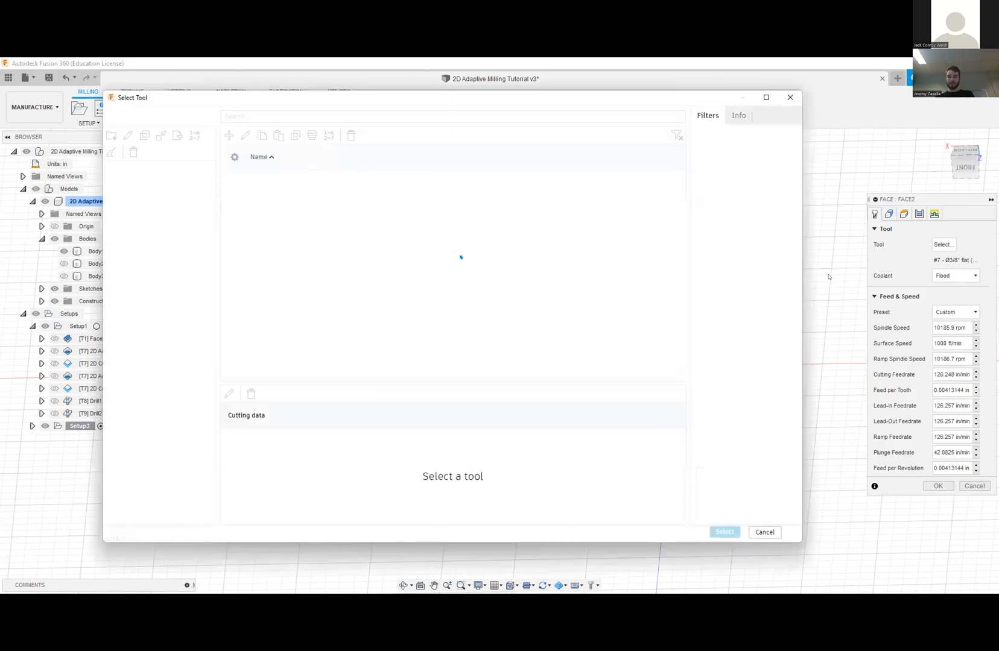
{"action": "left_click", "coordinate": [969, 486]}
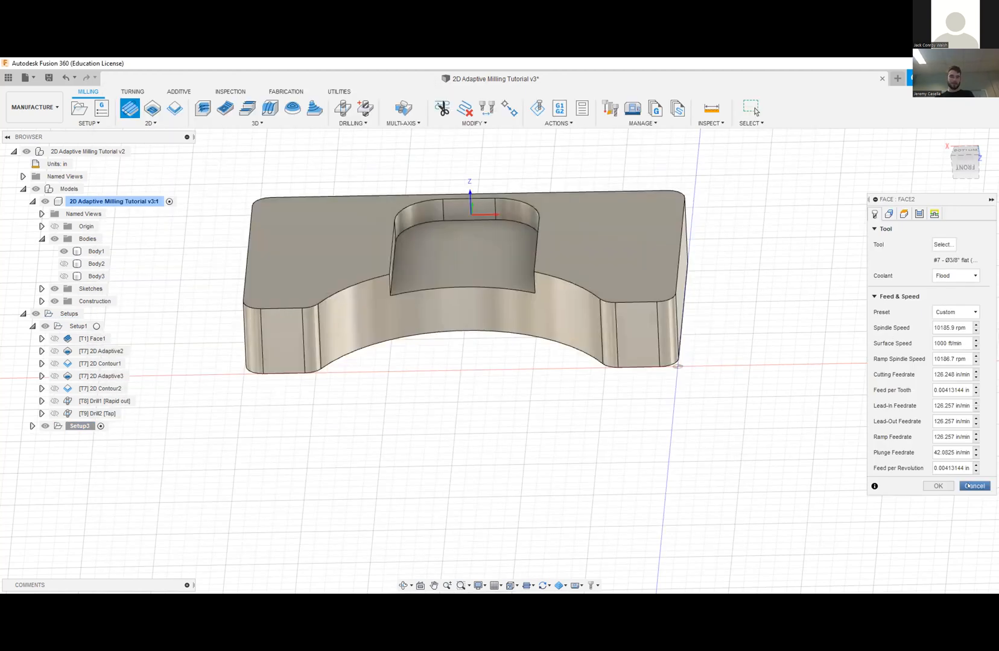
{"action": "left_click", "coordinate": [968, 486]}
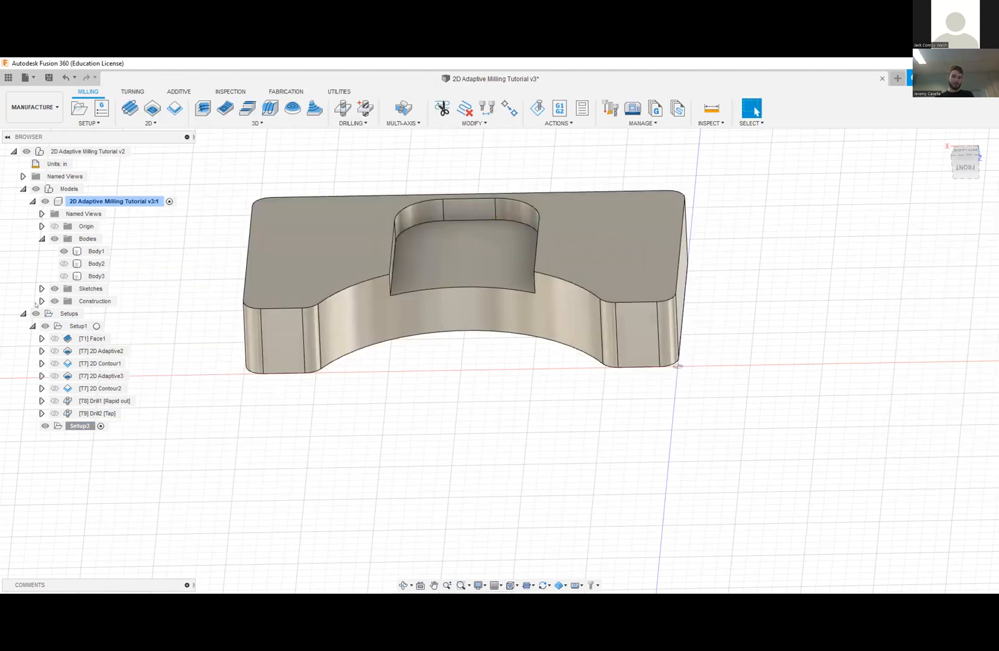
- Copy Face1, 2D Adaptive2 and 2D Contour1 from Setup1 into Setup3 and expand Setup3
{"action": "left_click", "coordinate": [76, 342]}
{"action": "left_click", "coordinate": [85, 365], "text": "shift"}
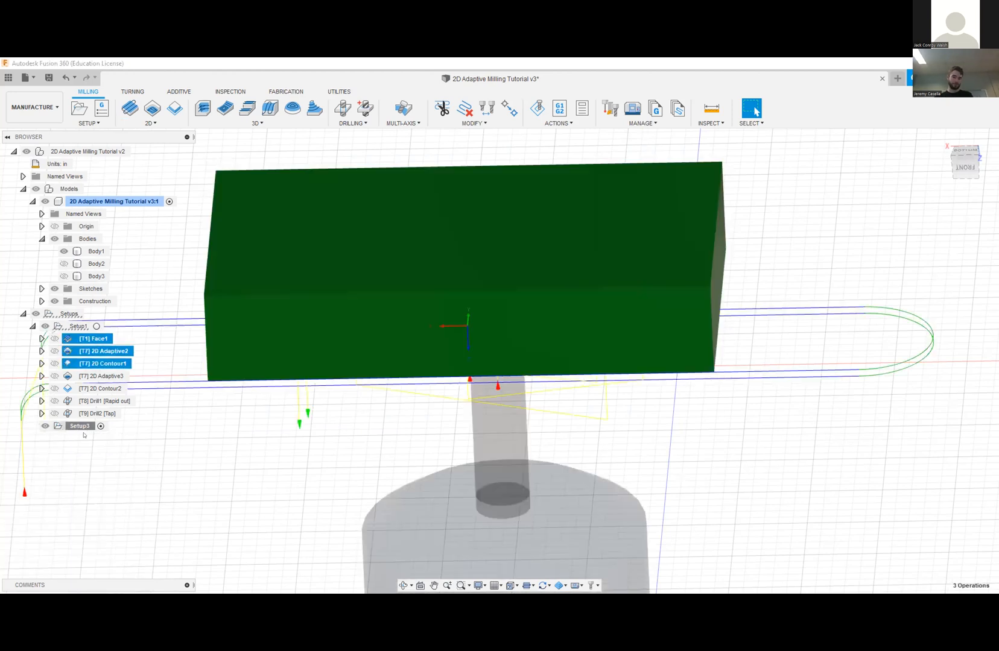
{"action": "left_click", "coordinate": [80, 436]}
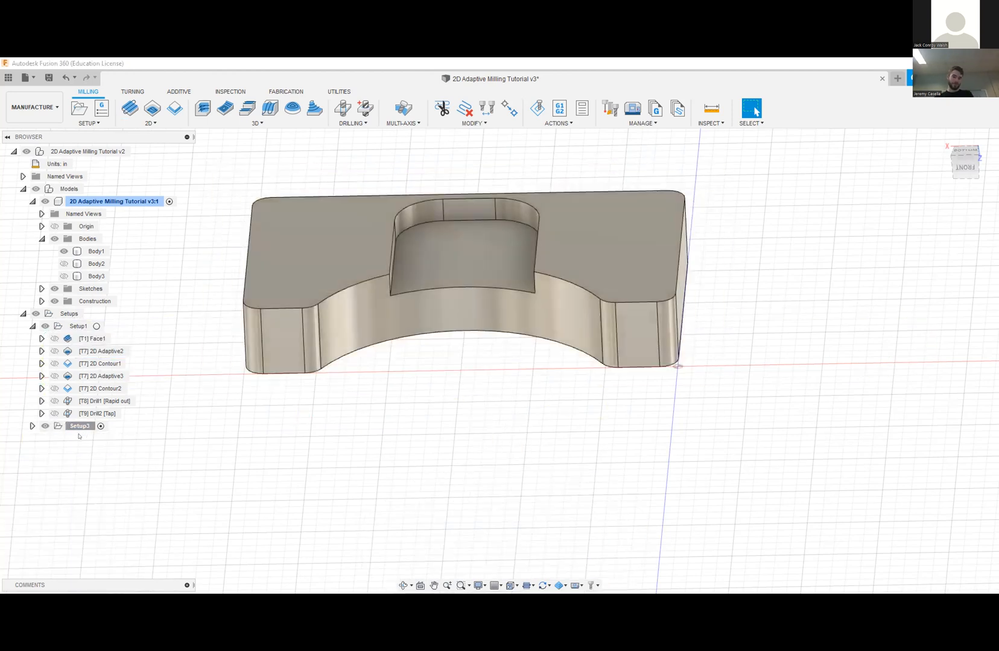
{"action": "left_click", "coordinate": [32, 425]}
- Regenerate Face1 (2) and replace the pocket selection of 2D Adaptive2 (2) with the open pocket on the part's underside
{"action": "left_click", "coordinate": [141, 439]}
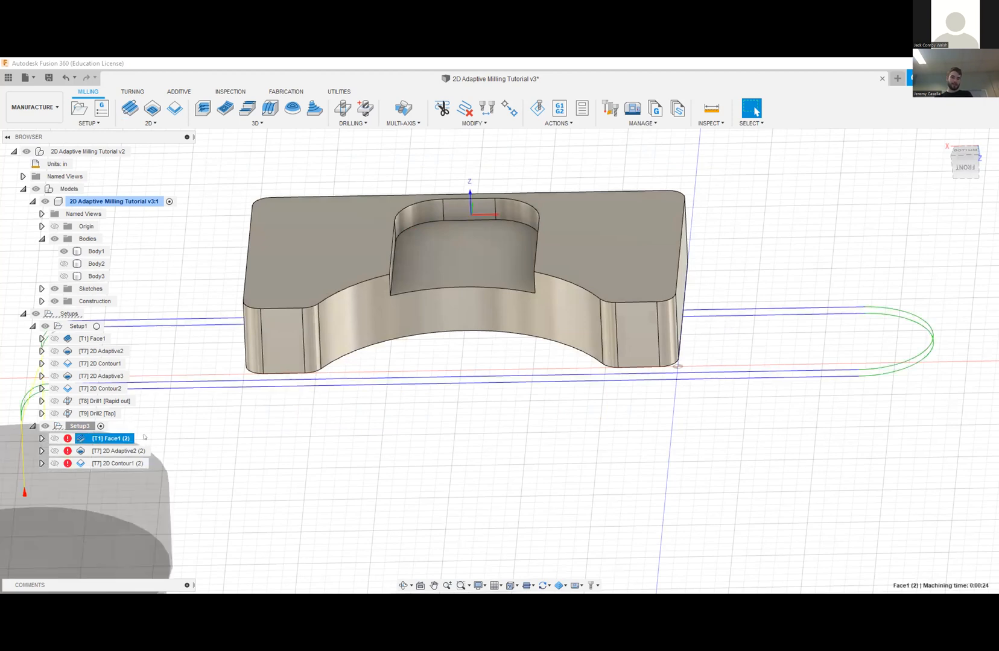
{"action": "key", "text": "ctrl+g"}
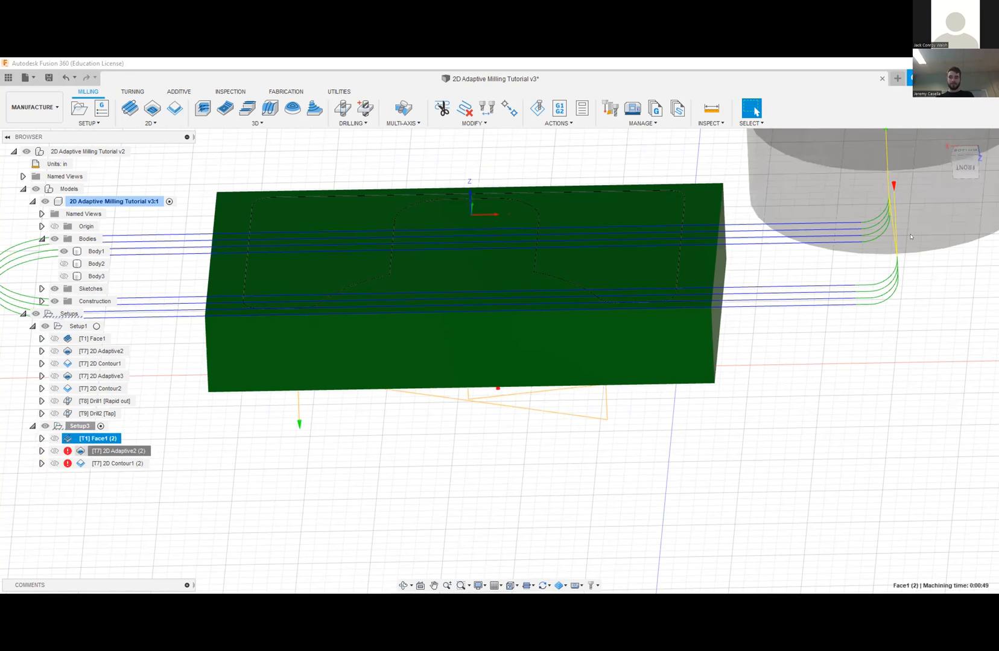
{"action": "left_click", "coordinate": [962, 260]}
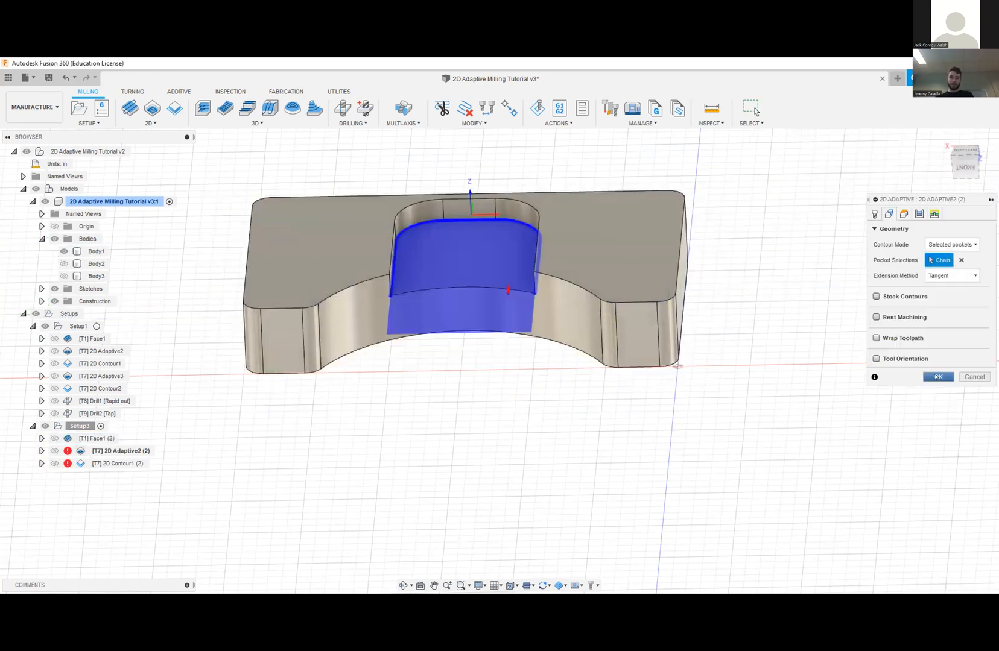
- Replace the copied 2D Contour1 (2) with a 2D Contour operation derived from 2D Adaptive2 (2), keeping its default settings
{"action": "left_click", "coordinate": [139, 463]}
{"action": "key", "text": "Delete"}
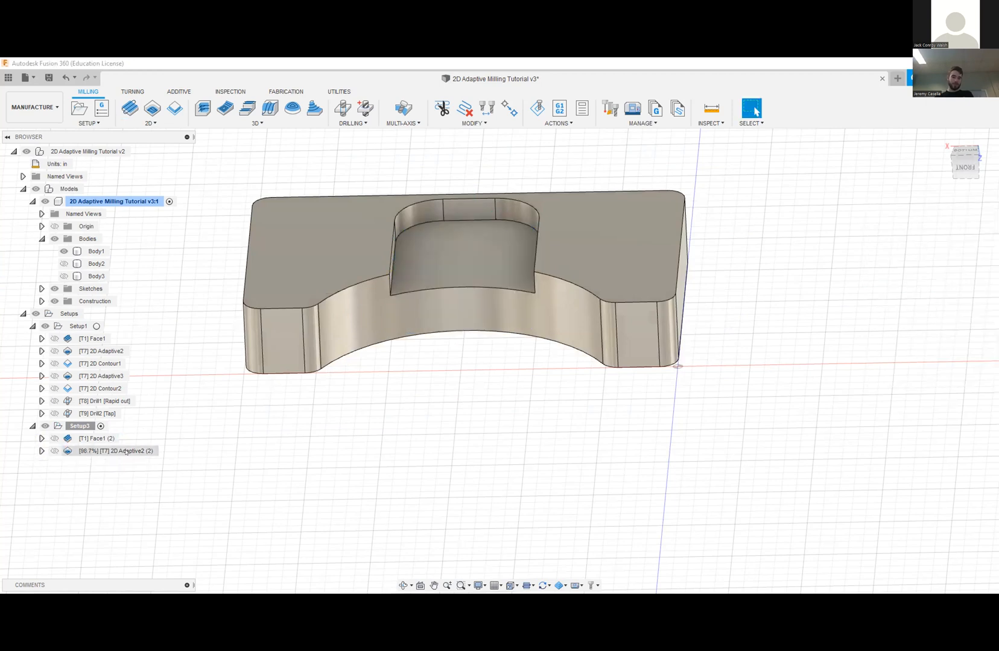
{"action": "left_click", "coordinate": [126, 451]}
{"action": "right_click", "coordinate": [128, 451]}
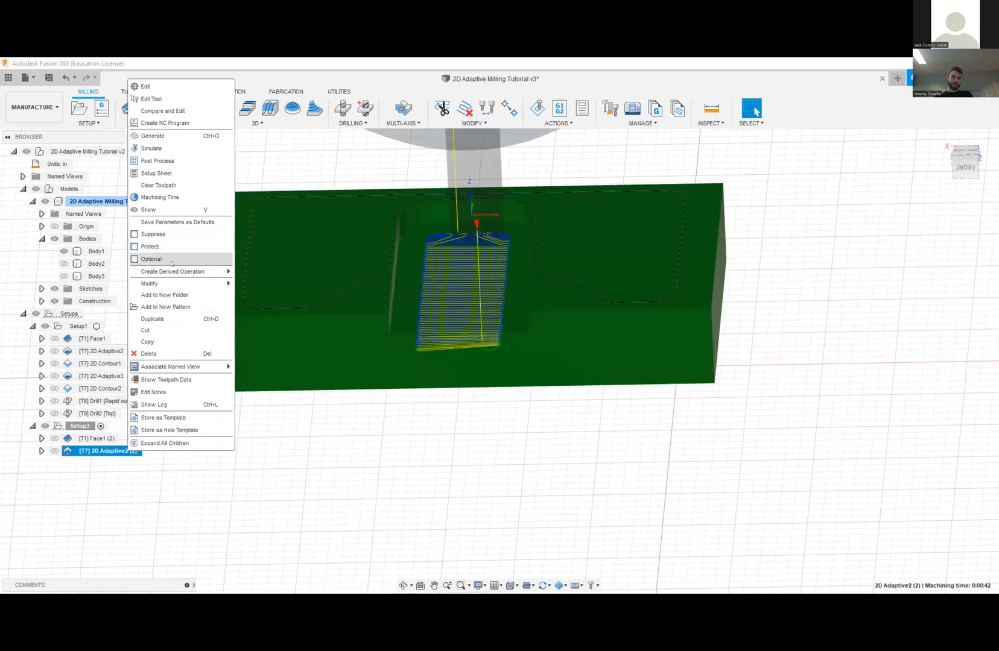
{"action": "mouse_move", "coordinate": [181, 271]}
{"action": "mouse_move", "coordinate": [261, 284]}
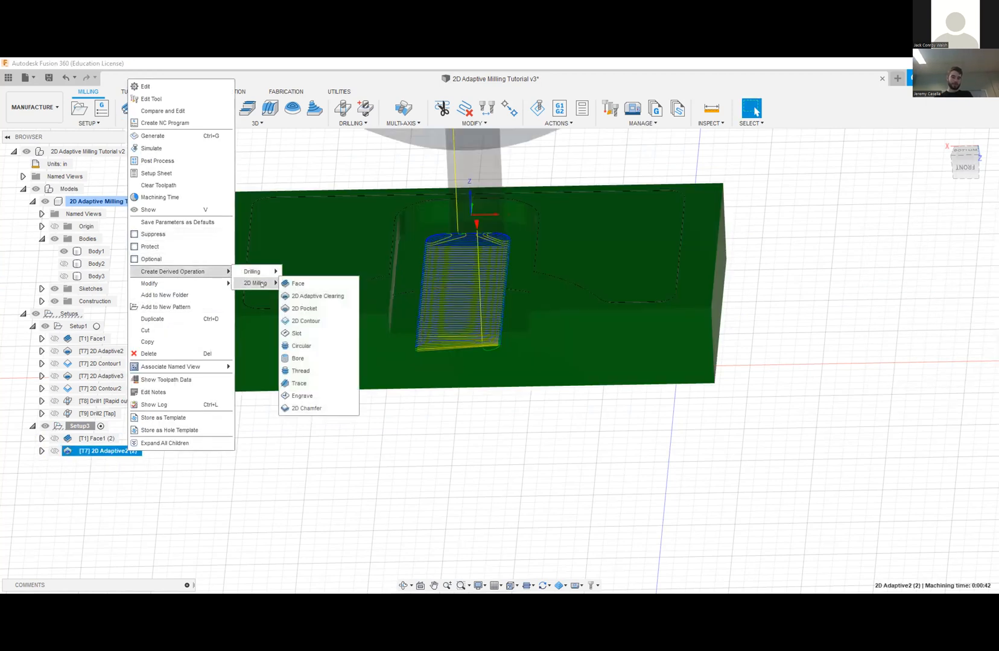
{"action": "left_click", "coordinate": [308, 321]}
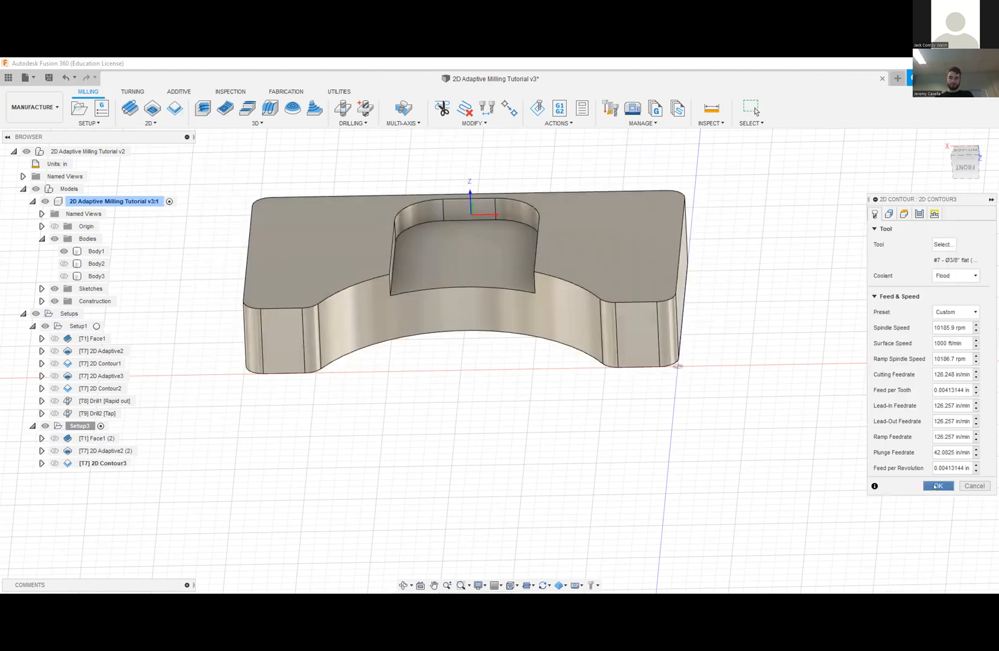
{"action": "key", "text": "Return"}
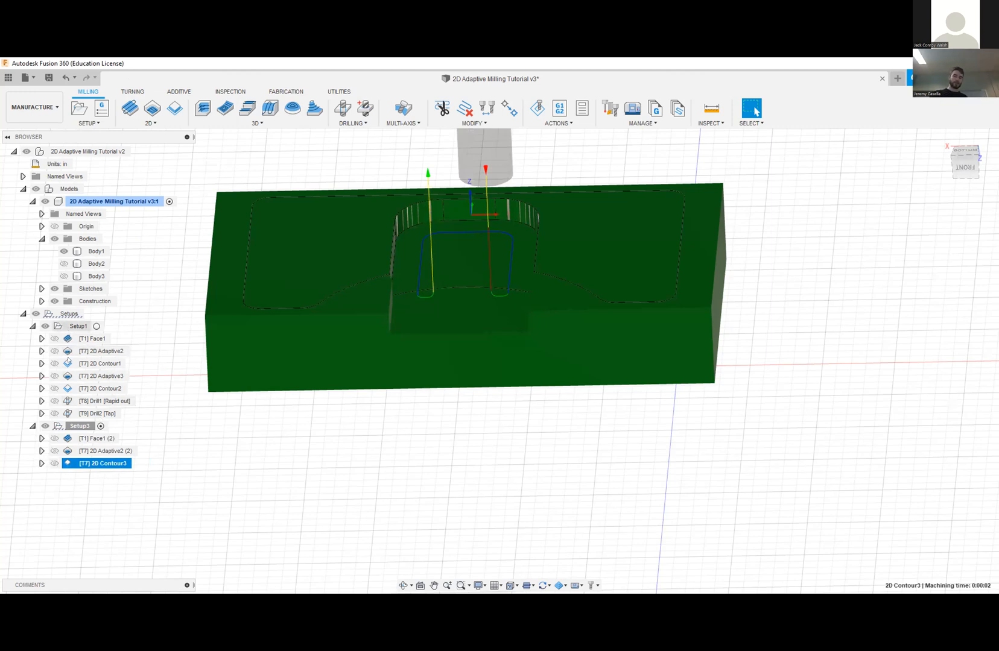
- Inspect the stock left by Setup1's tapping operation Drill2 alongside the underside operations in Setup3
{"action": "left_click", "coordinate": [71, 327]}
{"action": "left_click", "coordinate": [112, 414]}
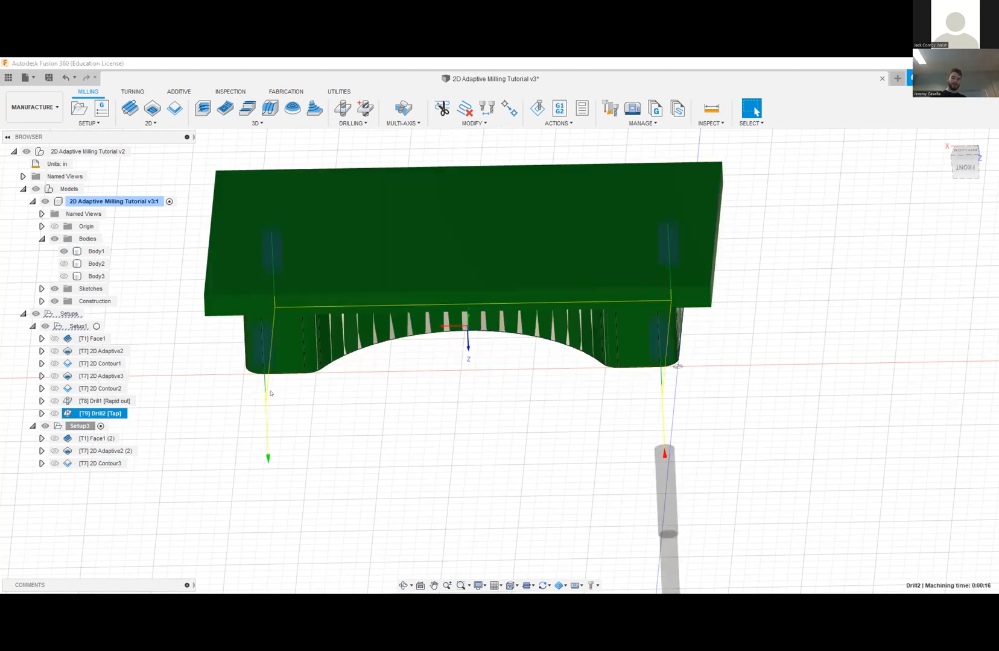
{"action": "left_click", "coordinate": [96, 451]}
{"action": "left_click", "coordinate": [99, 463]}
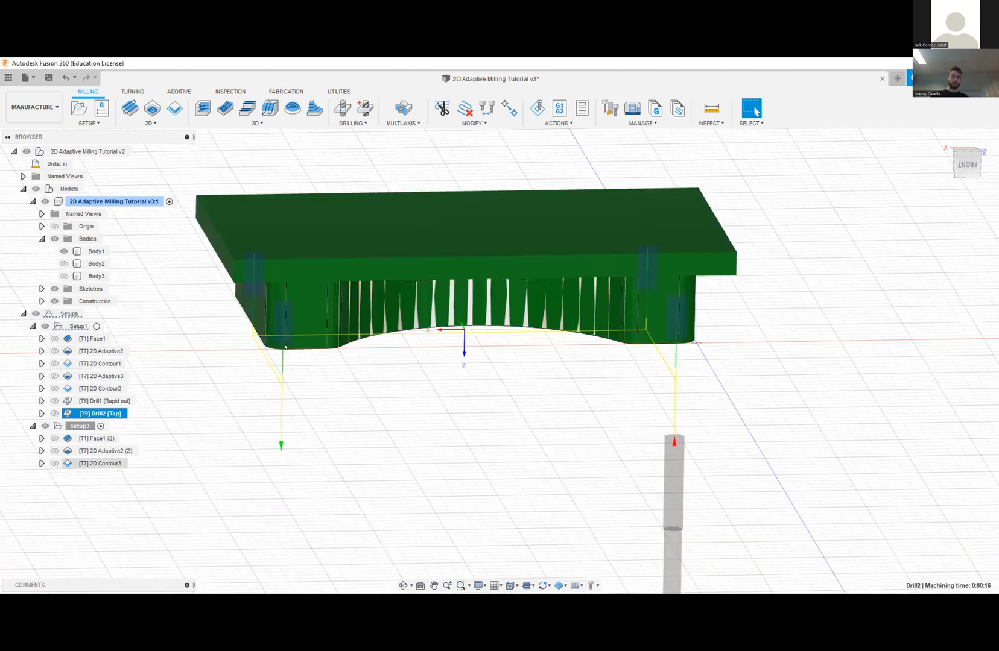
{"action": "middle_click_drag", "start_coordinate": [320, 263], "coordinate": [329, 379], "text": "shift"}
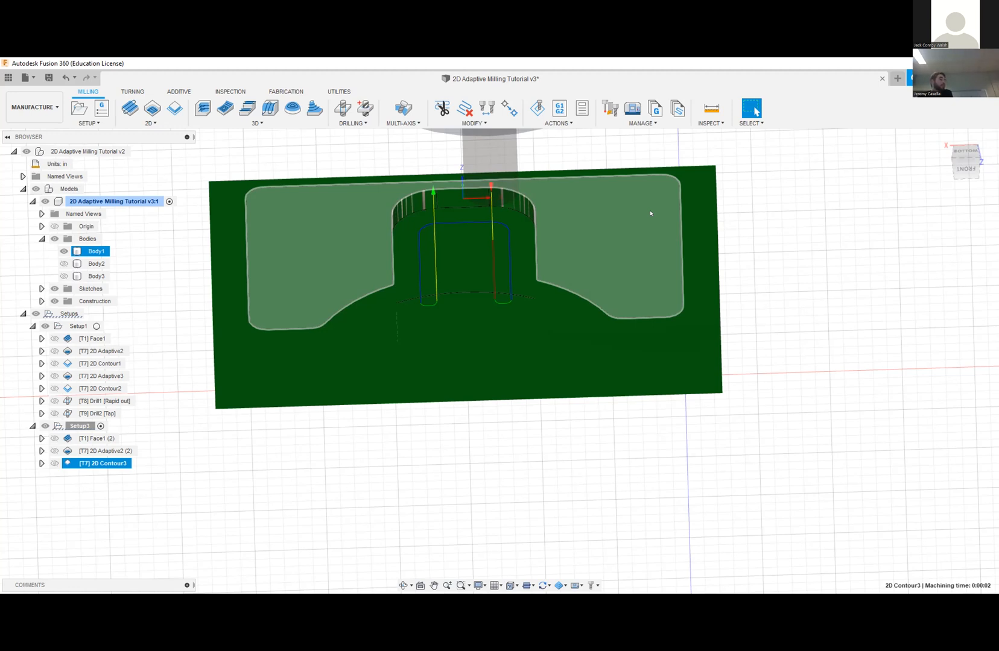
- Compare the stock remaining after Drill2 in Setup1 with the stock and toolpath of Face1 (2) in Setup3
{"action": "left_click", "coordinate": [77, 323]}
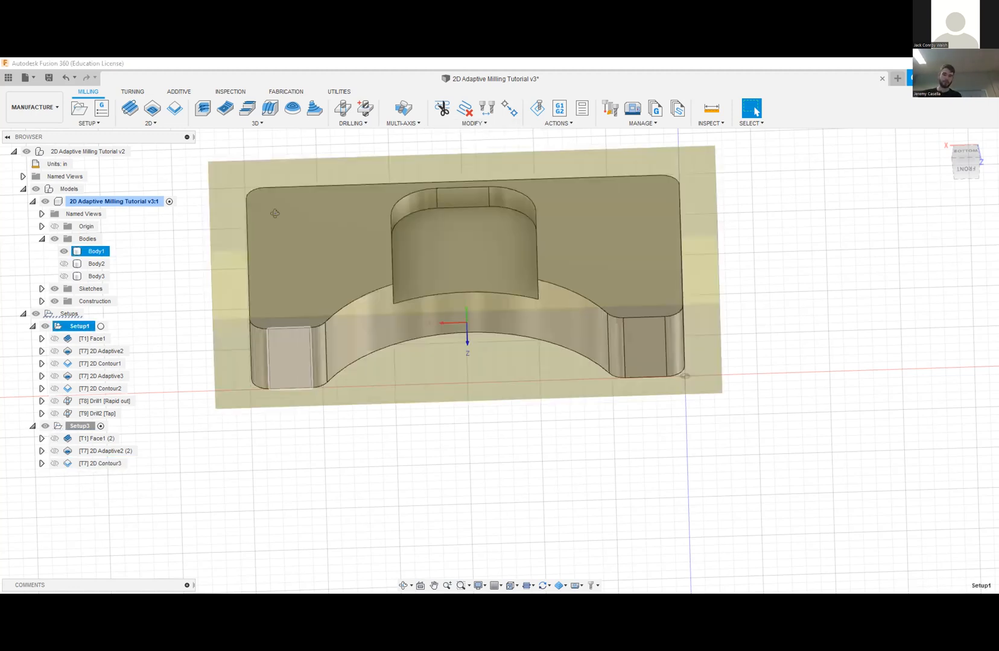
{"action": "middle_click_drag", "start_coordinate": [275, 213], "coordinate": [208, 246], "text": "shift"}
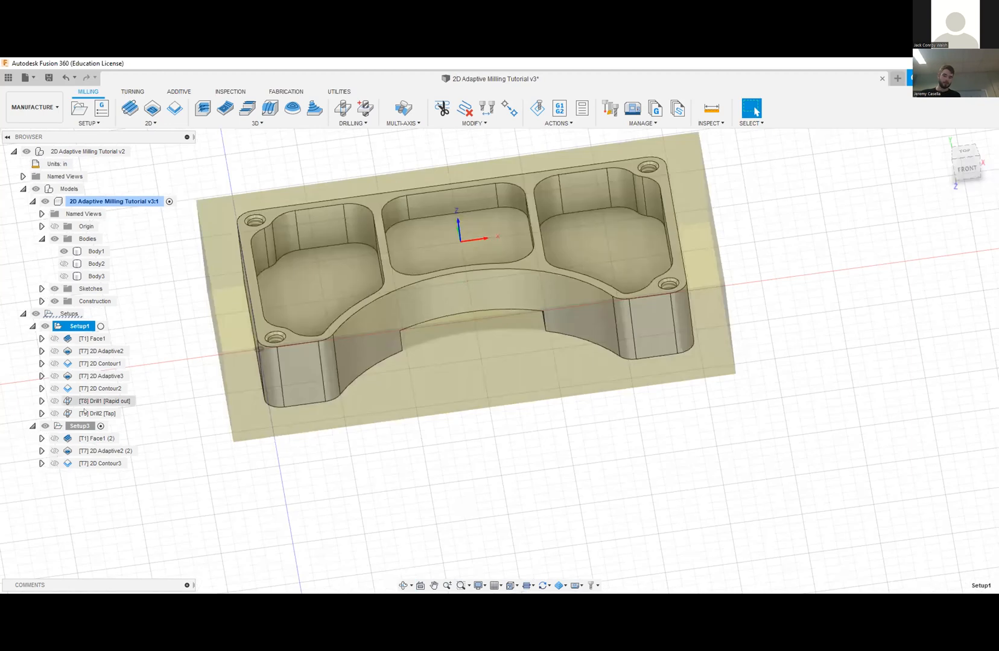
{"action": "left_click", "coordinate": [96, 413]}
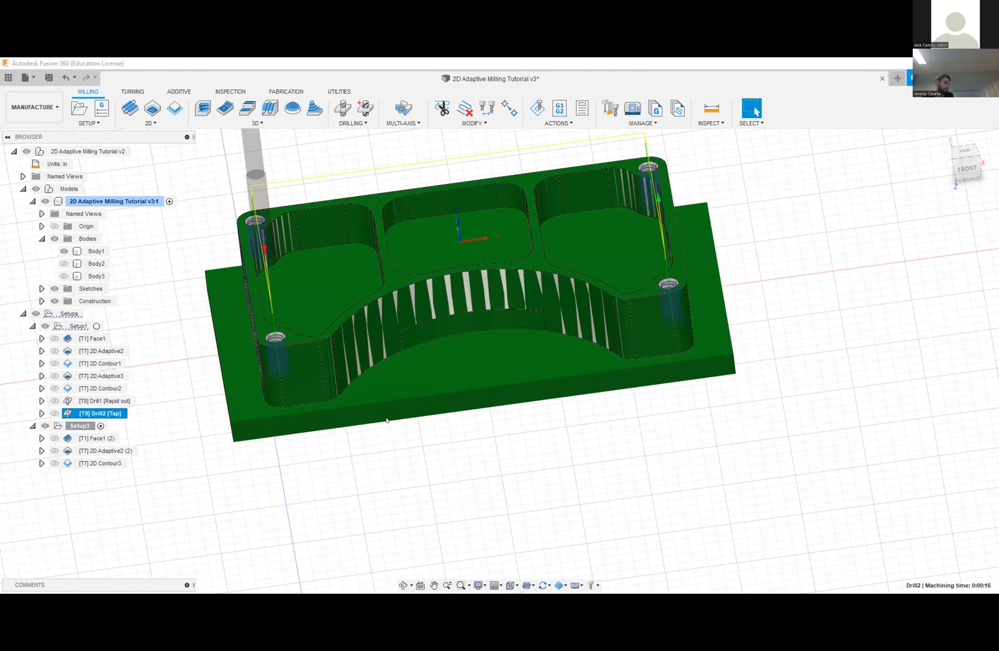
{"action": "left_click", "coordinate": [95, 439]}
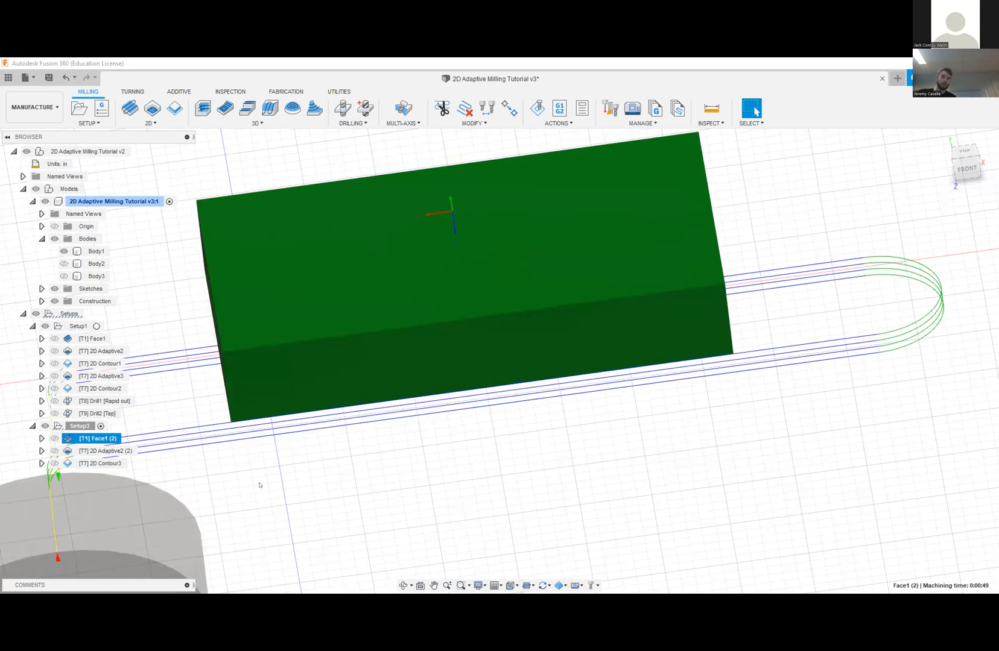
{"action": "middle_click_drag", "start_coordinate": [265, 479], "coordinate": [282, 462], "text": "shift"}
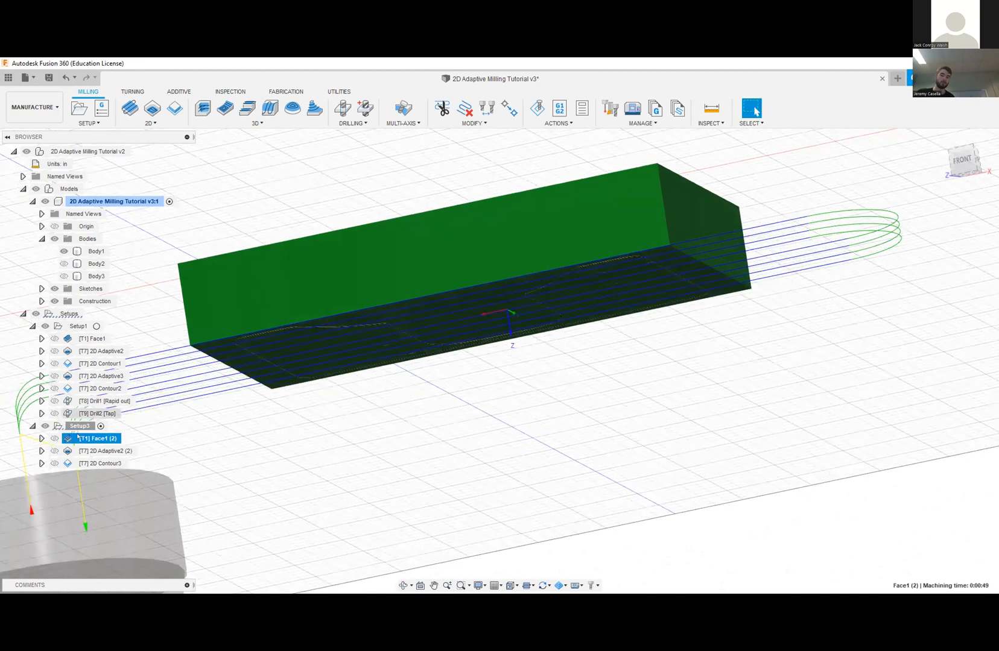
{"action": "left_click", "coordinate": [81, 413]}
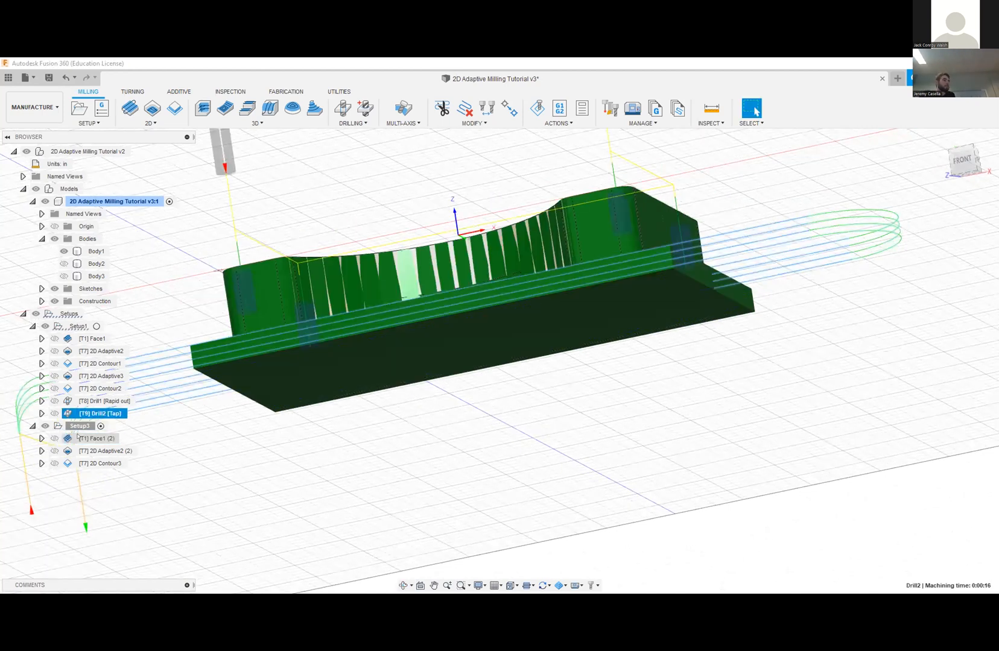
{"action": "left_click", "coordinate": [85, 438]}
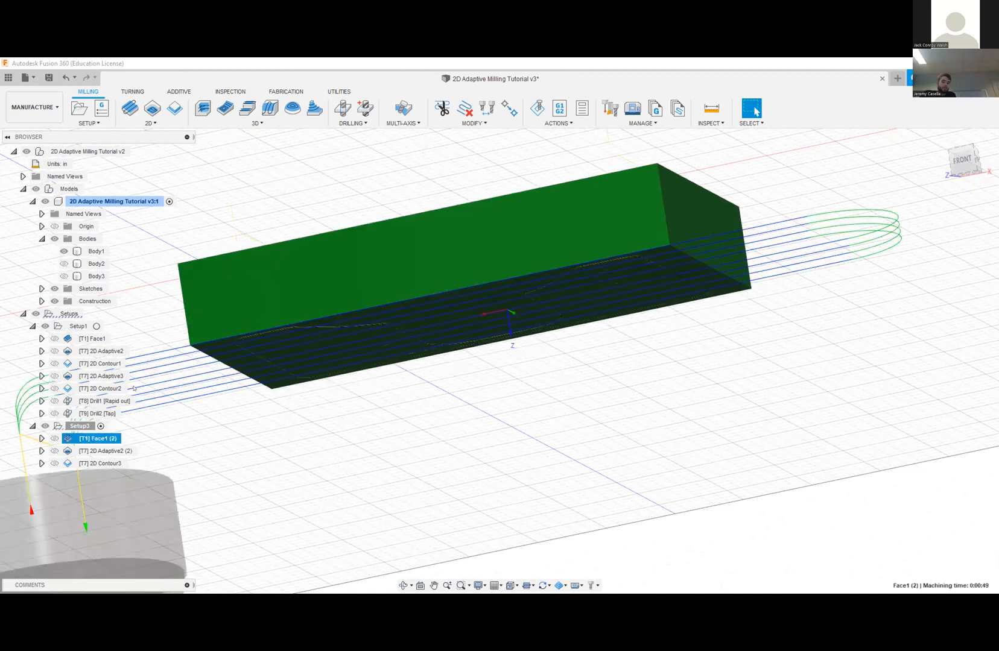
- Check the vise jaws Body2 and Body3 against the Face1 (2) stock, and hide them again
{"action": "left_click", "coordinate": [63, 263]}
{"action": "left_click", "coordinate": [63, 277]}
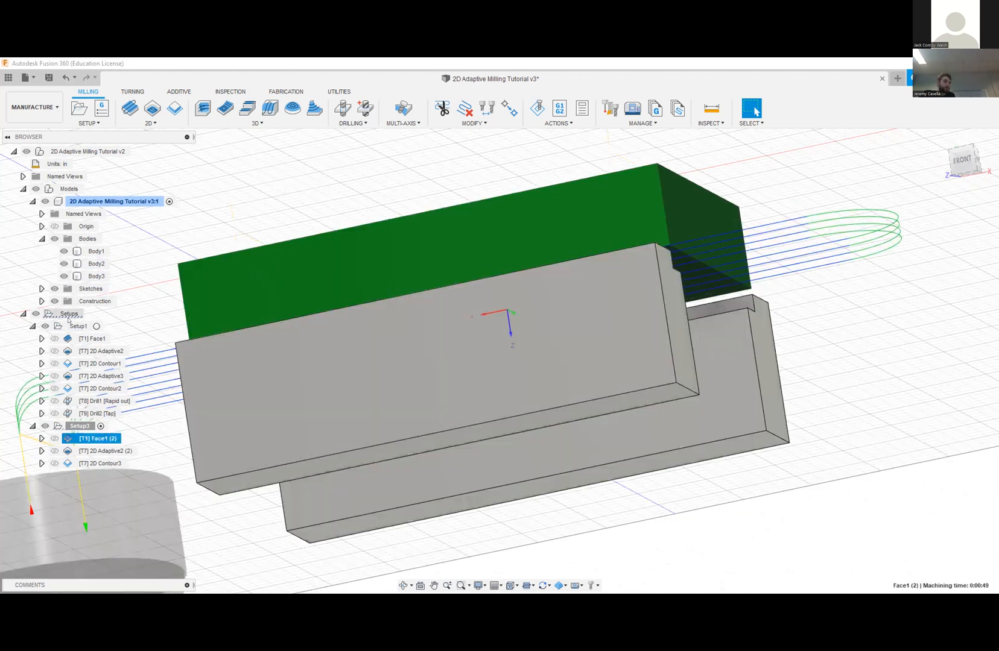
{"action": "left_click", "coordinate": [64, 276]}
{"action": "left_click", "coordinate": [63, 263]}
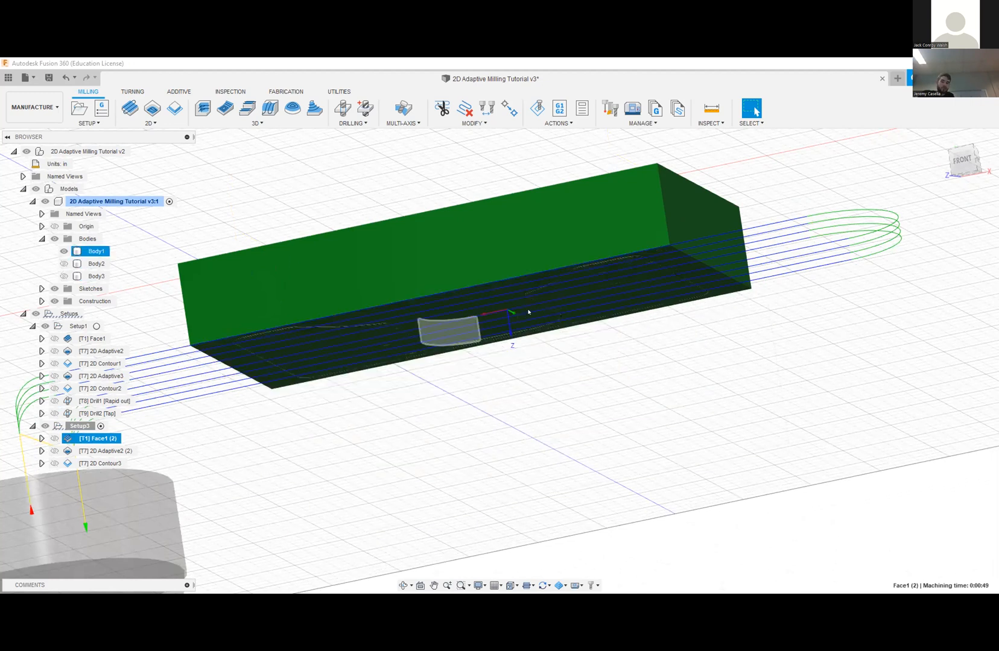
- Show the toolpaths of 2D Adaptive2 (2) and 2D Contour3 together on the part and clear the selection
{"action": "left_click", "coordinate": [54, 451]}
{"action": "left_click", "coordinate": [54, 463]}
{"action": "left_click", "coordinate": [329, 435]}
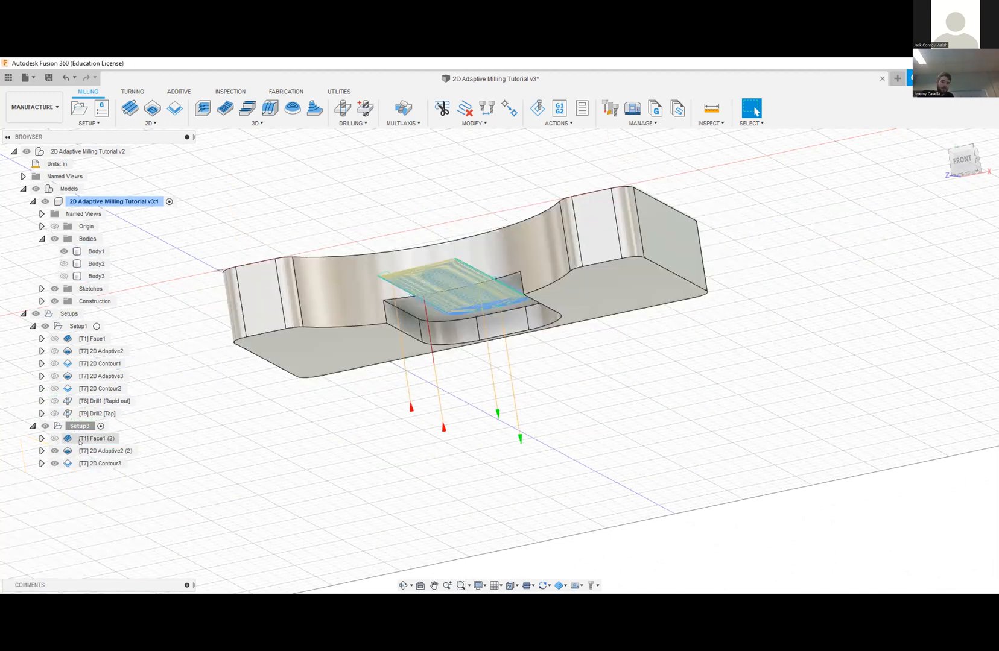